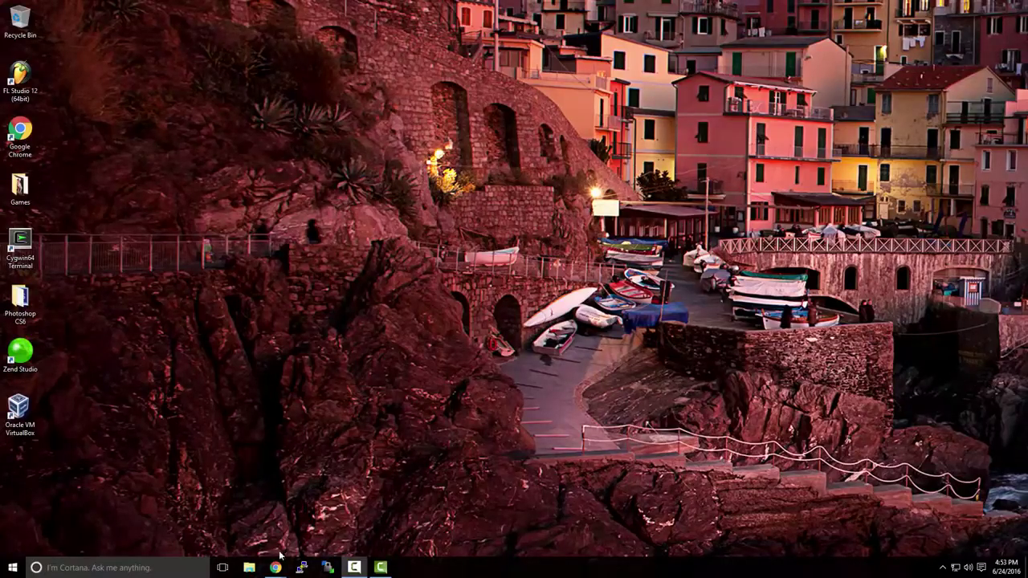
Step: Download the VMware Workstation 12 Pro for Windows 64-bit trial installer from the Try for Free page
mouse_move(275, 565)
left_click(325, 536)
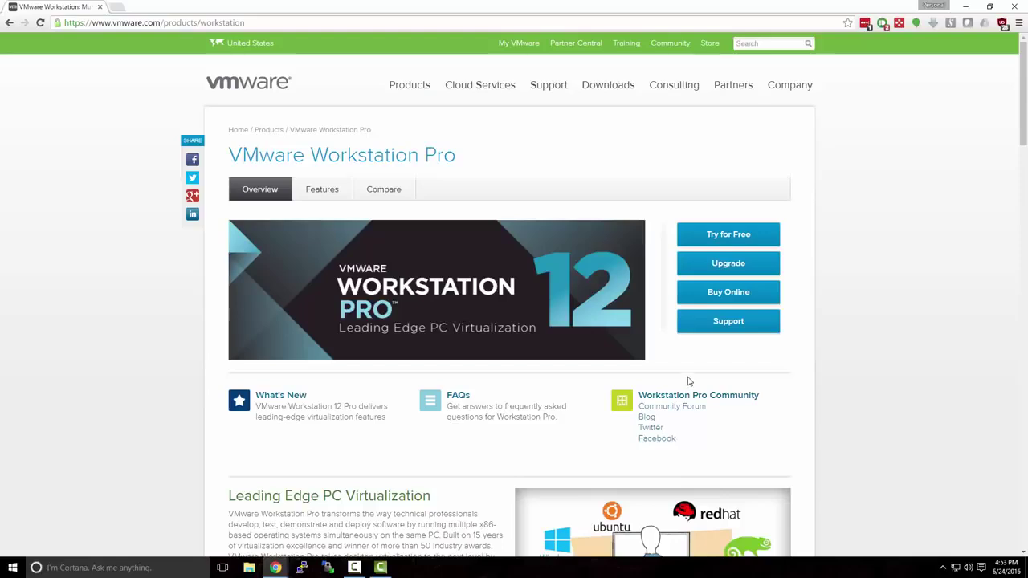
left_click(712, 233)
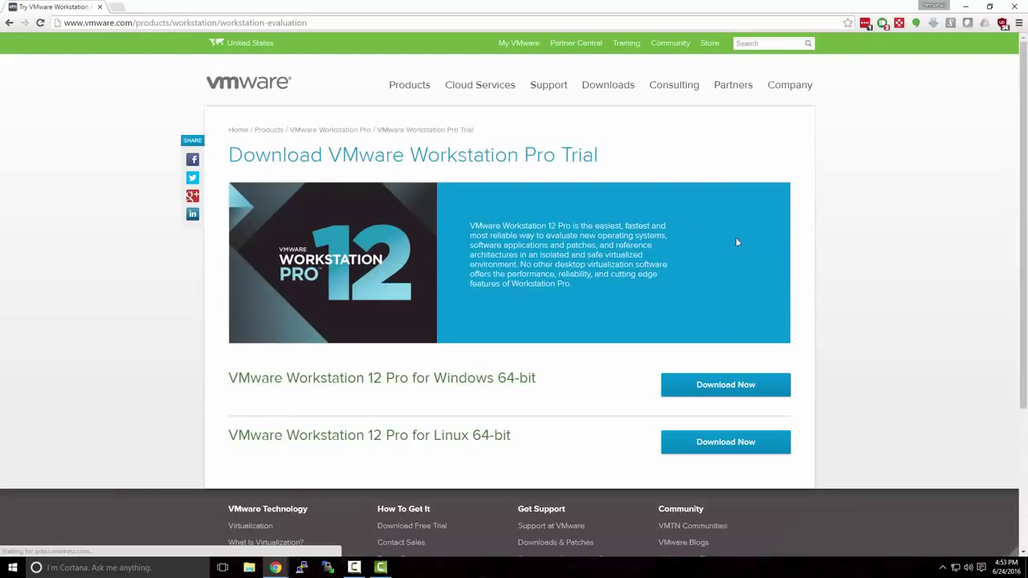
left_click(9, 23)
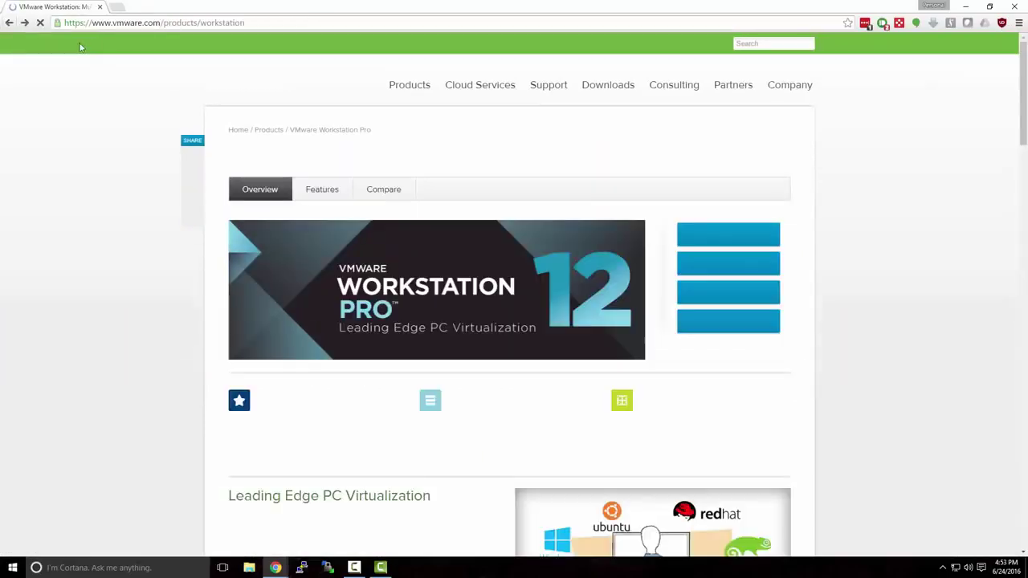
left_click(257, 24)
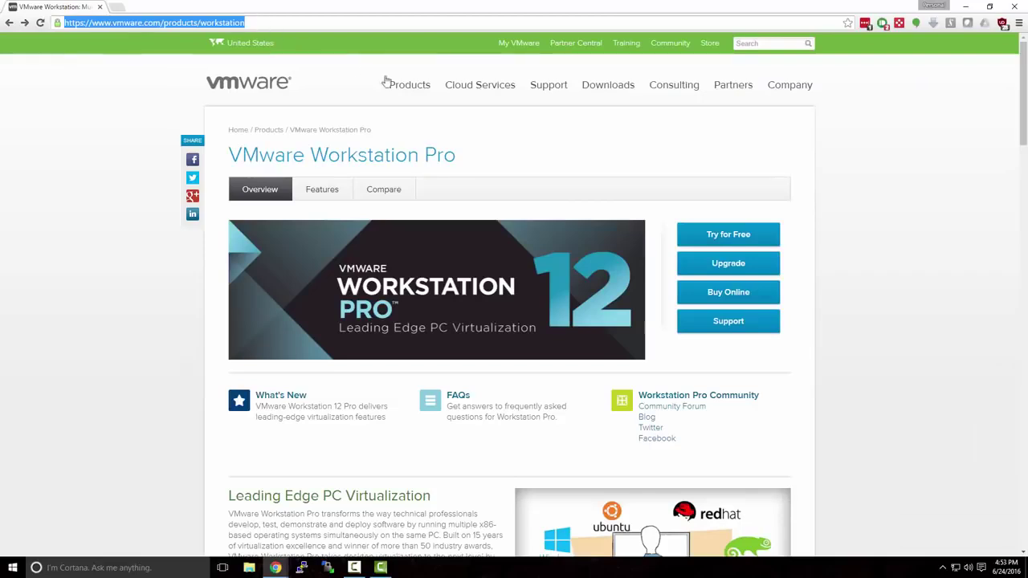
left_click(638, 194)
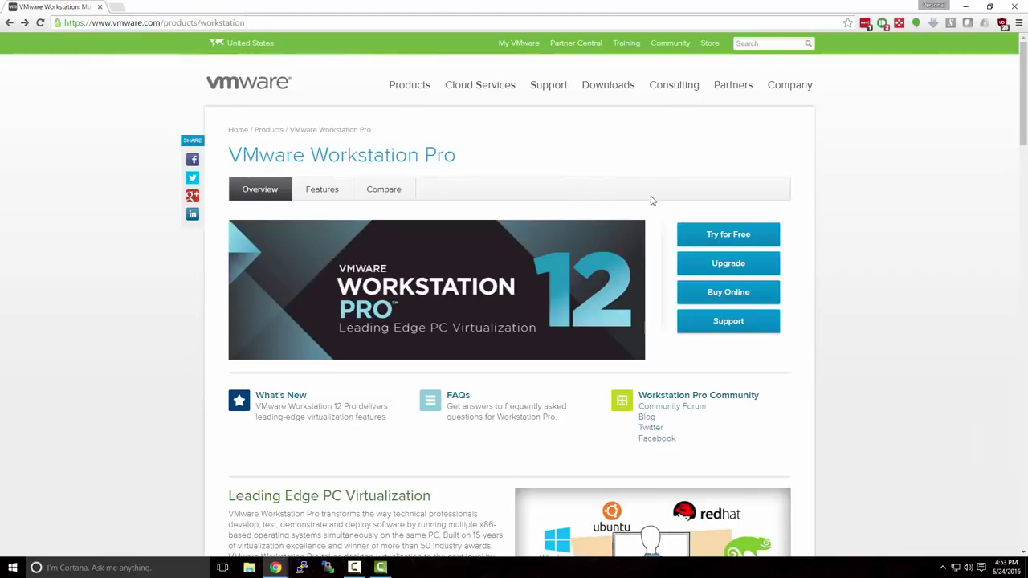
left_click(710, 235)
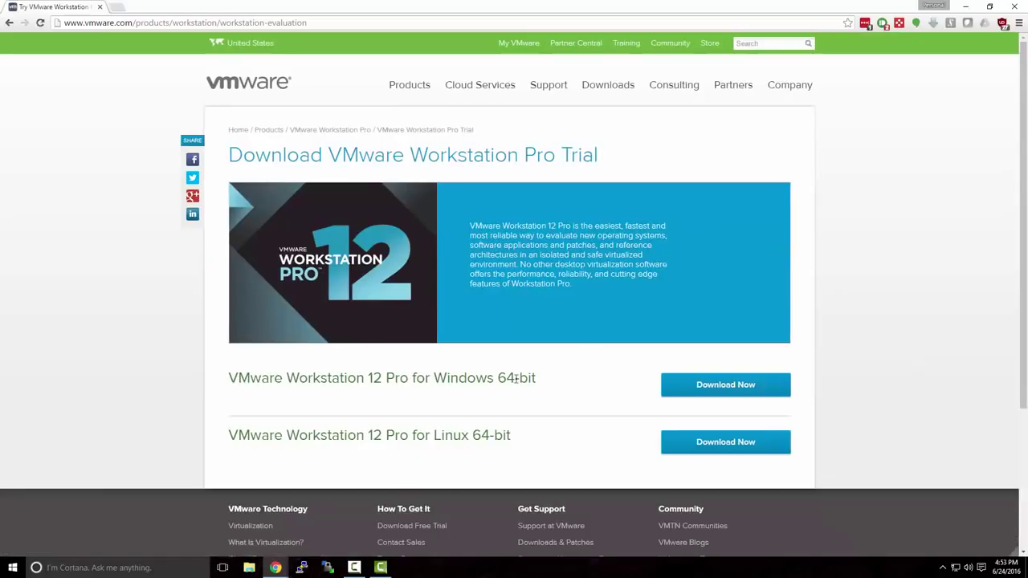
left_click_drag(435, 377, 550, 385)
left_click(557, 386)
left_click(693, 393)
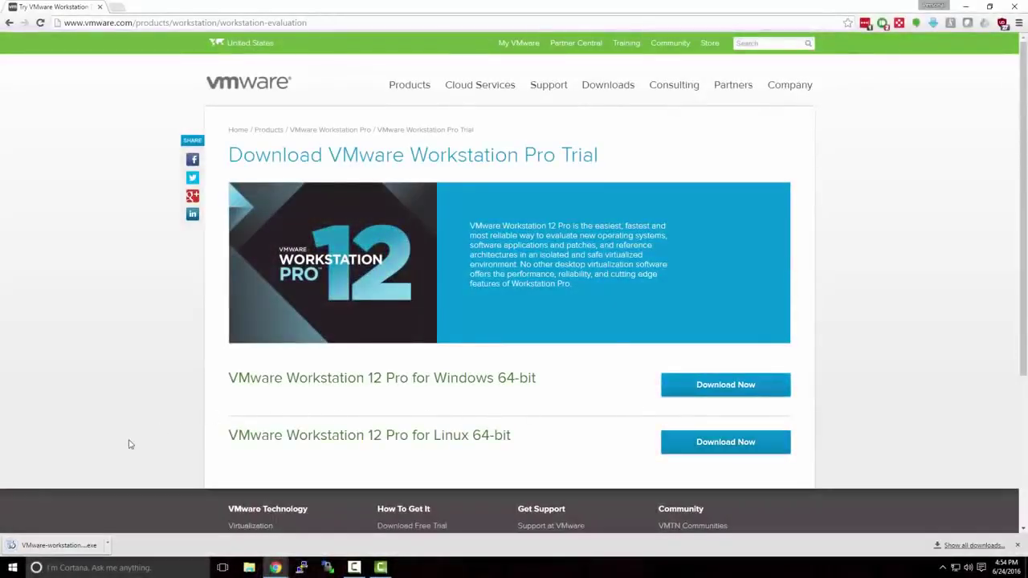
Step: Run the downloaded installer and install Workstation Pro with the licence accepted and all default options
left_click(81, 545)
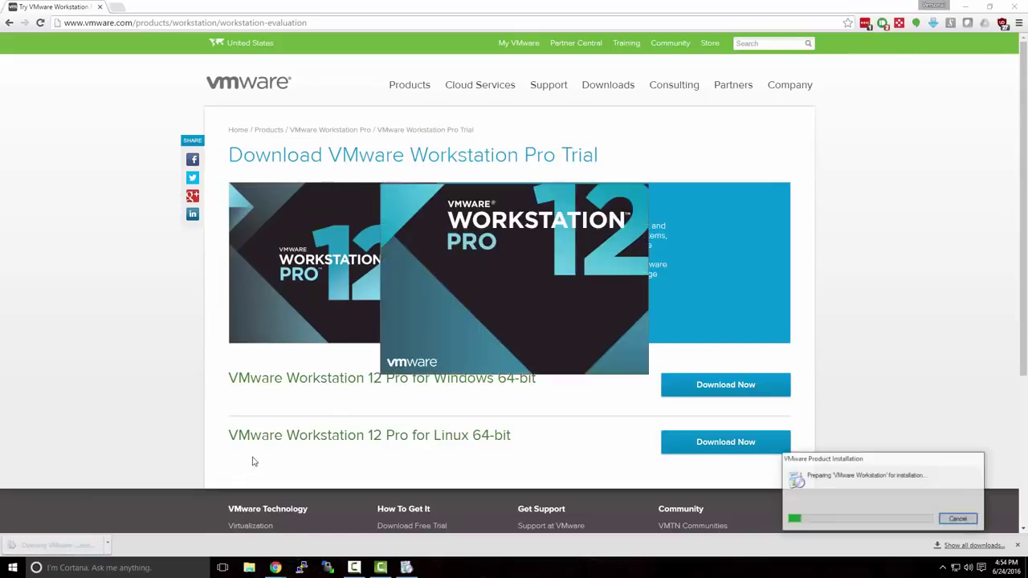
left_click(966, 10)
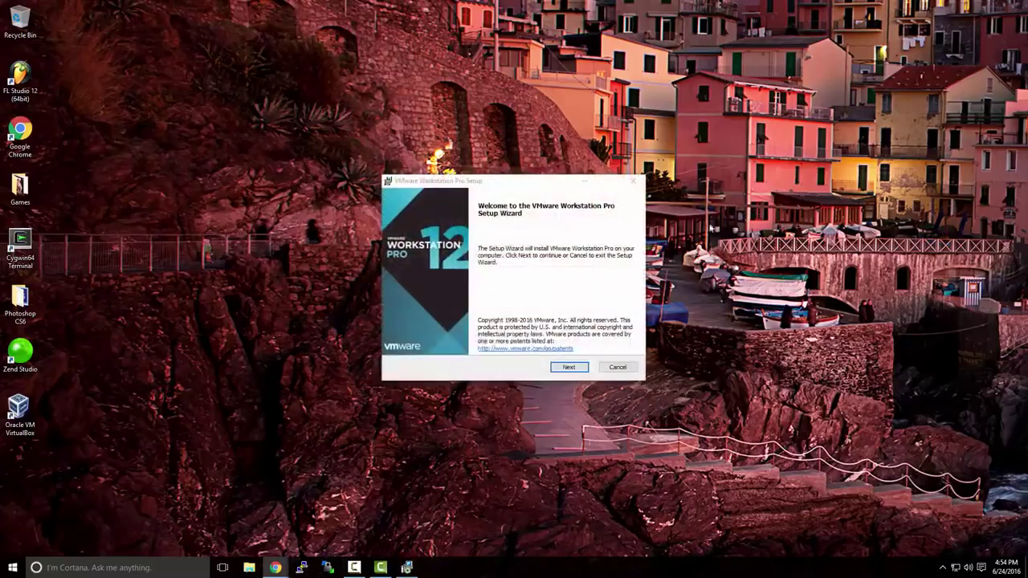
left_click(576, 368)
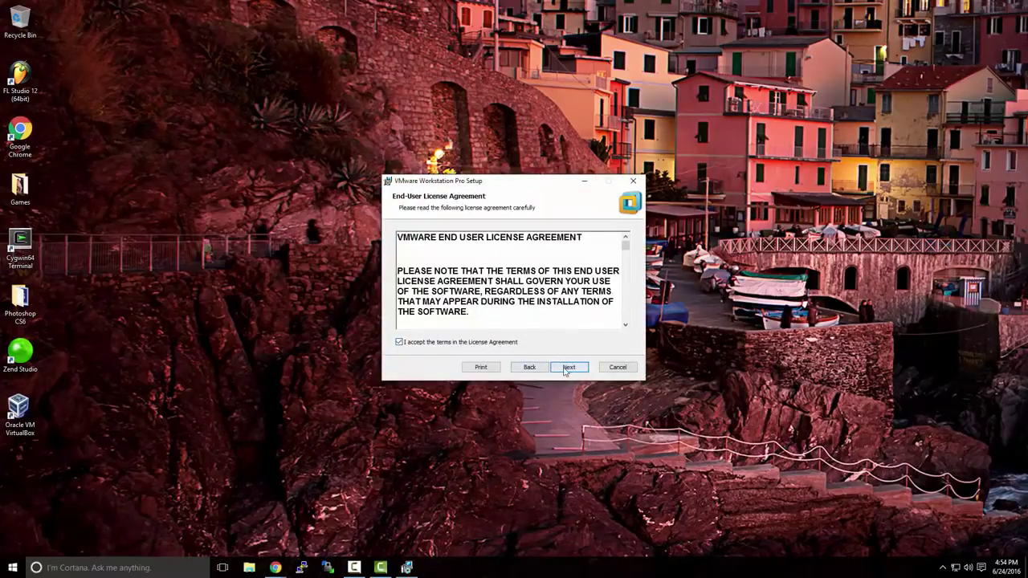
left_click(567, 368)
left_click(565, 370)
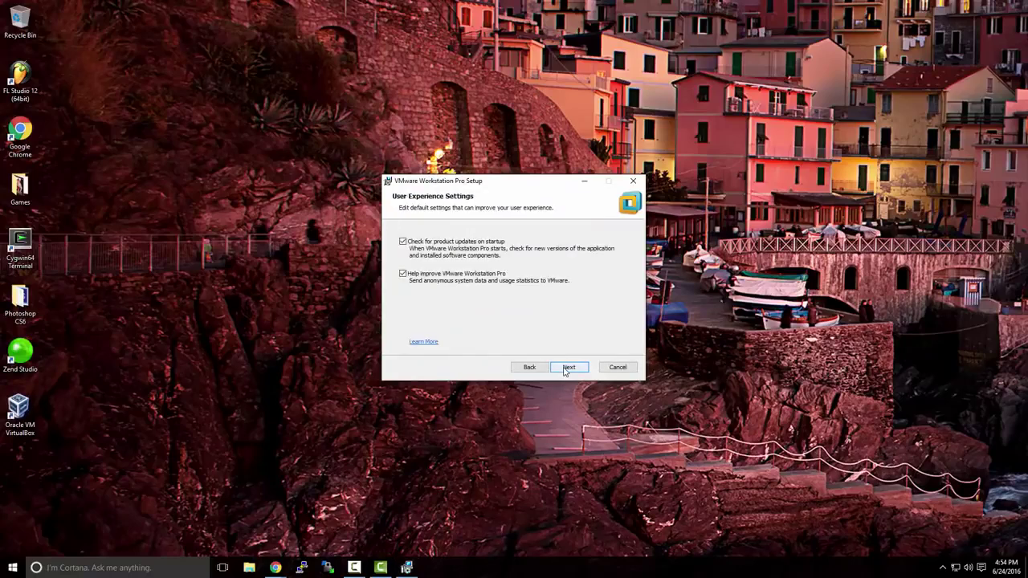
left_click(564, 369)
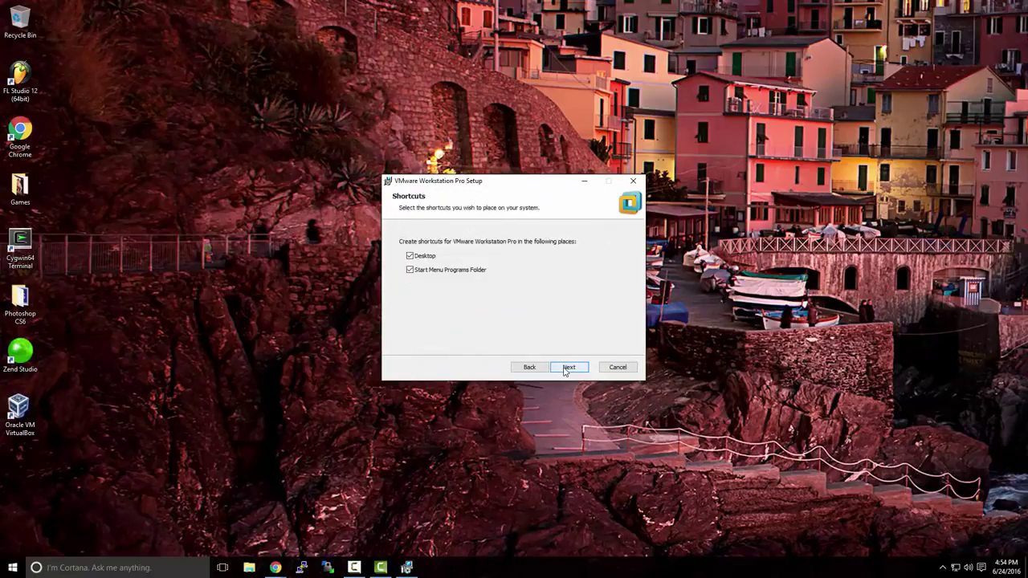
left_click(565, 370)
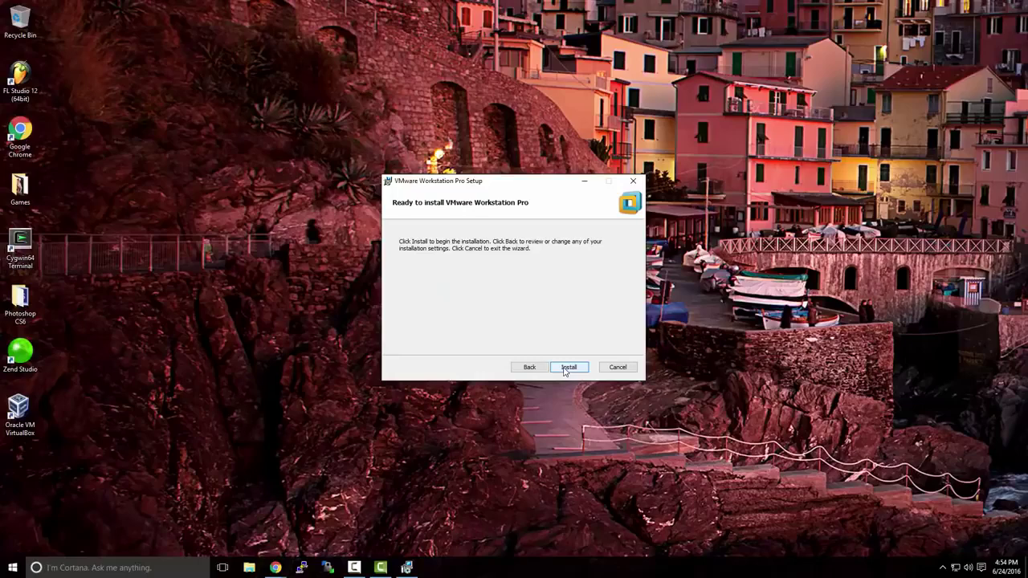
left_click(565, 369)
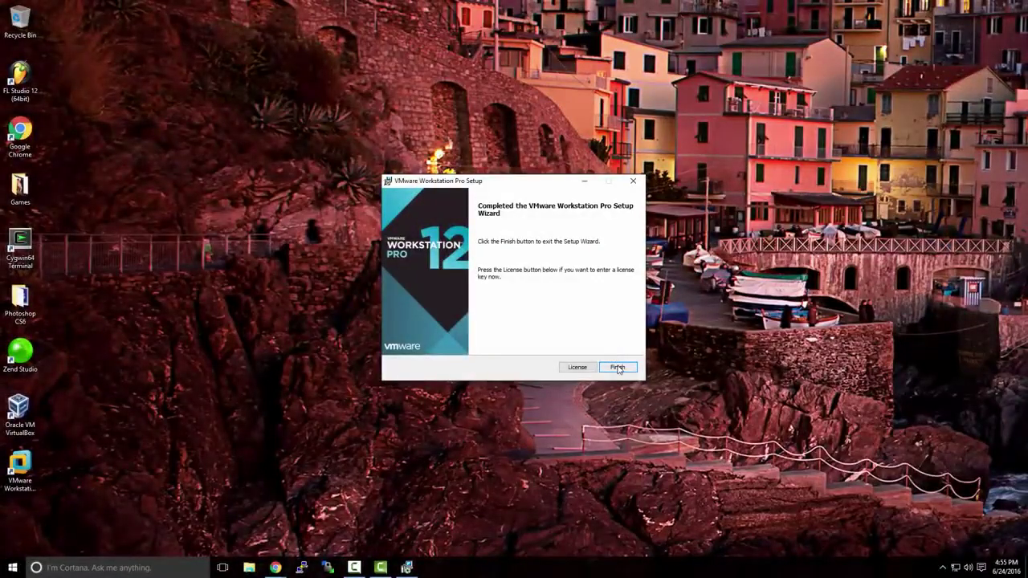
left_click(616, 367)
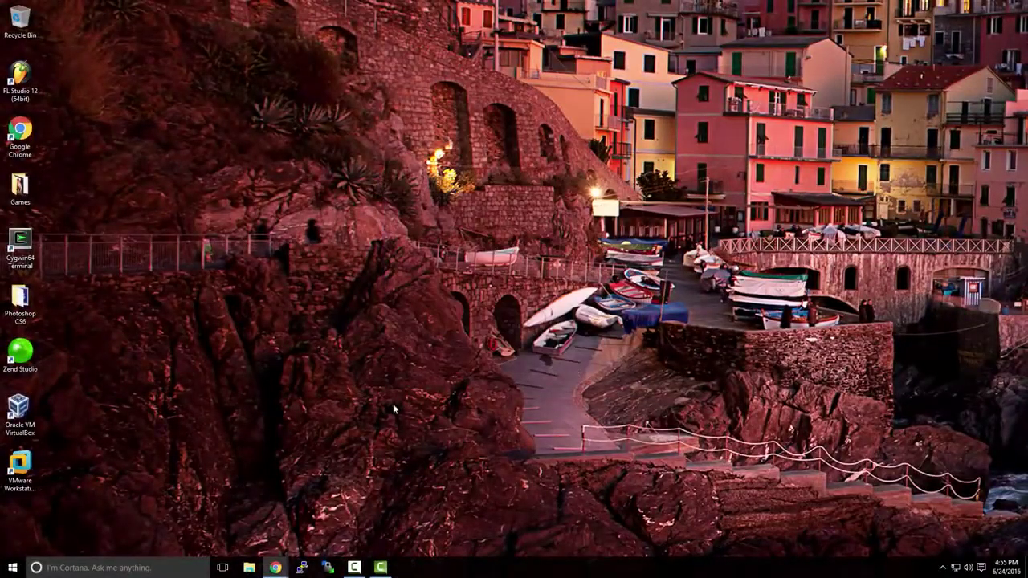
Step: Launch VMware Workstation Pro from its new desktop shortcut
left_click(32, 460)
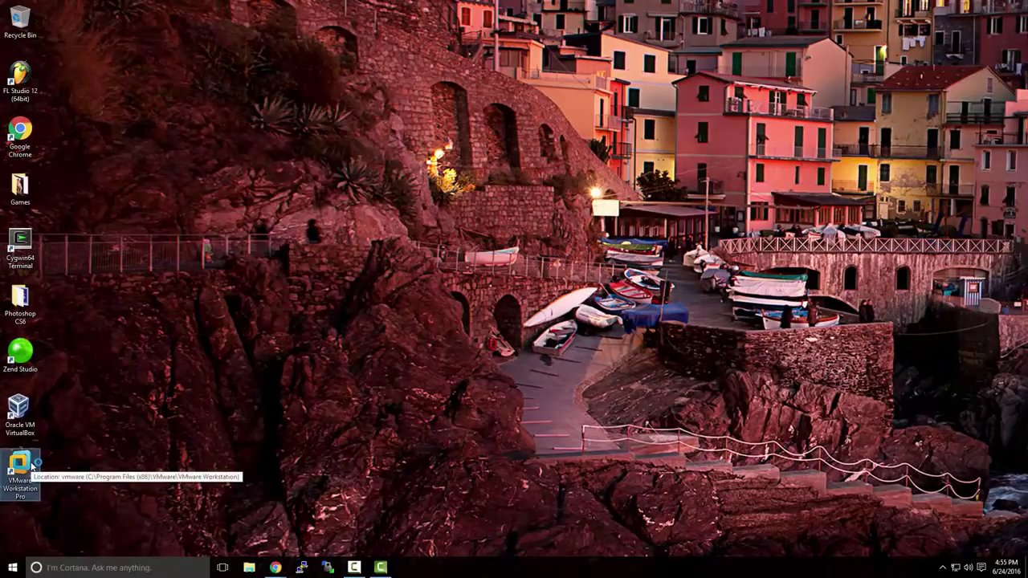
double_click(32, 464)
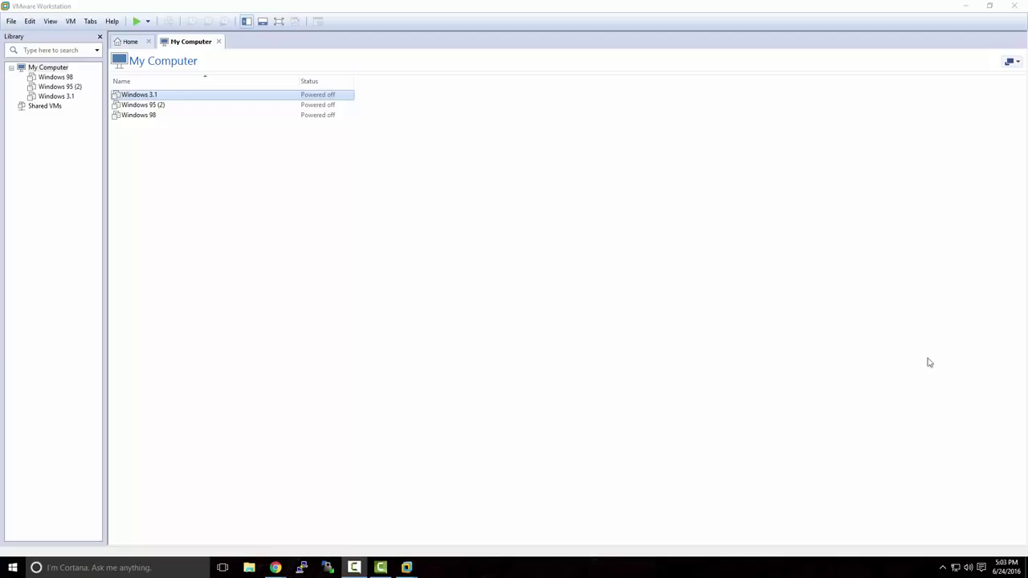
Step: Open the Windows Server 2012 R2 evaluation from the Evaluate Now list in the TechNet Chrome window
mouse_move(275, 567)
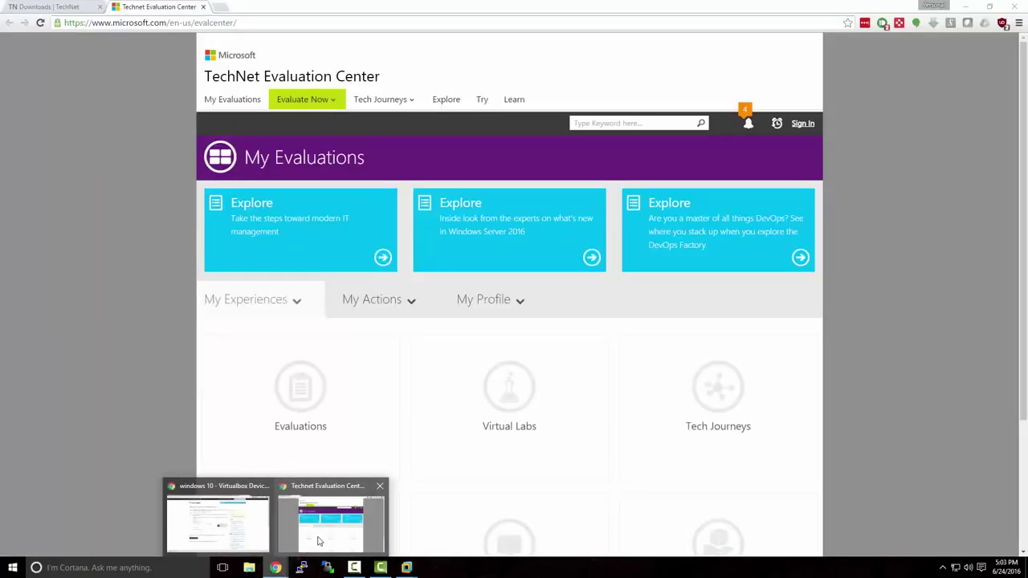
left_click(318, 540)
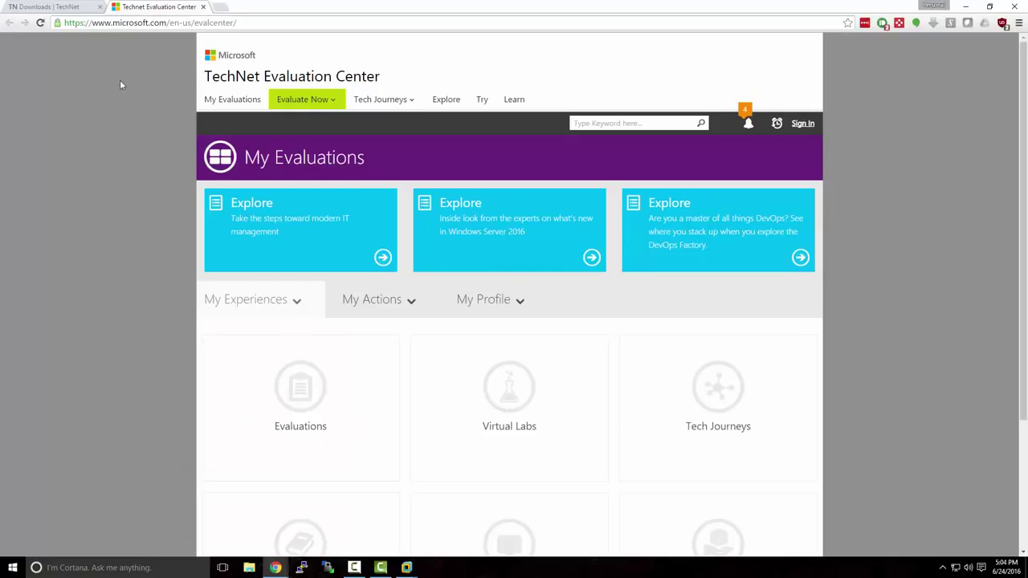
left_click_drag(113, 23, 257, 27)
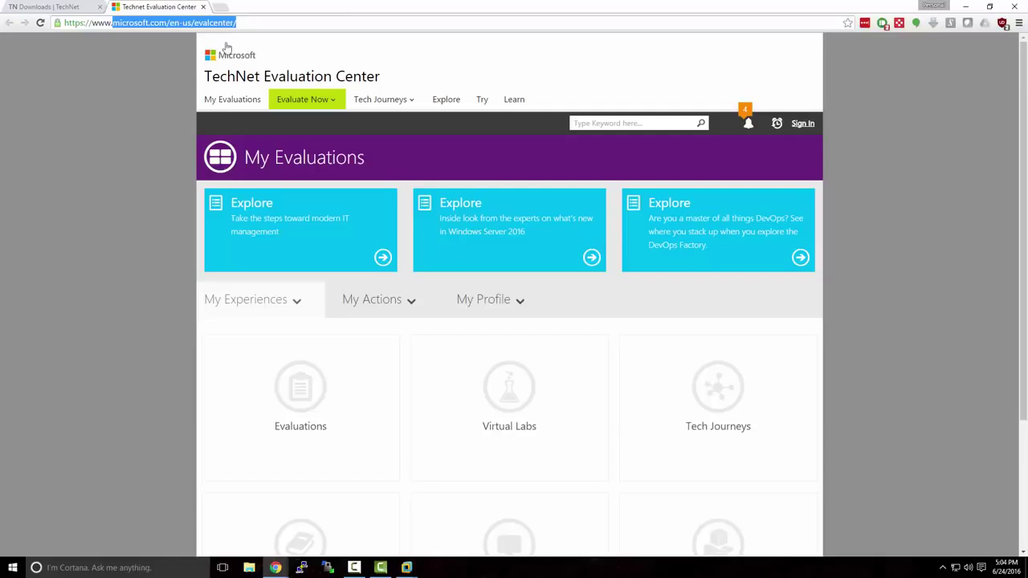
left_click(184, 77)
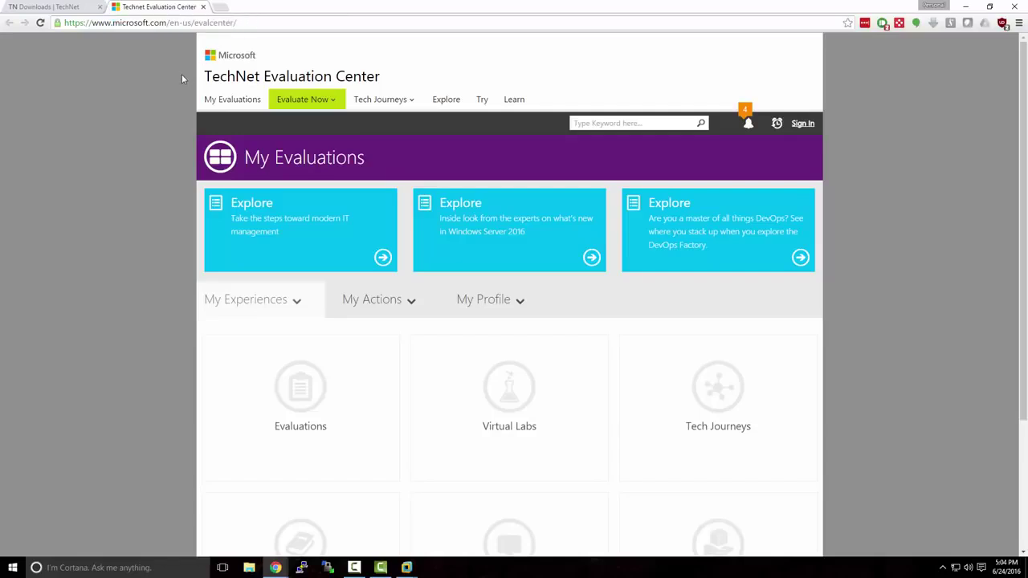
left_click(336, 101)
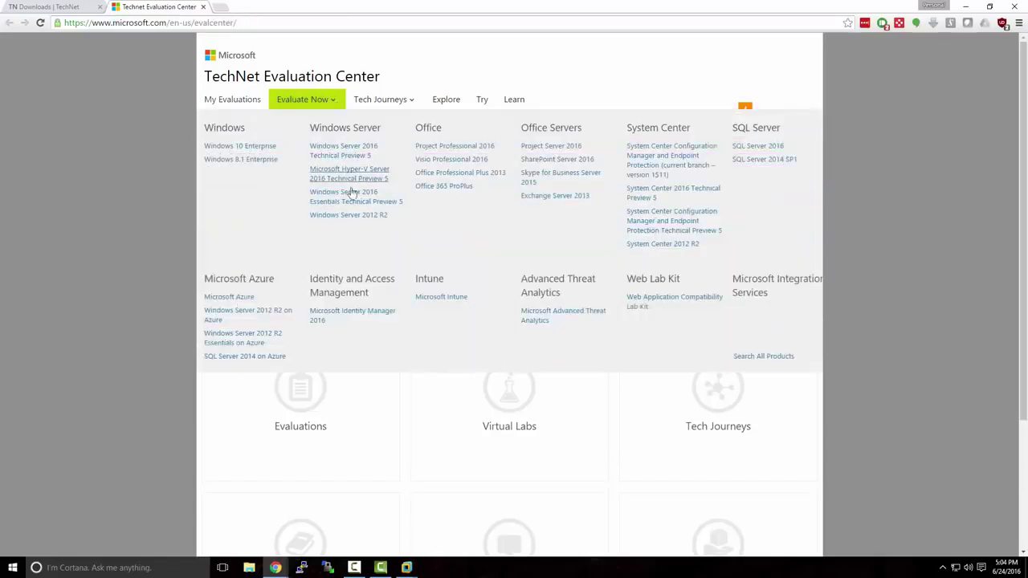
left_click(354, 215)
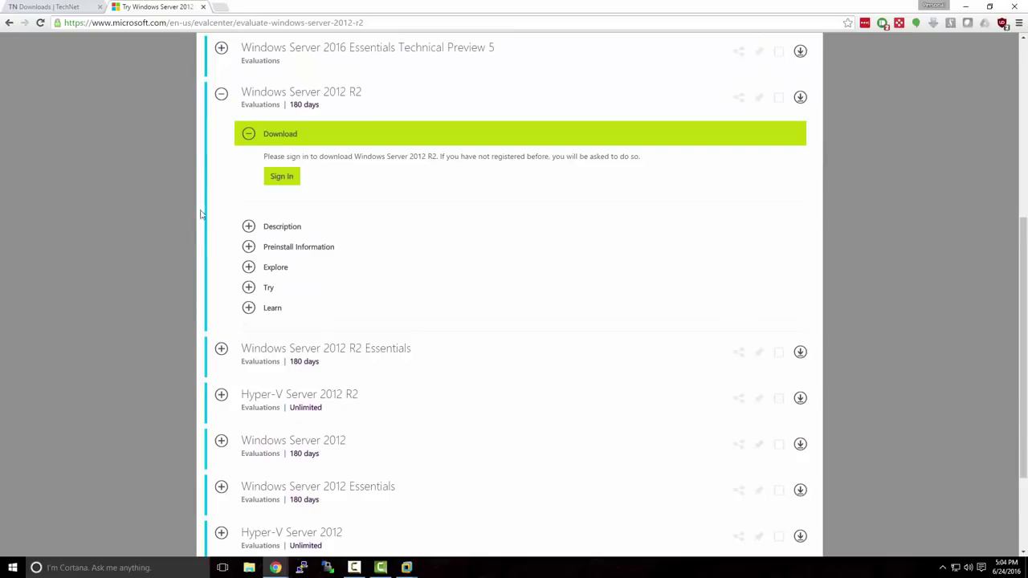
scroll(201, 212, "up", 1)
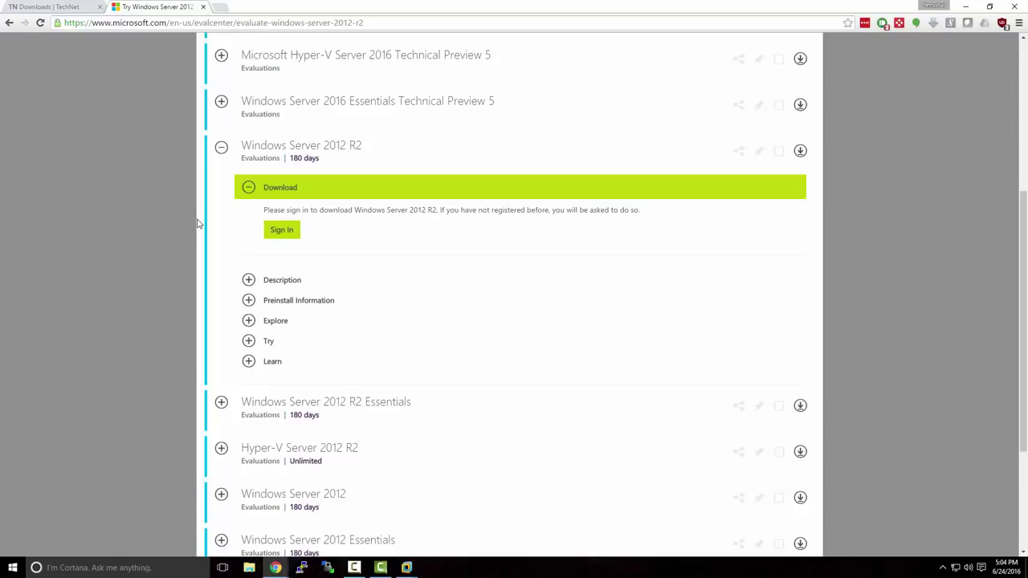
Step: Sign in with the account password to reveal the download file types
left_click(280, 232)
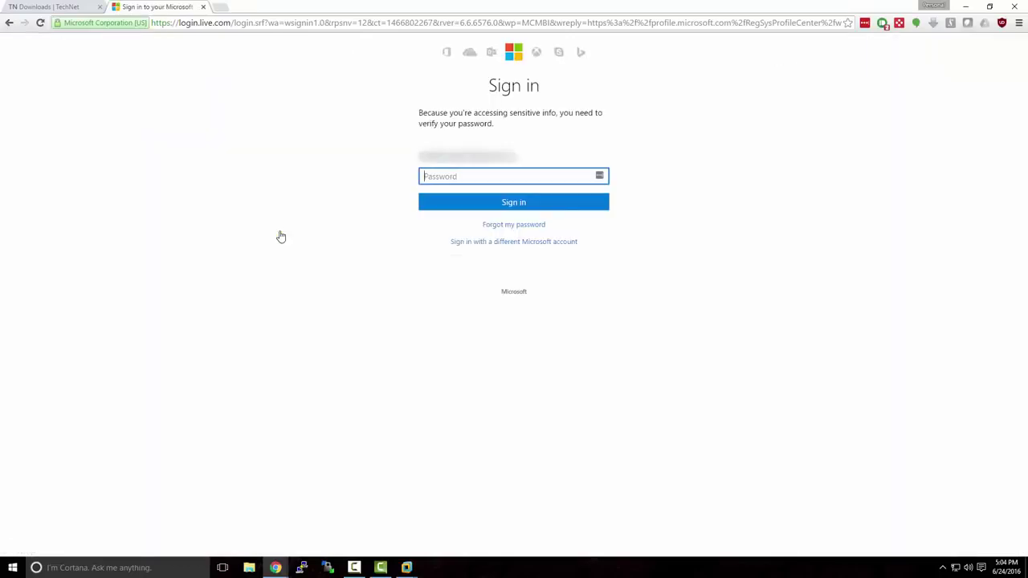
type("••••••••••••")
key("Return")
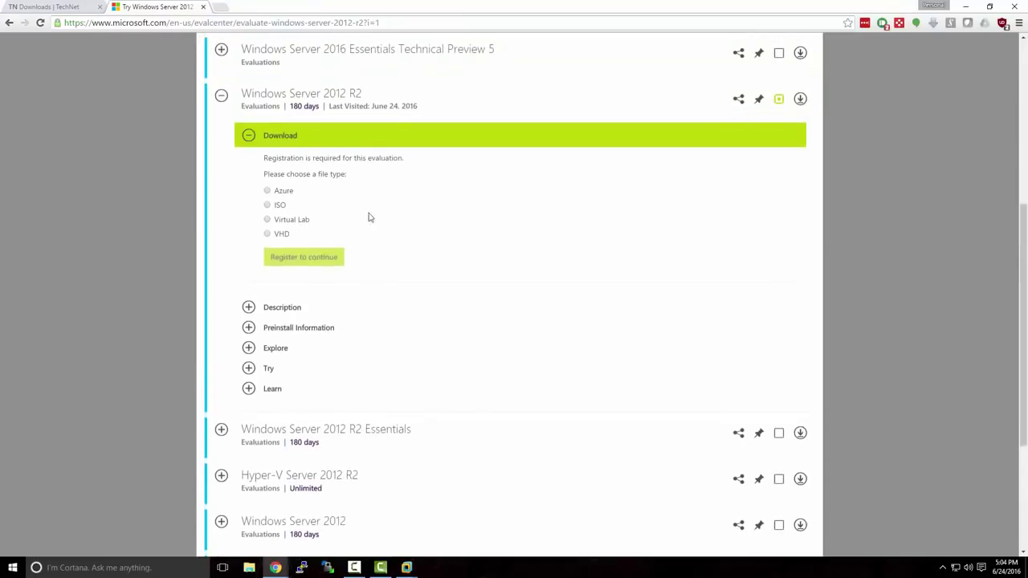
Step: Choose the ISO file type, set the primary role to Other, and submit the download form
left_click(268, 205)
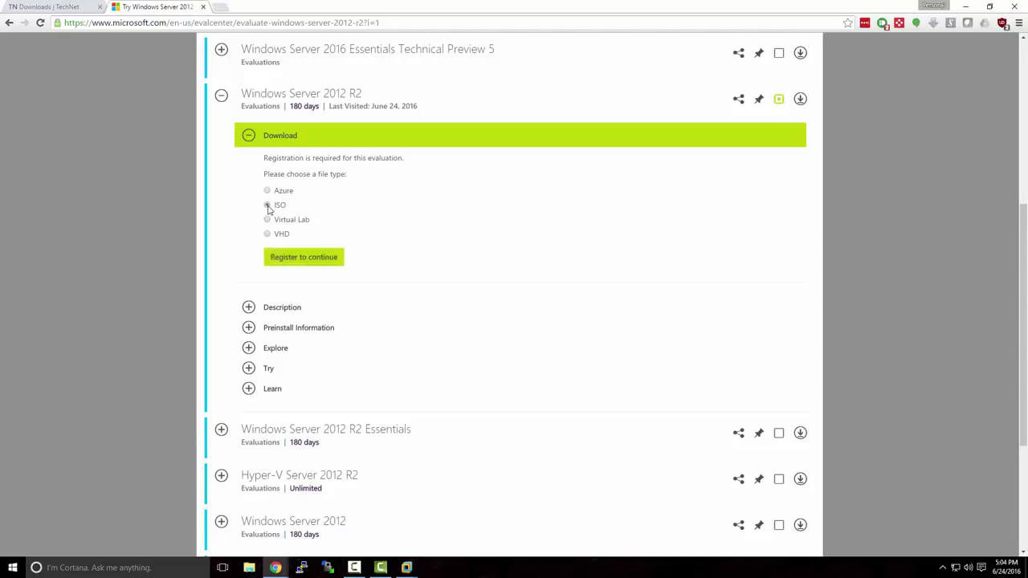
left_click(291, 258)
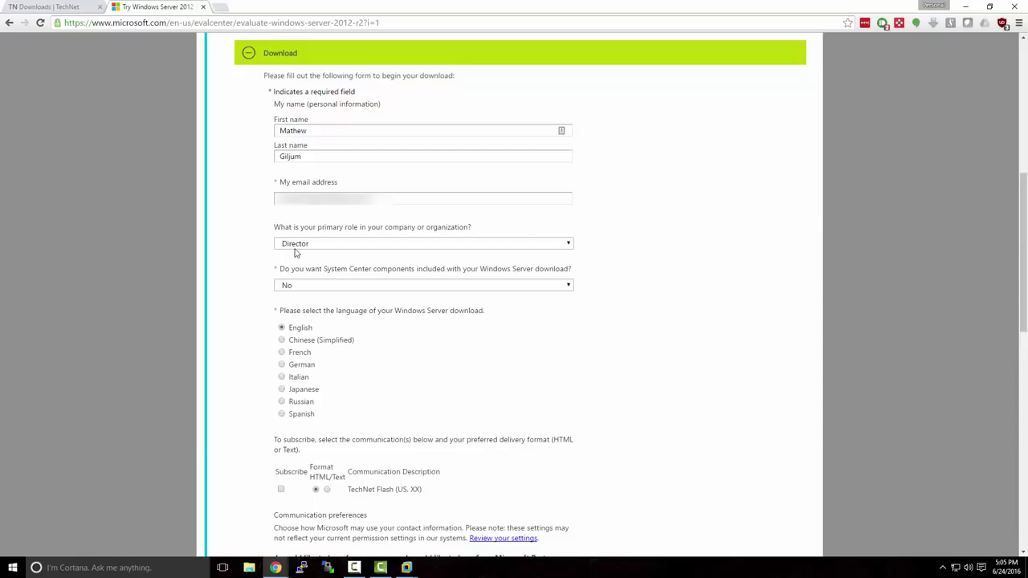
left_click(295, 245)
scroll(354, 305, "down", 10)
scroll(354, 306, "down", 10)
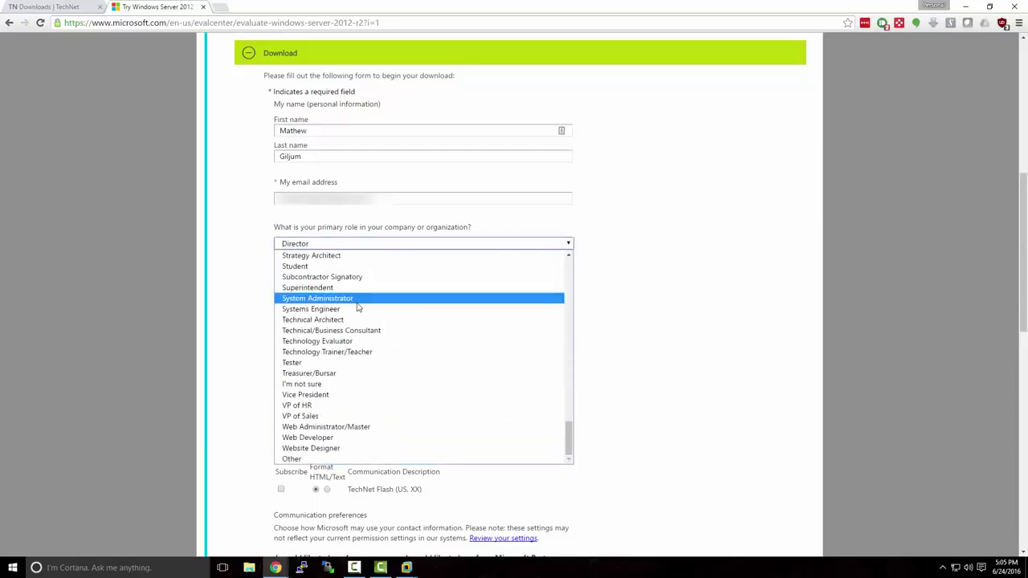
left_click(397, 458)
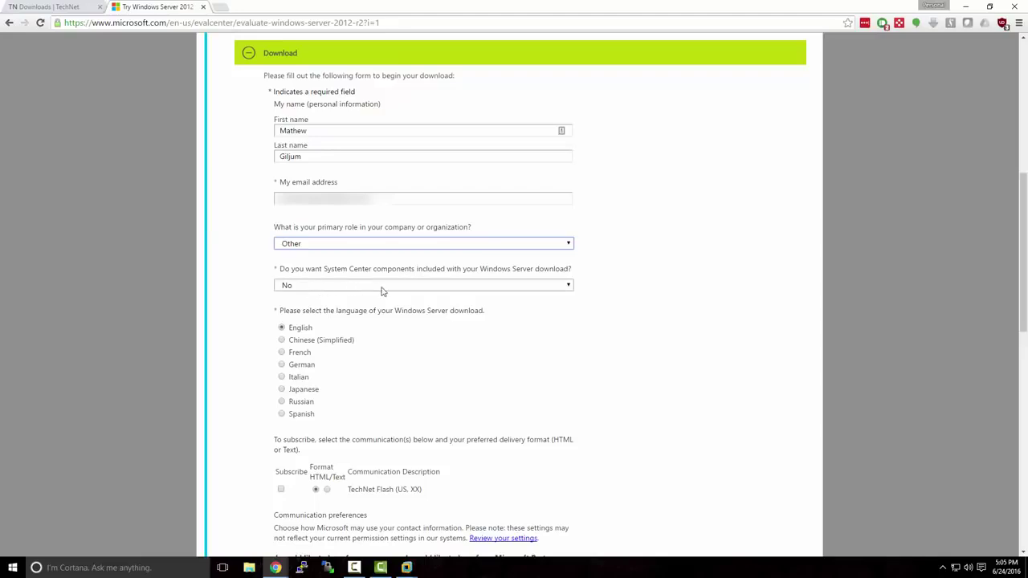
scroll(428, 322, "down", 3)
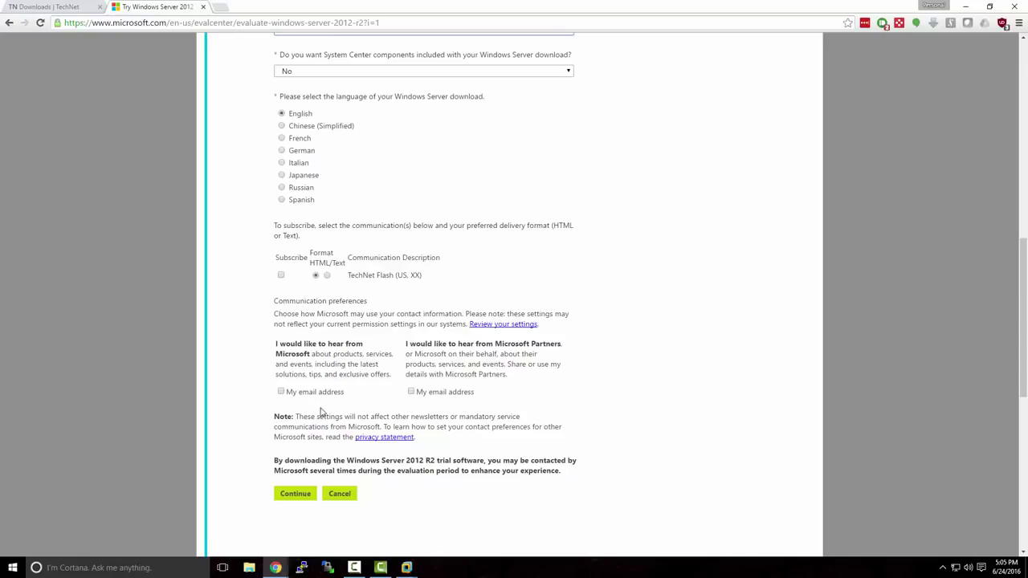
left_click(307, 497)
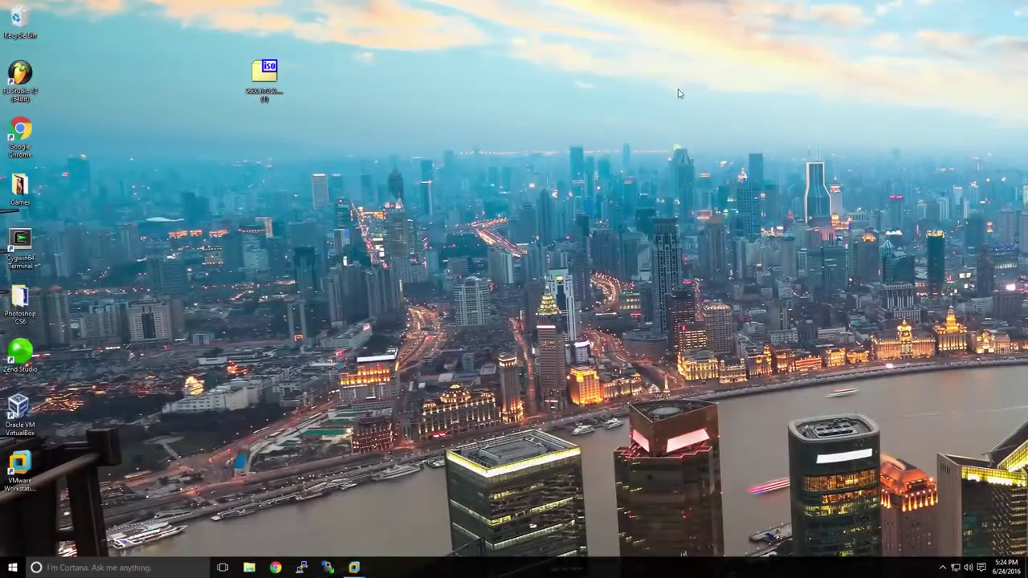
Step: Check the downloaded ISO's file name on the desktop, then bring VMware Workstation back to the front
left_click(273, 78)
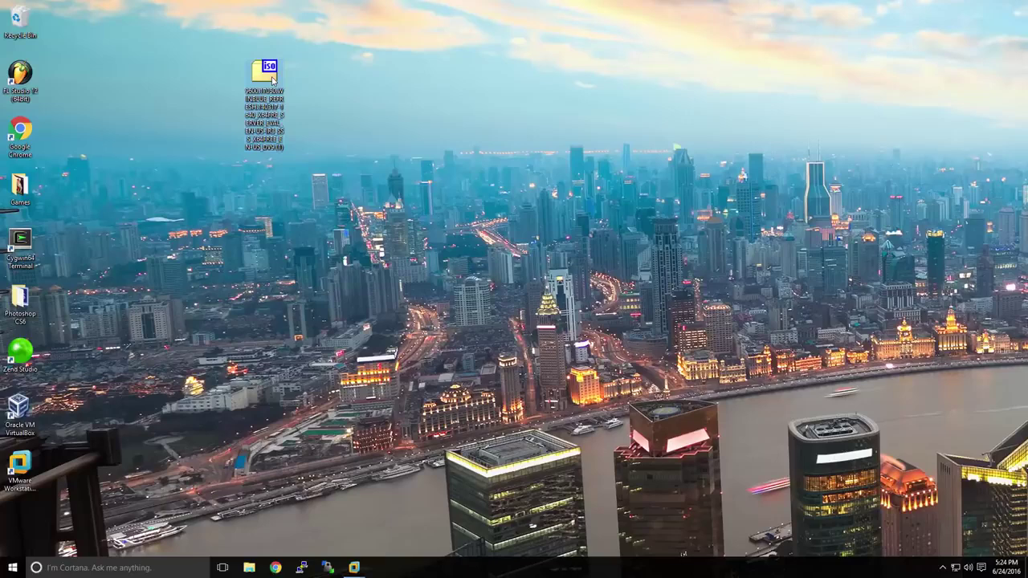
left_click(354, 568)
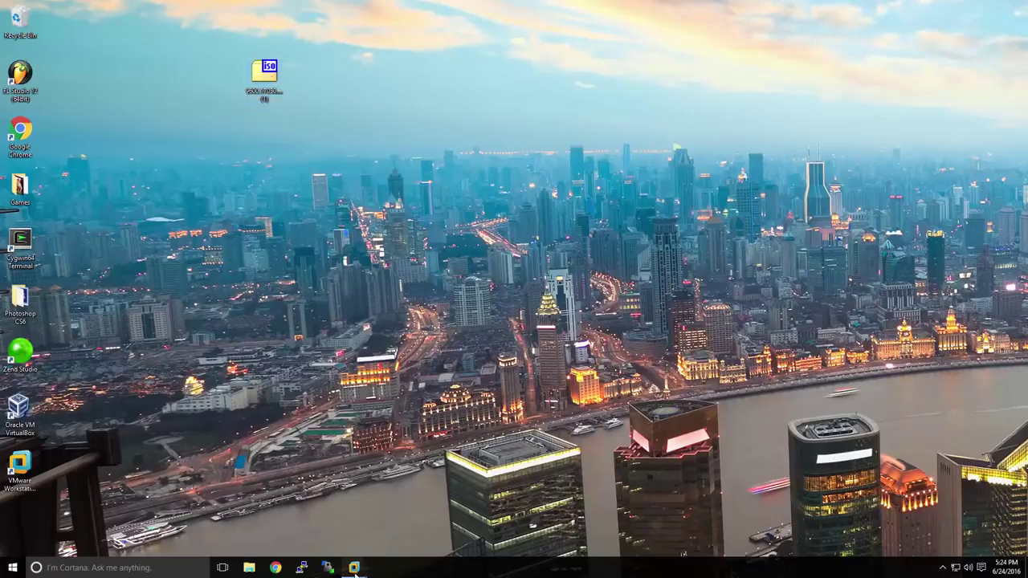
left_click(320, 526)
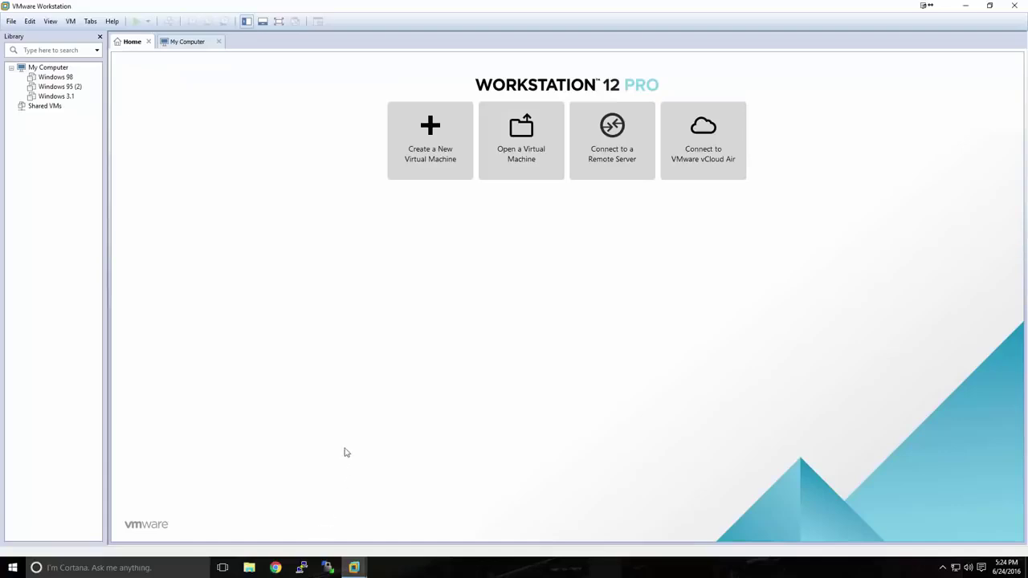
Step: Start a Typical new virtual machine using the desktop Windows Server ISO as the installer image
left_click(429, 167)
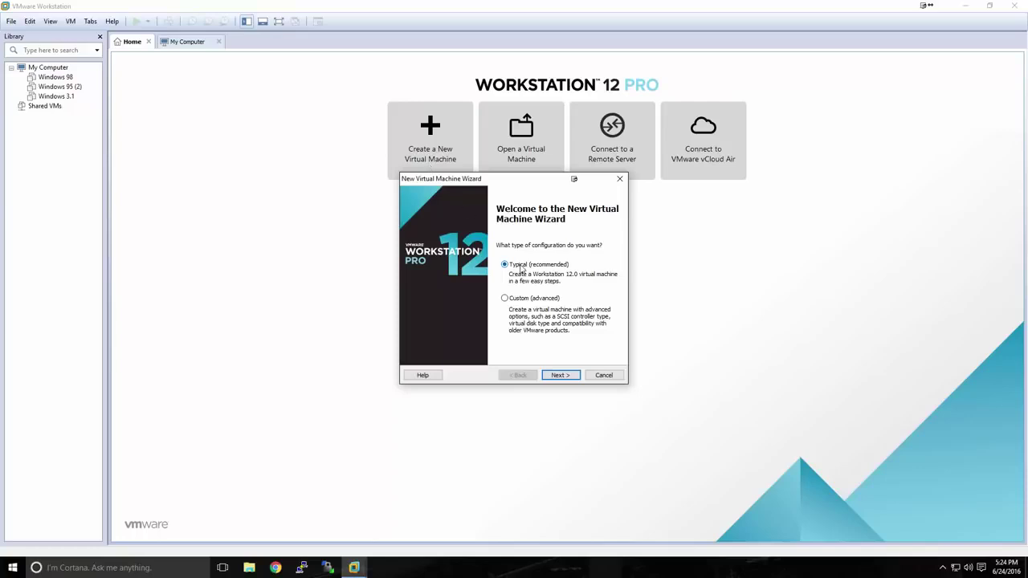
left_click(553, 375)
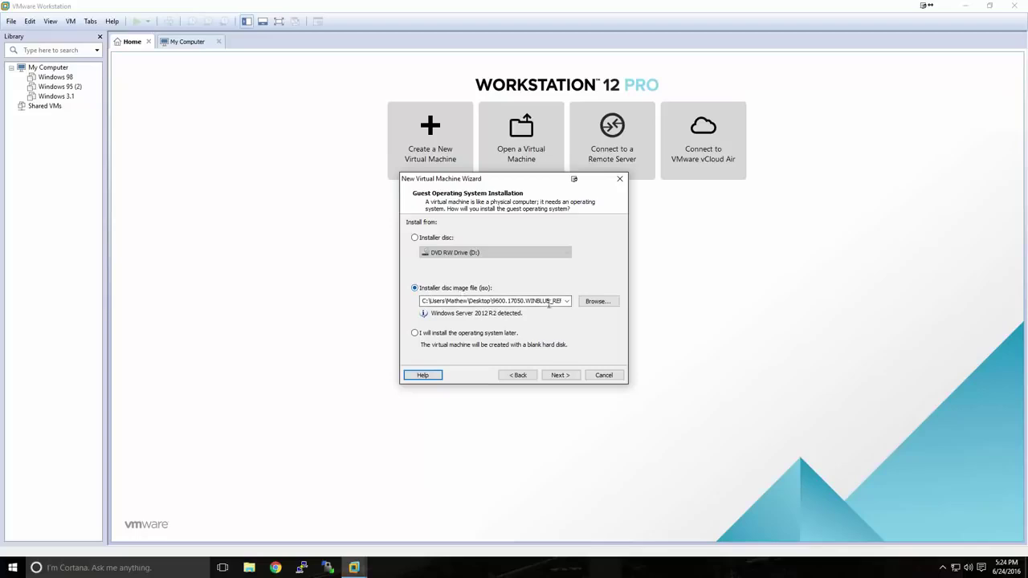
left_click(587, 306)
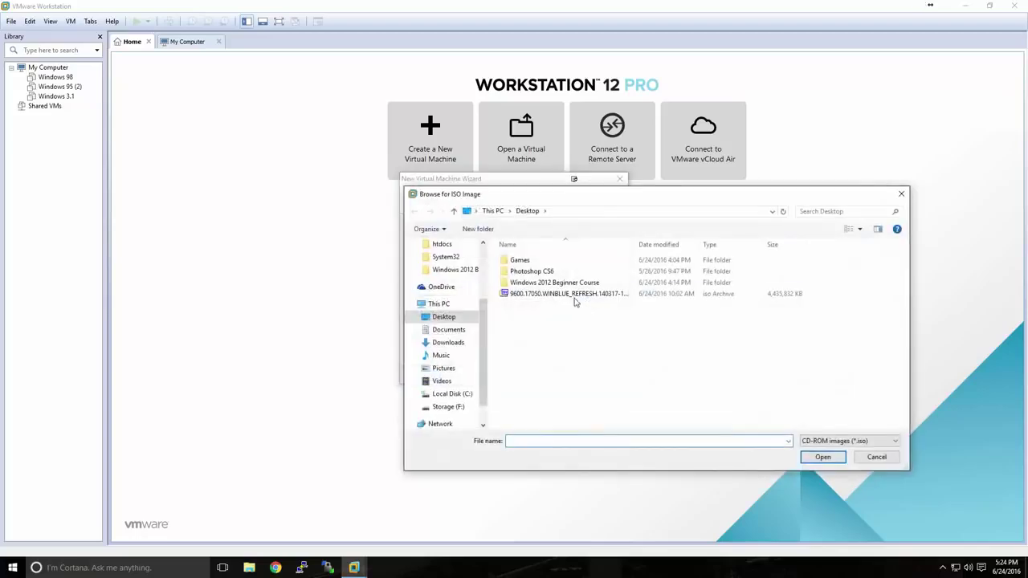
left_click(574, 295)
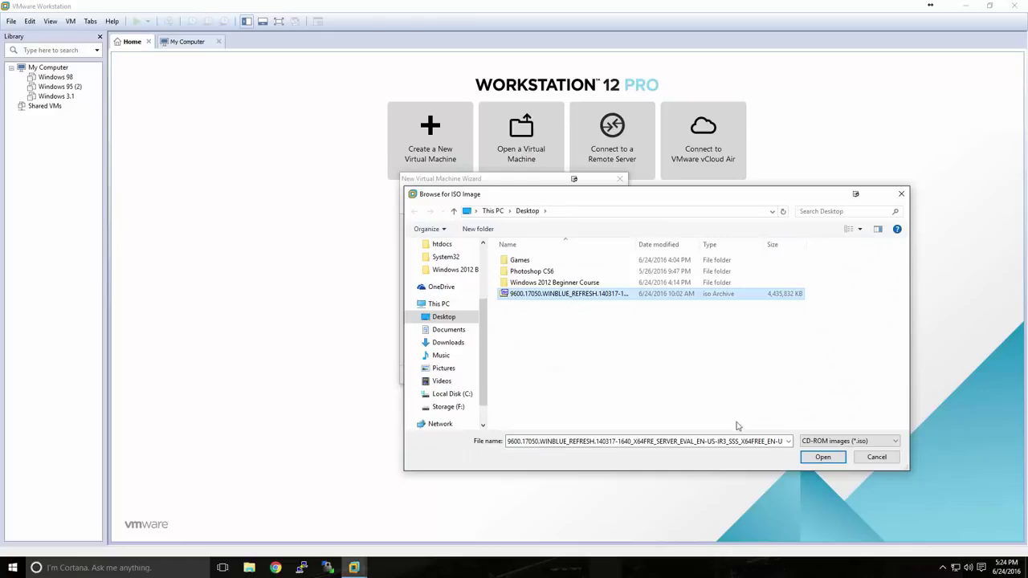
left_click(822, 456)
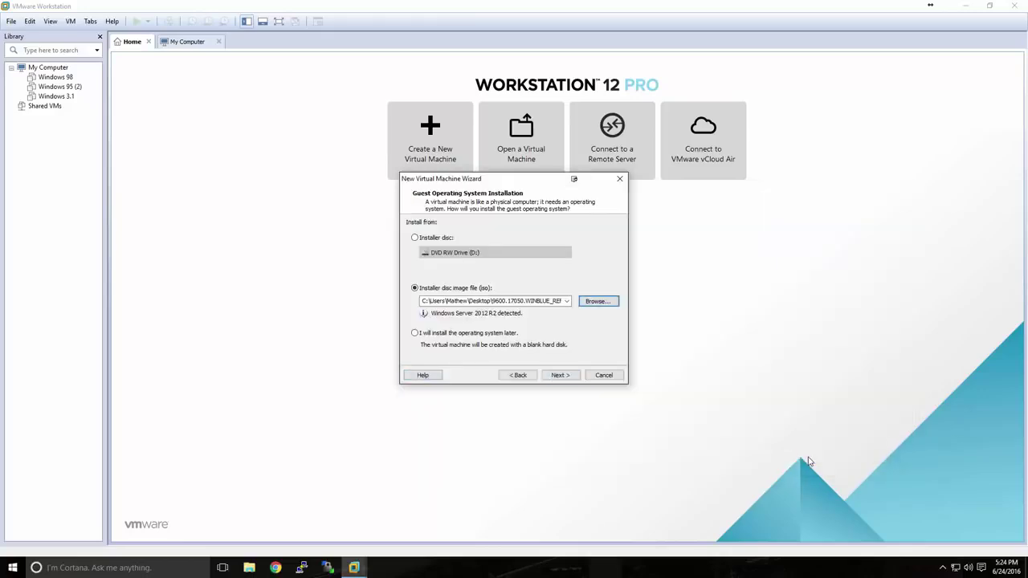
Step: Keep the VM name Windows Server 2012 and the F:\VMs storage location
left_click(571, 376)
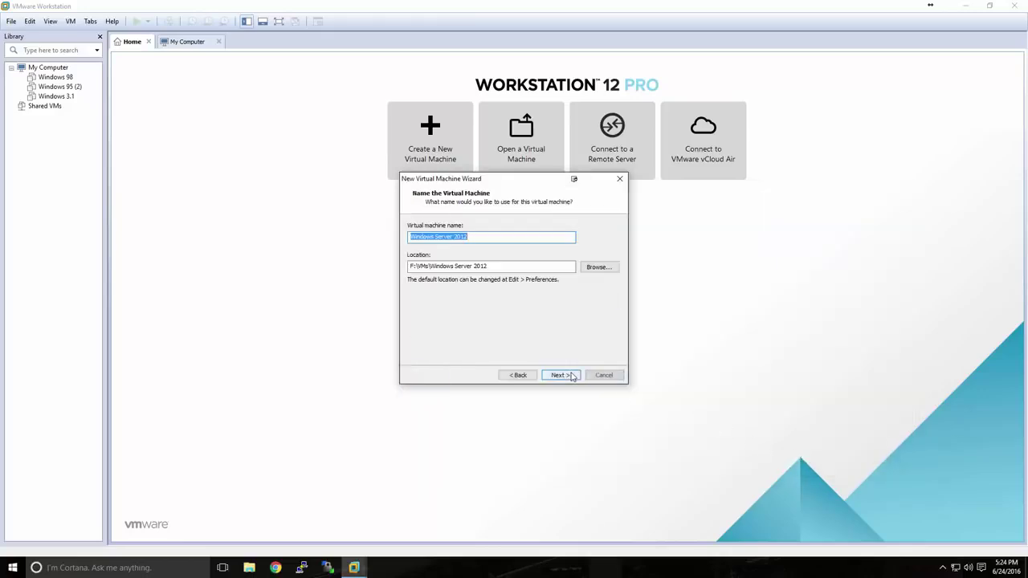
left_click(469, 238)
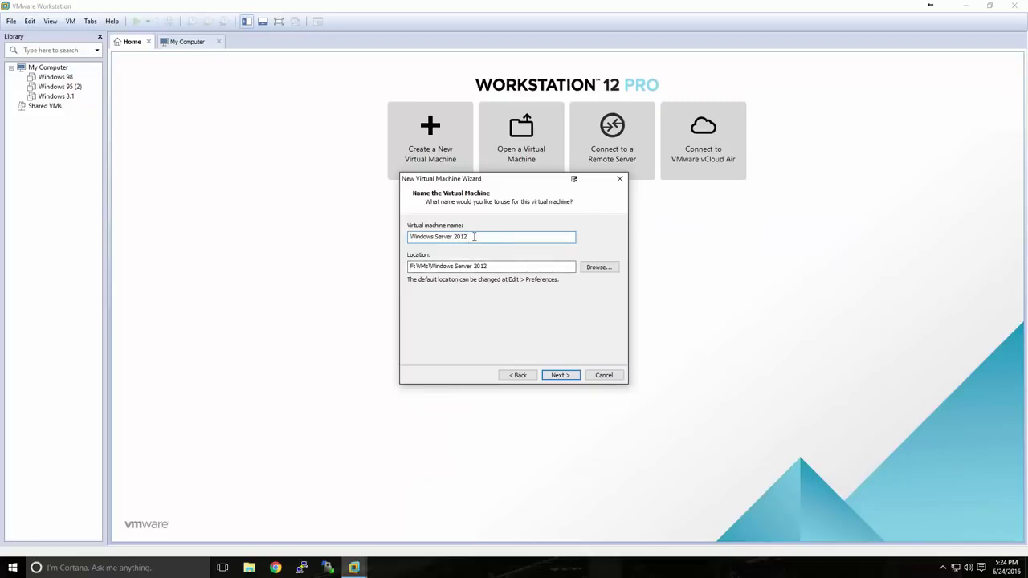
left_click_drag(488, 266, 405, 269)
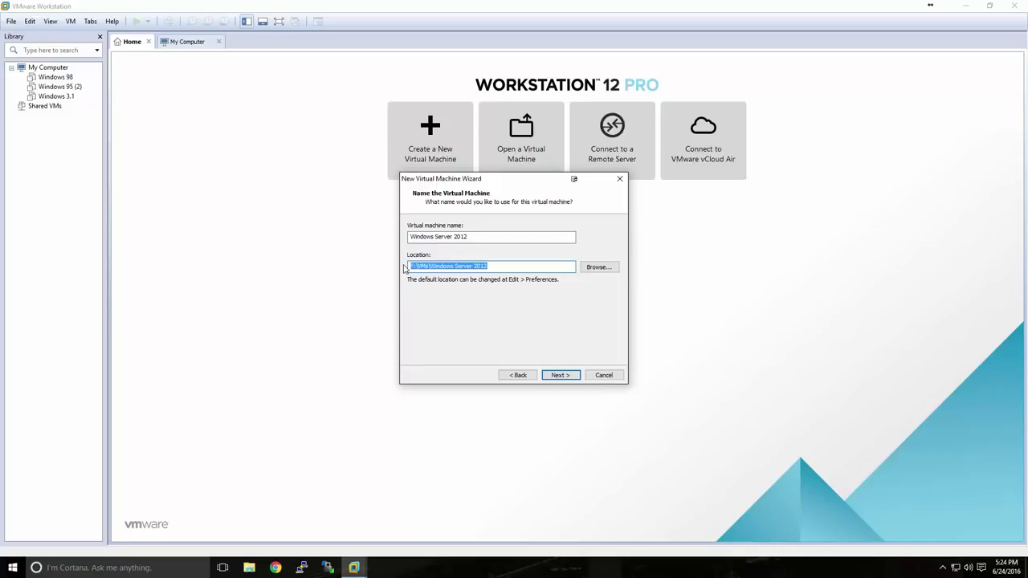
left_click(501, 267)
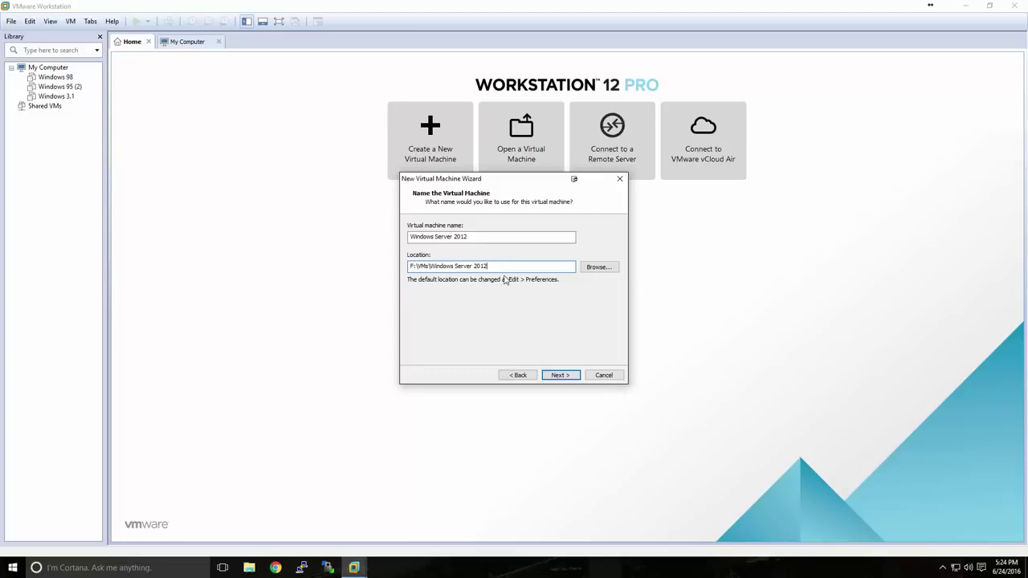
left_click(561, 375)
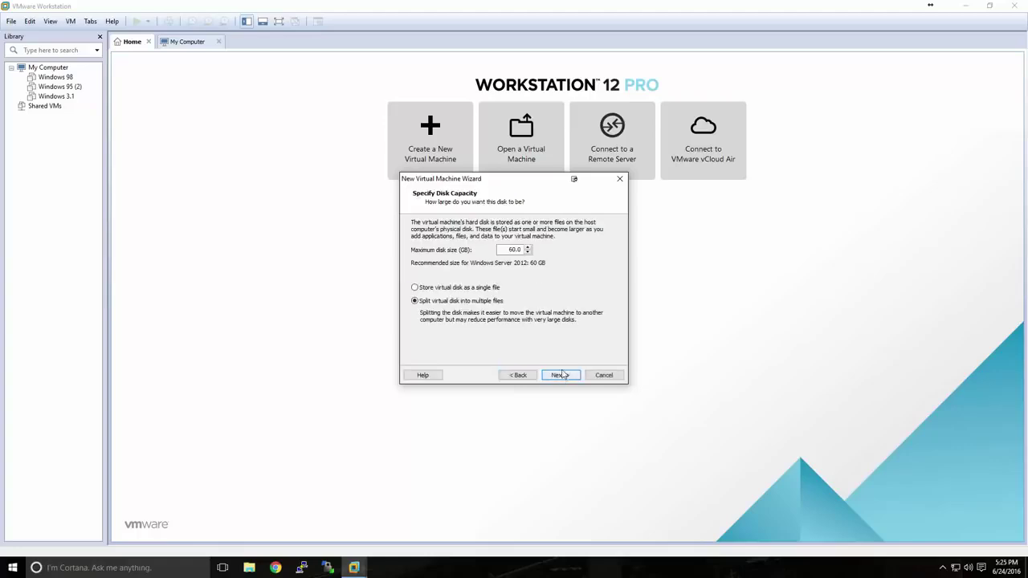
Step: Edit the maximum disk size and accept the split disk settings, reaching the summary page
double_click(514, 250)
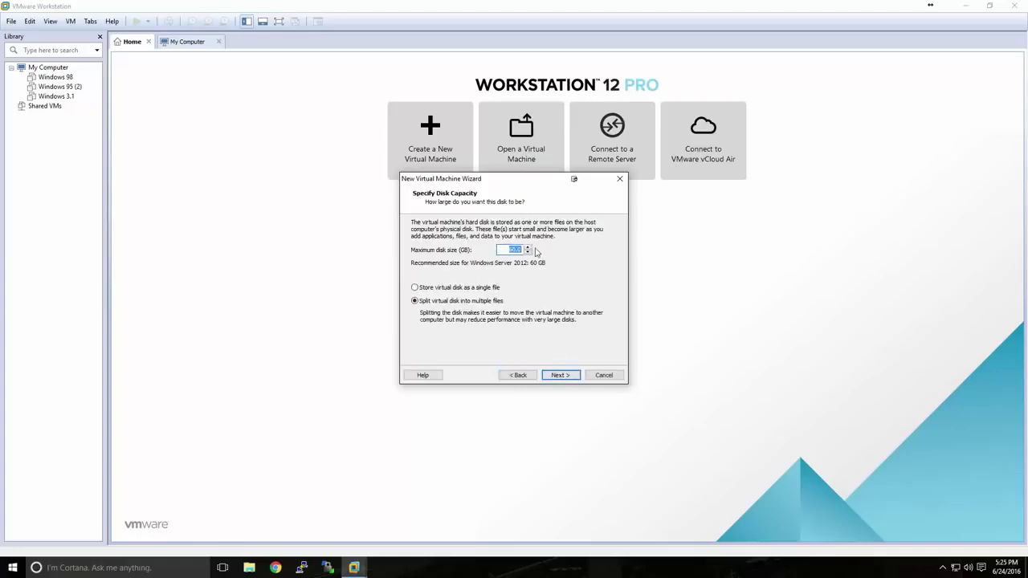
type("50")
left_click(561, 375)
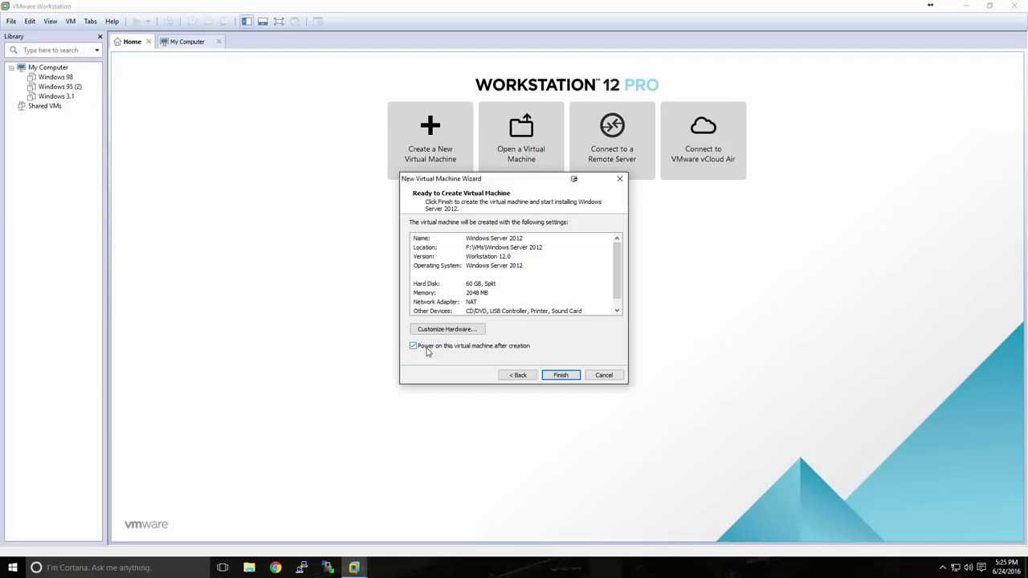
Step: Disable power-on after creation and finish creating the Windows Server 2012 VM
left_click(427, 348)
left_click(559, 375)
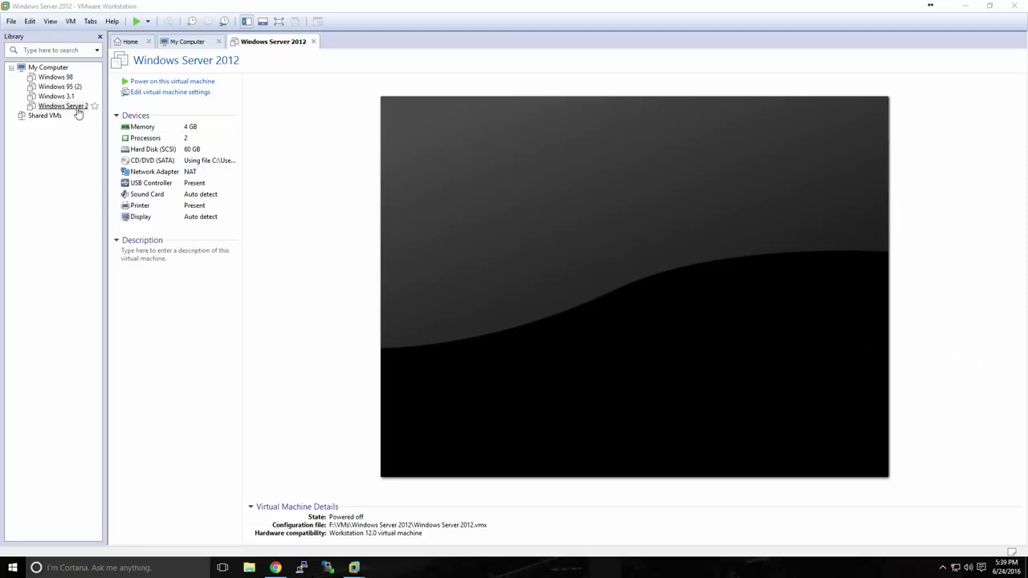
Step: Power on the Windows Server 2012 VM, keep English language settings, and choose Install now
left_click(152, 84)
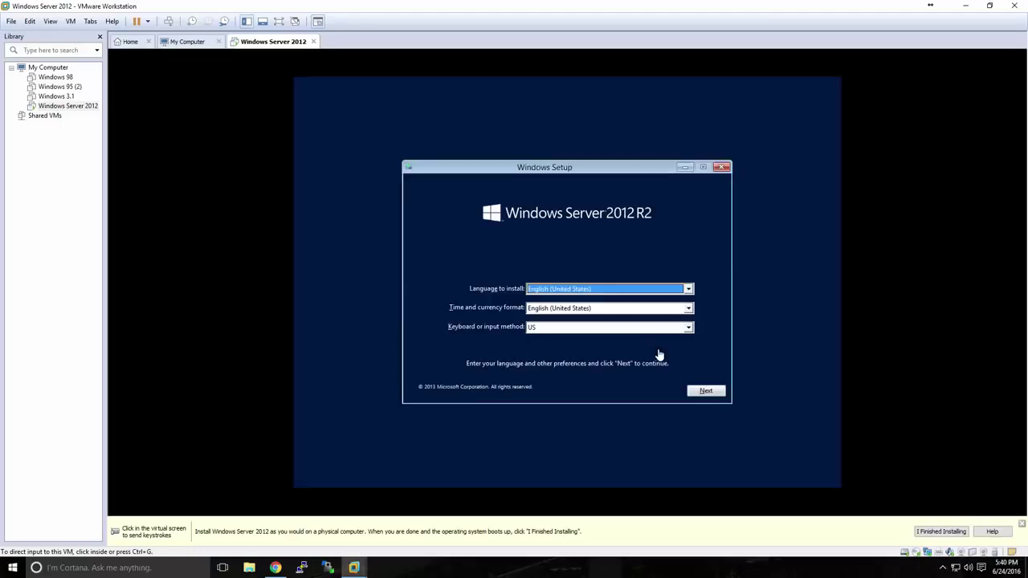
left_click(656, 353)
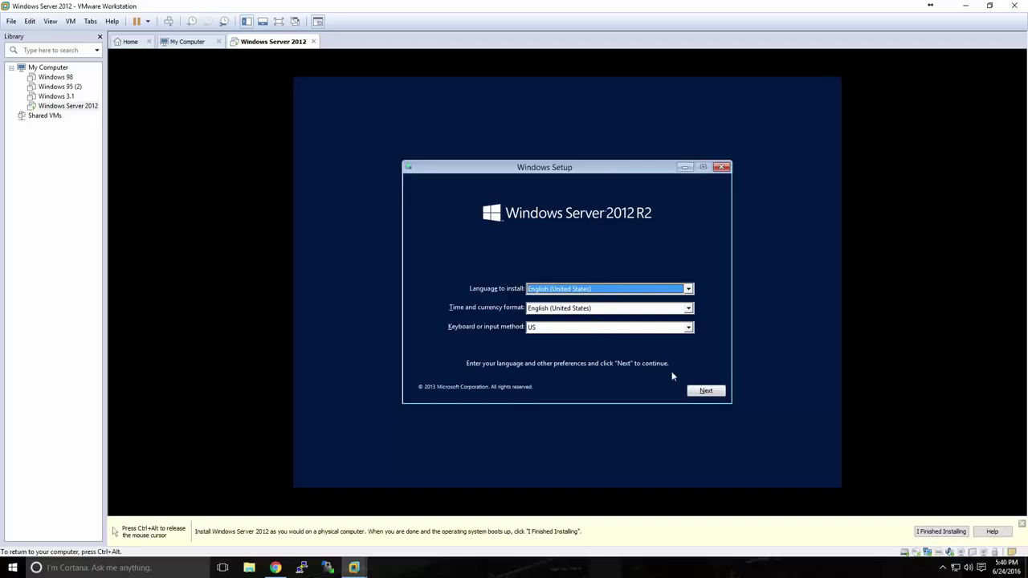
left_click(695, 392)
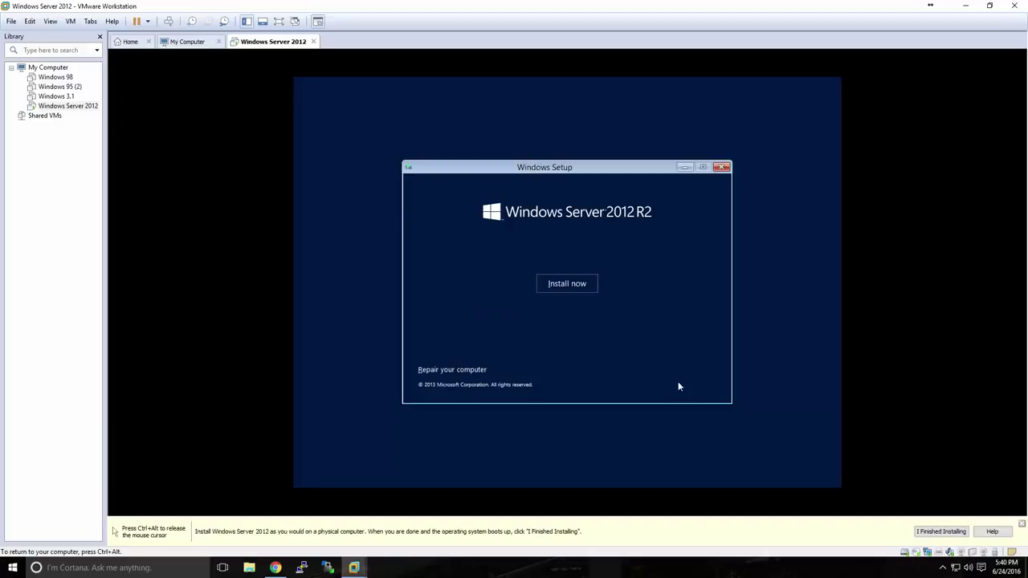
left_click(567, 285)
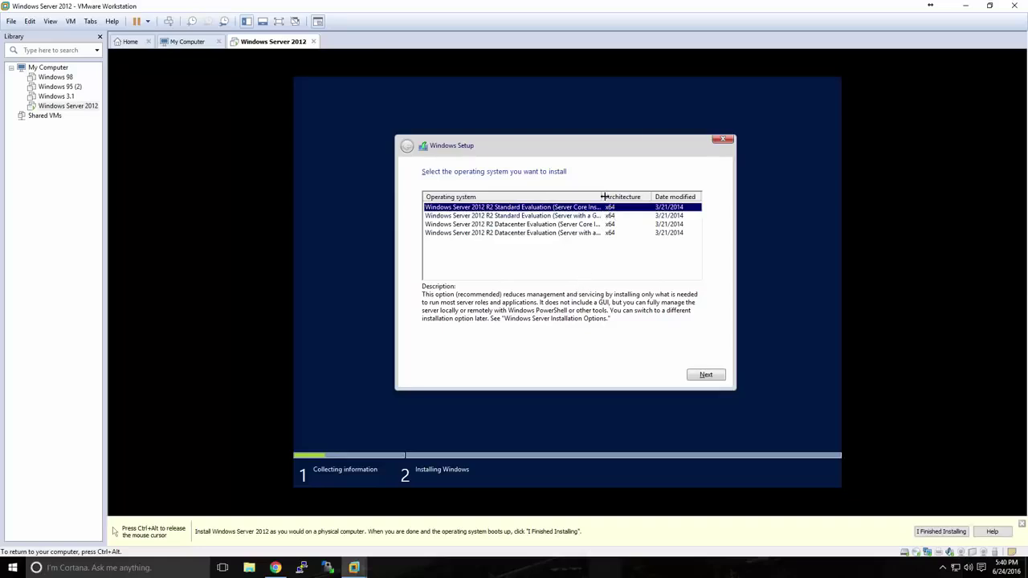
left_click_drag(600, 196, 622, 197)
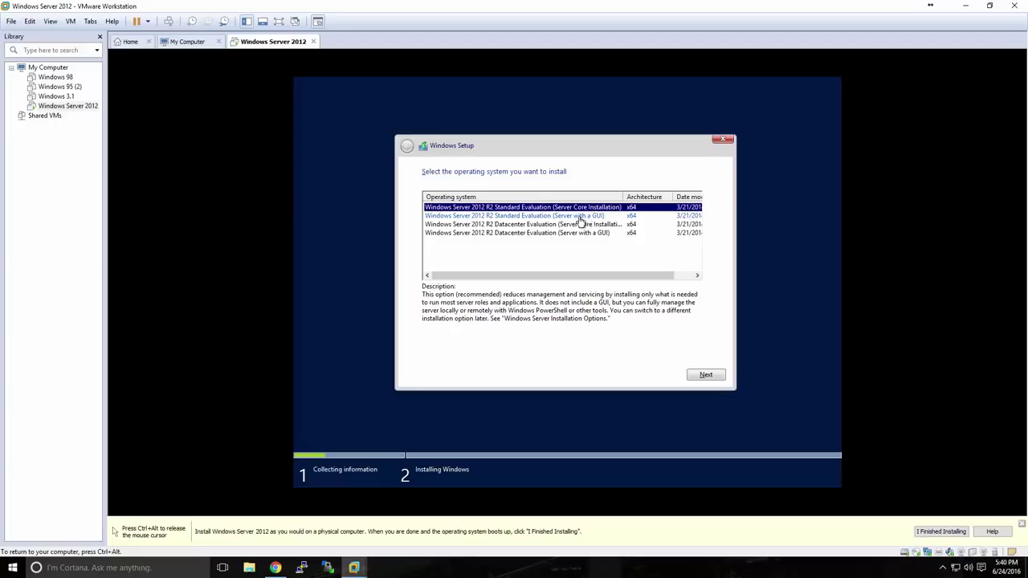
Step: Pick Standard Evaluation (Server with a GUI), accept the license, and custom-install to the 60 GB unallocated drive
left_click(580, 217)
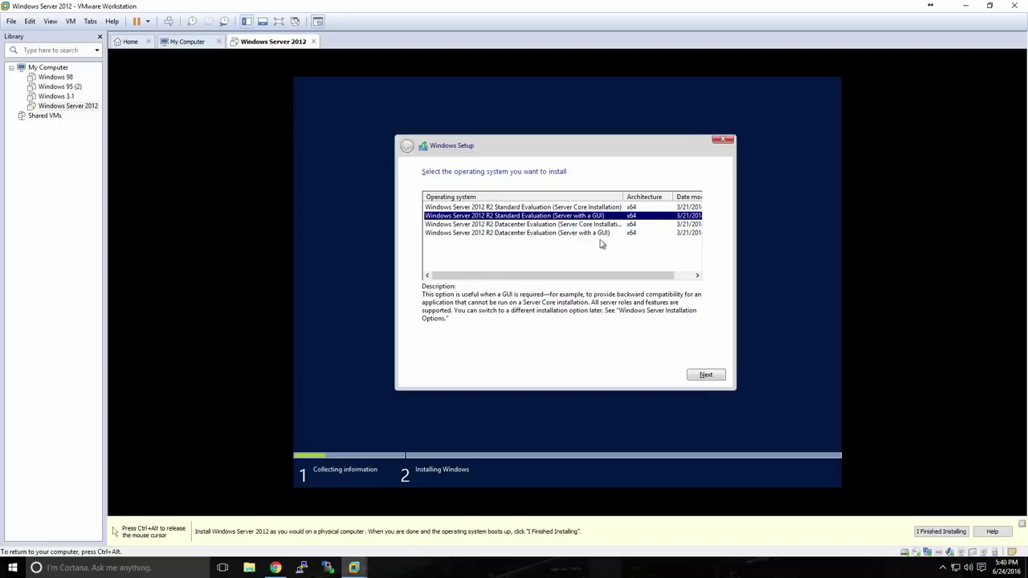
left_click(704, 376)
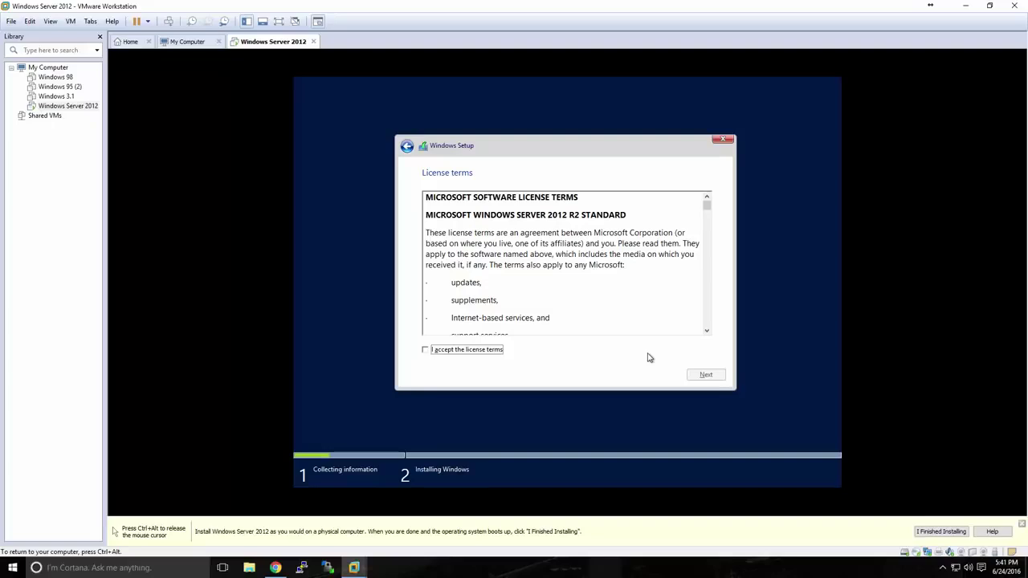
left_click(493, 351)
left_click(690, 379)
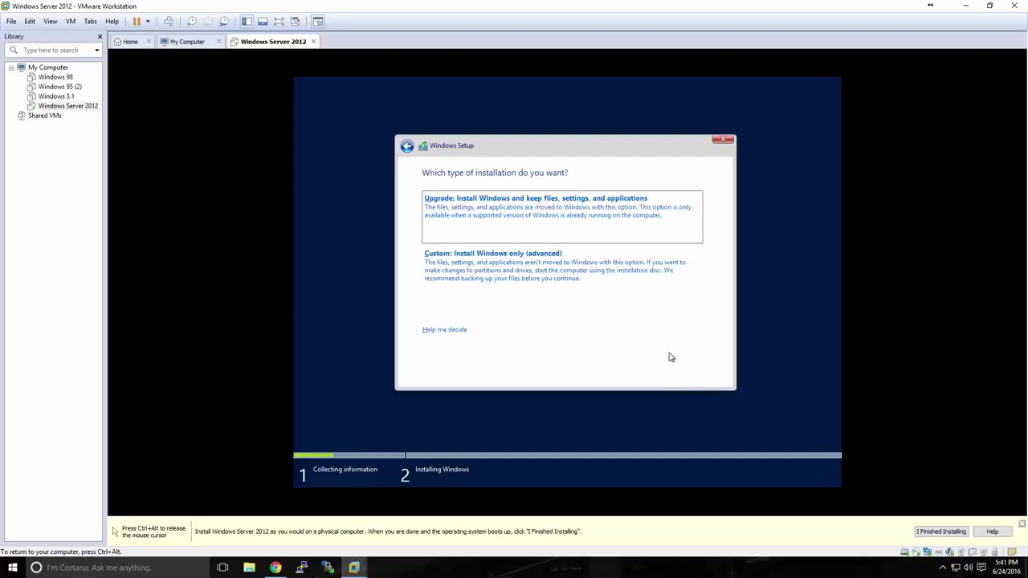
left_click(518, 268)
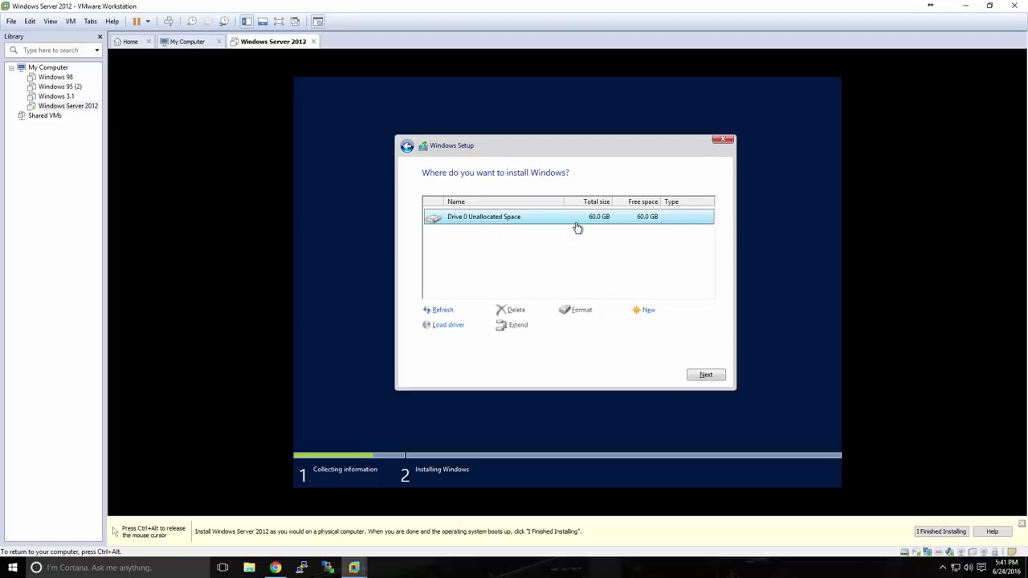
left_click(703, 375)
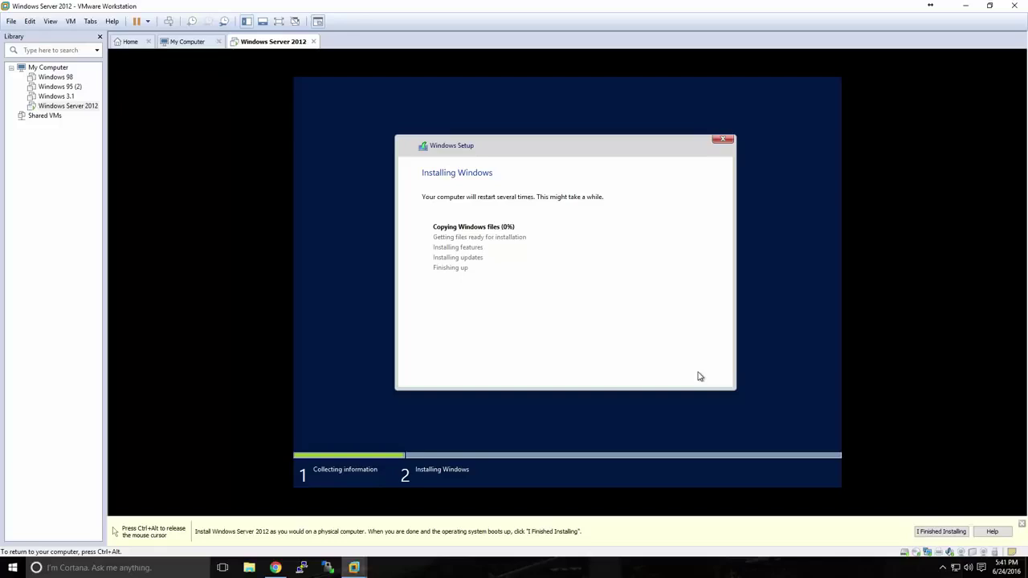
Step: Release the mouse with Ctrl+Alt and wait for setup to reach the Settings page
key("ctrl+alt")
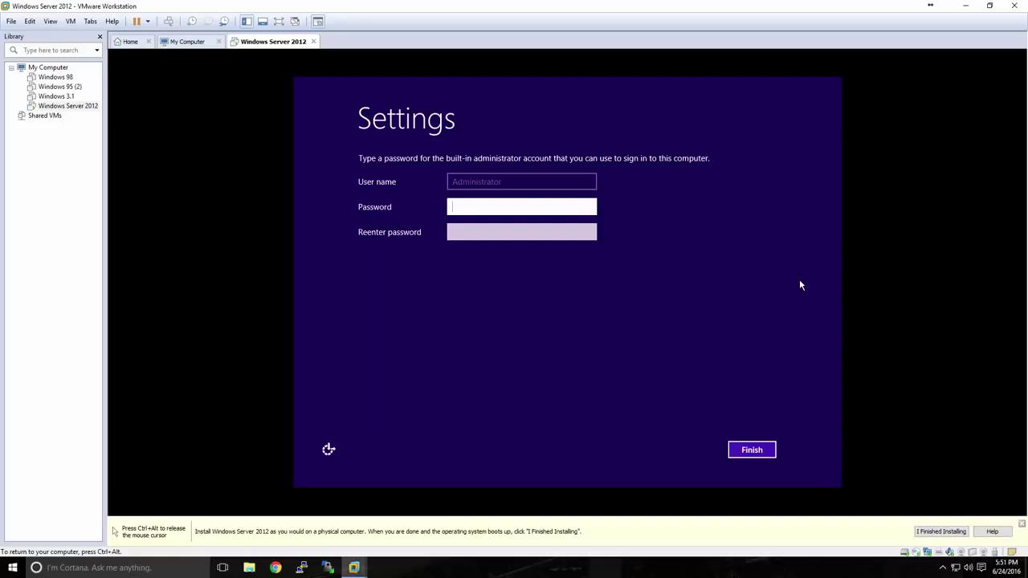
Step: Enter and confirm the built-in Administrator password, then finish the initial settings
type("•••••••••••••")
key("Tab")
type("•••••••")
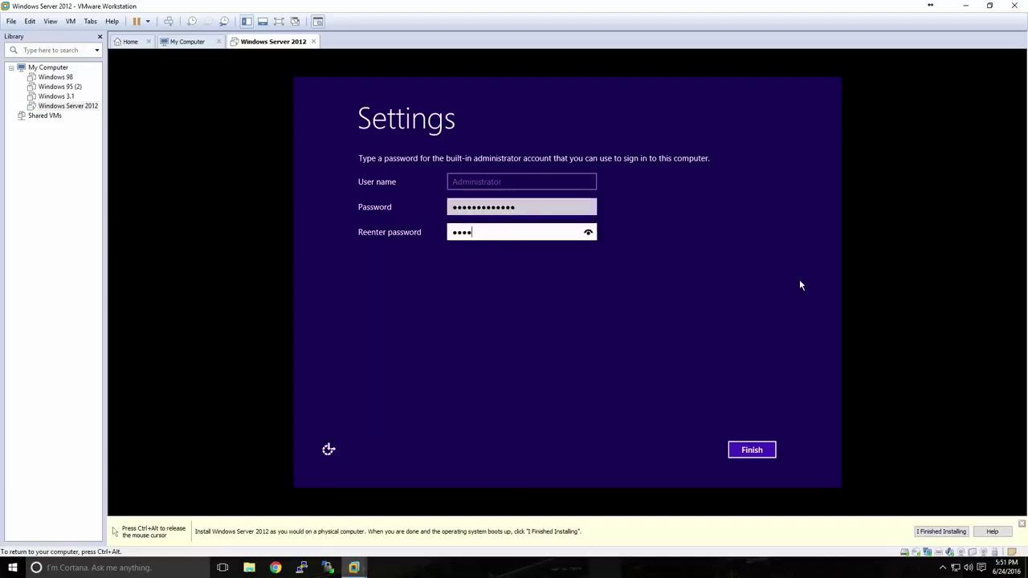
type("••••••")
left_click(755, 447)
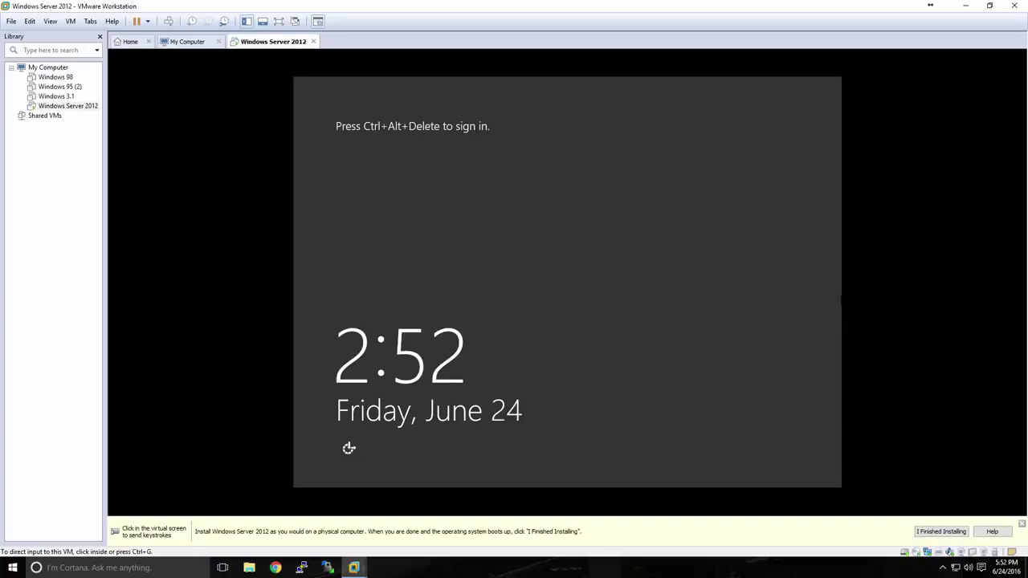
Step: Send Ctrl+Alt+Insert to the VM and sign in with the Administrator password
left_click(832, 278)
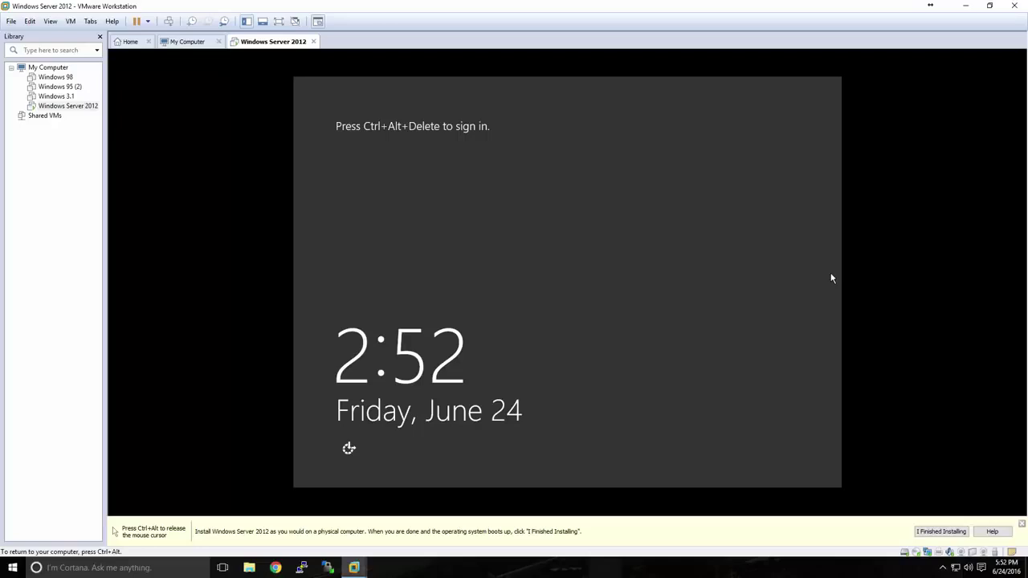
key("ctrl+alt+Insert")
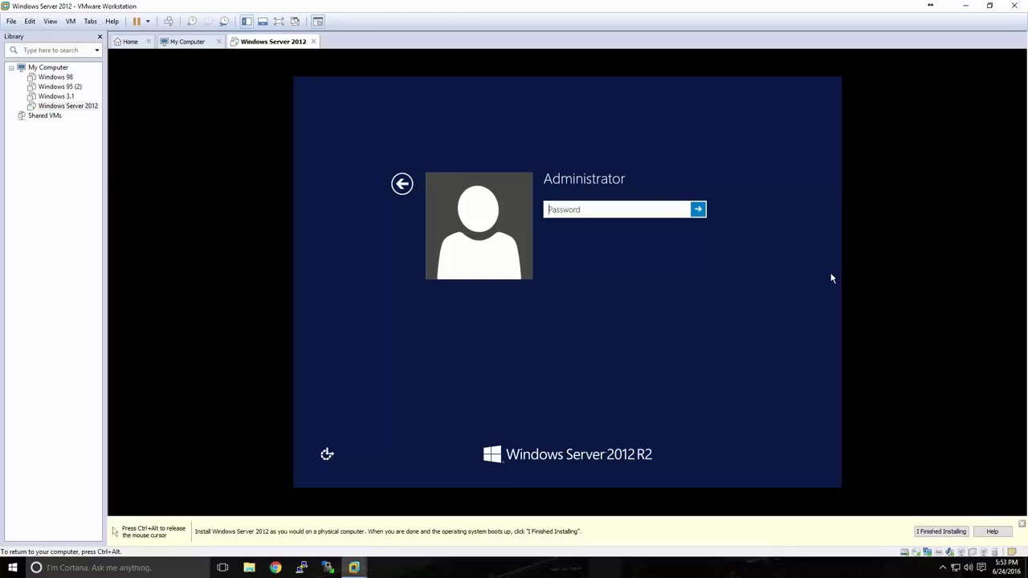
type("••••••••••••••")
key("Return")
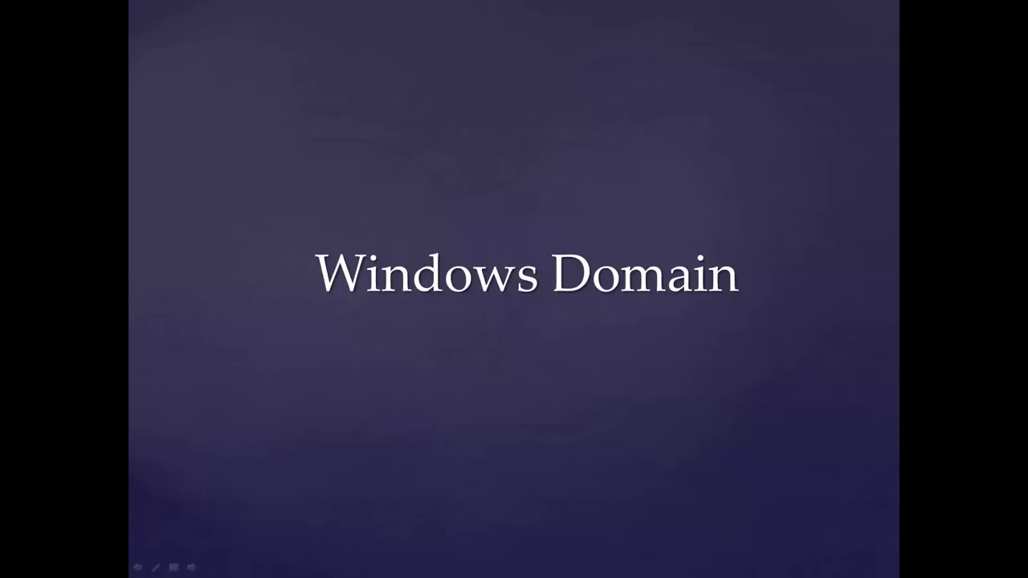
Step: Advance the slideshow past the Windows Domain title slide to the next slide
key("Right")
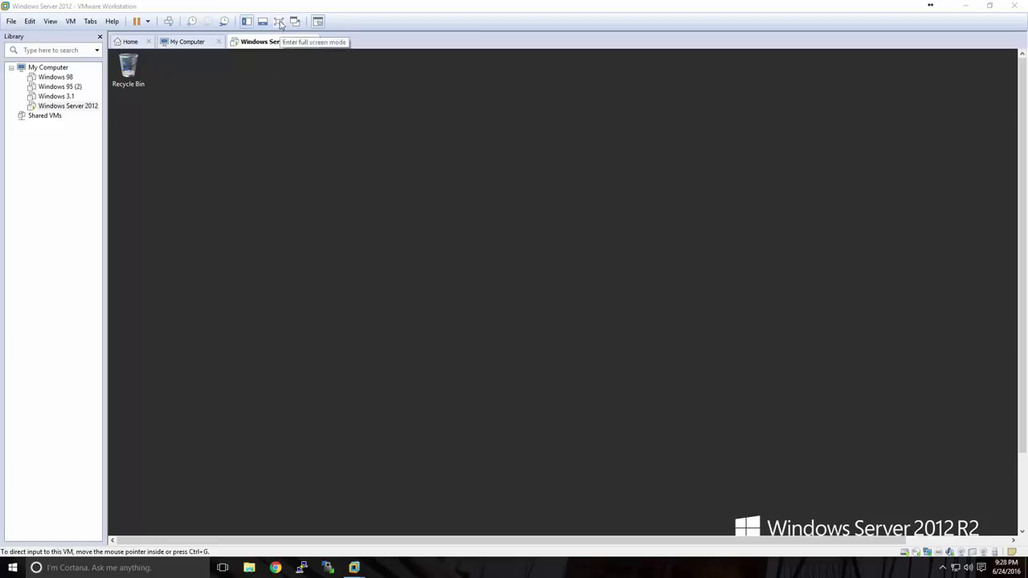
Step: Switch the VM to full screen, back to windowed view, then full screen again
left_click(280, 22)
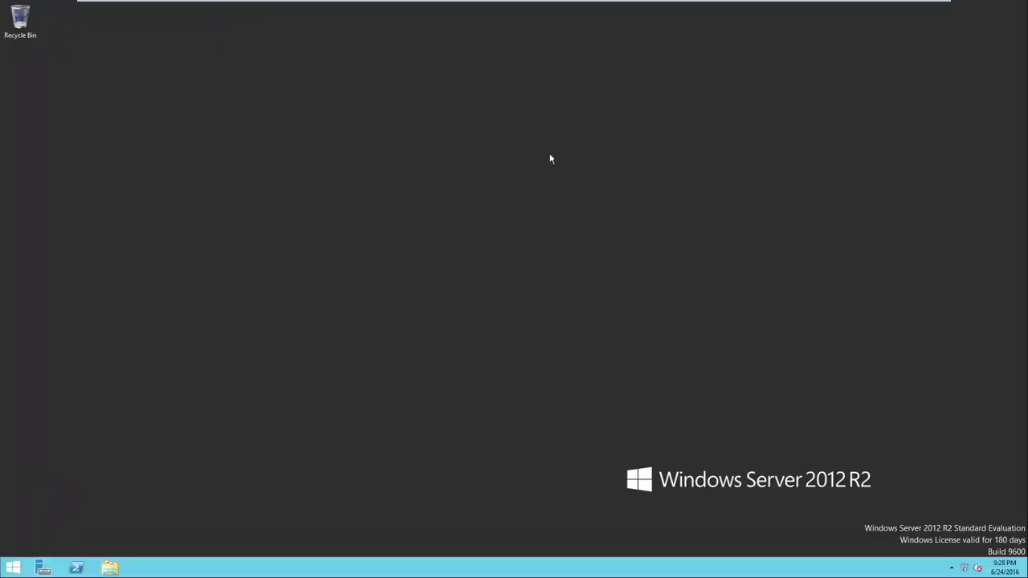
mouse_move(487, 10)
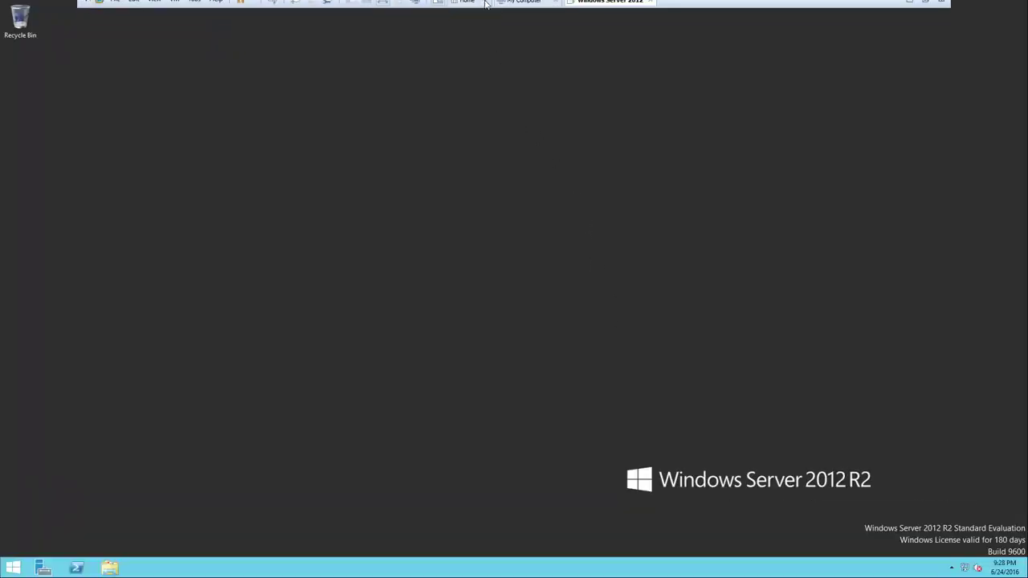
left_click(383, 8)
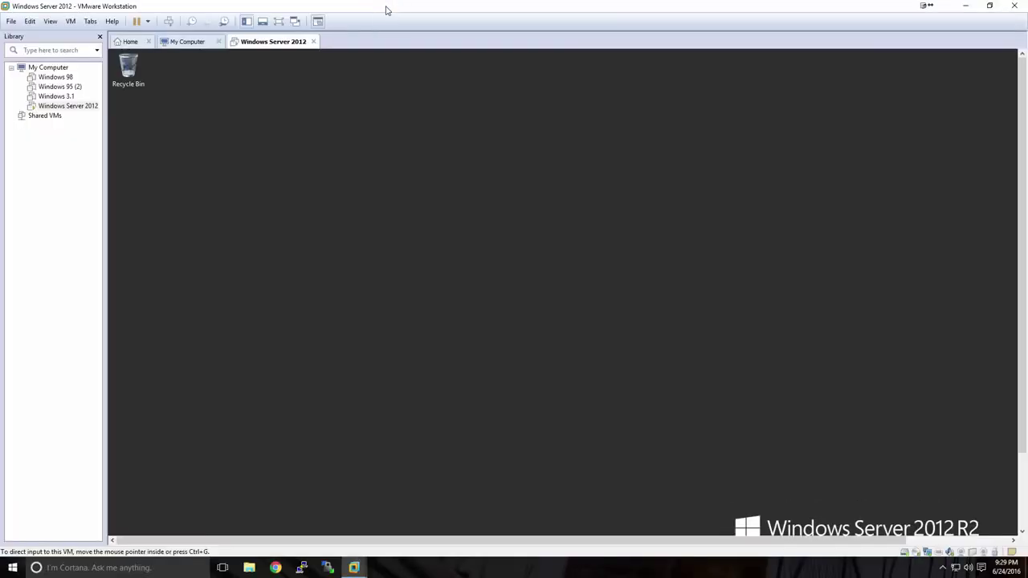
left_click(278, 22)
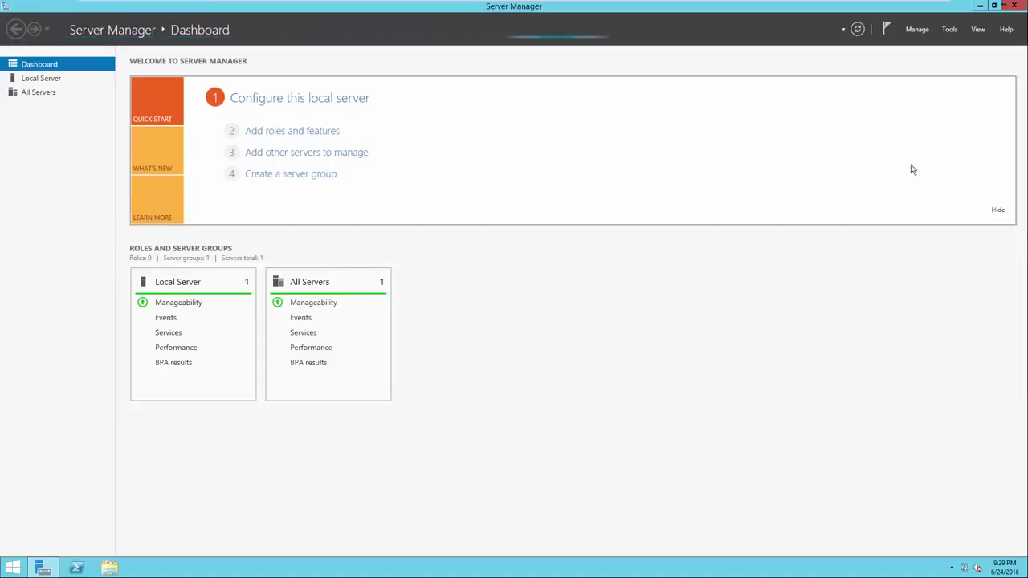
Step: Close the Server Manager window, leaving the empty guest desktop
left_click(1014, 6)
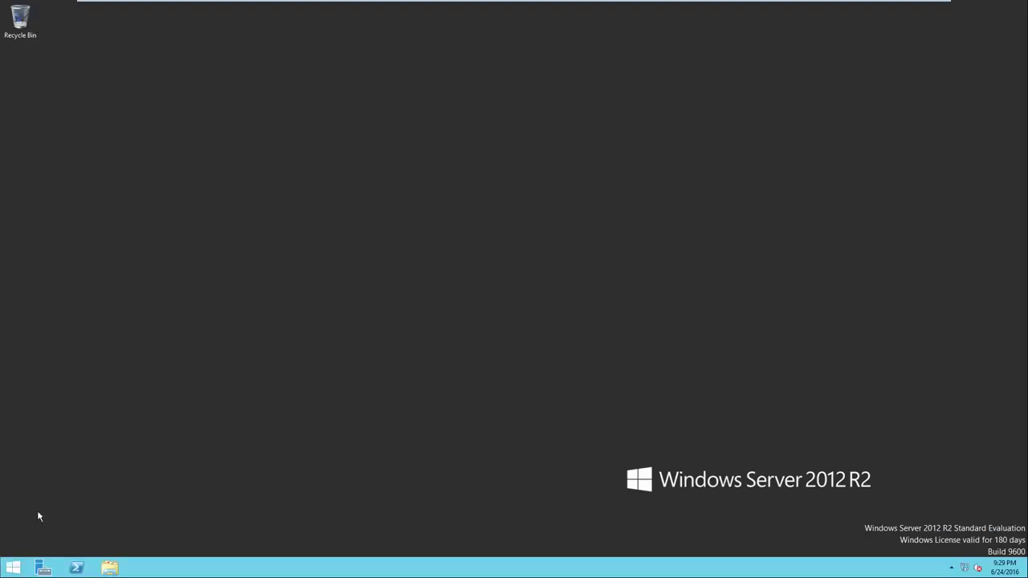
Step: Relaunch Server Manager from Start and open the Local Server page for SVR-MG-001
left_click(11, 569)
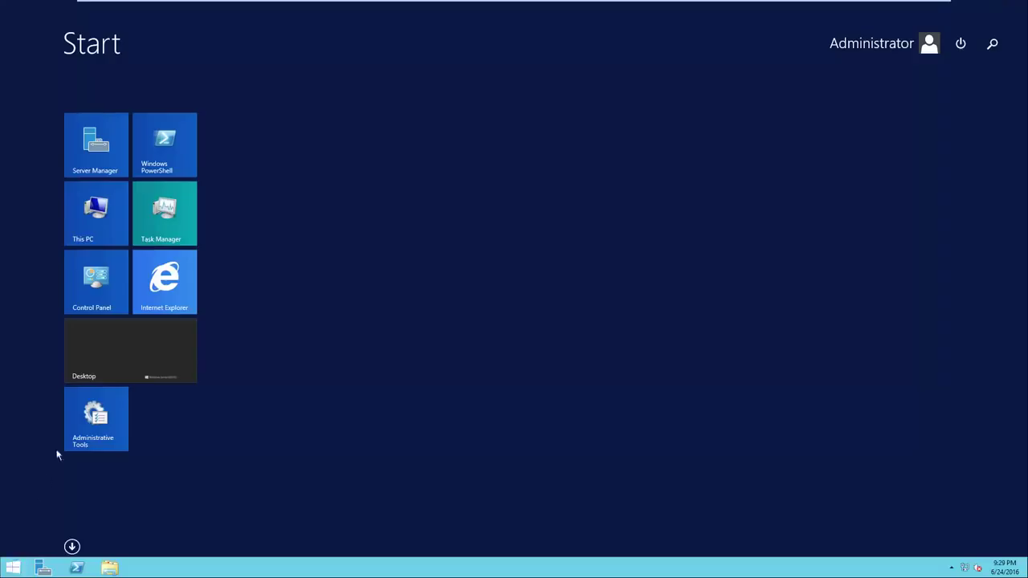
left_click(110, 168)
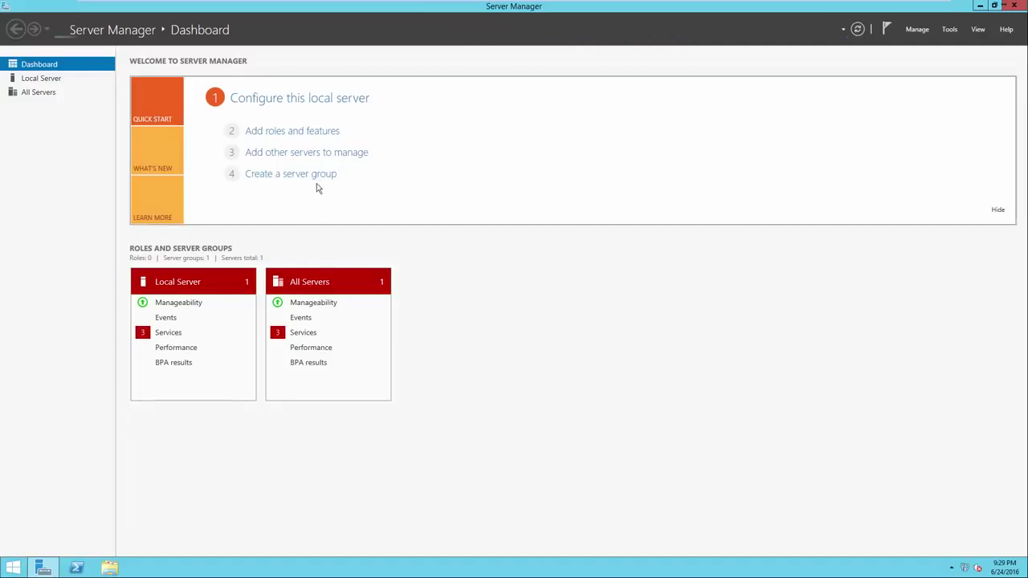
left_click(282, 101)
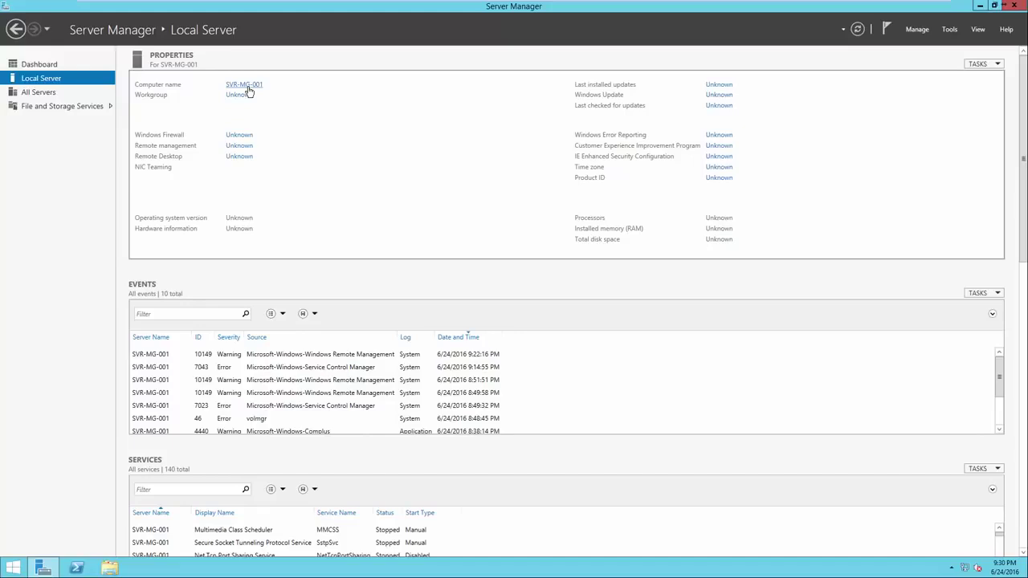
left_click(248, 88)
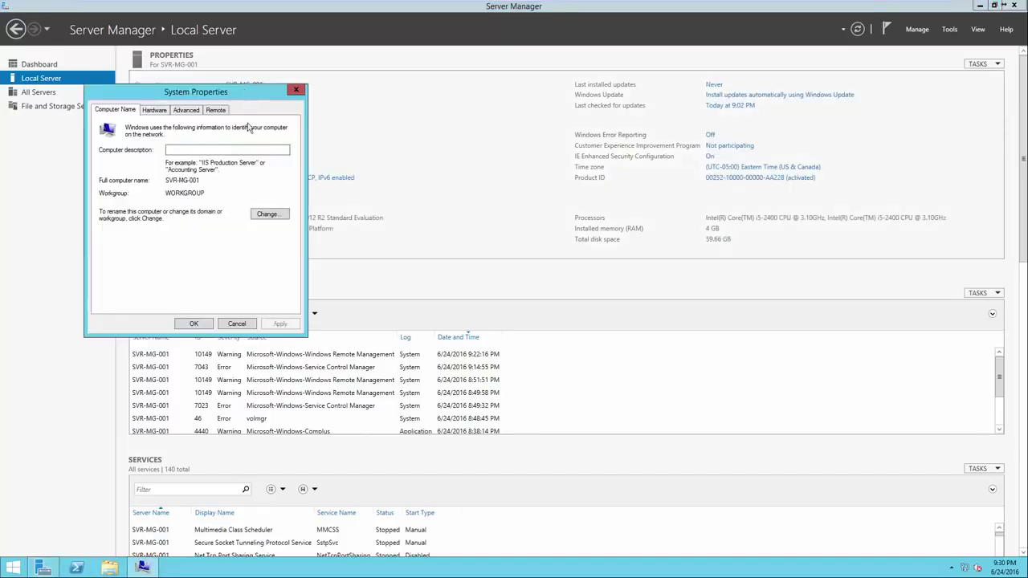
left_click_drag(238, 98, 523, 102)
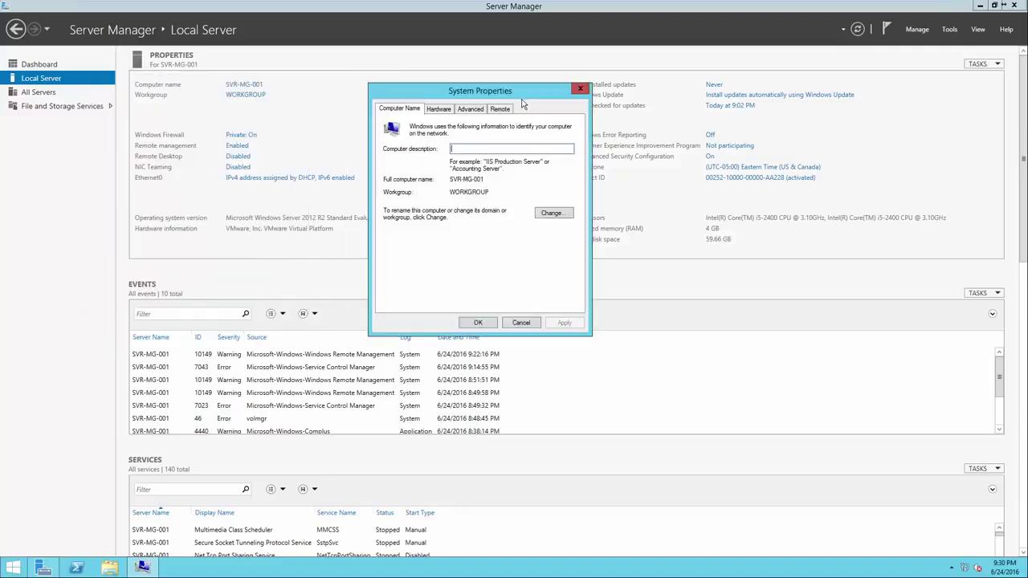
left_click(552, 213)
left_click(427, 172)
double_click(426, 172)
left_click(428, 171)
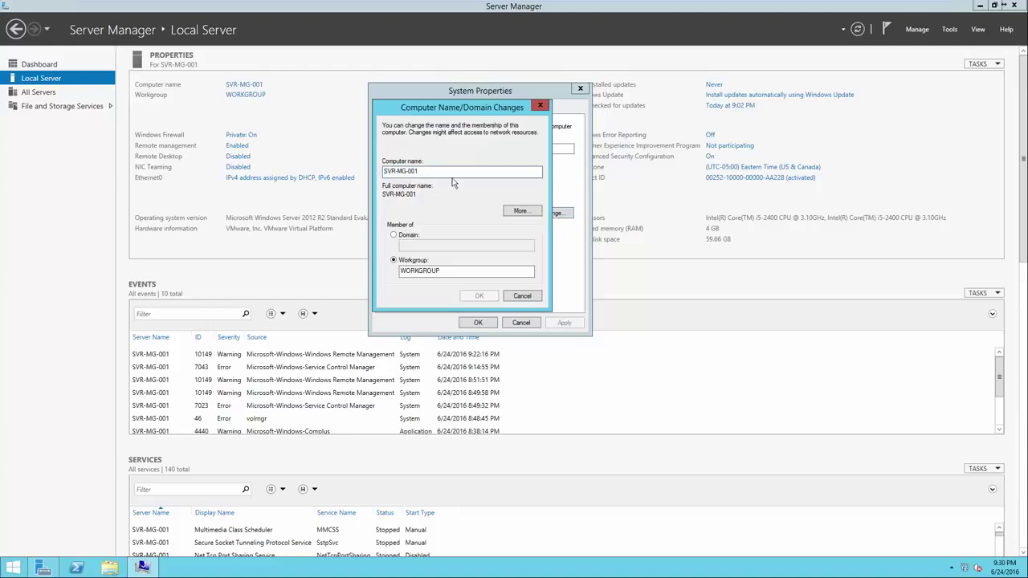
left_click(534, 297)
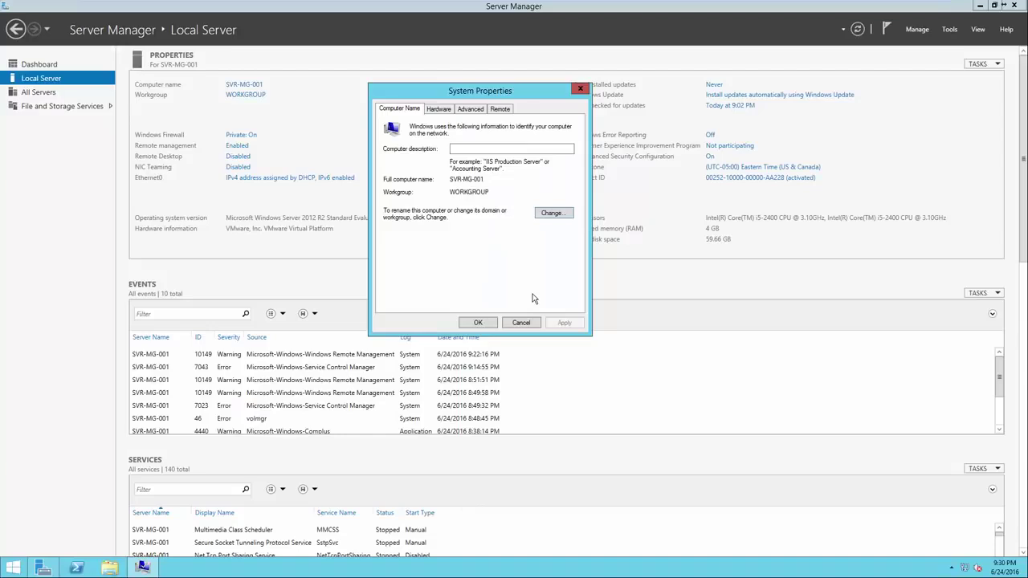
left_click(477, 322)
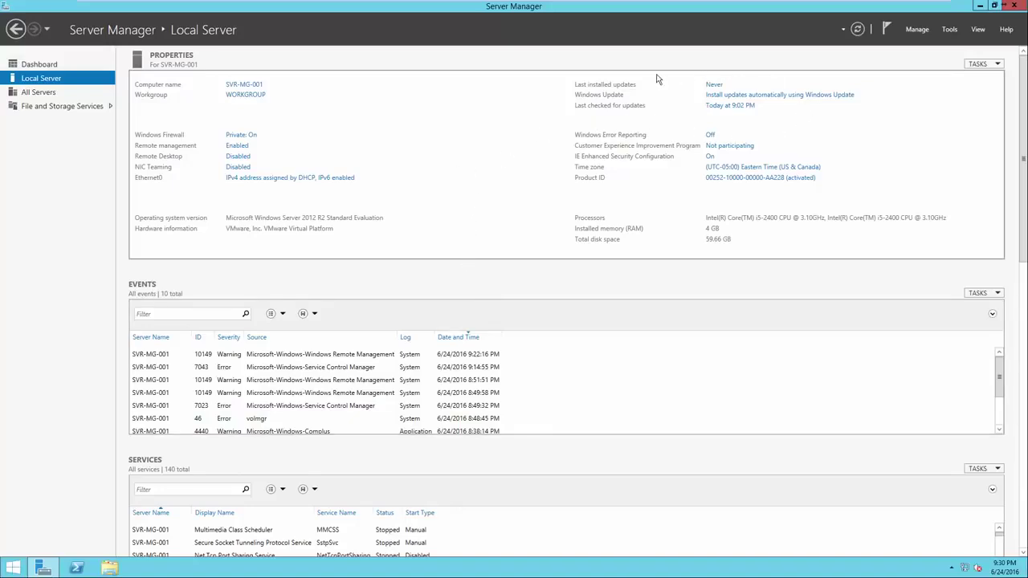
left_click(716, 97)
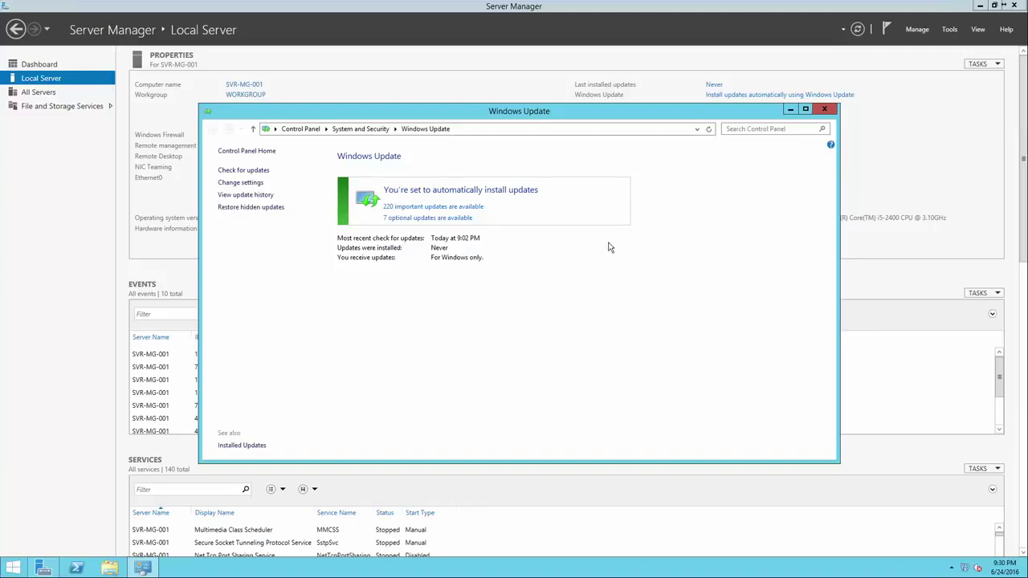
left_click(823, 109)
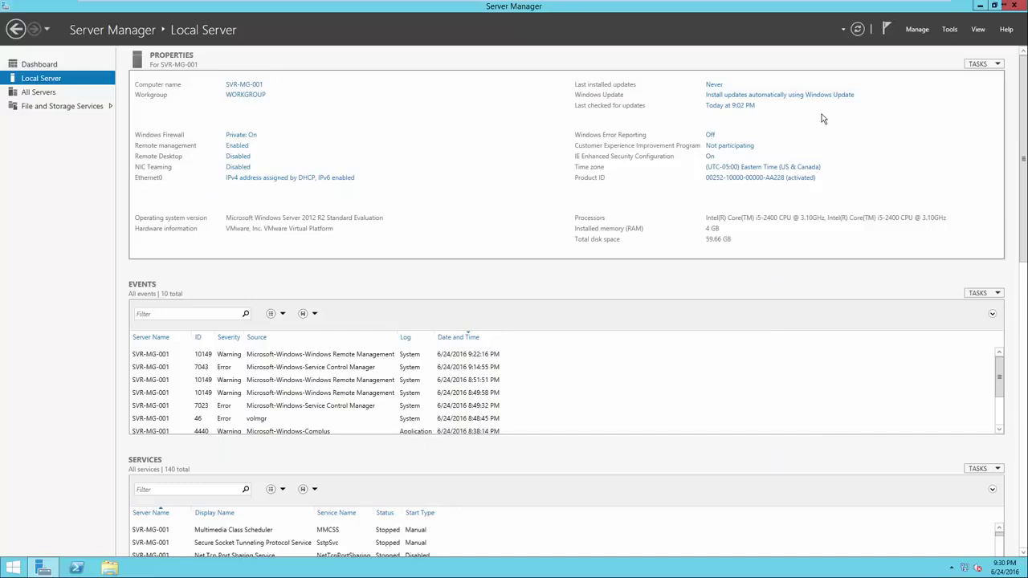
Step: Review Internet Time (keeping time-b.nist.gov) and date/time settings, closing without changes
left_click(755, 168)
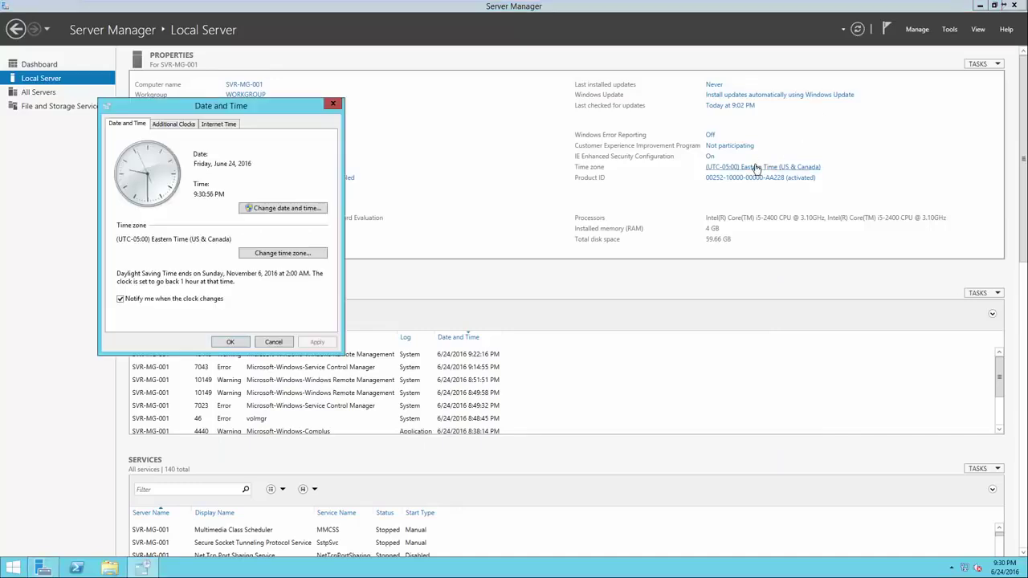
left_click_drag(263, 106, 540, 105)
left_click(509, 126)
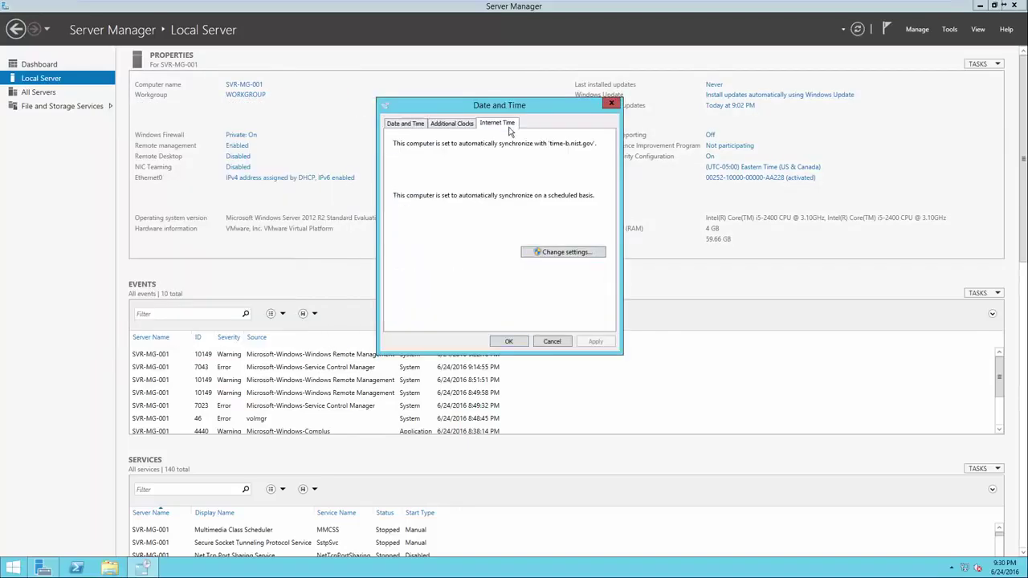
left_click(561, 253)
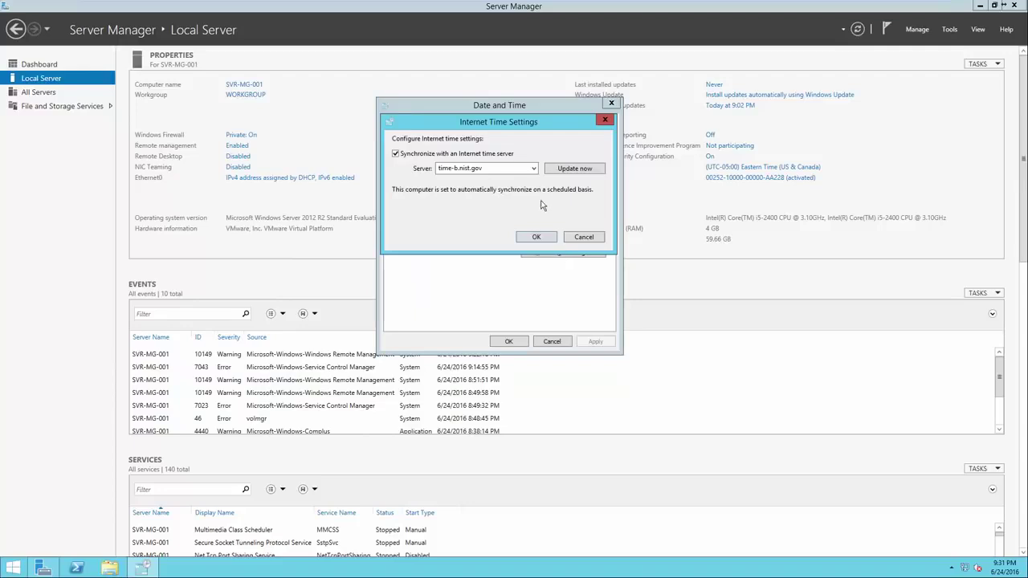
left_click(533, 168)
left_click(522, 212)
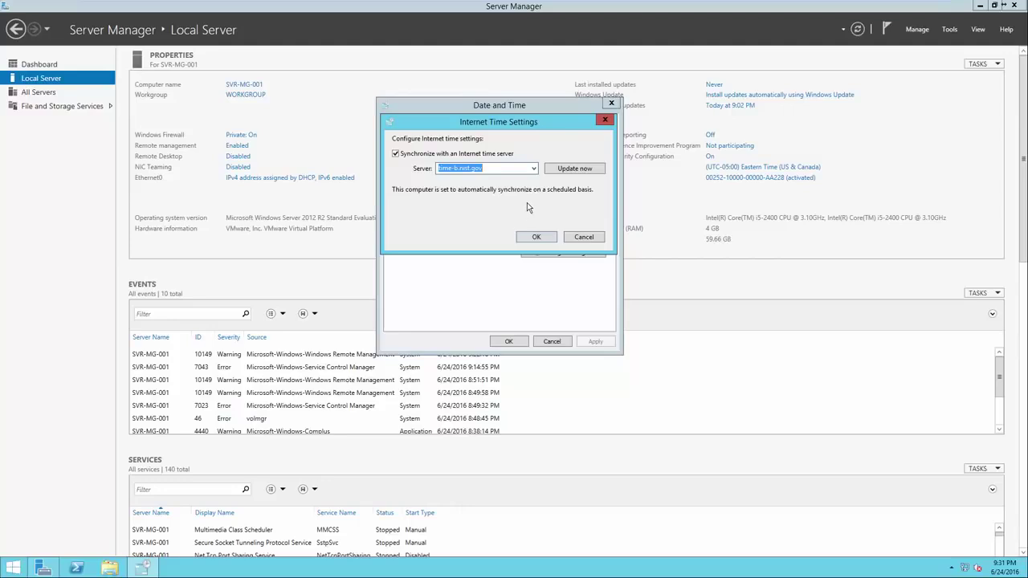
left_click(571, 236)
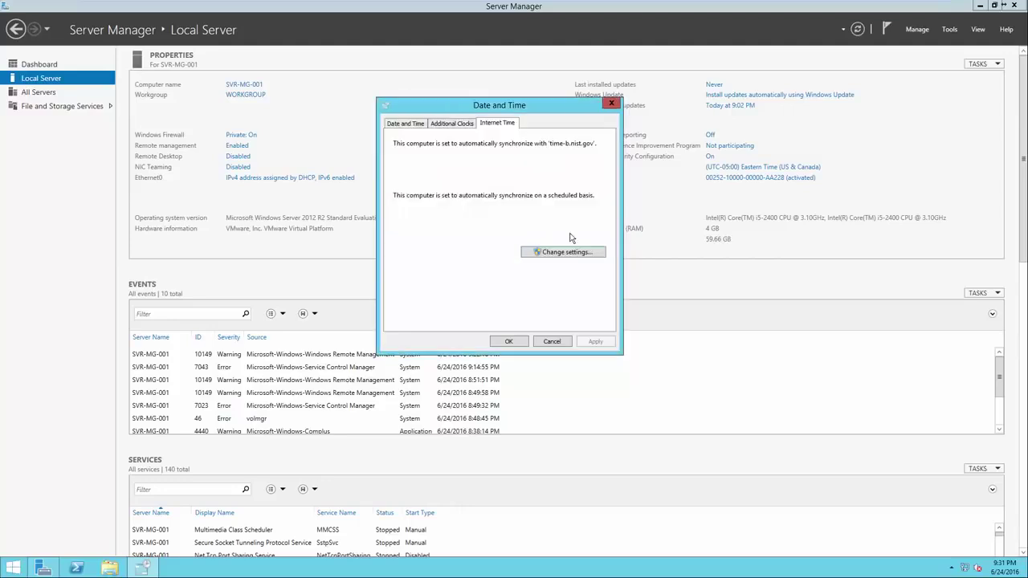
left_click(408, 126)
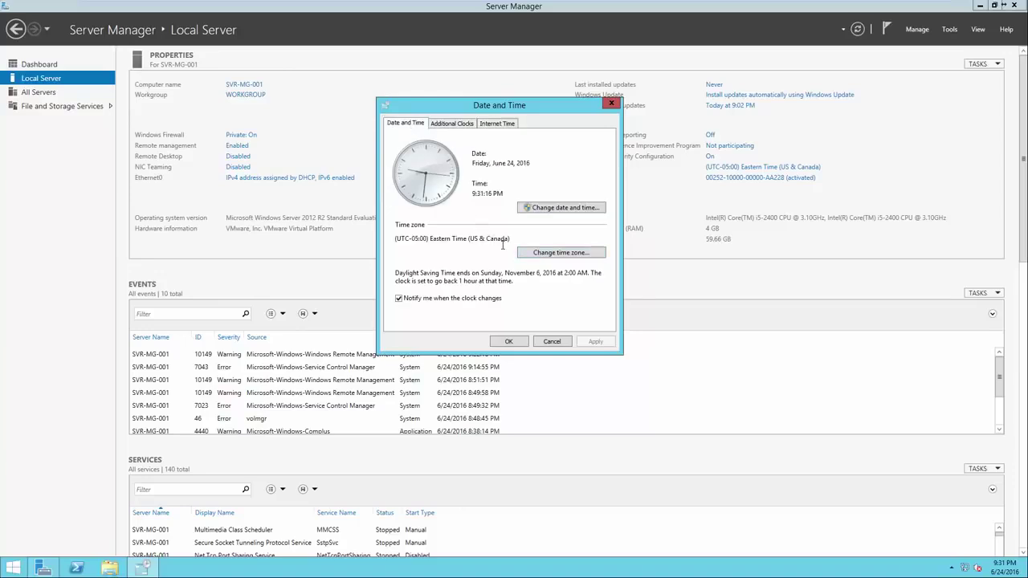
left_click(509, 342)
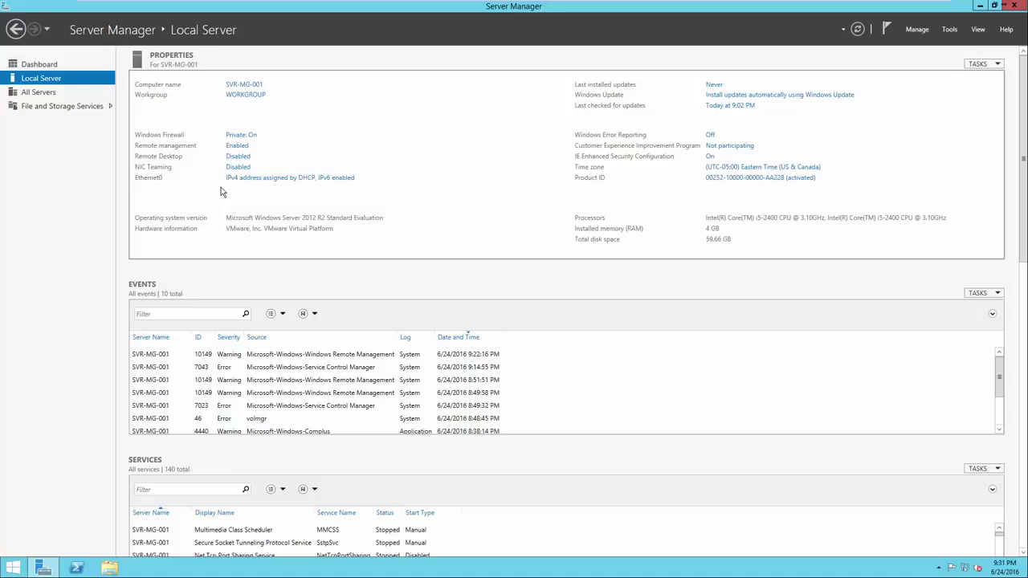
Step: Open Ethernet0's Network Connection Details from the adapter's Status window
left_click(267, 183)
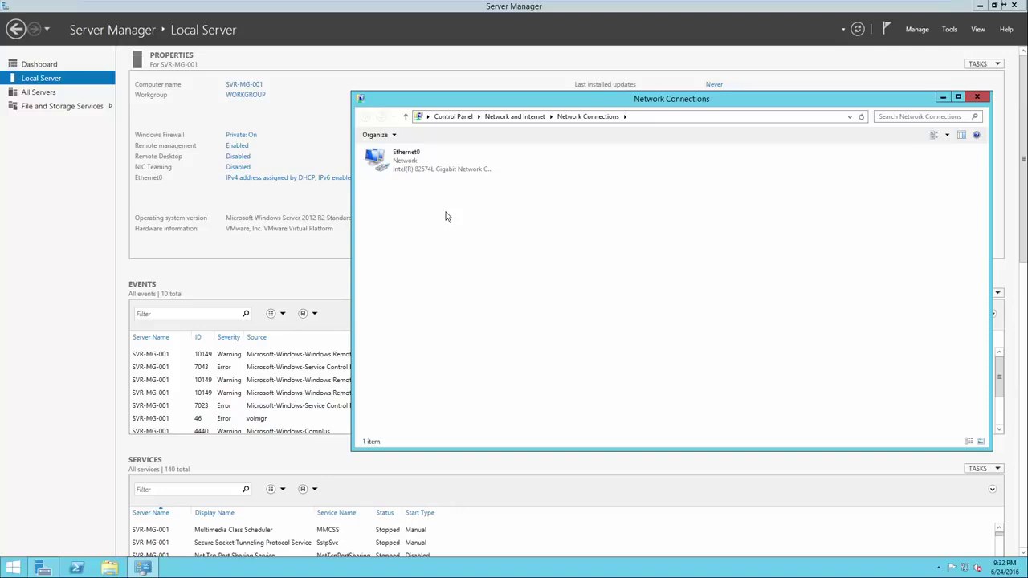
right_click(431, 169)
left_click(419, 166)
right_click(419, 166)
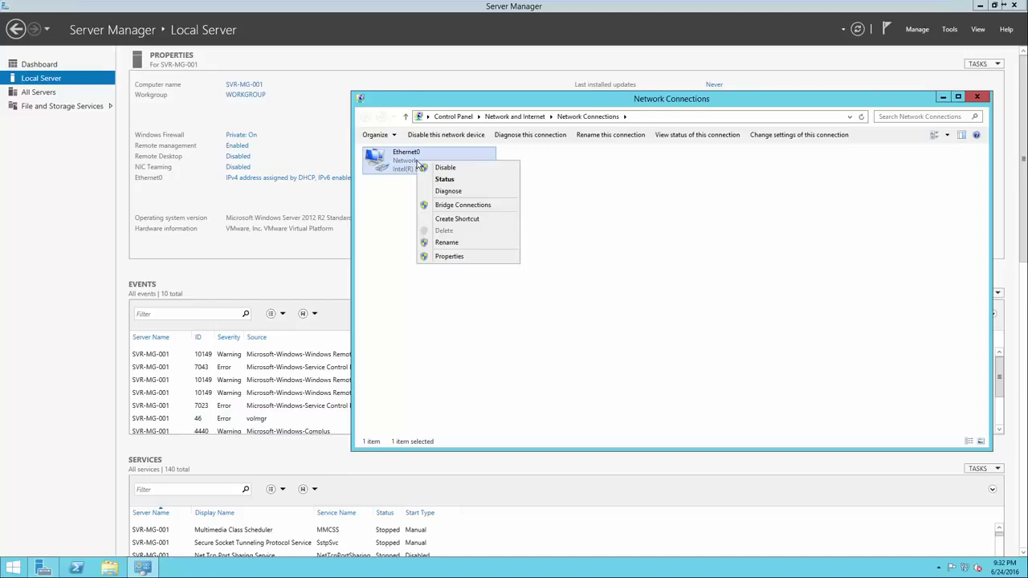
left_click(435, 179)
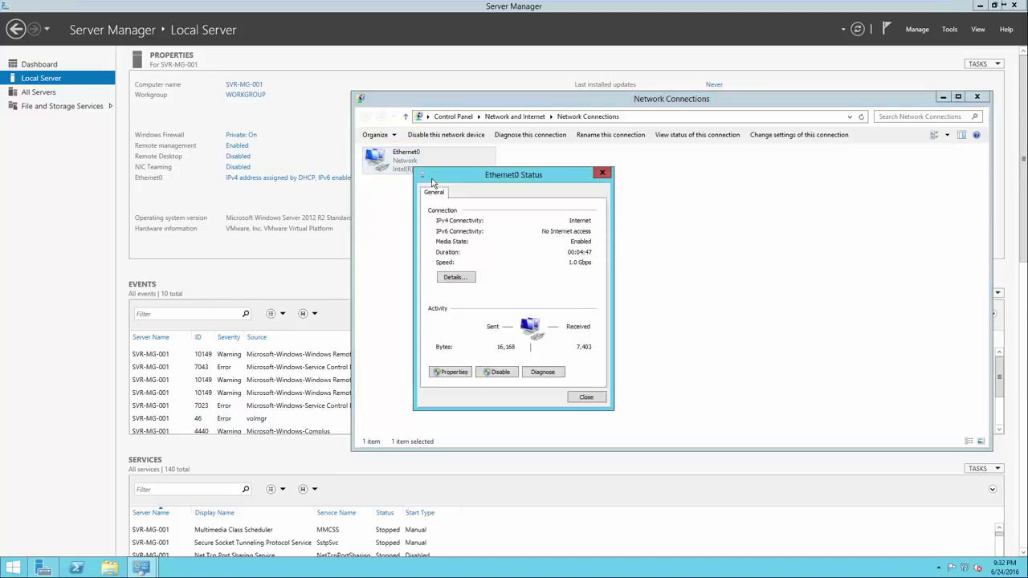
left_click(459, 277)
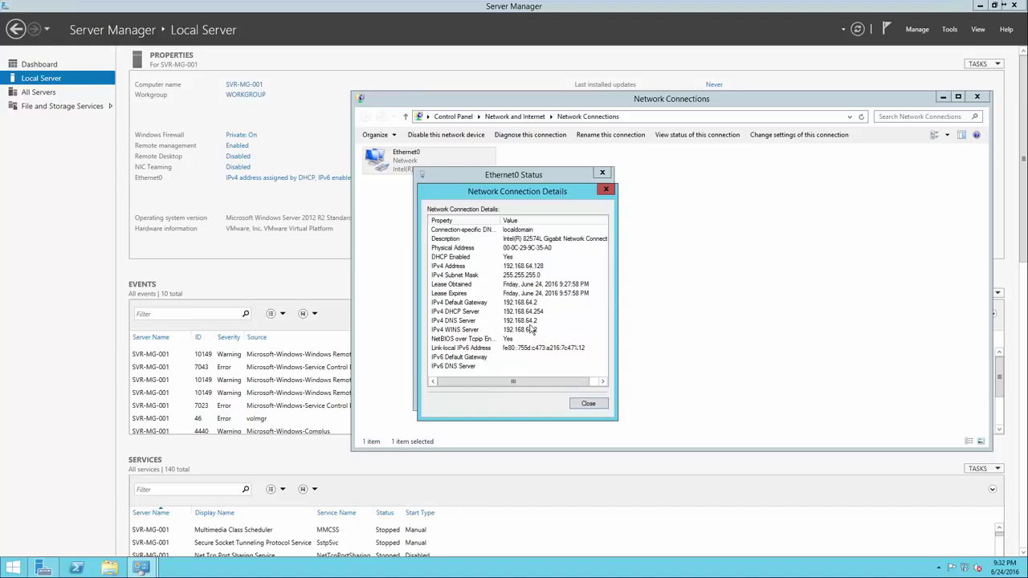
Step: Review IPv4 address 192.168.64.128, gateway and DNS 192.168.64.2, then close the details
left_click(519, 304)
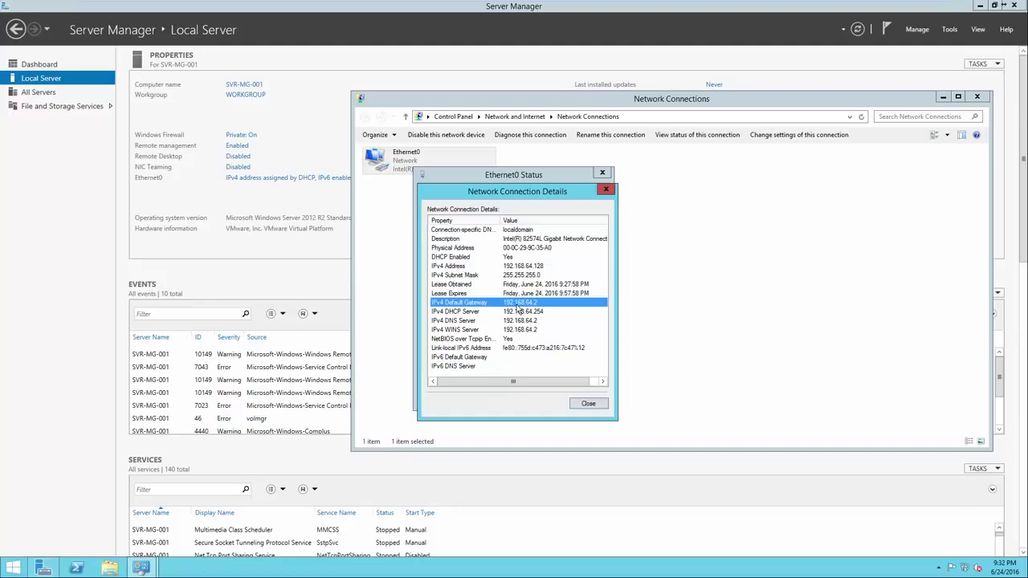
left_click(518, 267)
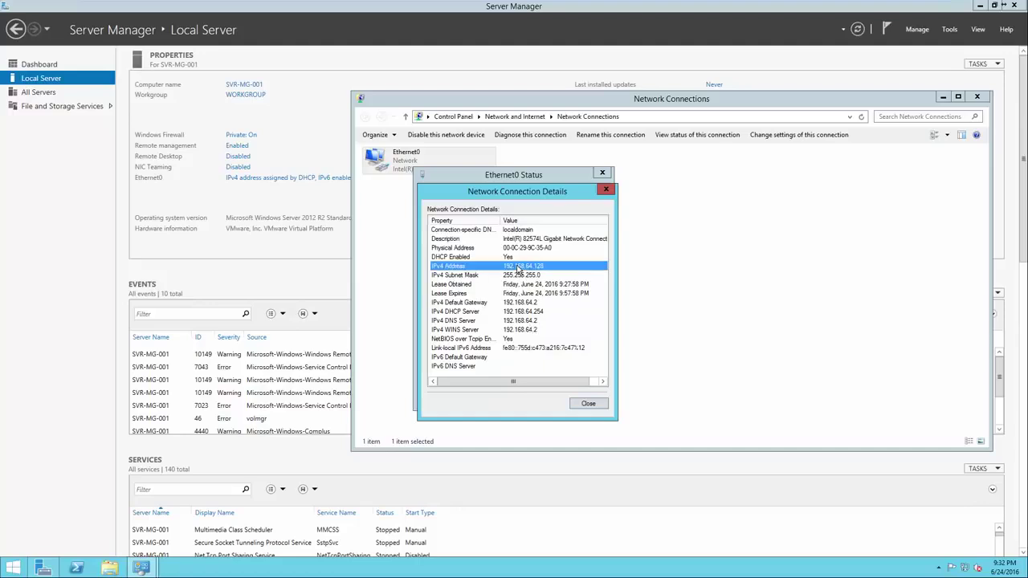
left_click(517, 304)
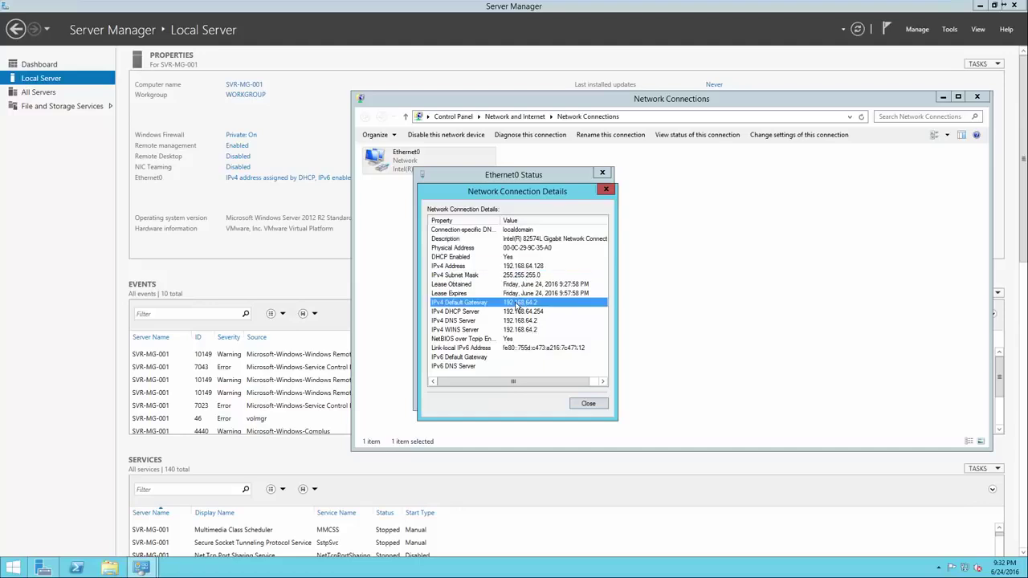
left_click(515, 321)
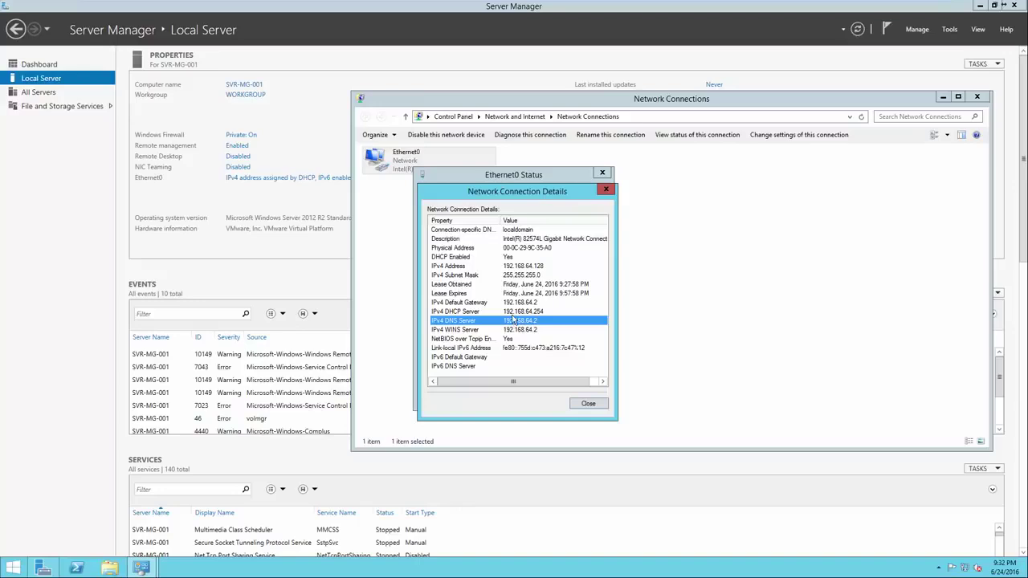
left_click(586, 404)
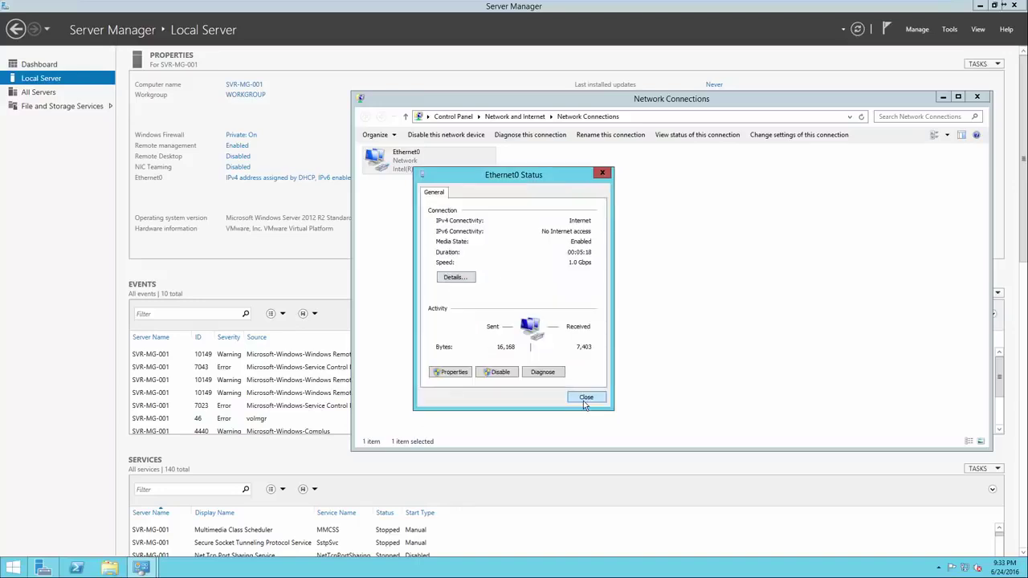
Step: Give Ethernet0's IPv4 the static address 192.168.64.128 with subnet mask 255.255.255.0
left_click(454, 372)
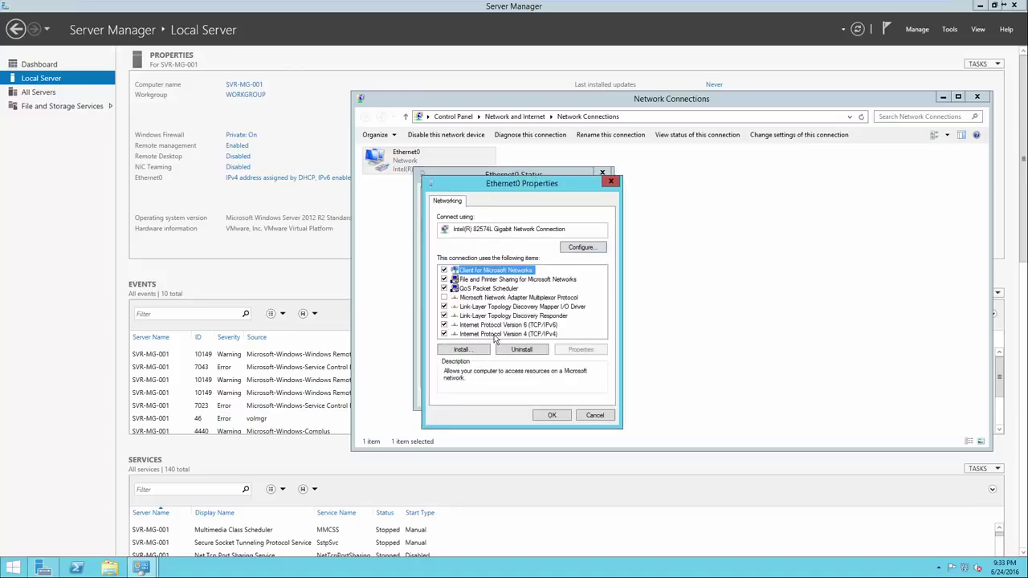
double_click(494, 334)
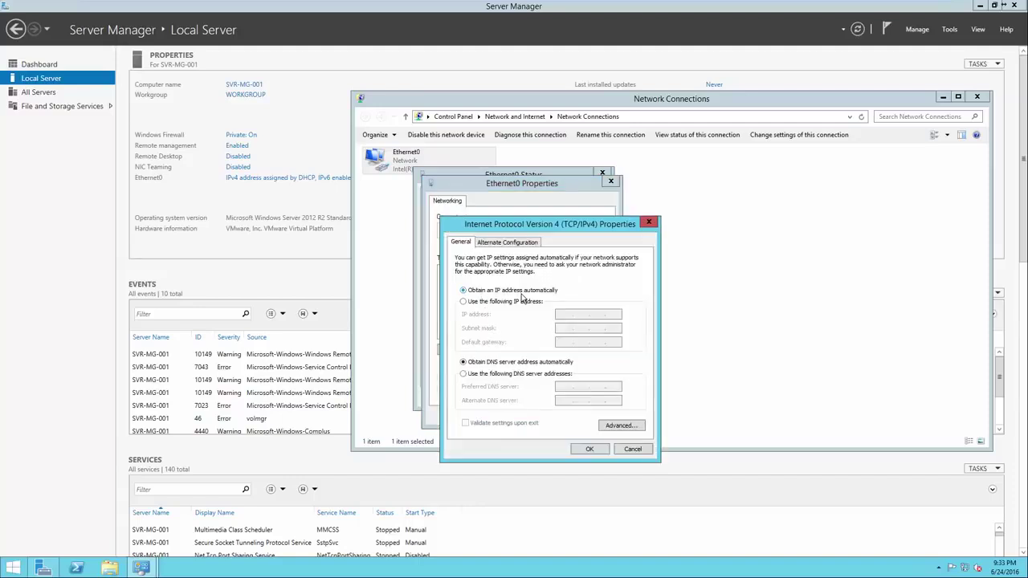
left_click(510, 305)
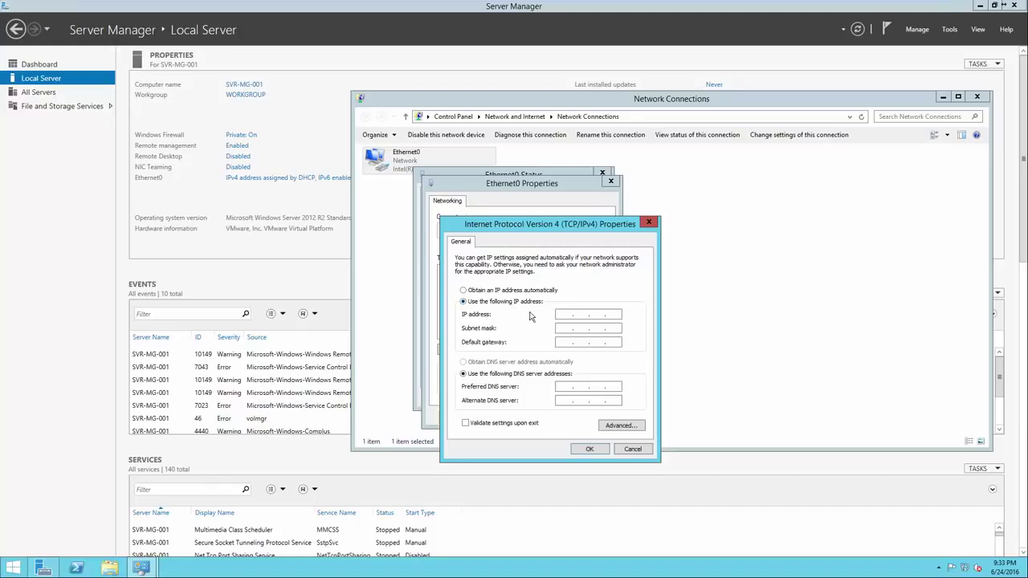
left_click(562, 316)
type("192 . 168 . 64 . 128")
left_click(599, 328)
Step: Set default gateway and preferred DNS server to 192.168.64.2 and apply the settings
left_click(559, 341)
type("192 . 168 . 62")
key("BackSpace")
type("4.2")
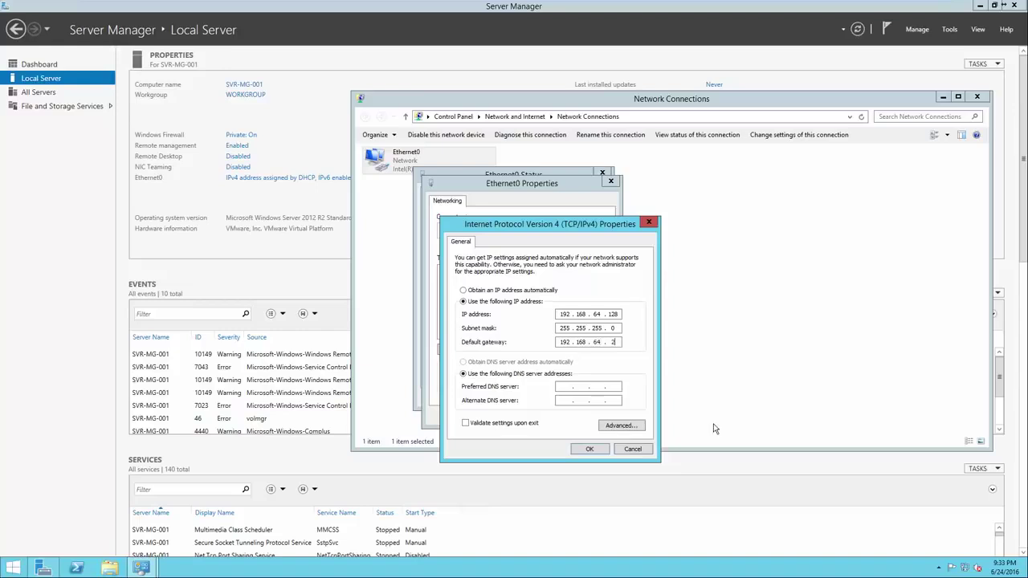
left_click(571, 388)
type("192 . 168 . 64 . 2")
left_click(589, 450)
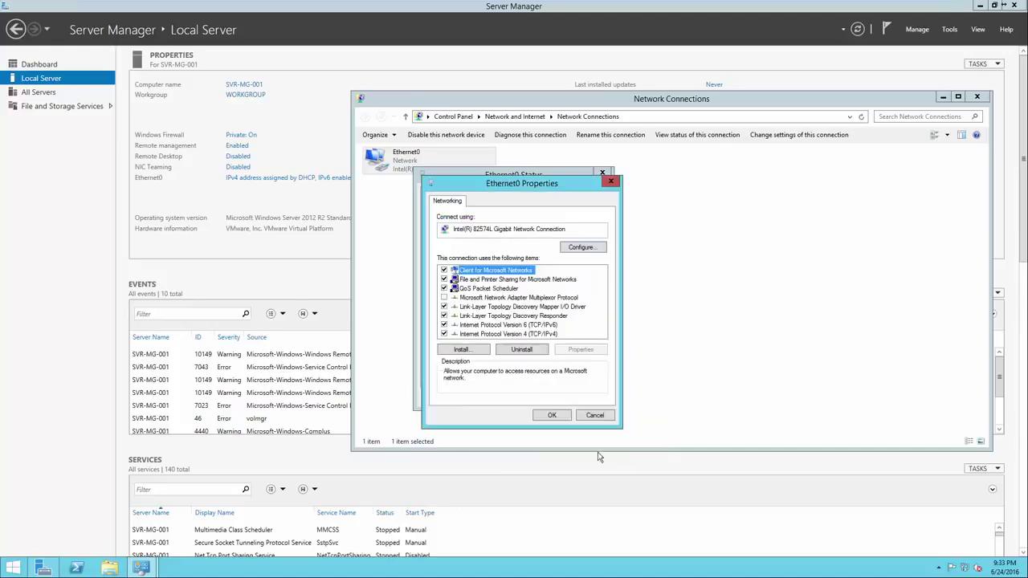
left_click(552, 415)
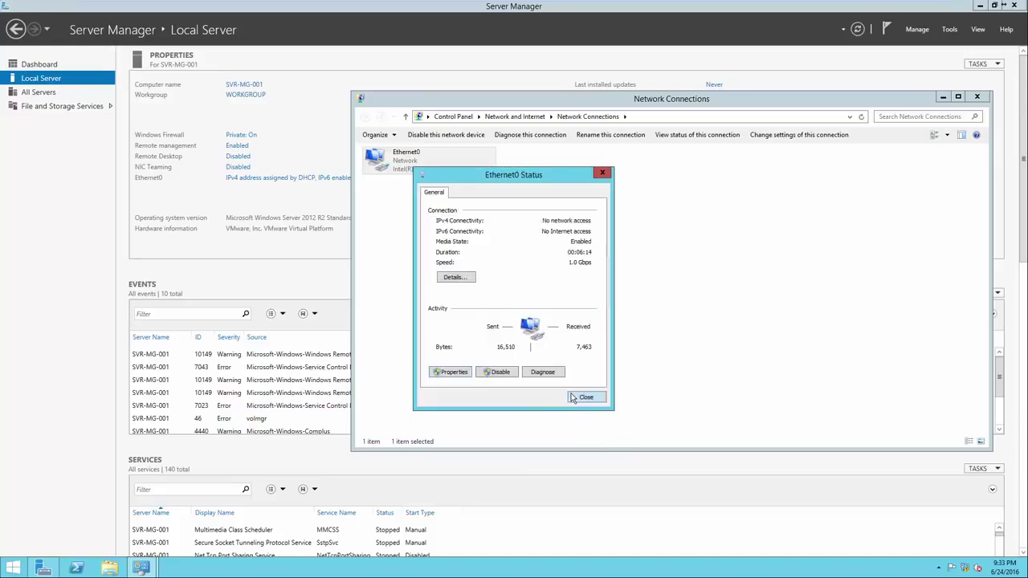
left_click(585, 398)
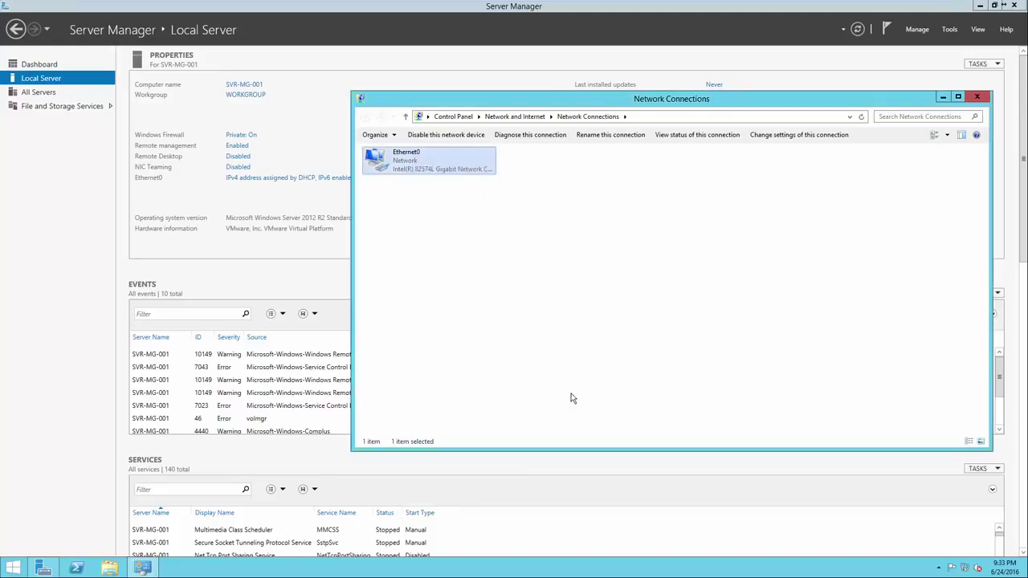
Step: Close Network Connections and return to the Server Manager Dashboard
left_click(976, 97)
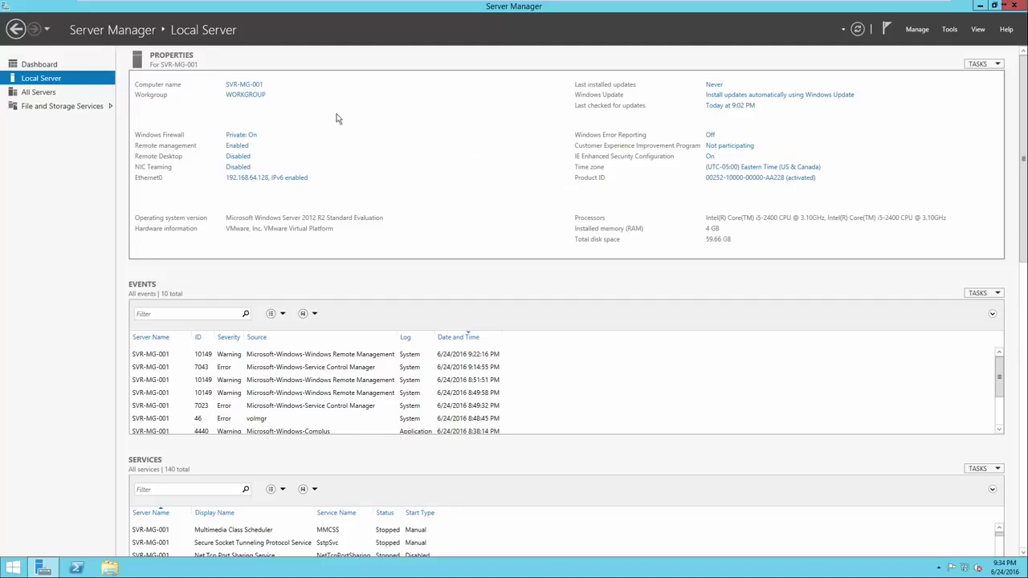
left_click(67, 68)
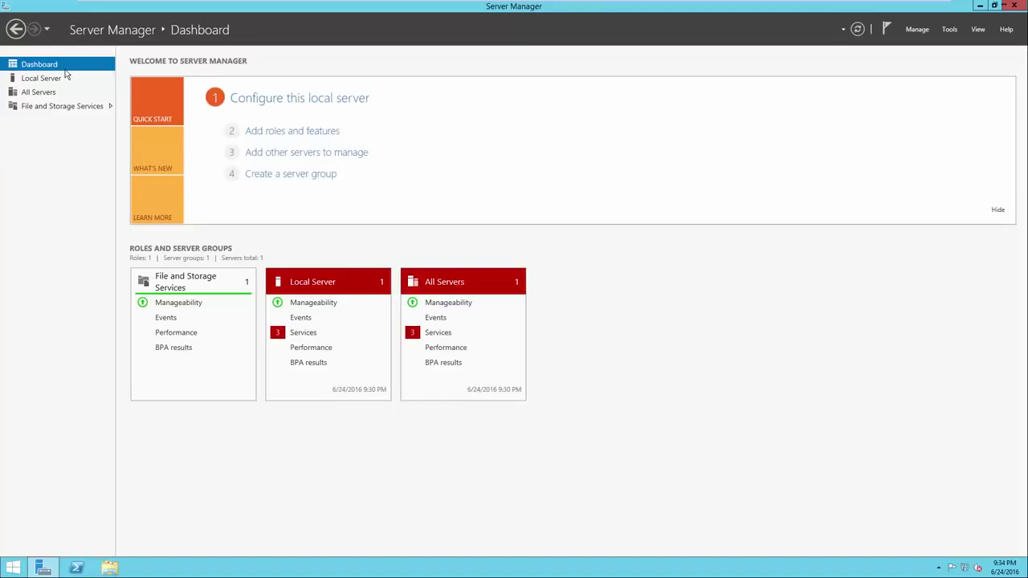
Step: Run the Add Roles and Features Wizard as a role-based installation targeting SVR-MG-001
left_click(263, 135)
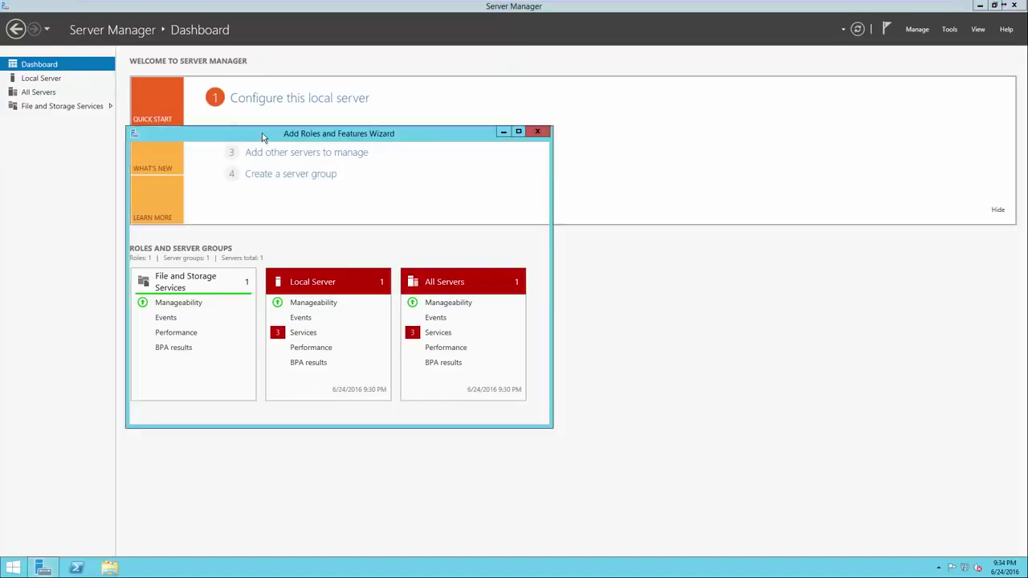
left_click_drag(281, 138, 464, 141)
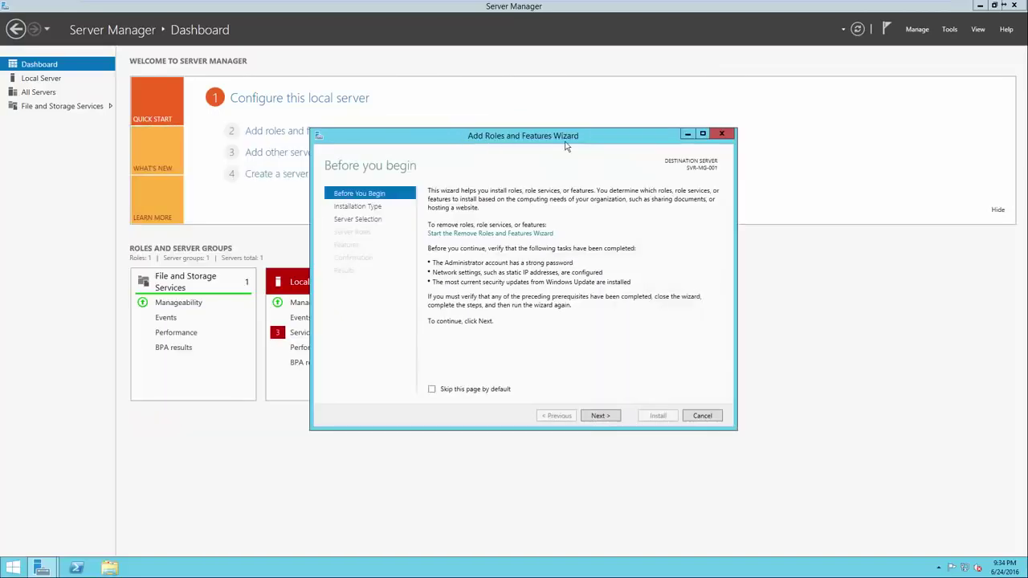
left_click(601, 416)
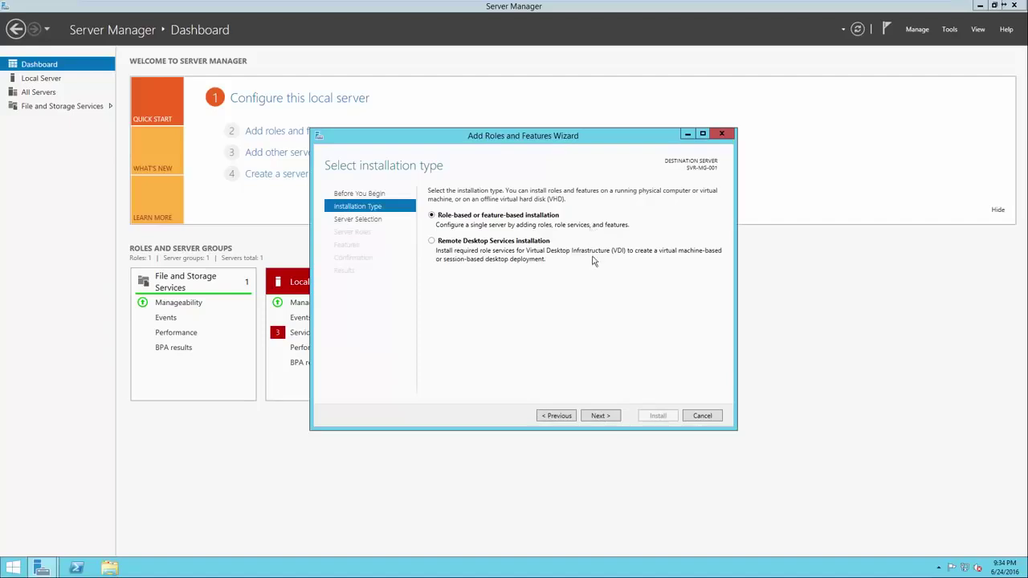
left_click(600, 416)
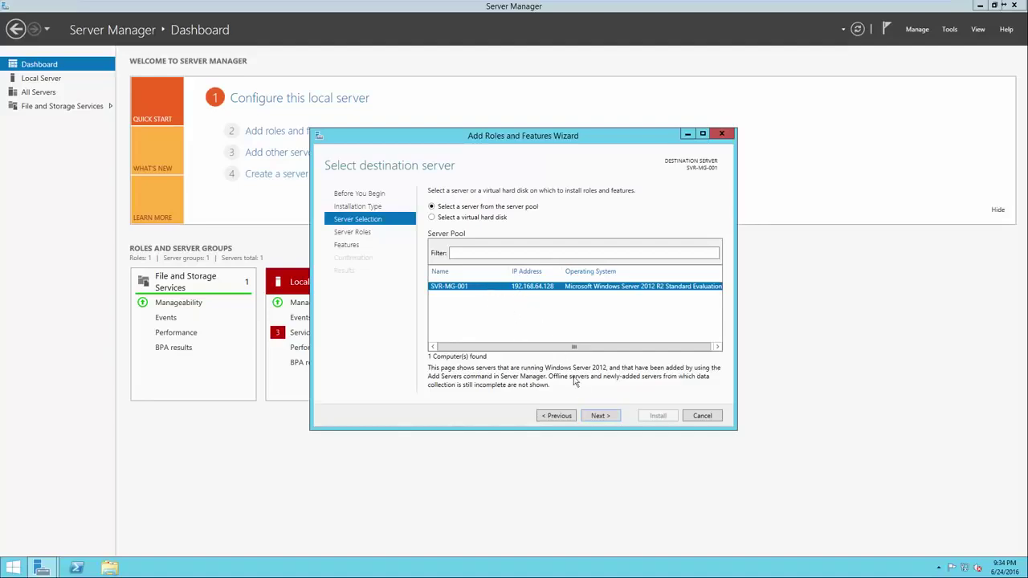
left_click(598, 416)
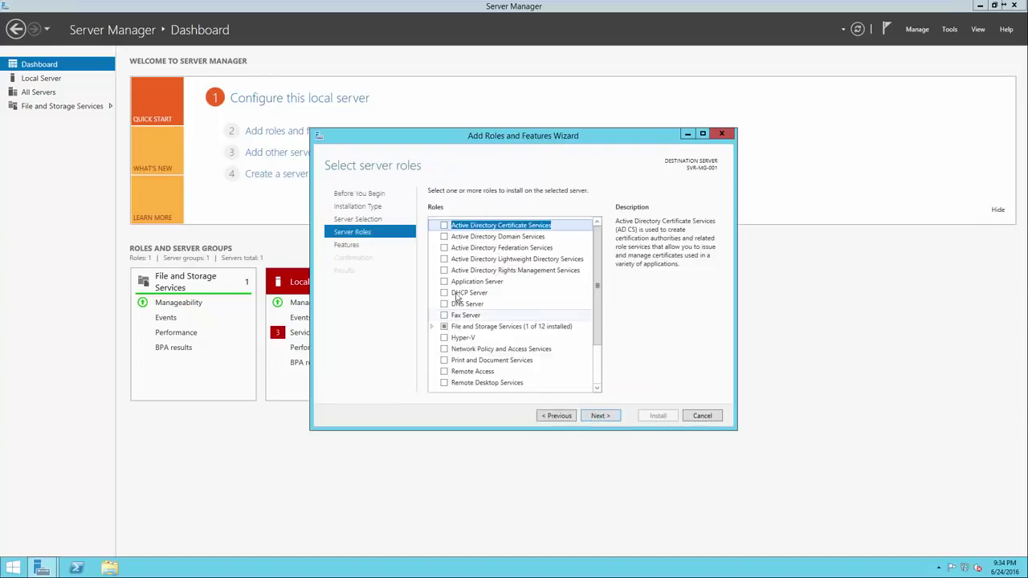
Step: Select the Active Directory Domain Services role and the Group Policy Management feature for installation
left_click(443, 238)
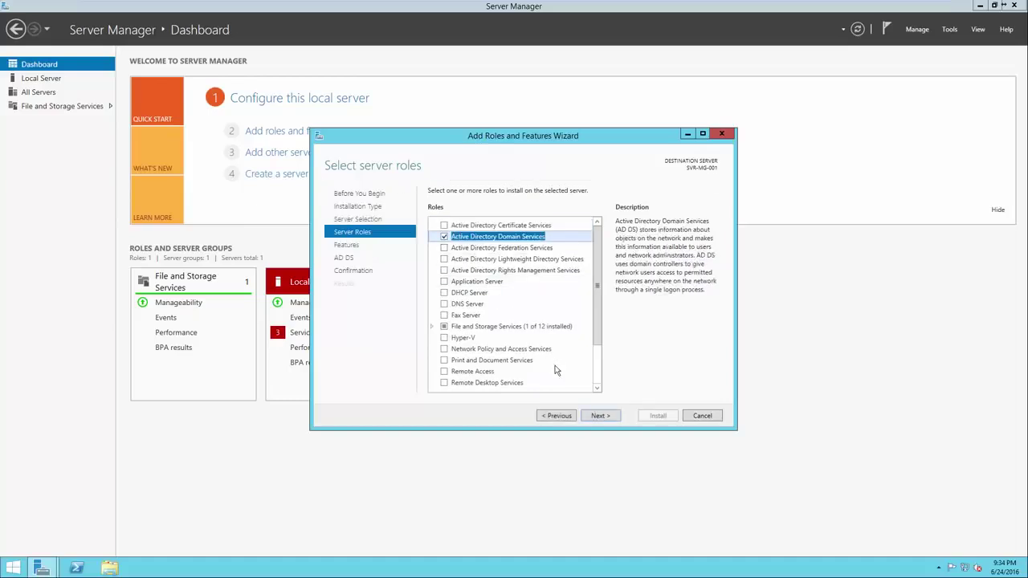
left_click(596, 415)
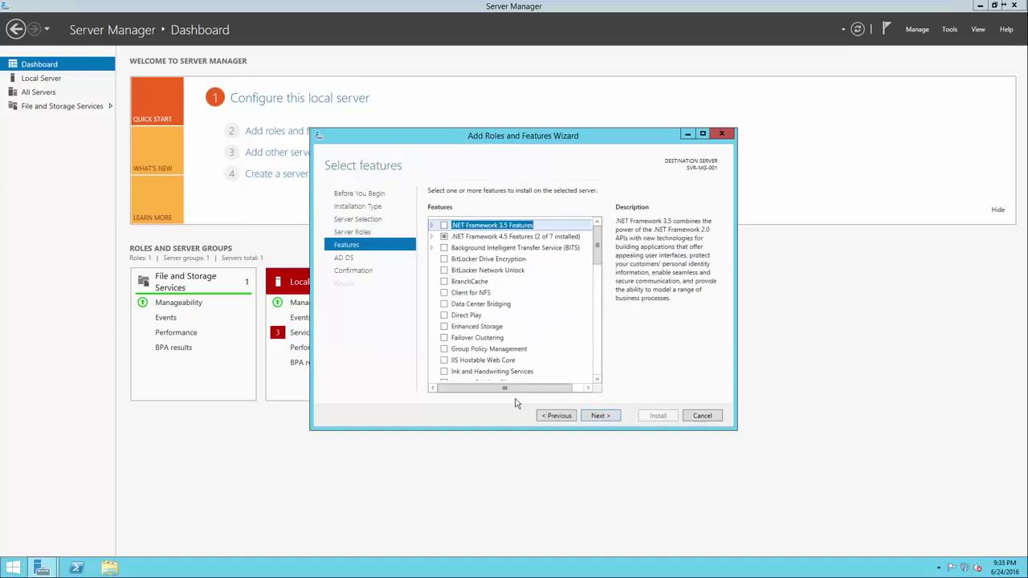
left_click(445, 350)
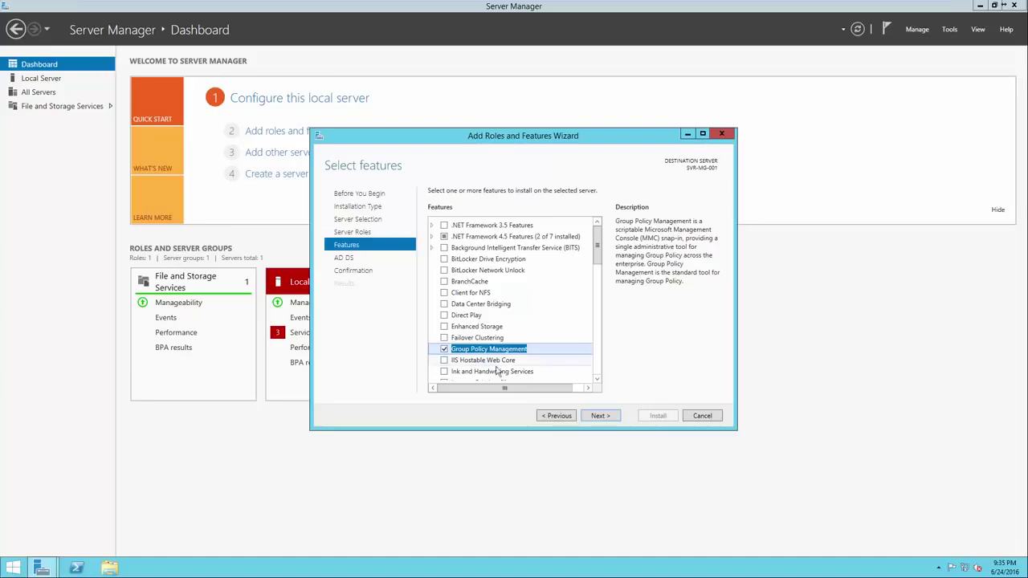
left_click(606, 416)
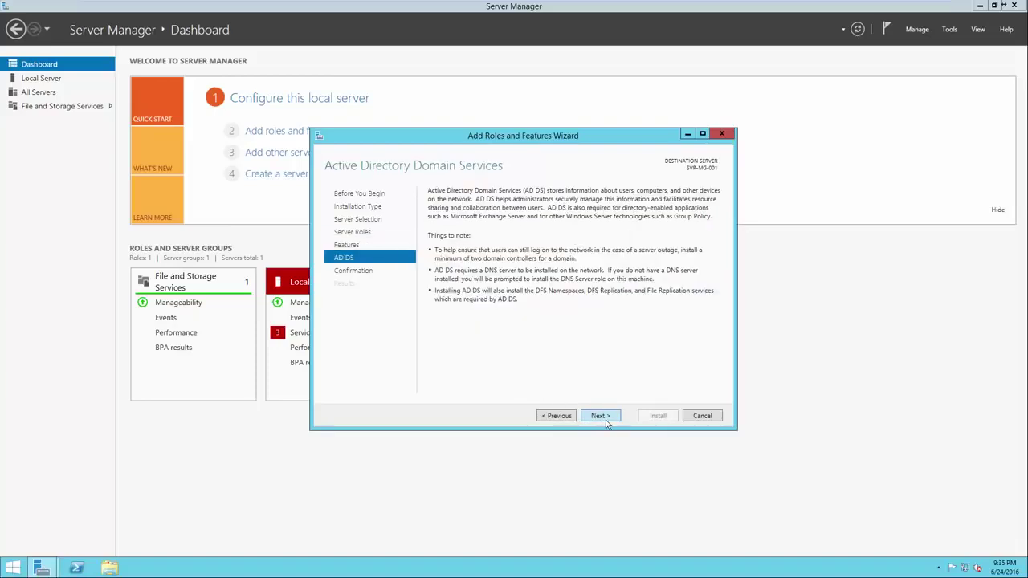
left_click(605, 416)
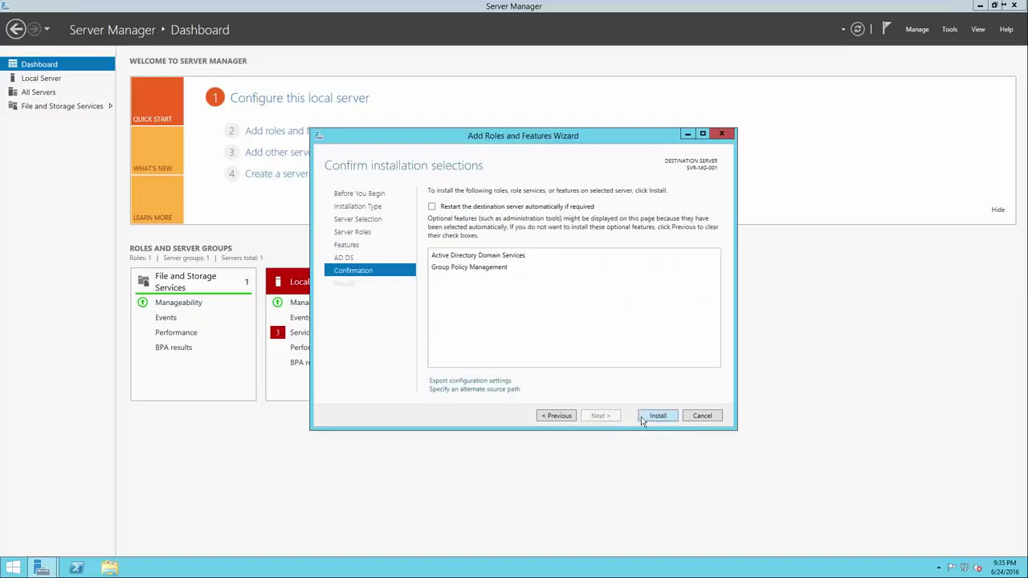
Step: Install AD DS, then choose 'Promote this server to a domain controller' from the results
left_click(643, 417)
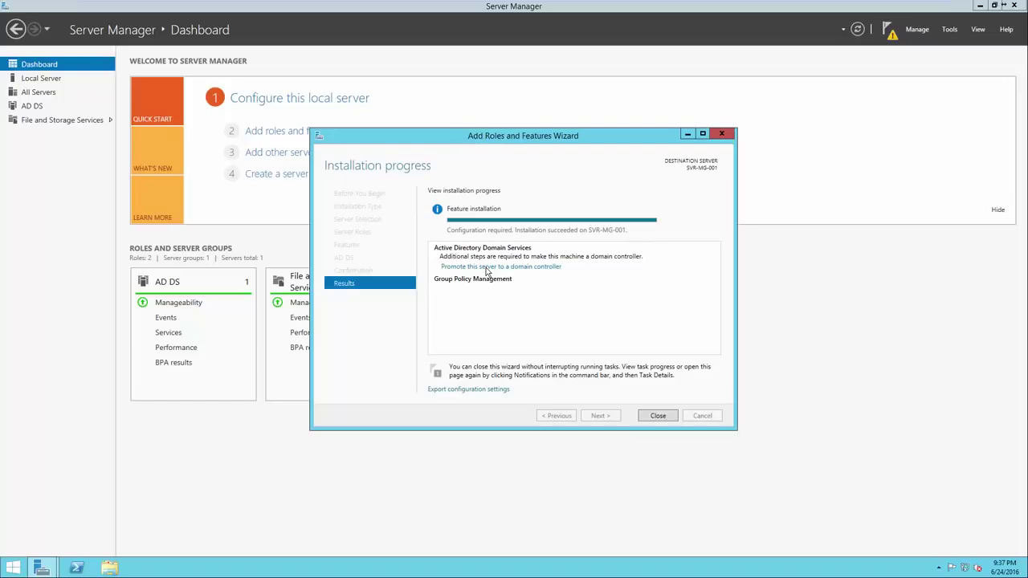
left_click(485, 268)
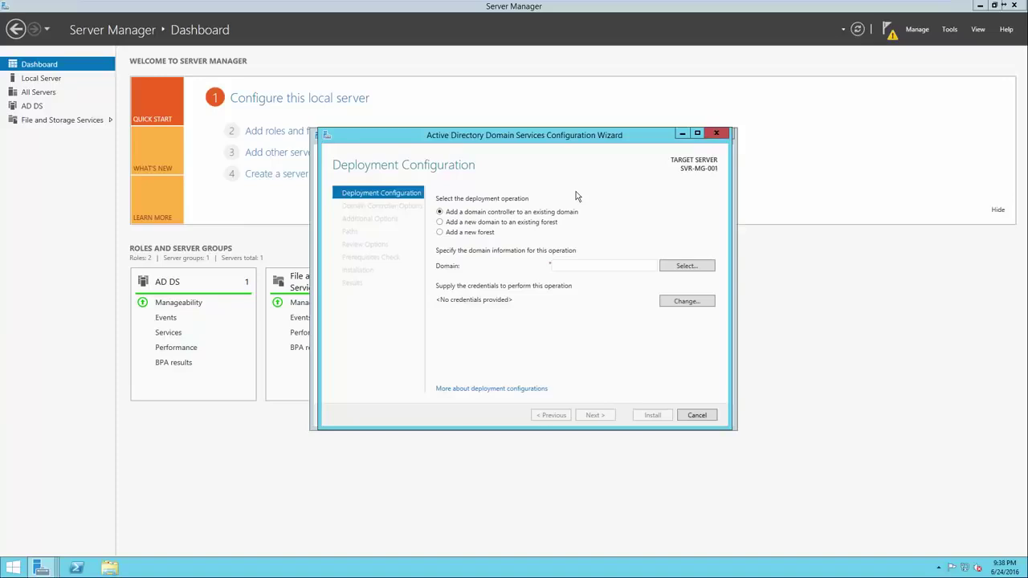
Step: Choose 'Add a new forest' with root domain name test.local, replacing the mistyped google.com
left_click(473, 233)
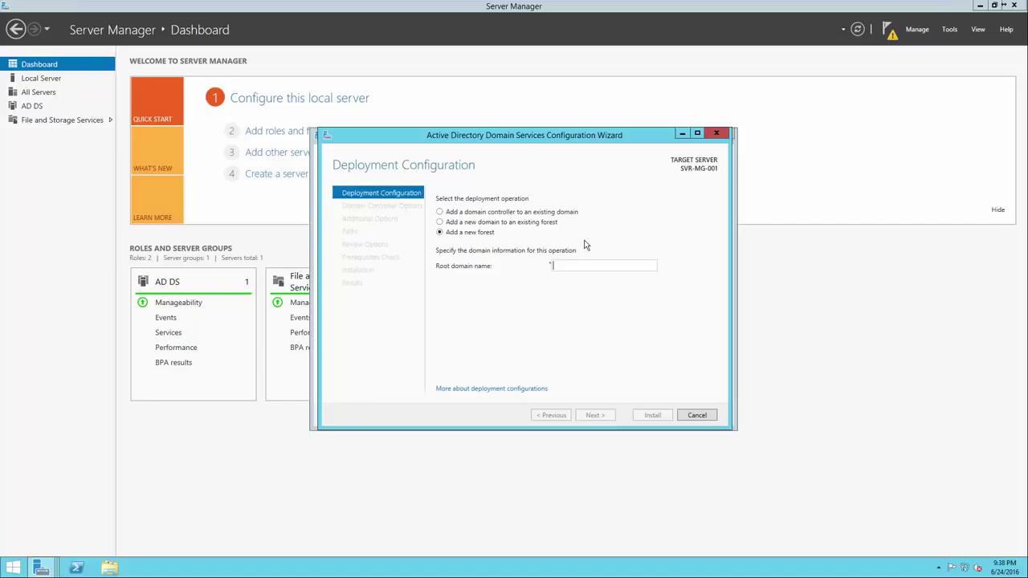
type("google.com")
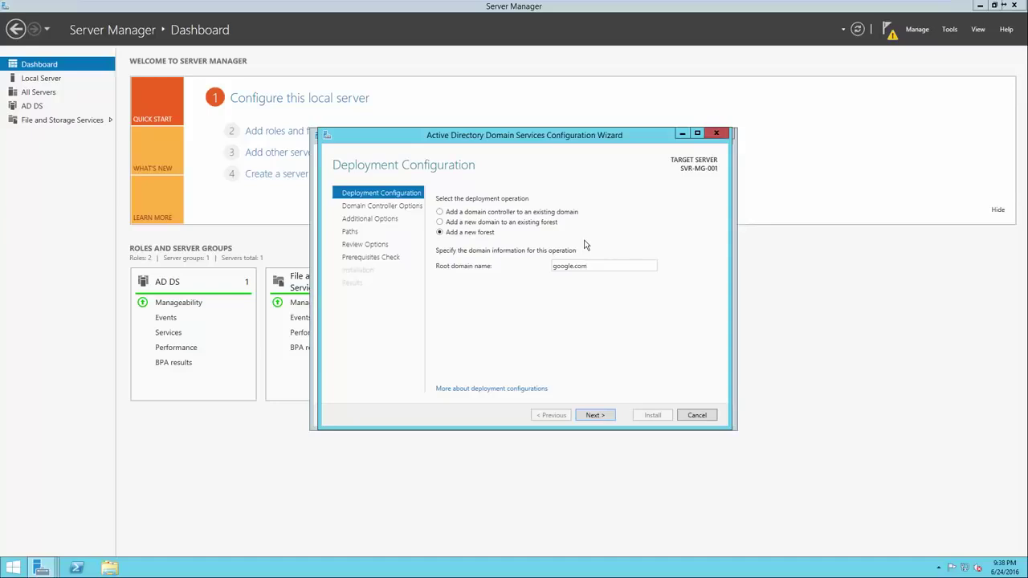
left_click_drag(593, 263, 550, 270)
key("BackSpace")
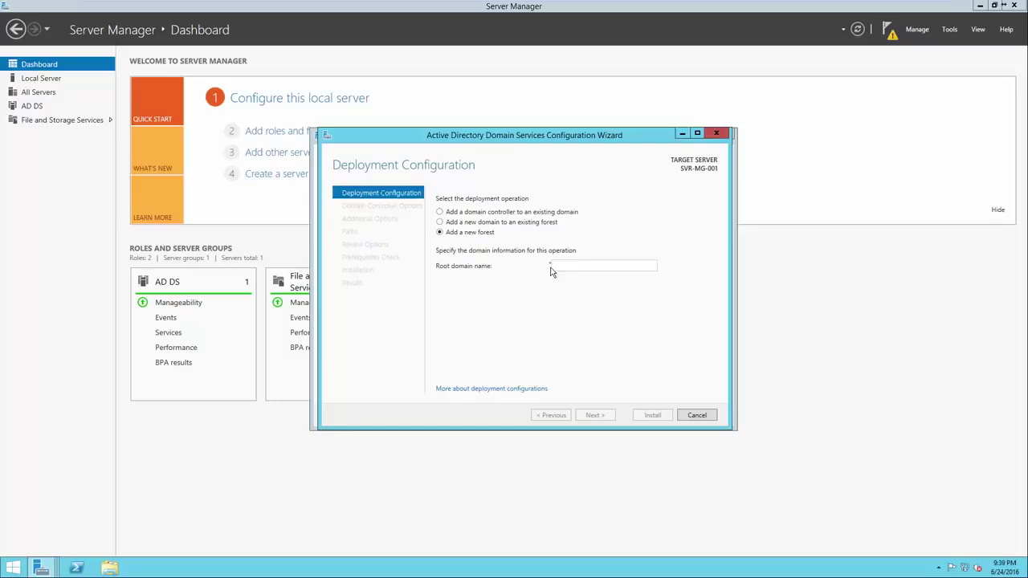
type("test")
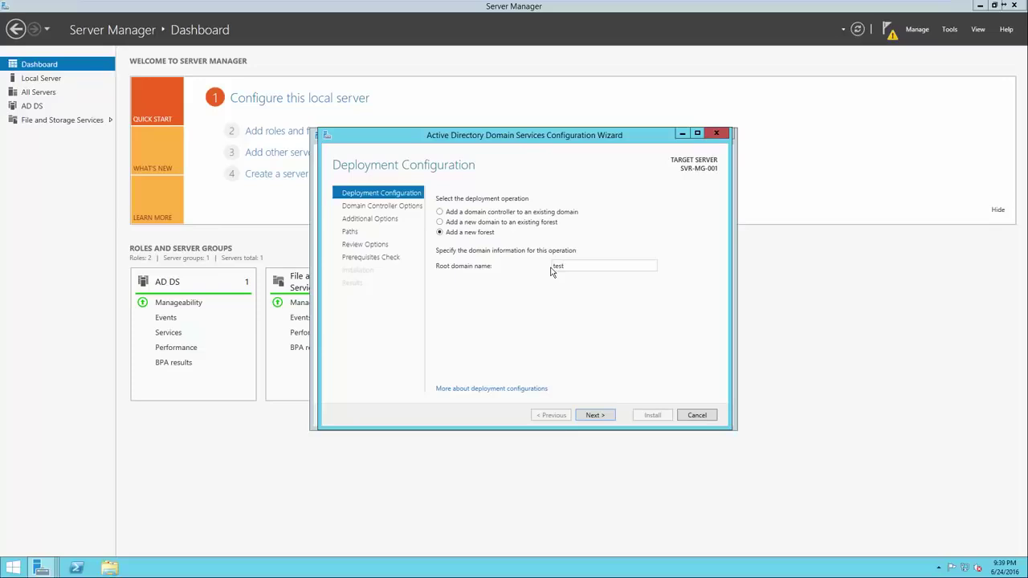
type(".local")
left_click(601, 415)
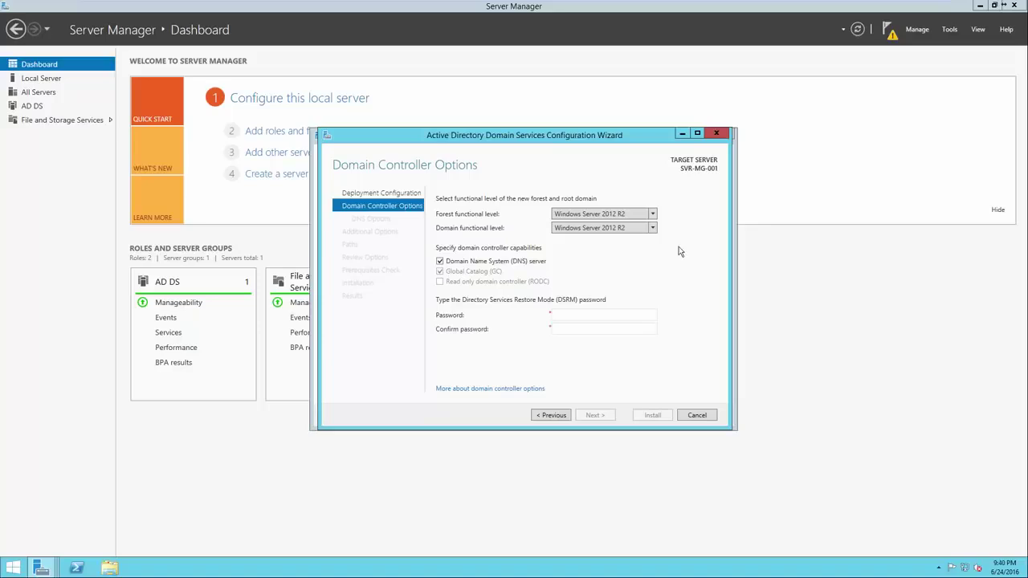
Step: Keep Windows Server 2012 R2 functional level, enter the DSRM password, and continue past DNS Options
left_click(653, 215)
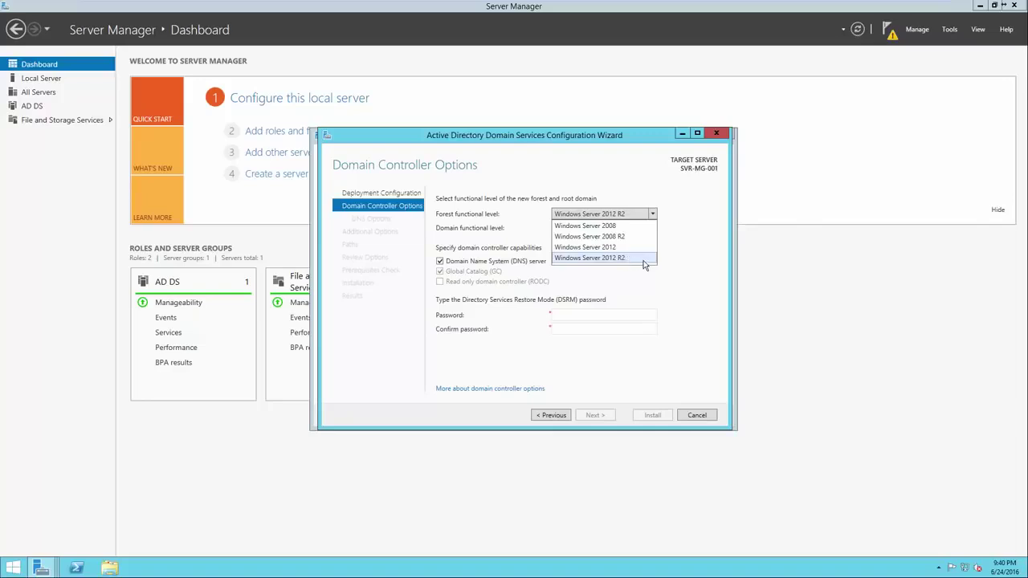
left_click(666, 261)
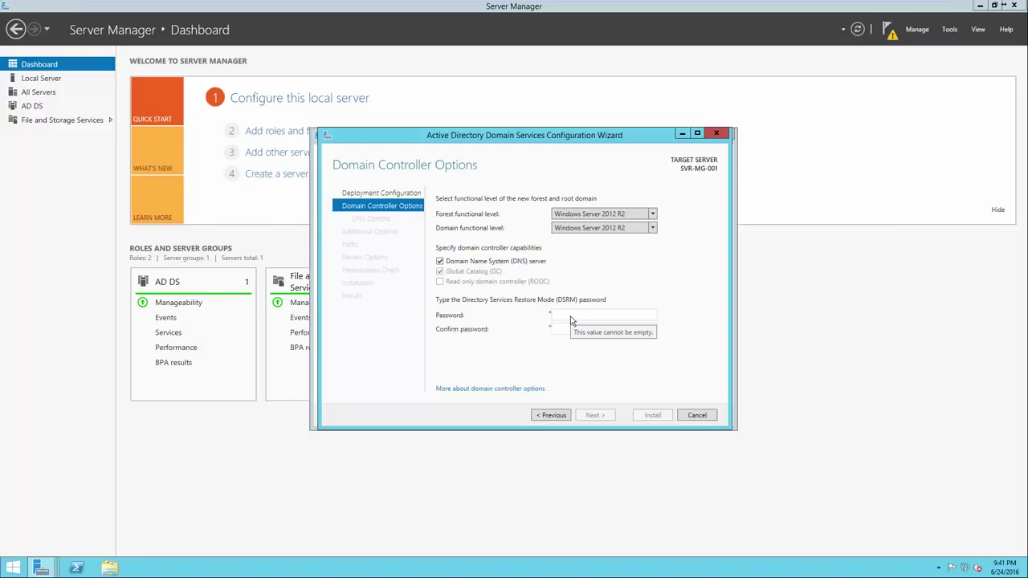
left_click(571, 319)
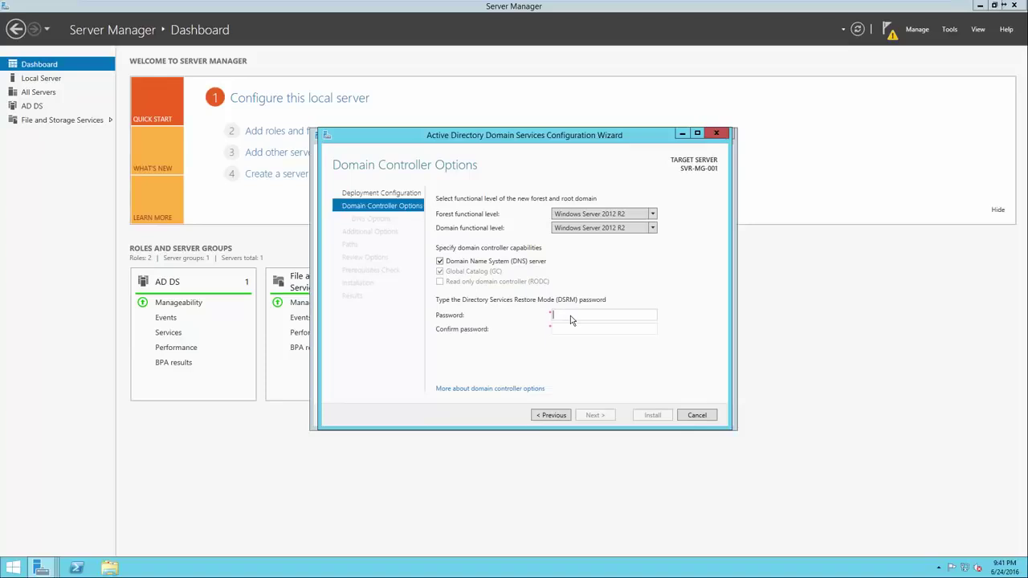
left_click(572, 320)
type("P@ssw0rd12345P@ssw0rd12345")
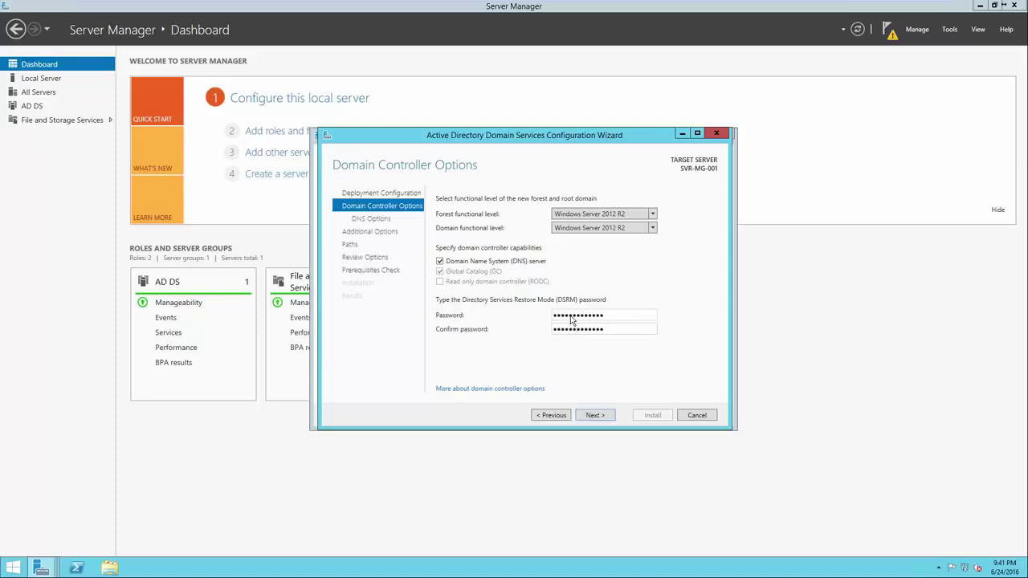
left_click(596, 413)
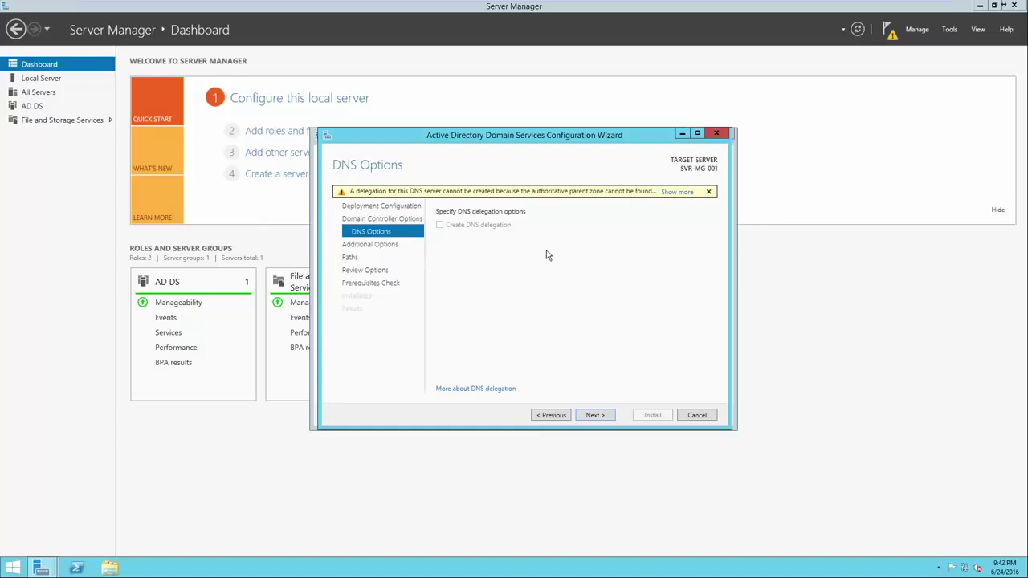
left_click(593, 415)
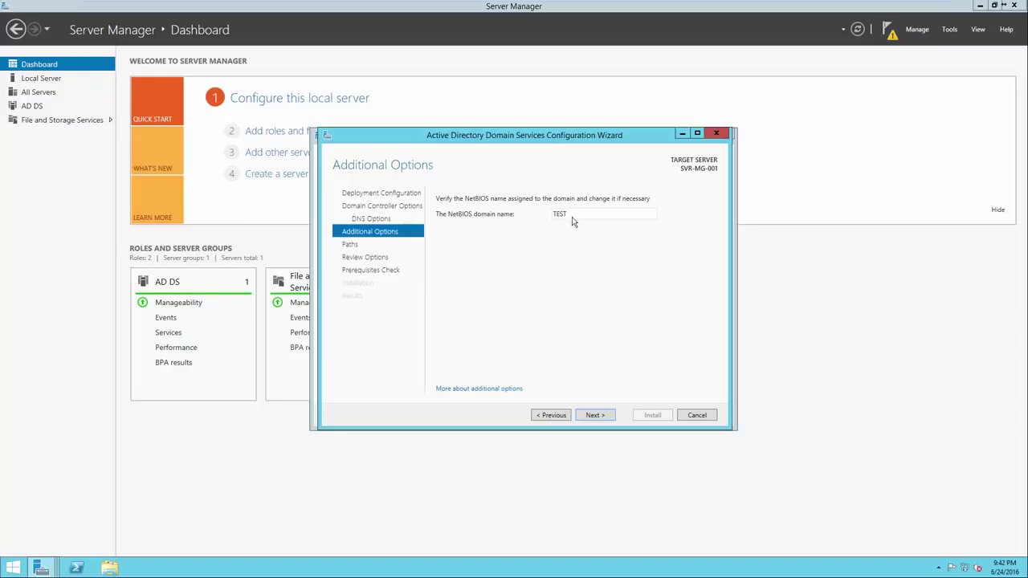
Step: Accept NetBIOS name TEST and default AD DS folder paths, then run the prerequisites check
left_click(586, 415)
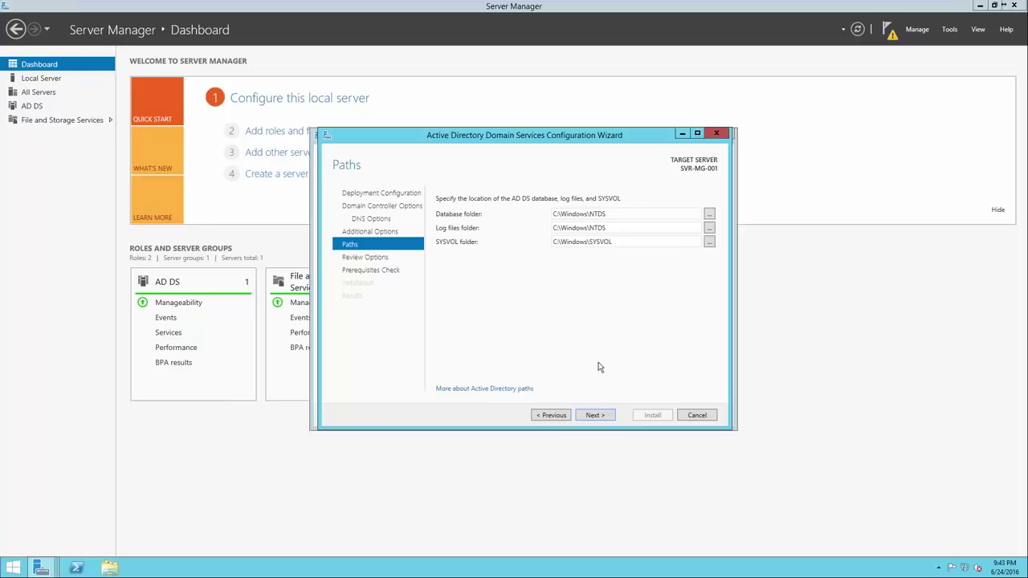
left_click(595, 415)
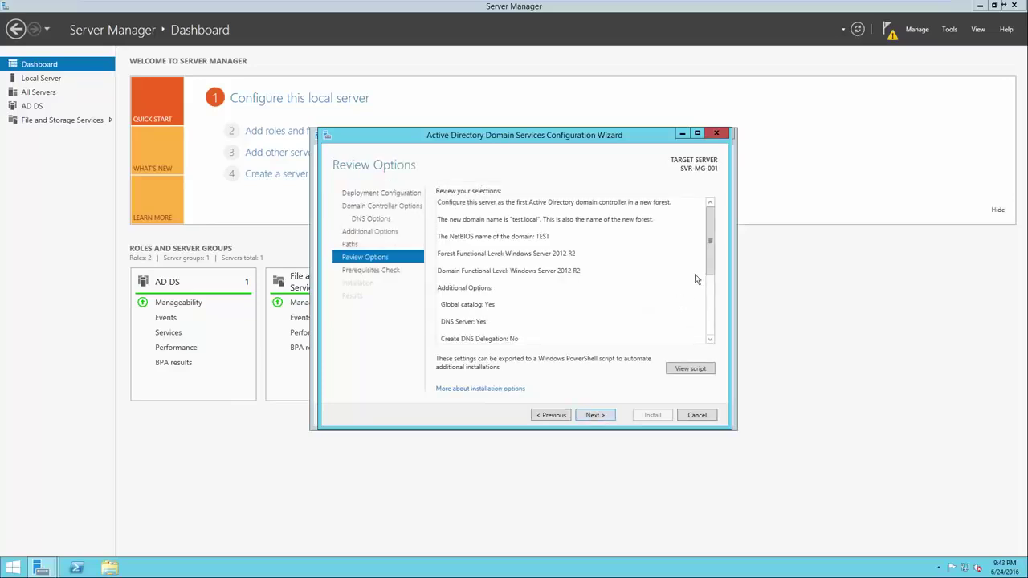
left_click_drag(709, 252, 706, 334)
key("Return")
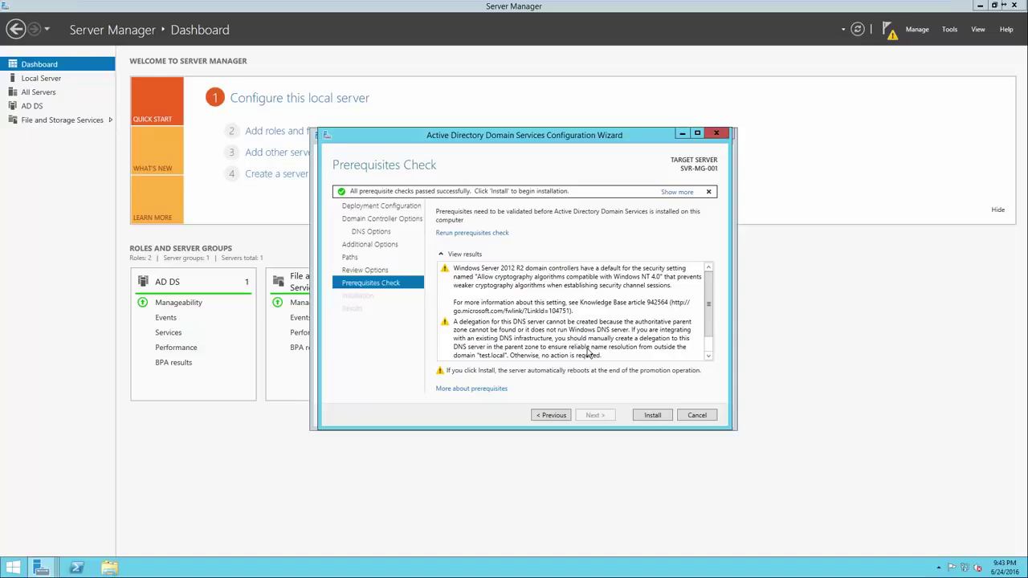
Step: Review the cryptography and DNS delegation warnings, then start the domain controller installation
left_click(548, 308)
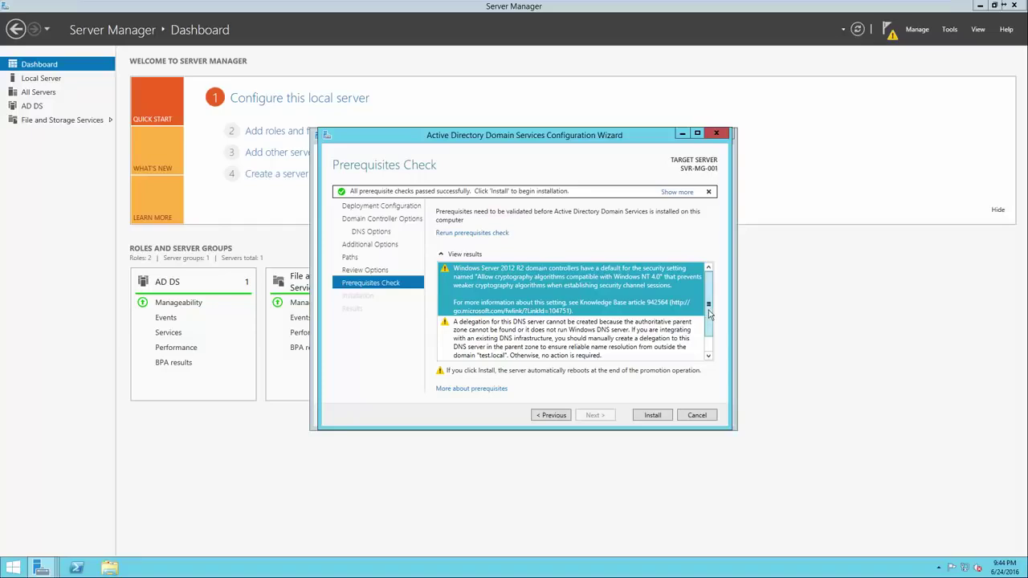
scroll(709, 335, "down", 1)
left_click(663, 329)
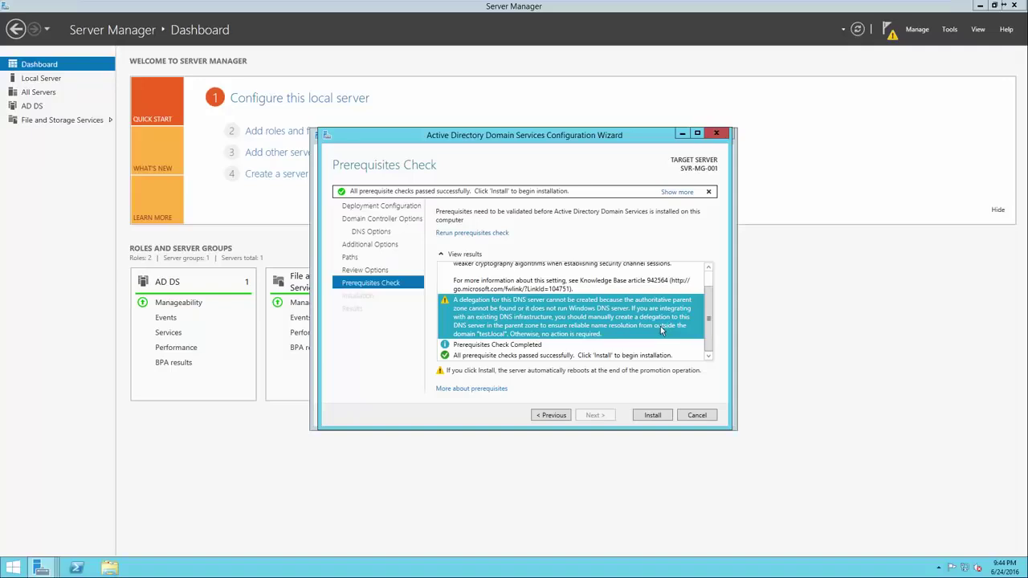
left_click(604, 347)
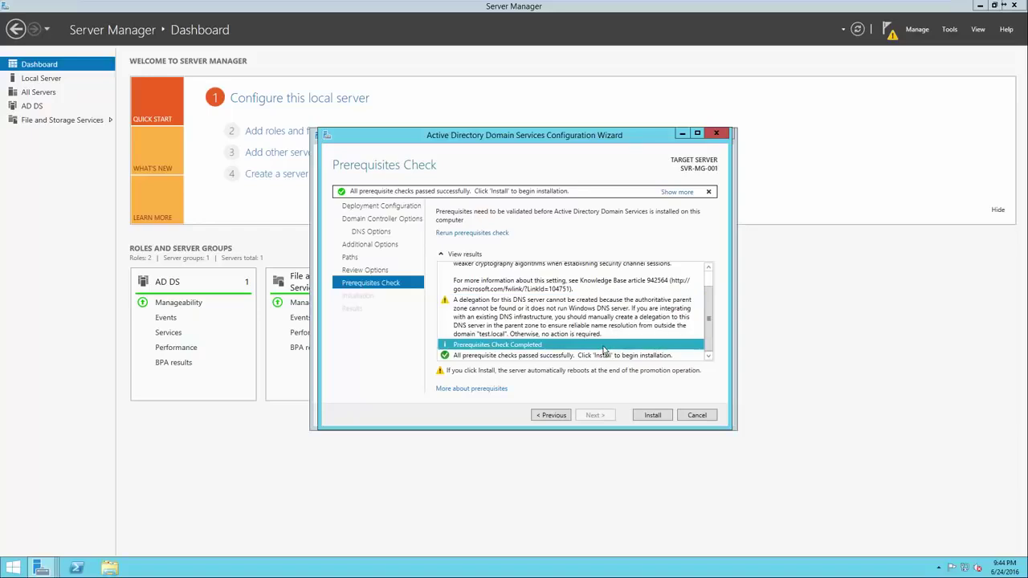
left_click(605, 356)
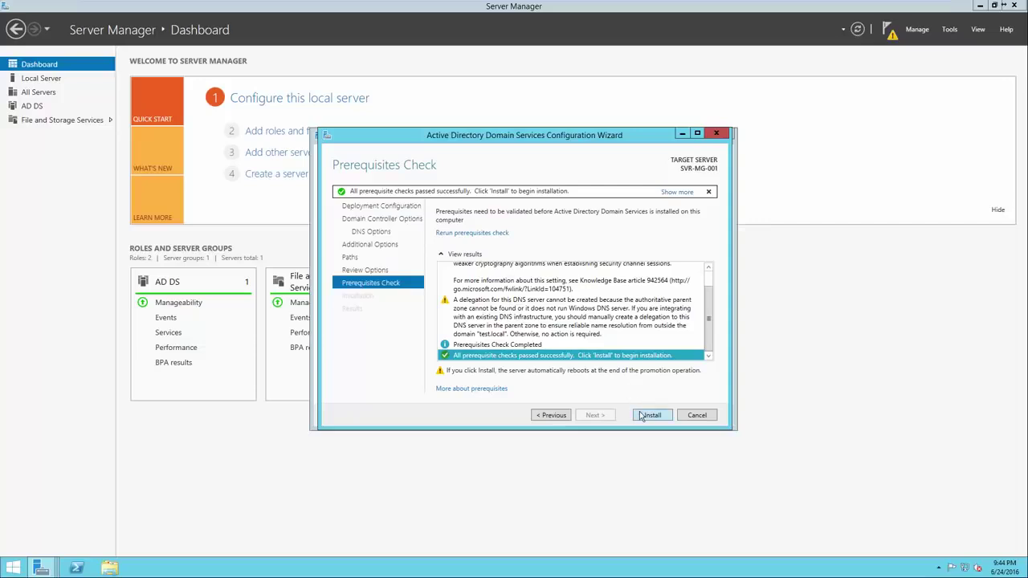
left_click(641, 415)
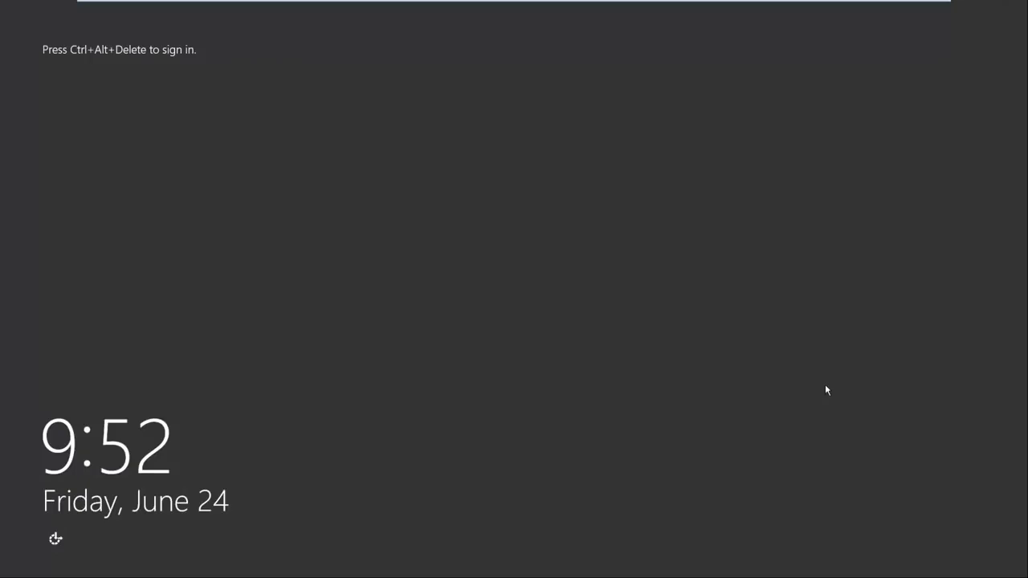
Step: Sign in as TEST\Administrator with the account password, then advance to the 'What is Active Directory?' slide
key("ctrl+alt+Delete")
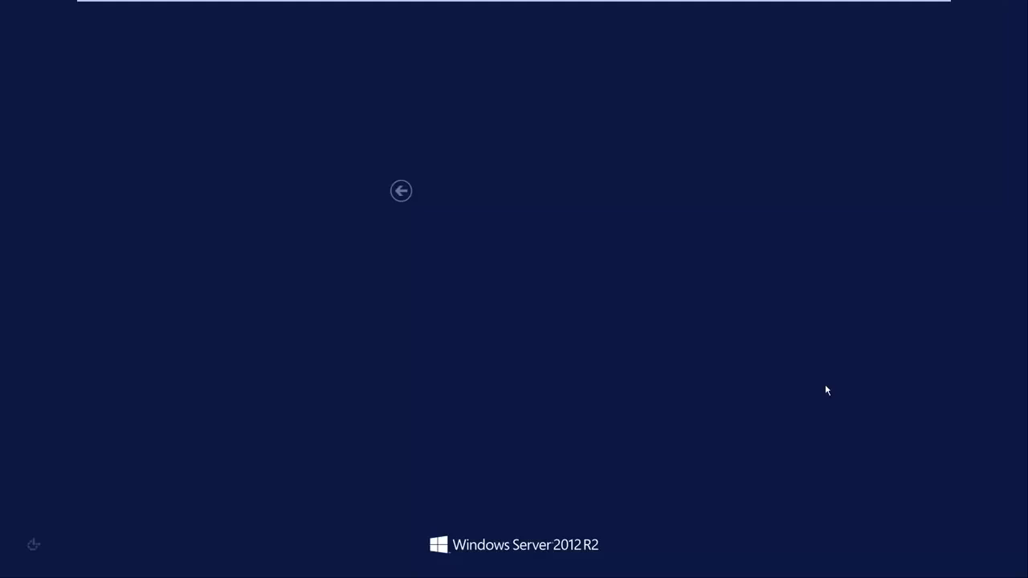
left_click(498, 257)
type("*********")
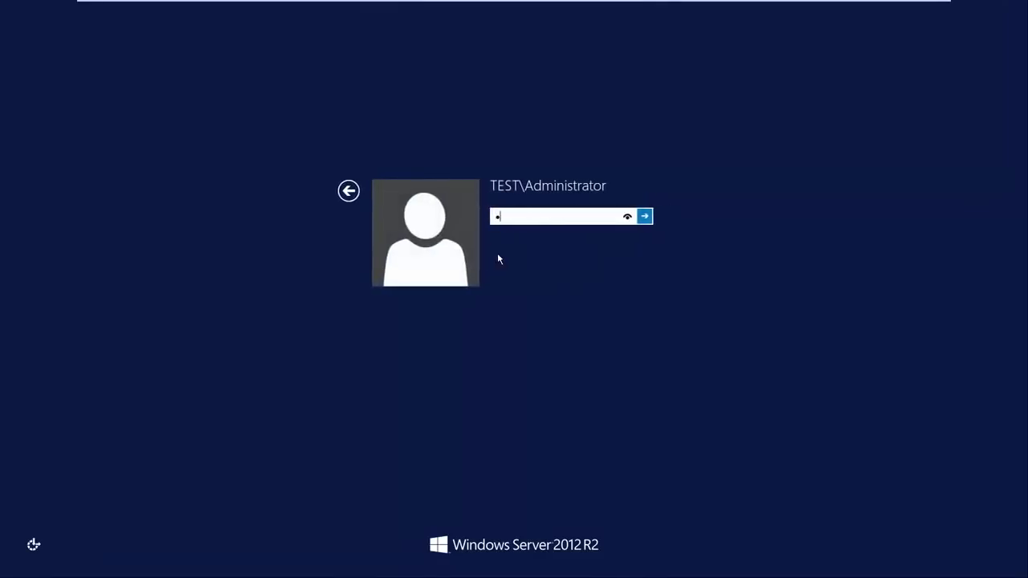
type("***")
key("Return")
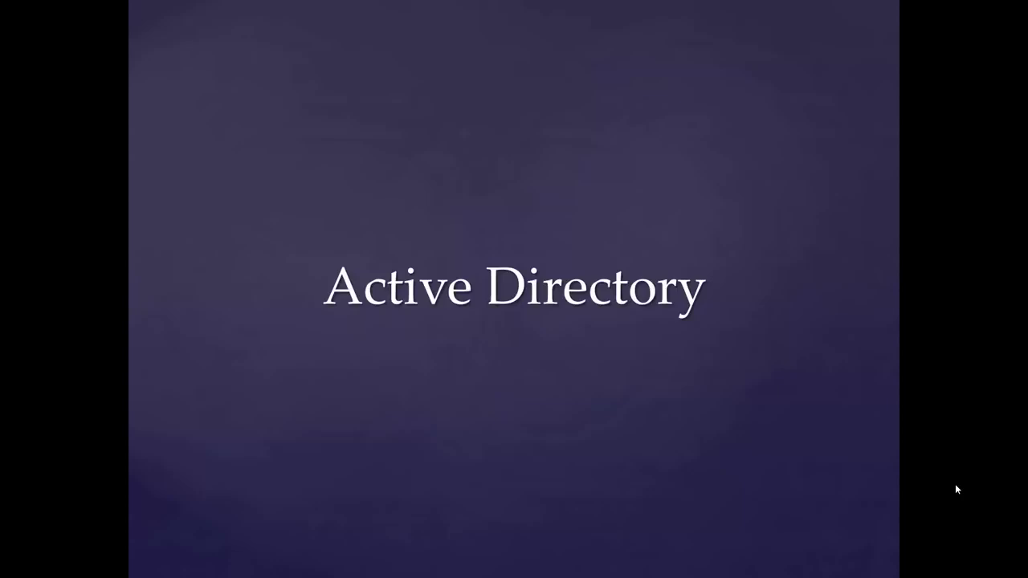
key("Right")
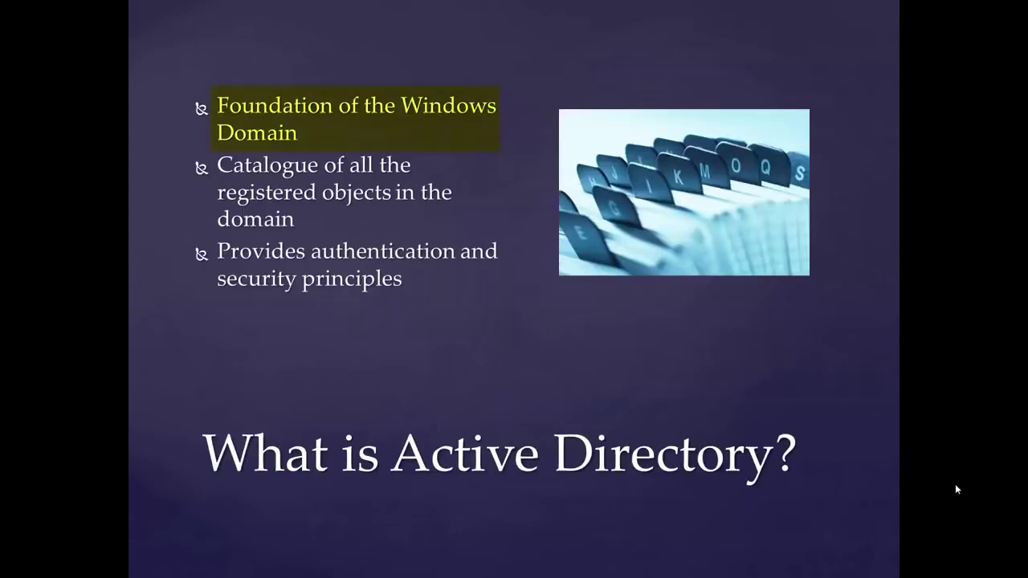
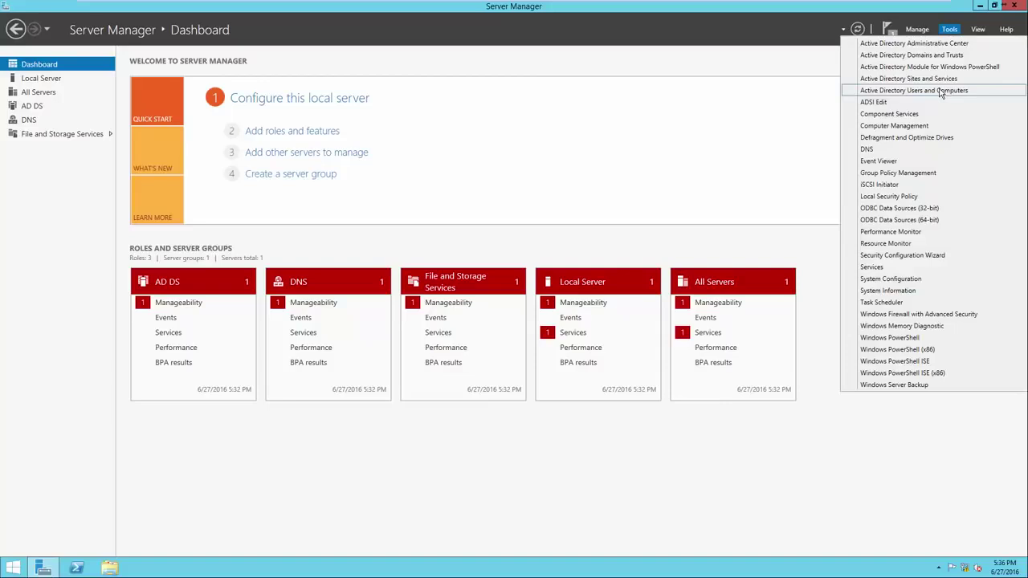
Step: Launch Active Directory Users and Computers and expand the test.local domain to show its containers
left_click(942, 92)
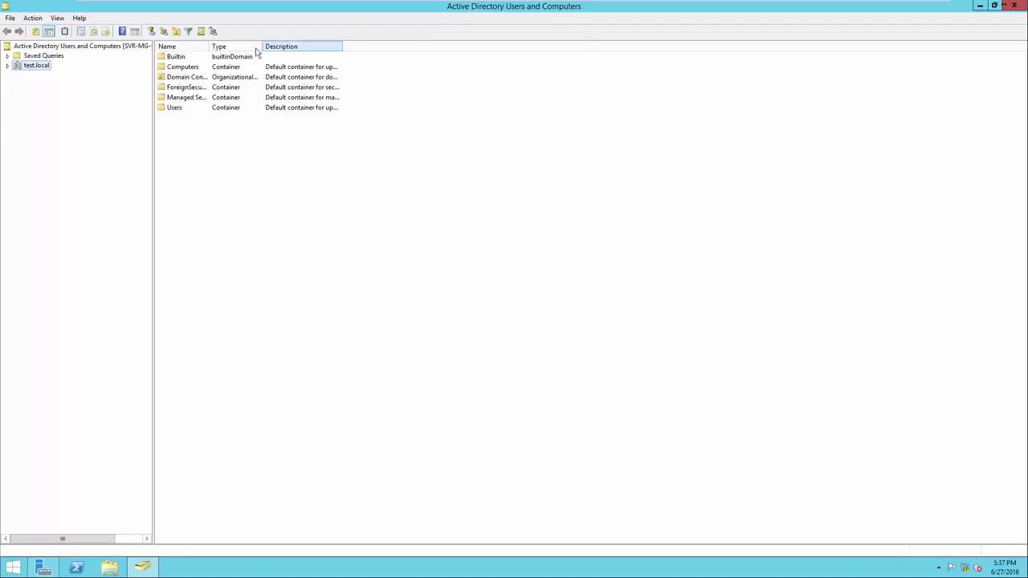
left_click(8, 67)
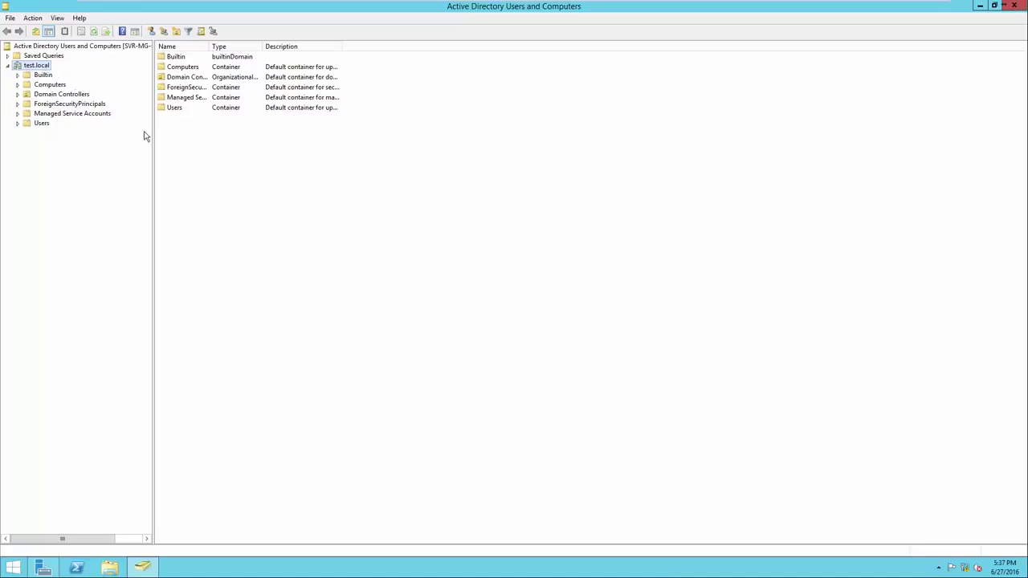
Step: Create the Headquarters organizational unit under test.local
right_click(205, 174)
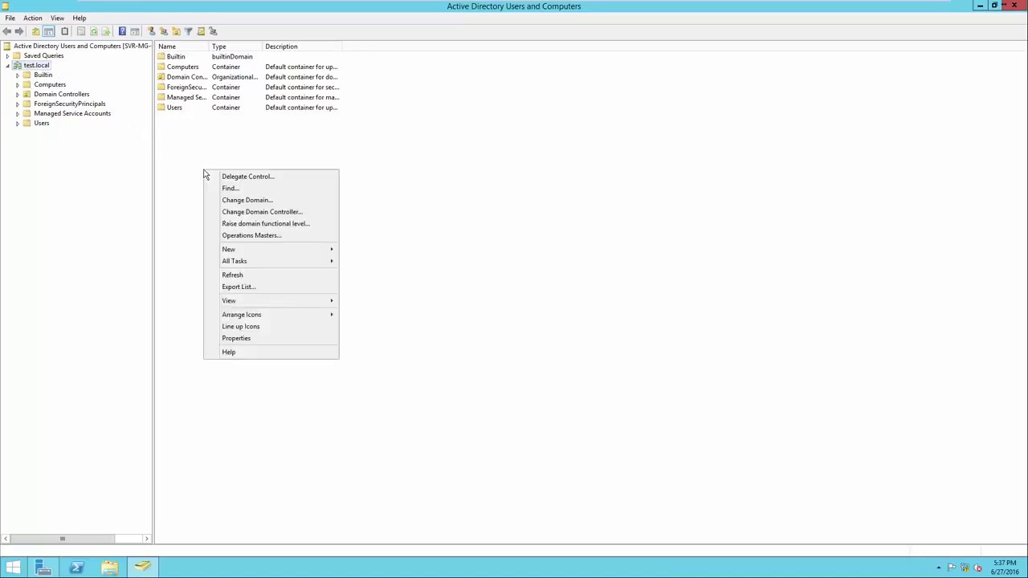
mouse_move(233, 250)
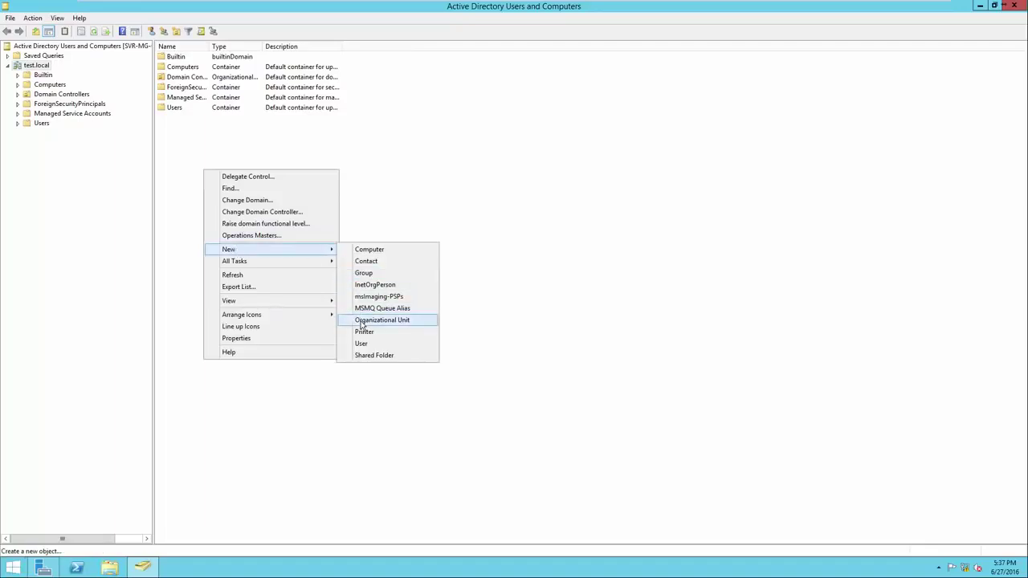
left_click(362, 322)
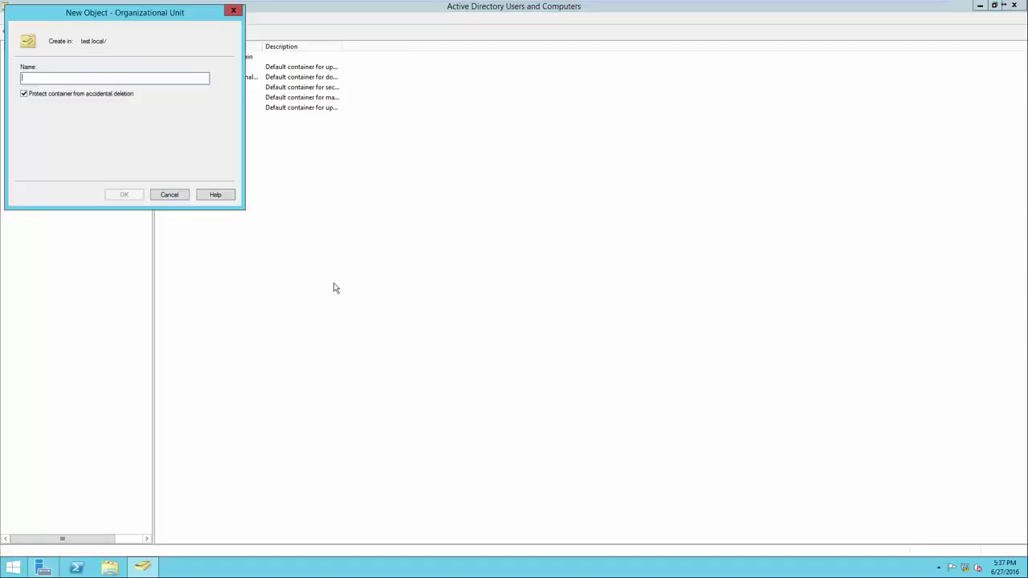
type("Headquarters")
key("Return")
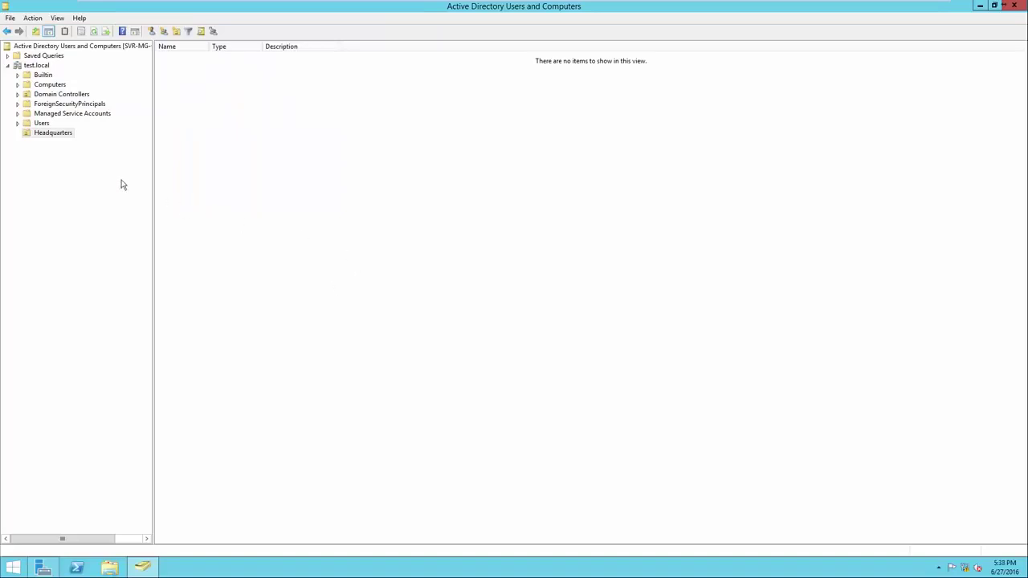
Step: Create the CM East organizational unit under test.local
left_click(52, 136)
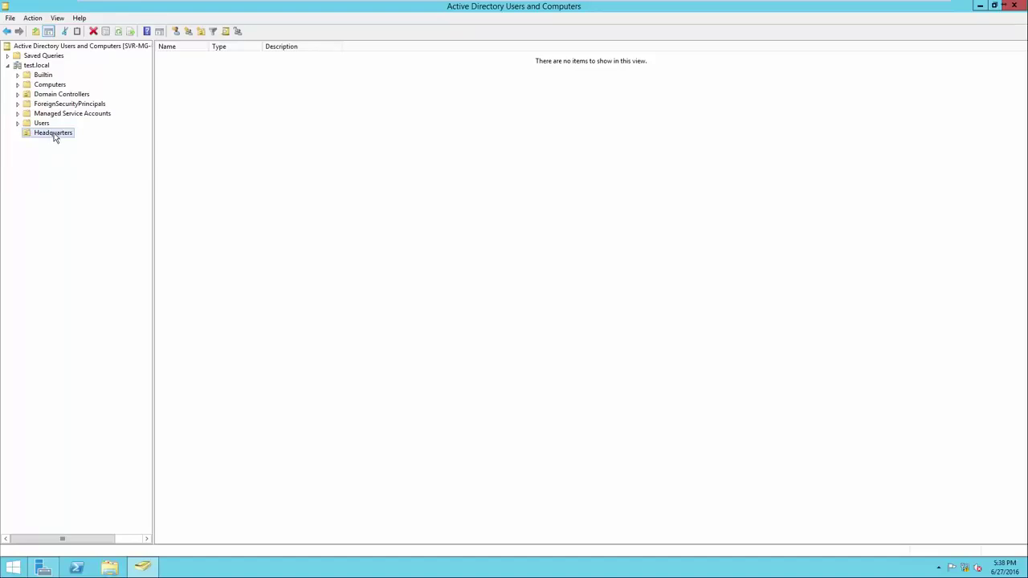
left_click(41, 66)
right_click(191, 156)
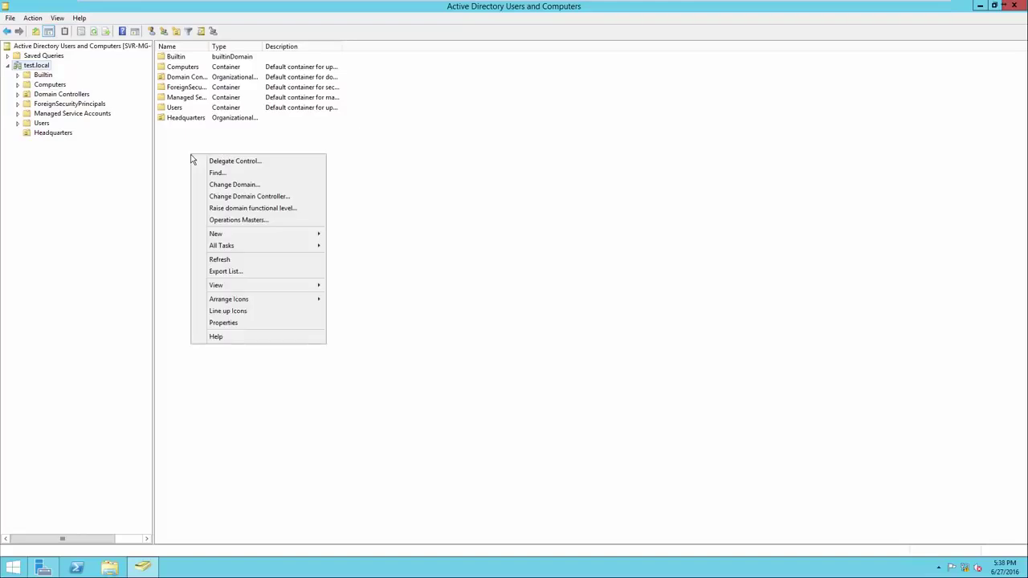
mouse_move(236, 239)
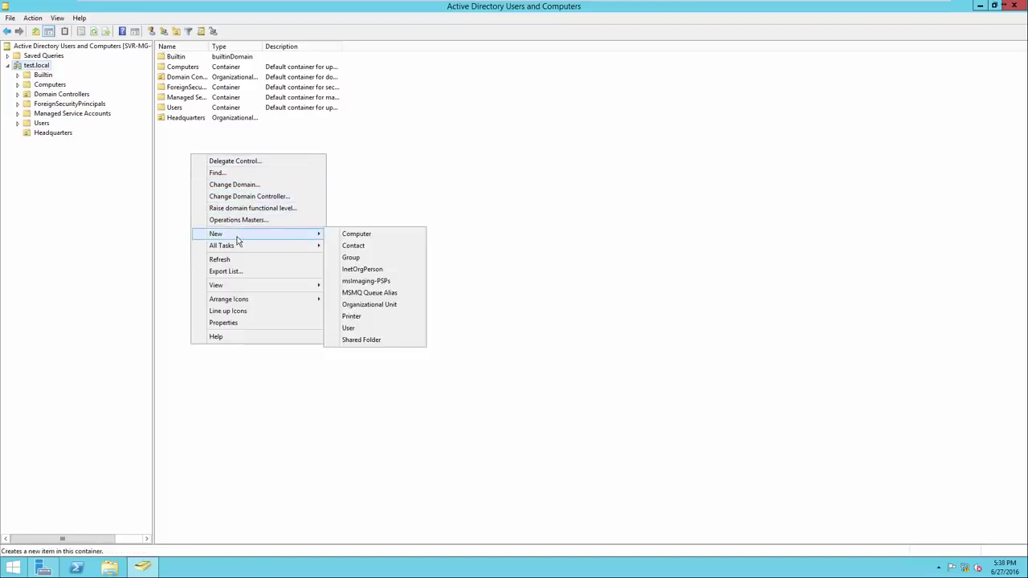
left_click(364, 306)
left_click_drag(96, 20, 273, 174)
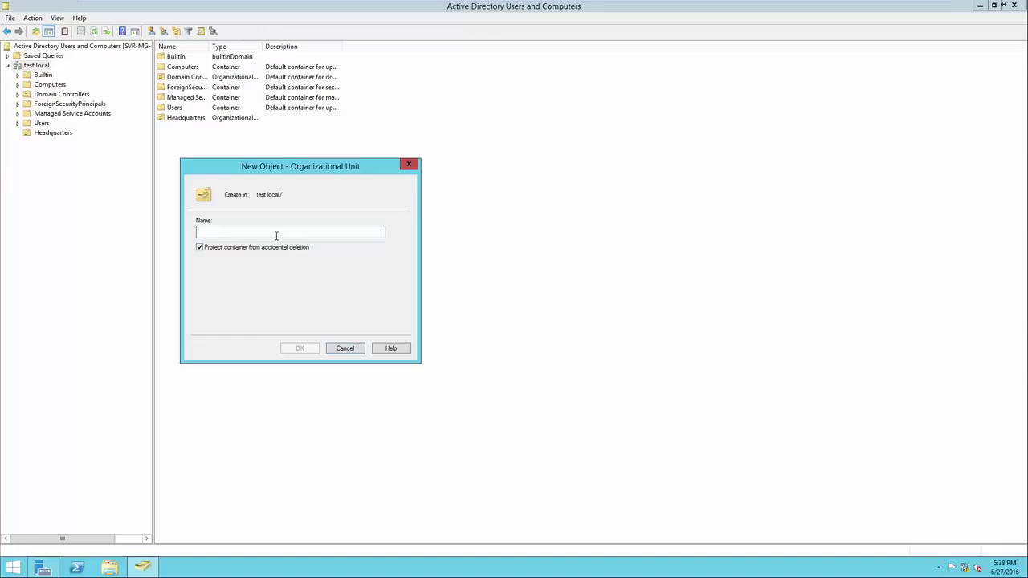
type("CM East")
left_click(298, 347)
Step: Create the CM West organizational unit under test.local
left_click(36, 66)
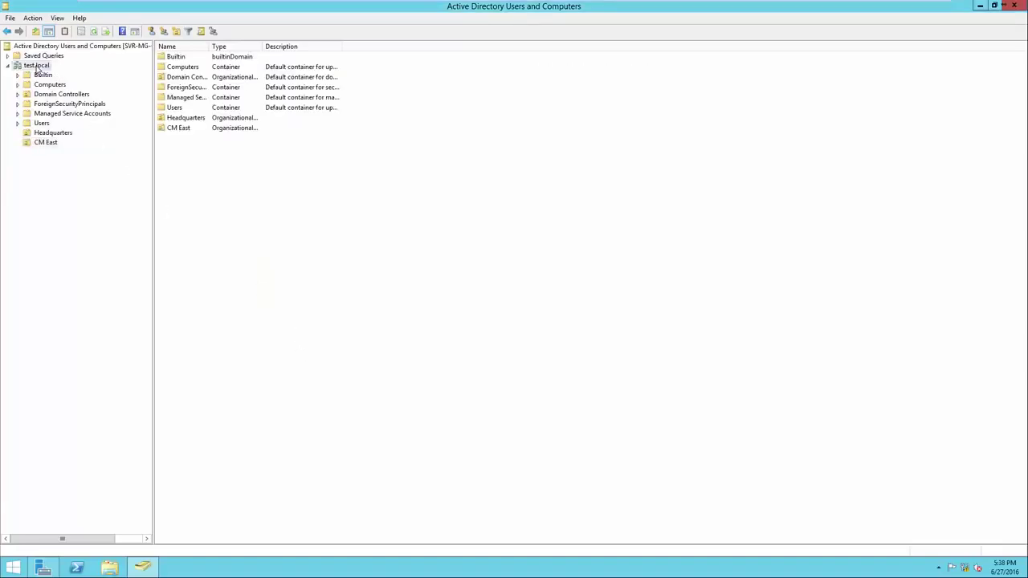
right_click(208, 163)
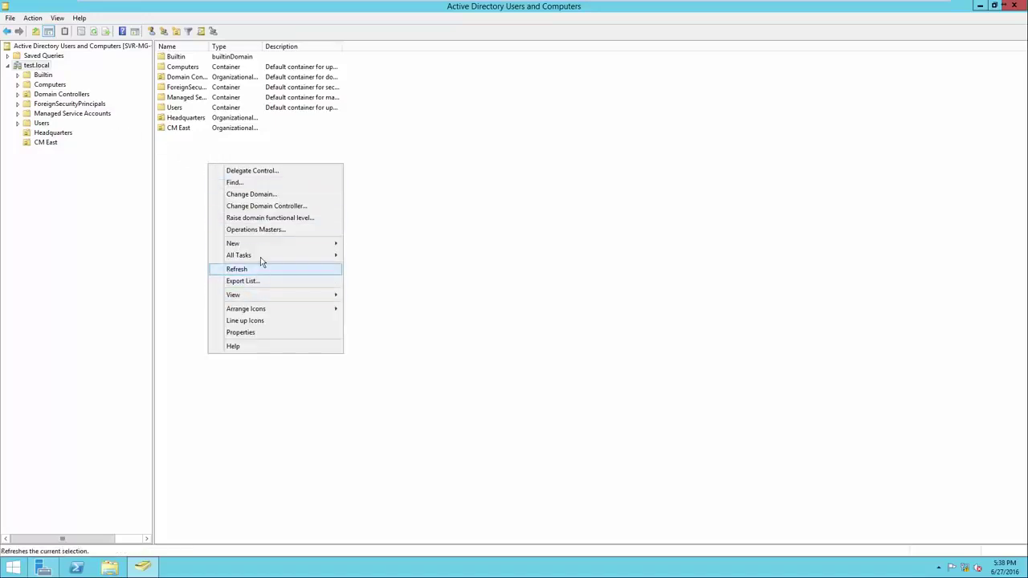
mouse_move(282, 249)
left_click(392, 320)
type("CM West")
key("Return")
key("Return")
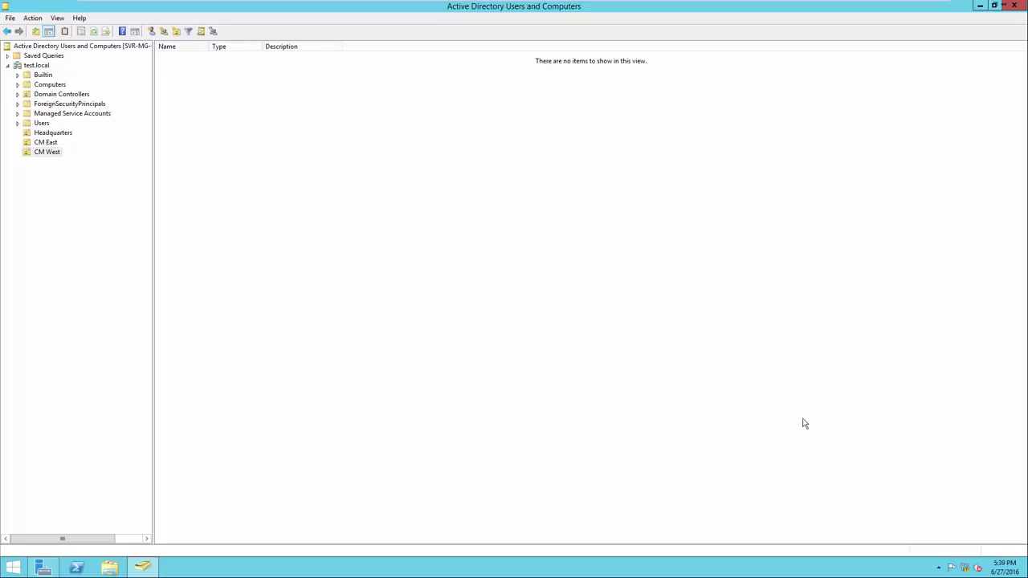
Step: Create a 'Computers - Headquarters' child OU inside Headquarters
left_click(45, 133)
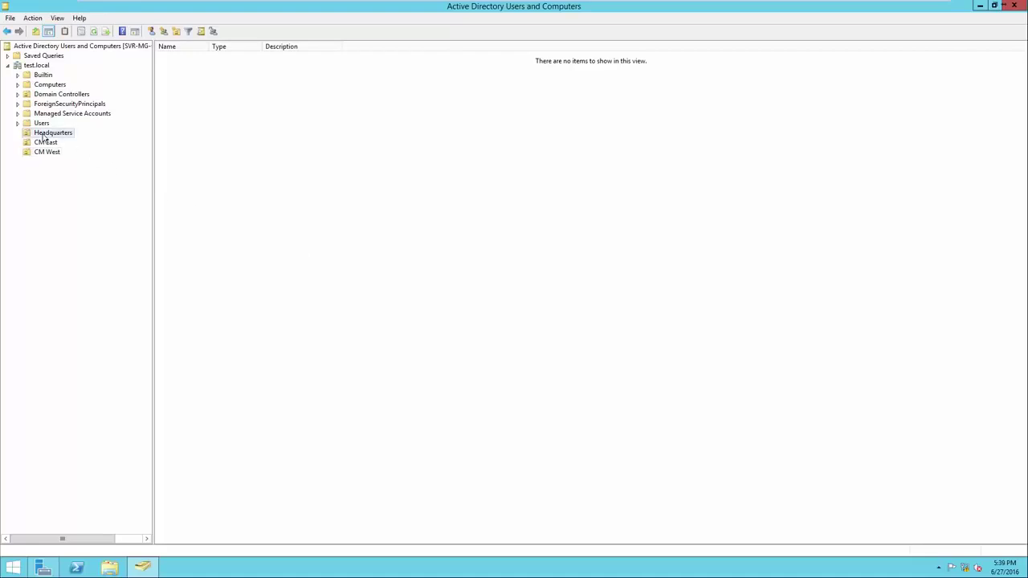
right_click(211, 184)
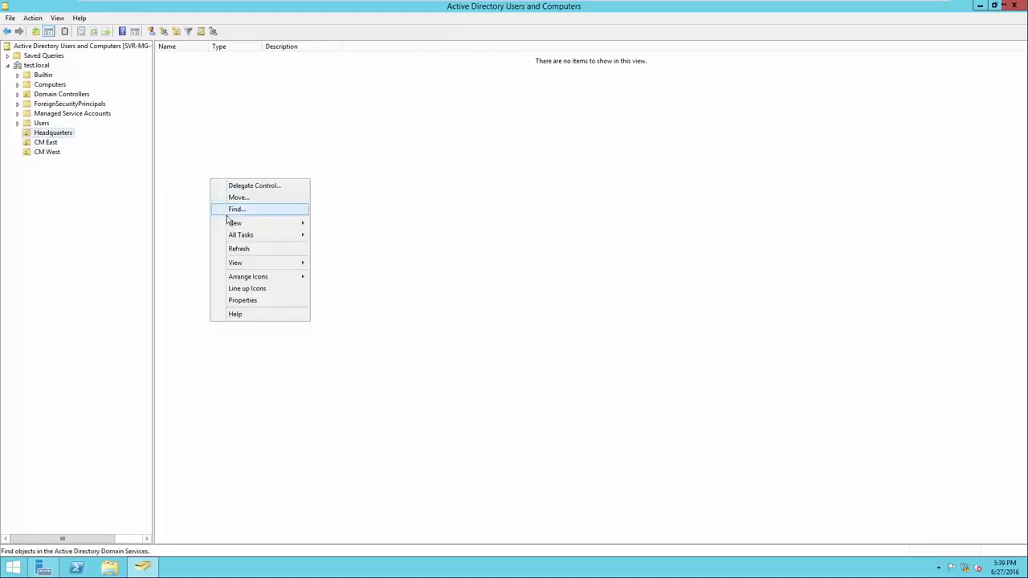
mouse_move(232, 224)
left_click(332, 295)
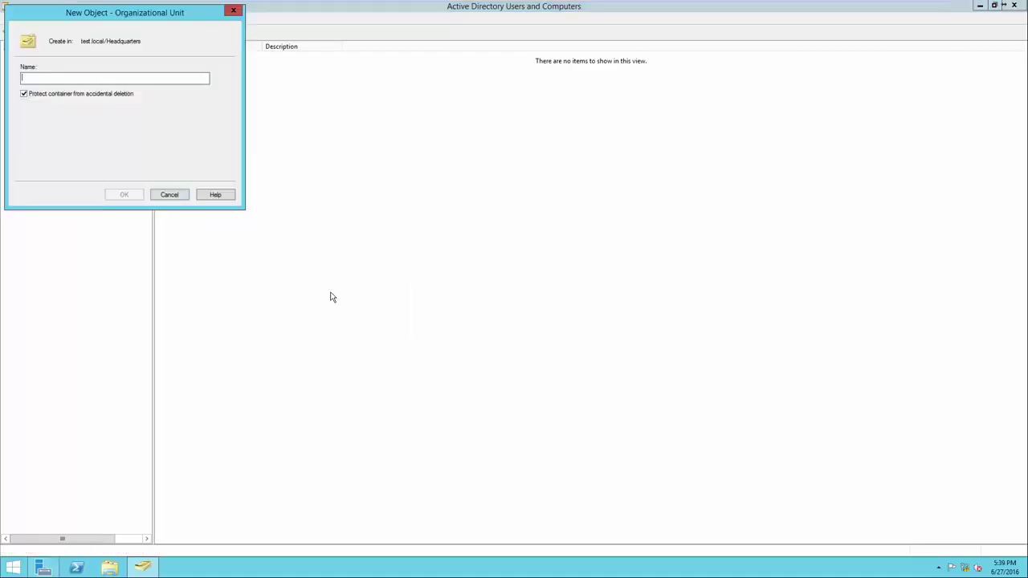
type("Compu")
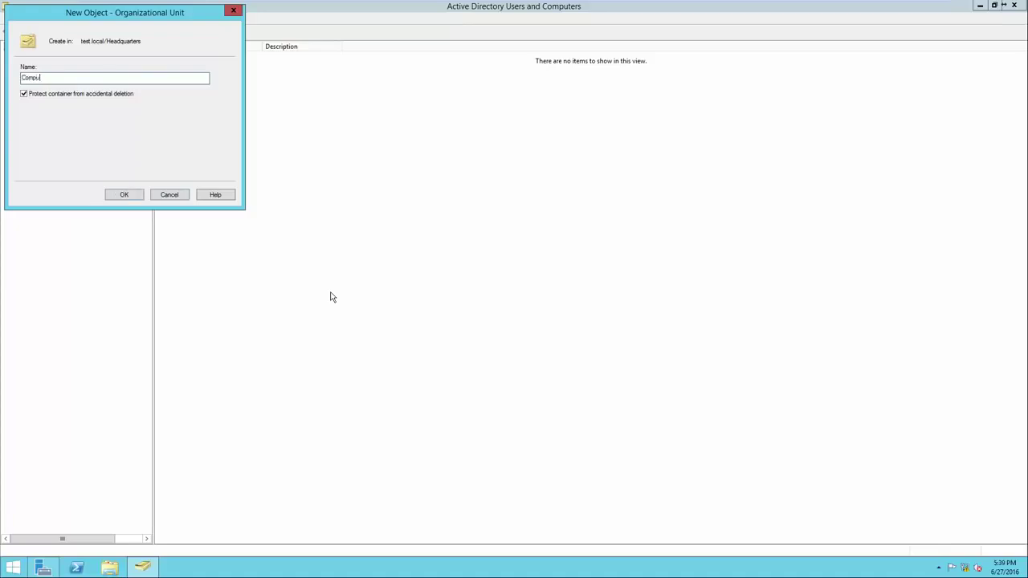
type("ters - Headquarters")
left_click(125, 194)
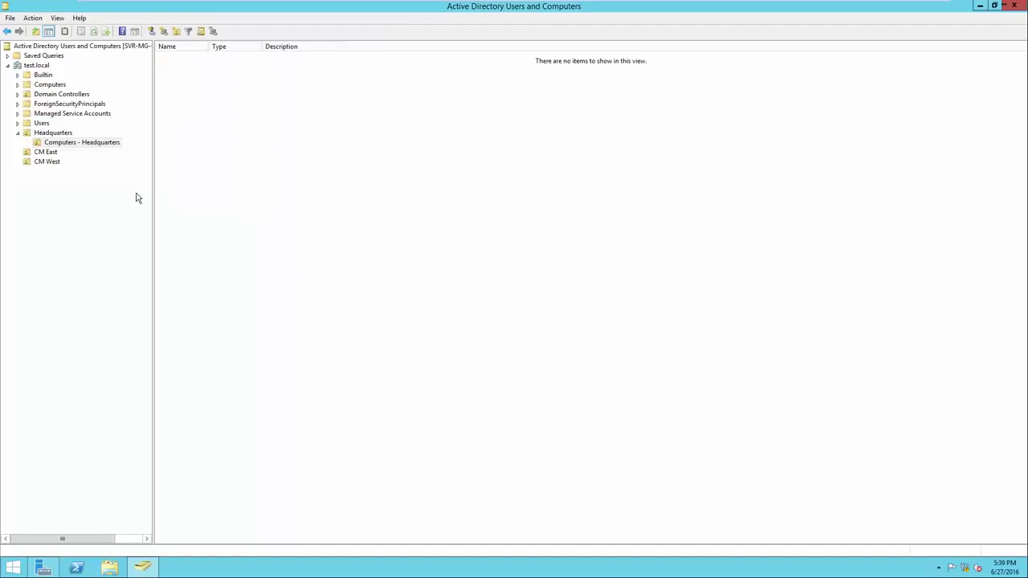
Step: Create a 'Computers - CM East' child OU inside CM East
left_click(59, 133)
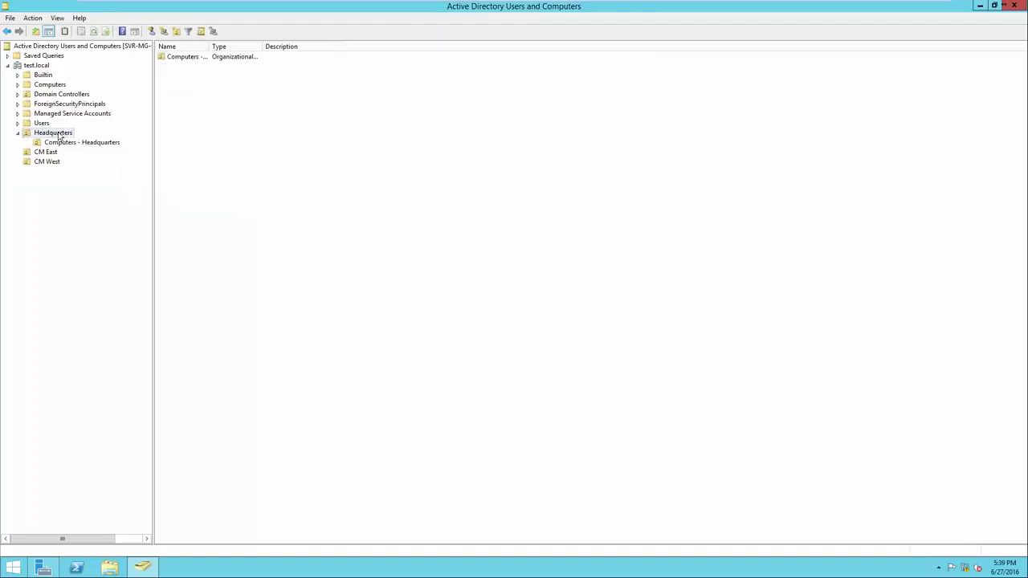
left_click(69, 144)
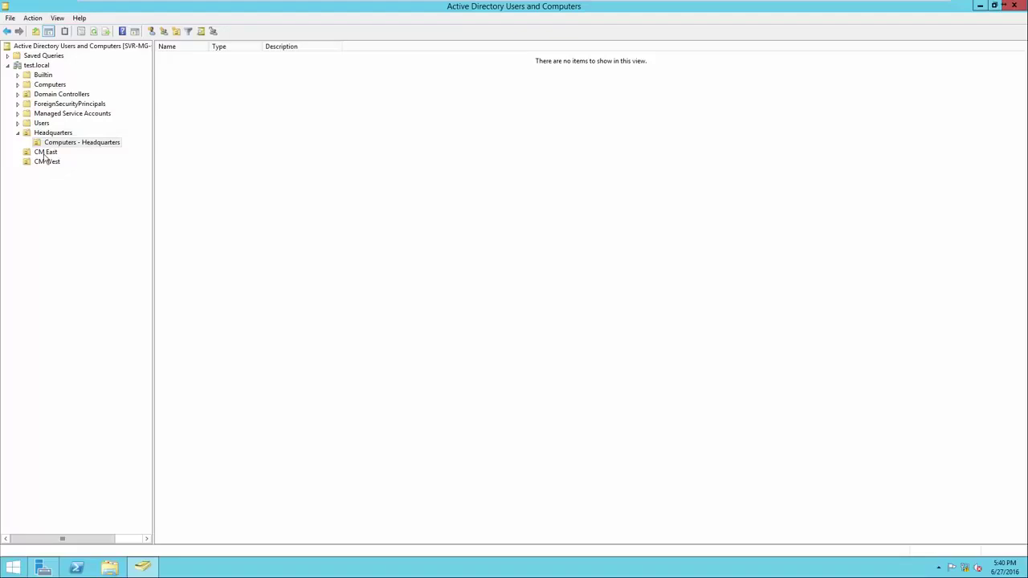
right_click(45, 157)
mouse_move(68, 199)
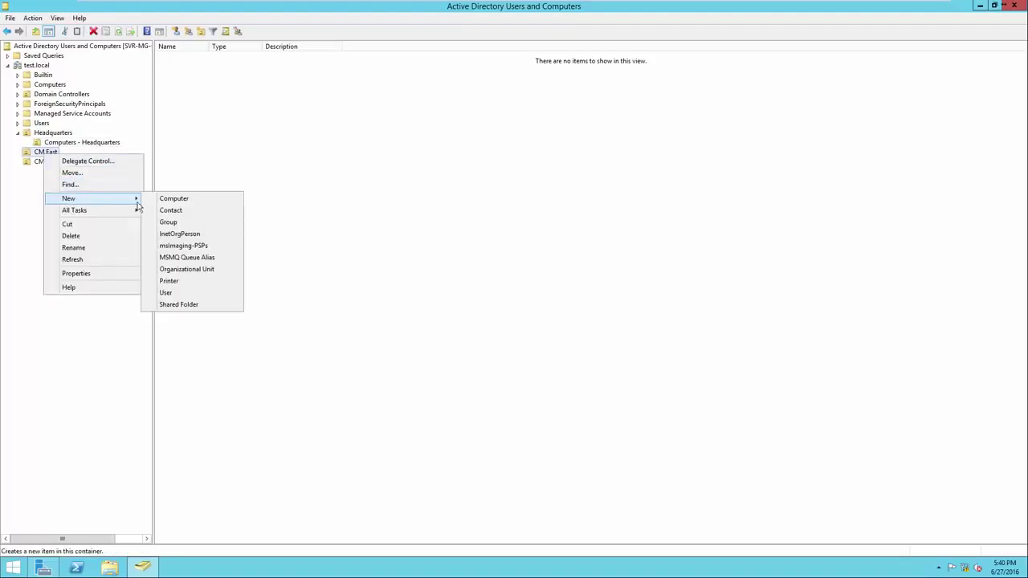
left_click(173, 268)
left_click_drag(95, 25, 265, 126)
type("Co")
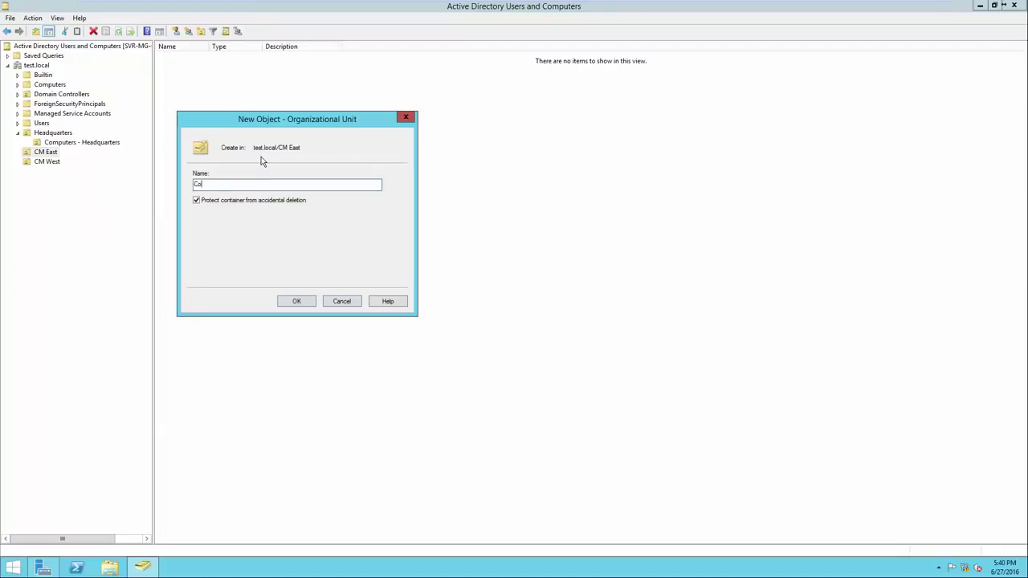
type("mputers - CM East")
left_click(296, 301)
Step: Create a 'Computers - CM West' child OU inside CM West
right_click(48, 170)
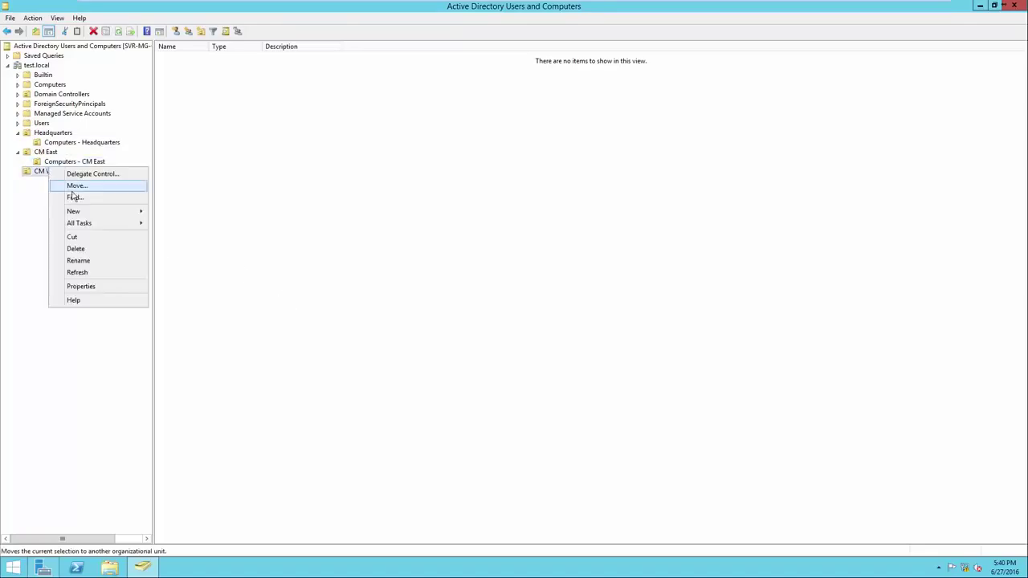
mouse_move(91, 213)
left_click(190, 281)
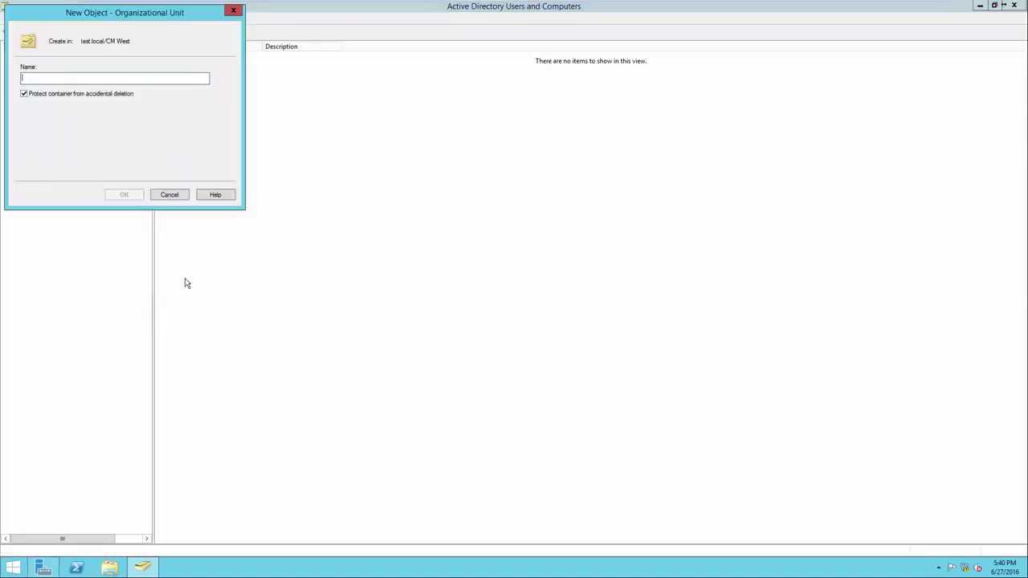
type("Compute")
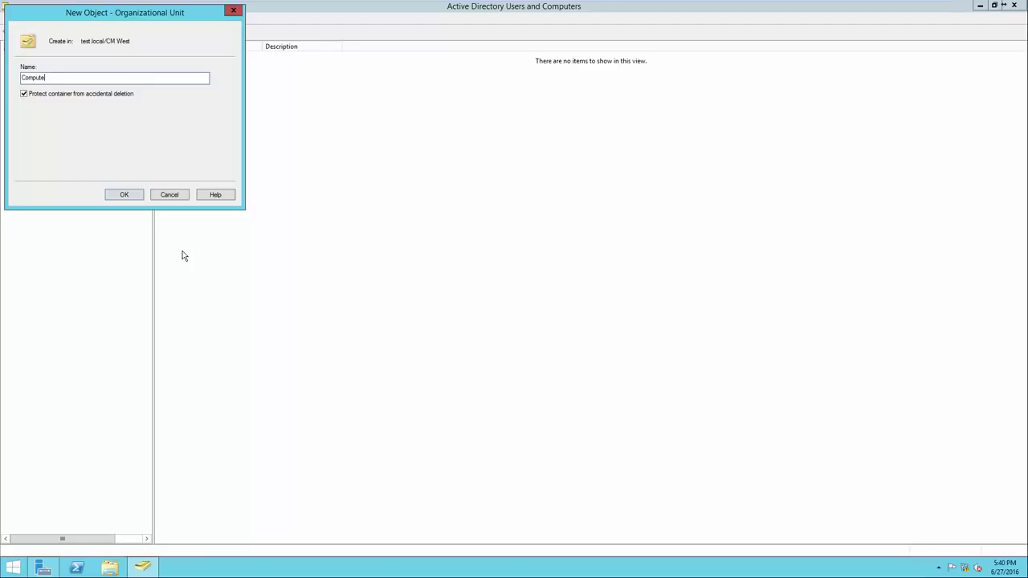
type("rs - CM")
key("BackSpace")
type("M West")
left_click(127, 197)
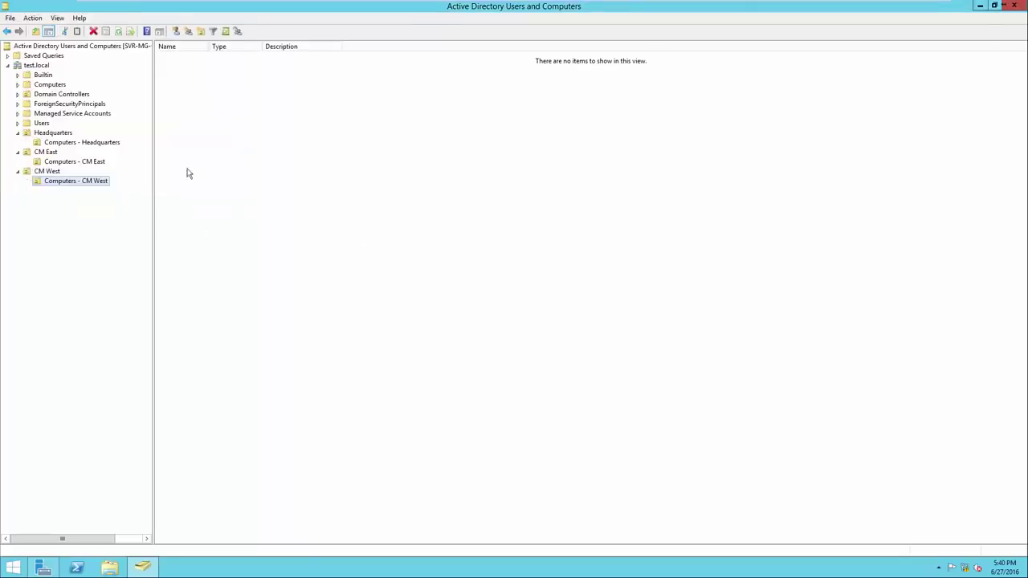
Step: Browse Headquarters, CM East, CM West and each of their Computers child OUs
left_click(68, 134)
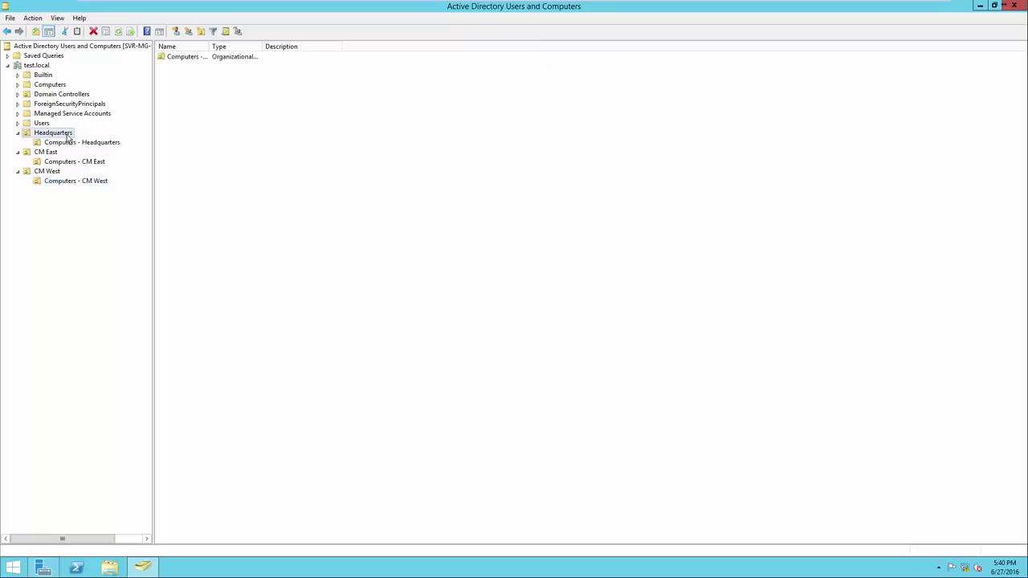
left_click(58, 154)
left_click(56, 172)
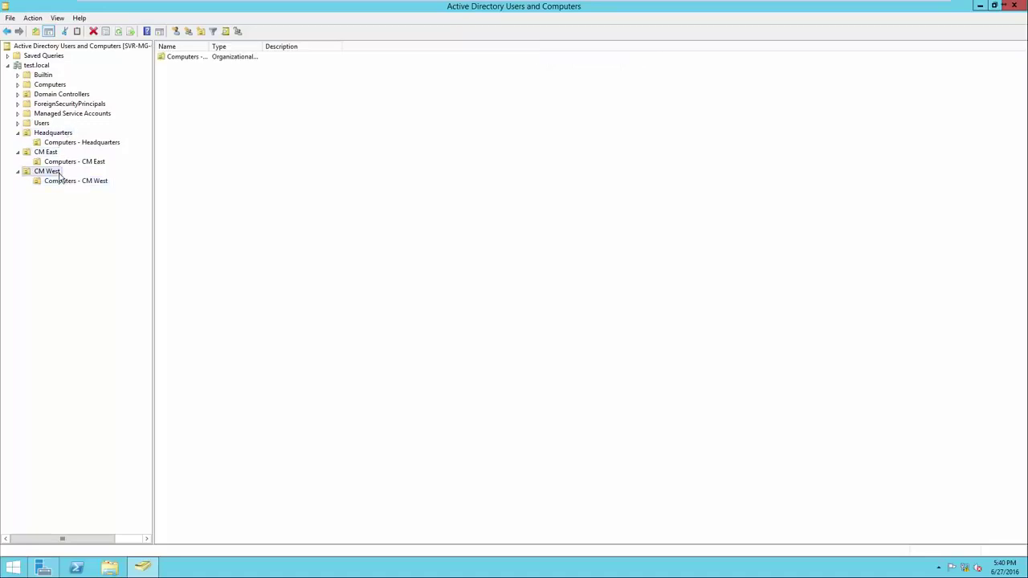
left_click(98, 144)
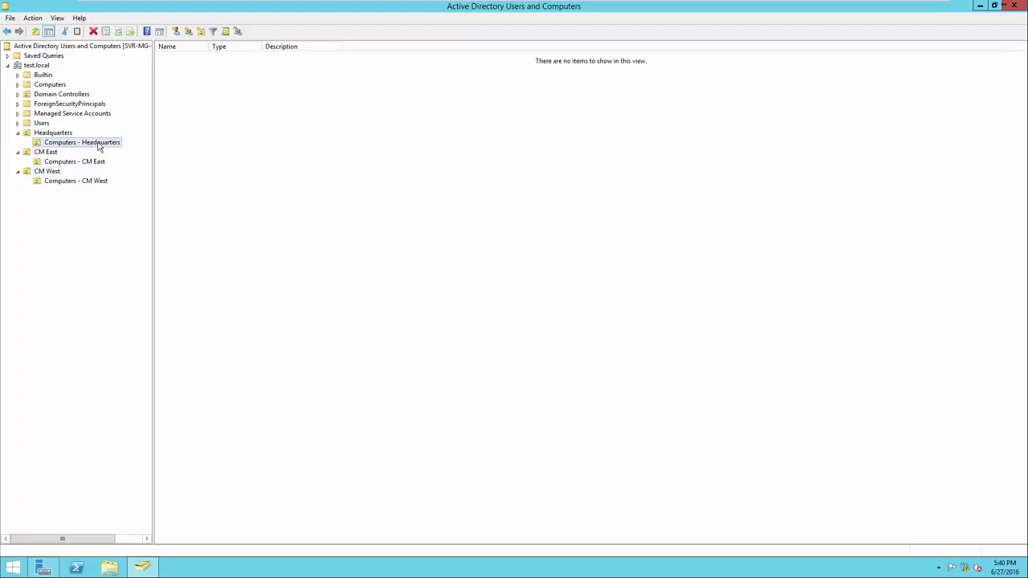
left_click(96, 163)
left_click(97, 181)
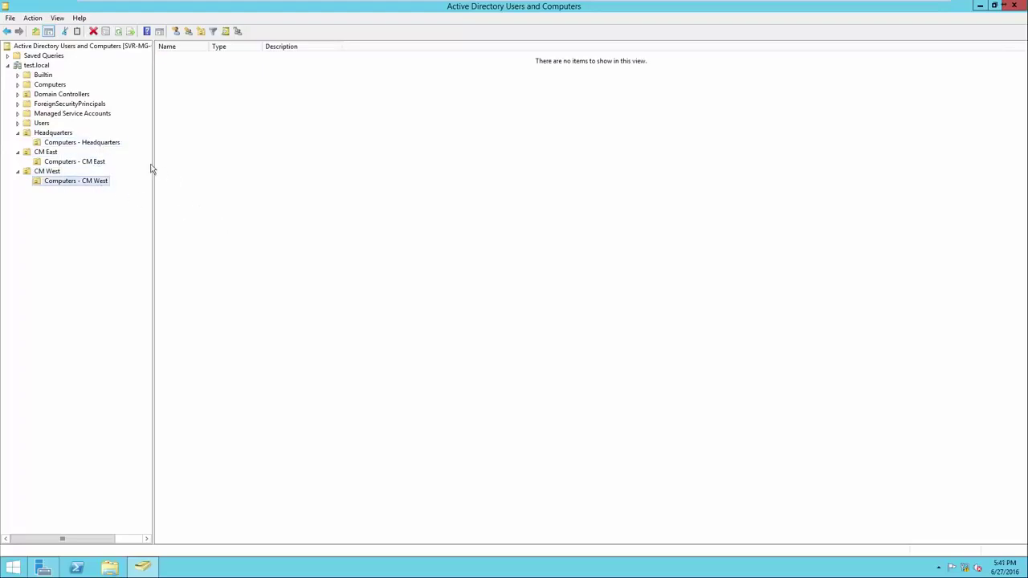
left_click(57, 135)
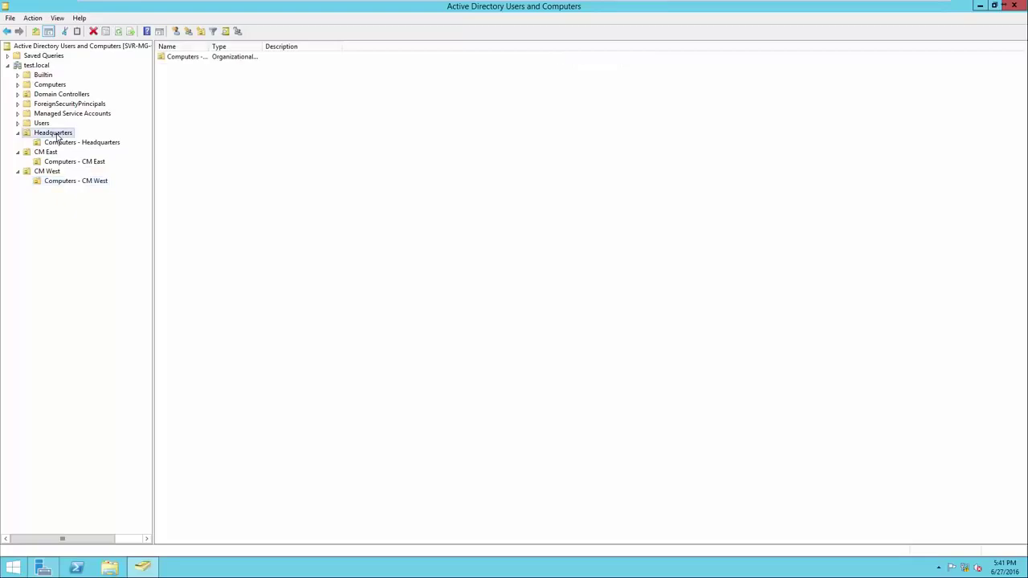
left_click(57, 154)
left_click(58, 172)
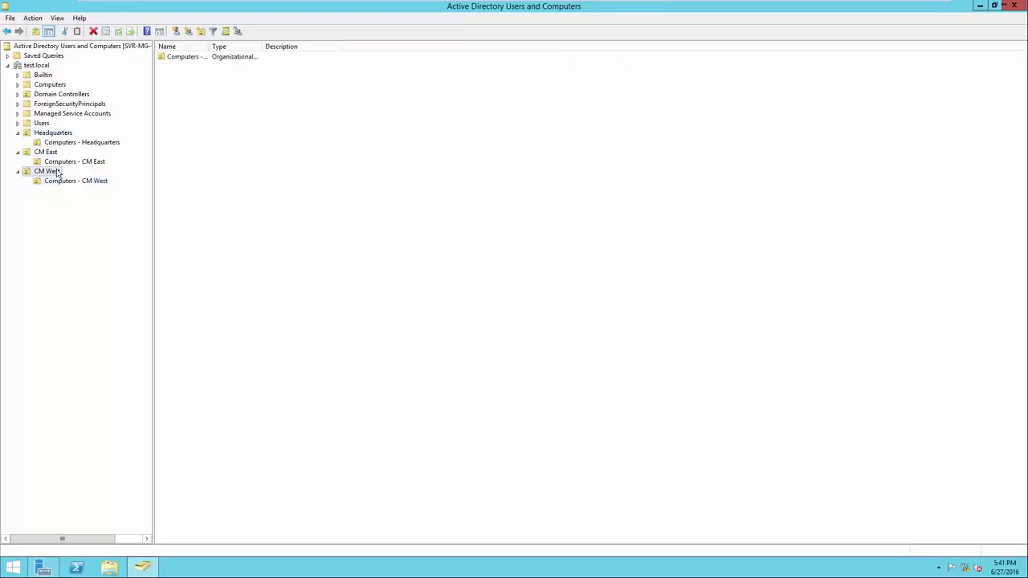
left_click(60, 135)
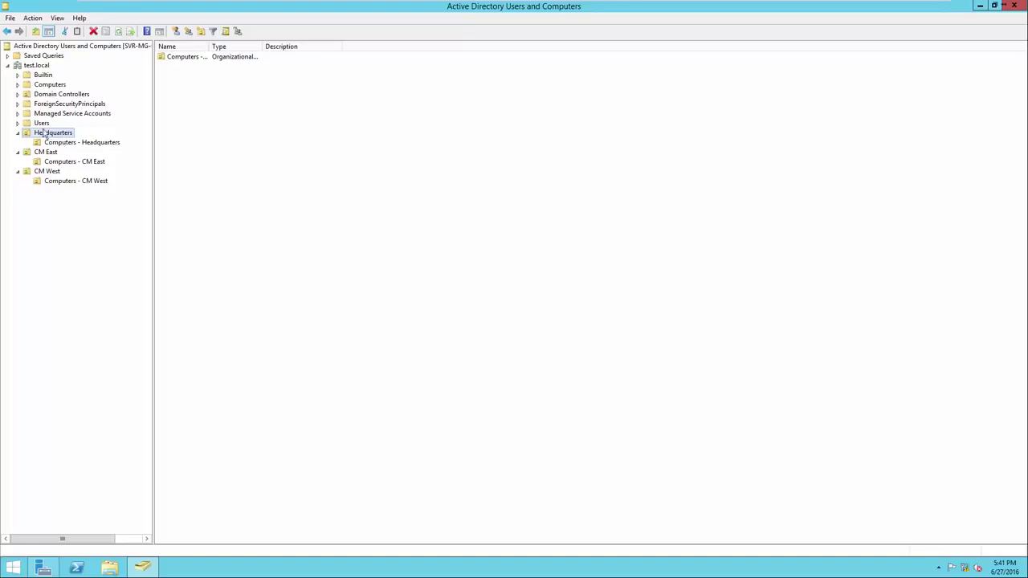
Step: Create the 'Administative' security group in the Headquarters OU
left_click(44, 137)
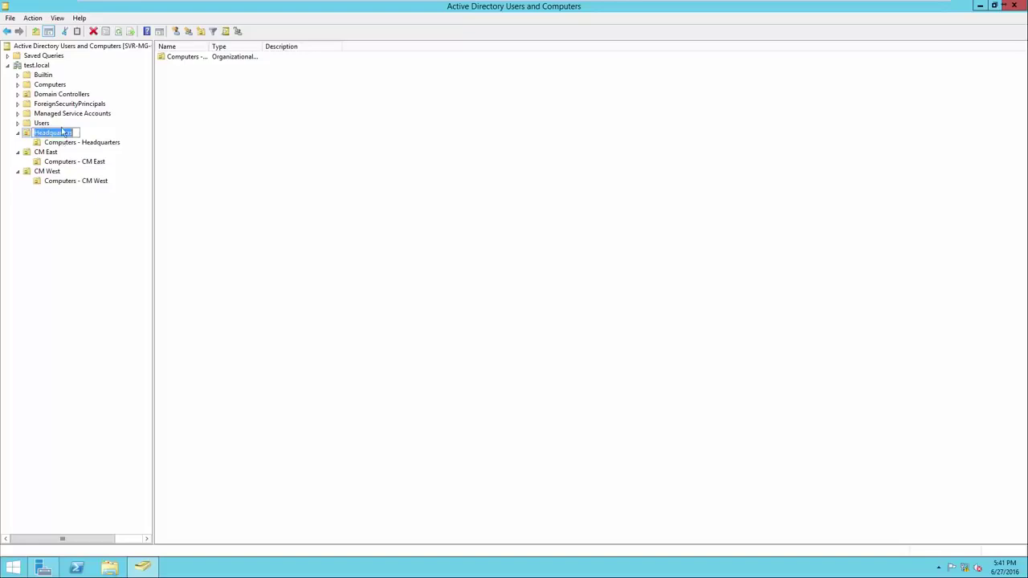
right_click(250, 149)
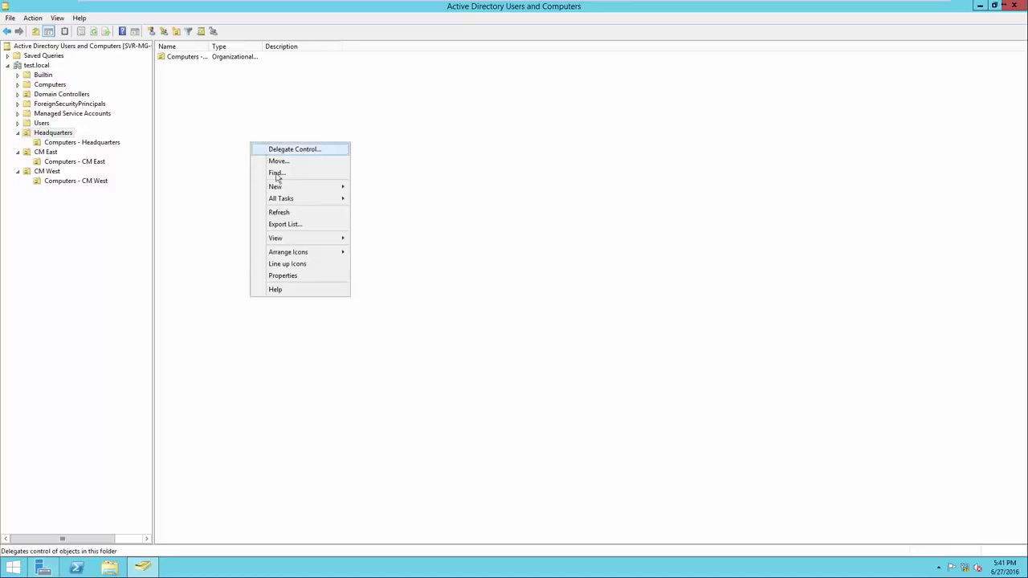
mouse_move(286, 191)
left_click(379, 222)
left_click(221, 195)
right_click(283, 190)
mouse_move(313, 229)
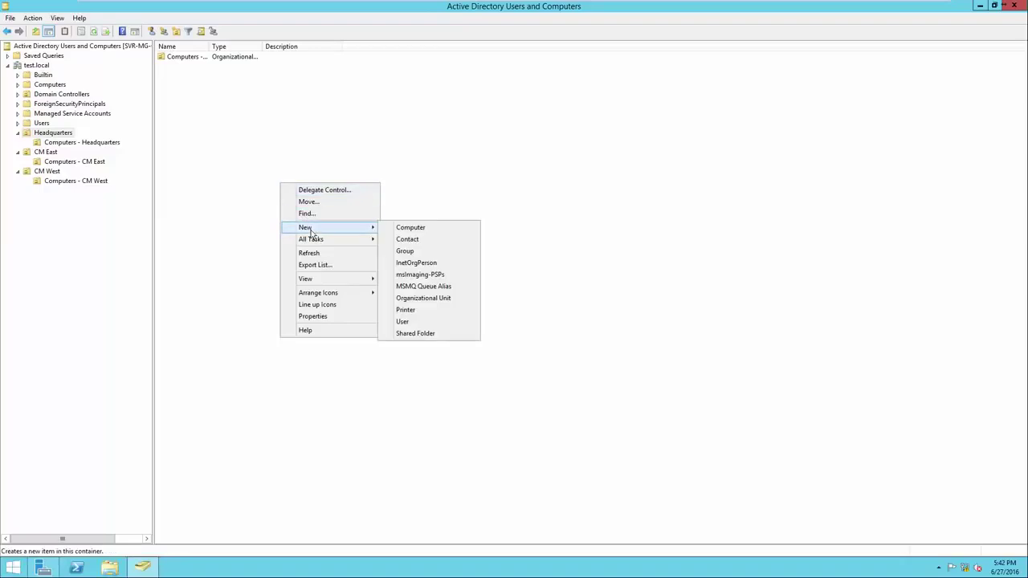
left_click(427, 255)
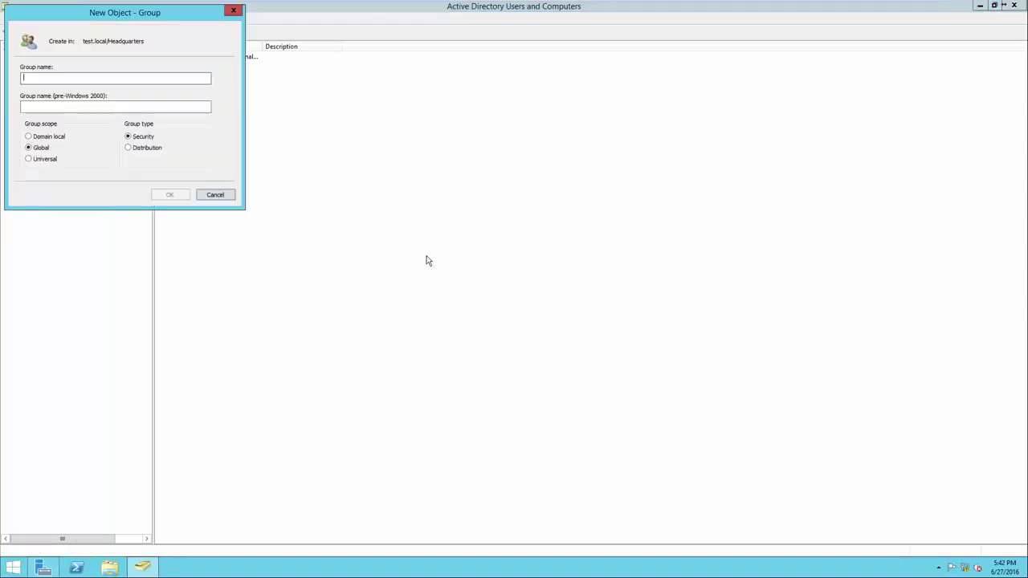
left_click_drag(122, 20, 318, 125)
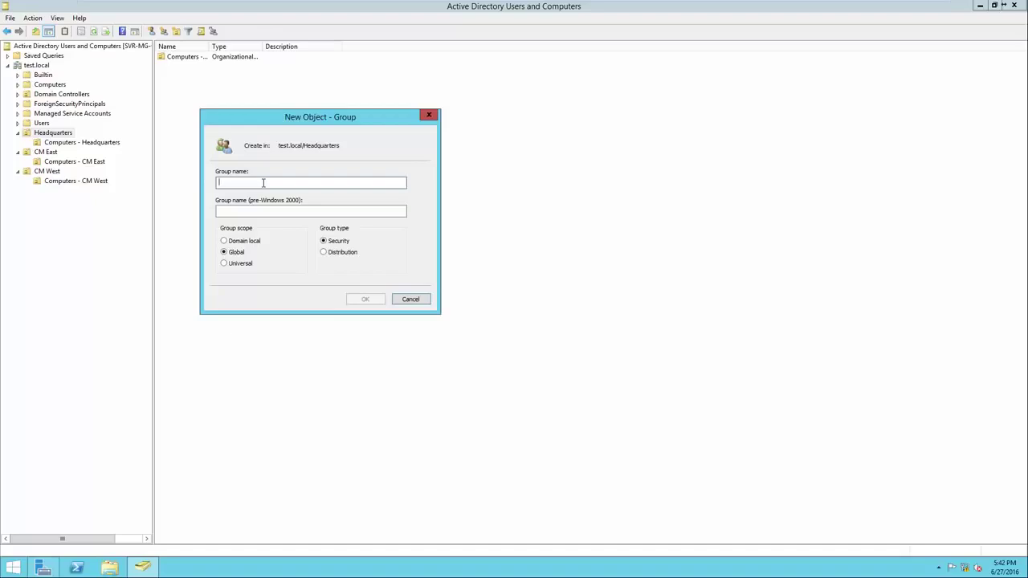
type("Administa")
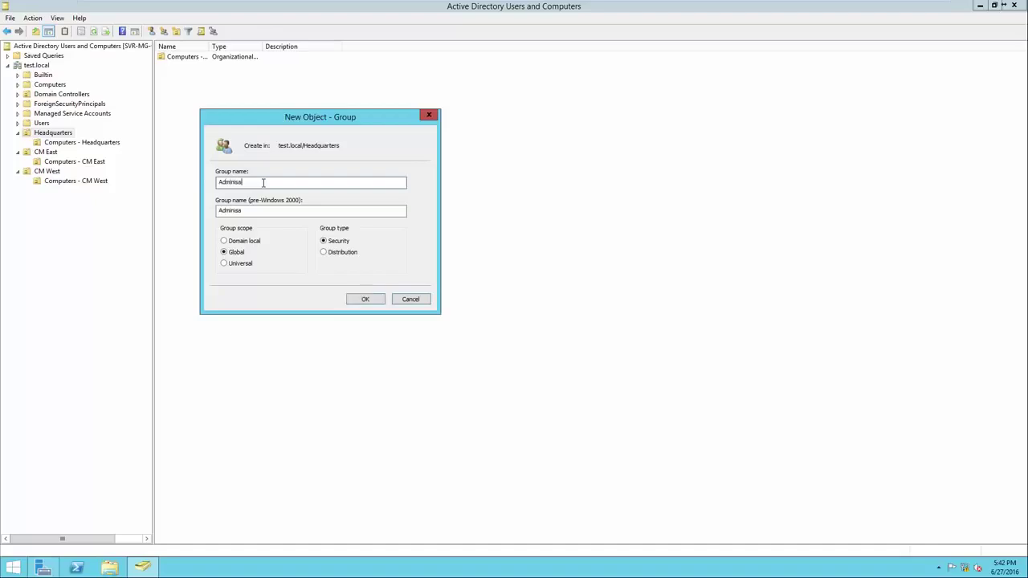
type("tive")
left_click(364, 299)
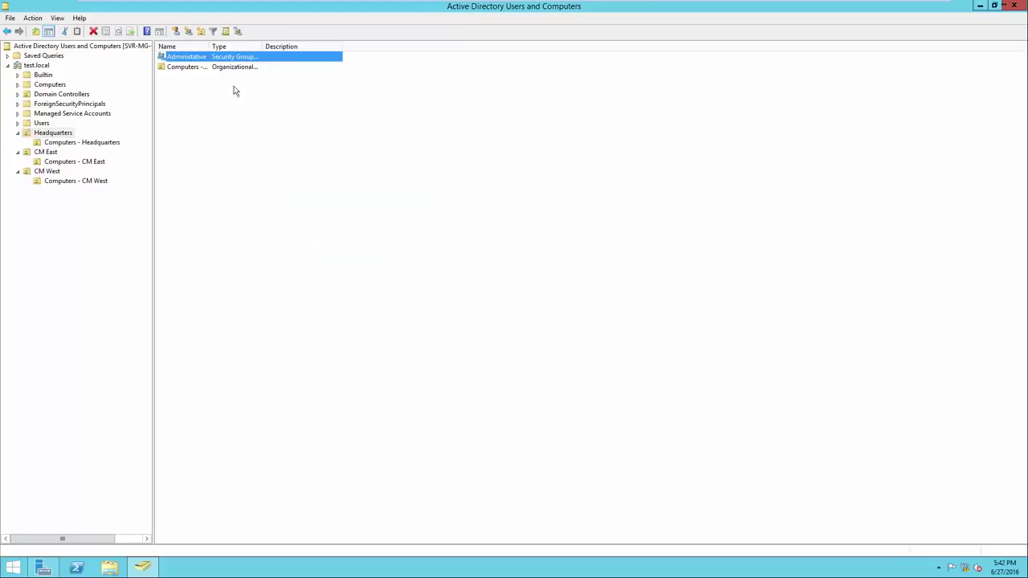
Step: Widen the Name column and create the Accounting group in Headquarters
left_click_drag(210, 46, 229, 50)
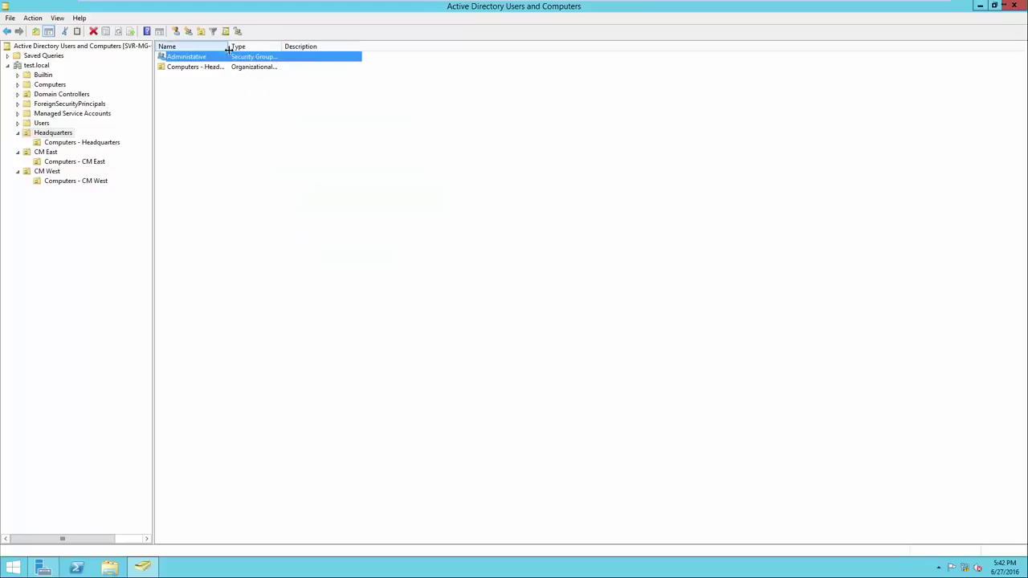
right_click(269, 146)
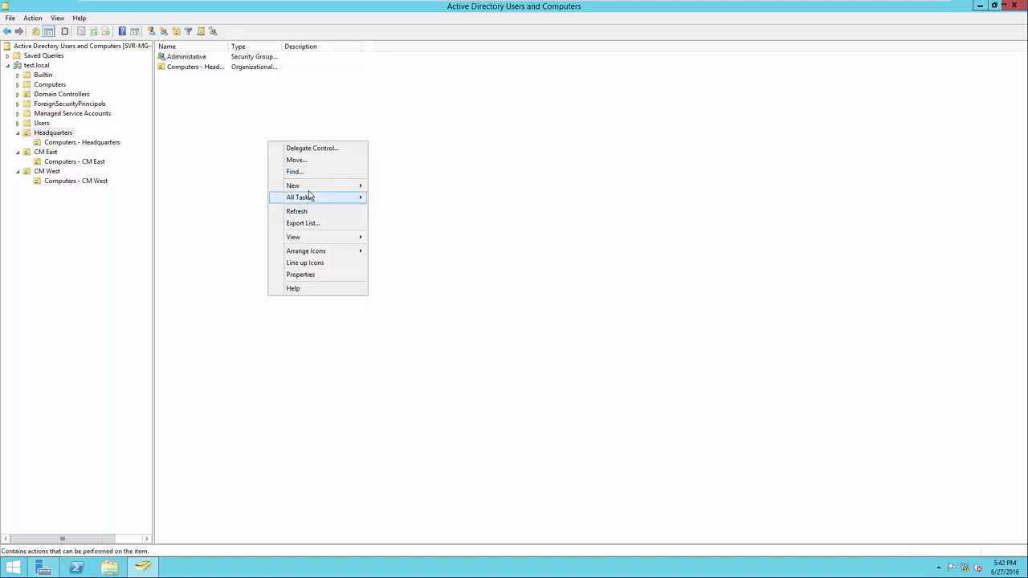
left_click(313, 188)
left_click(387, 210)
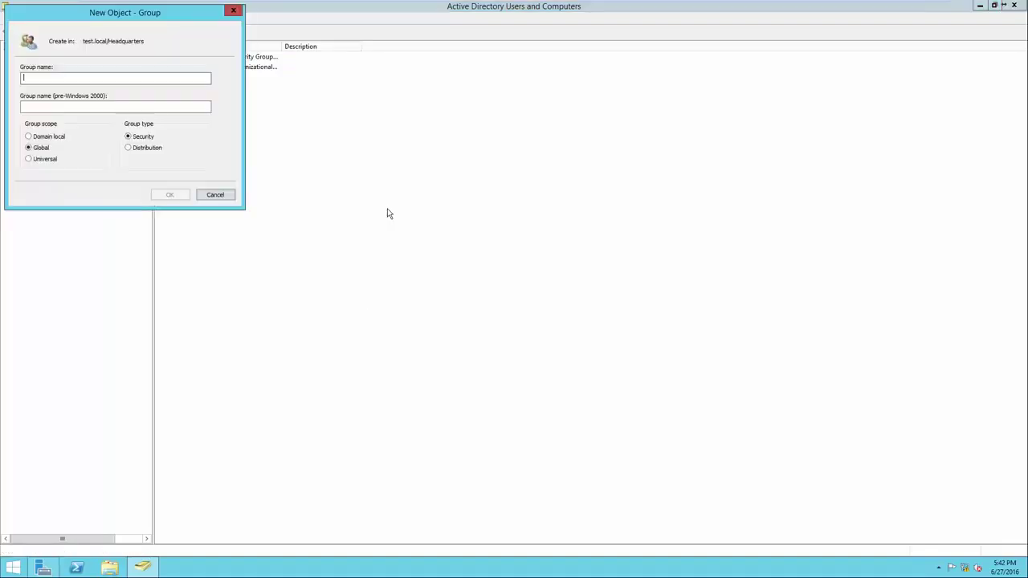
type("Accounting")
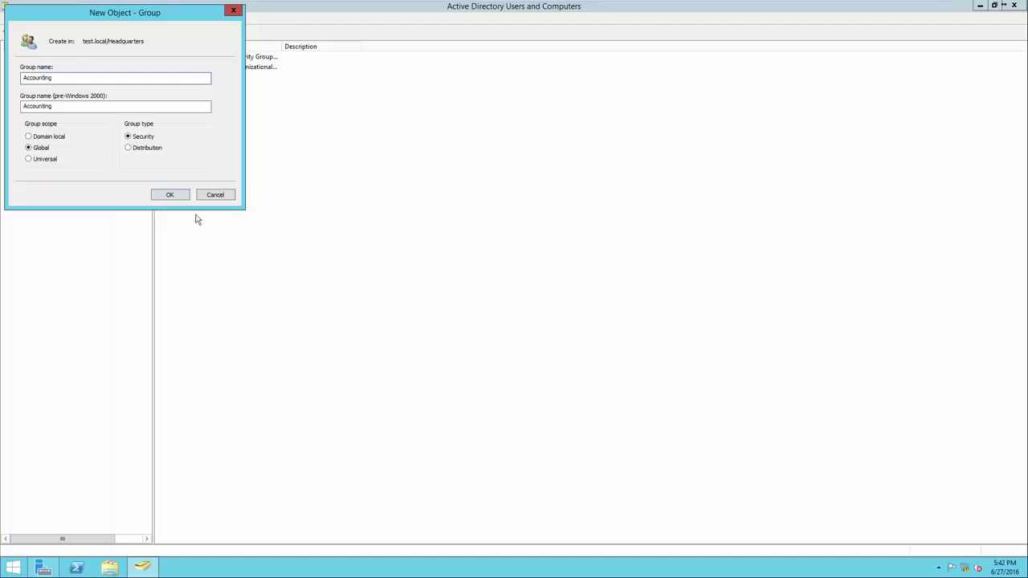
left_click(178, 193)
Step: Create the HR group in Headquarters
right_click(296, 165)
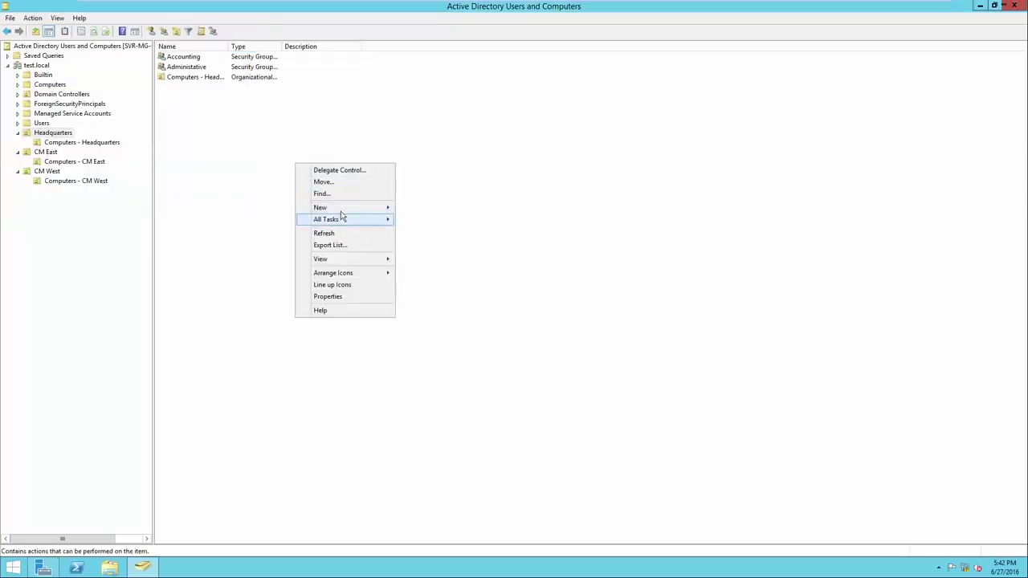
mouse_move(348, 210)
left_click(422, 232)
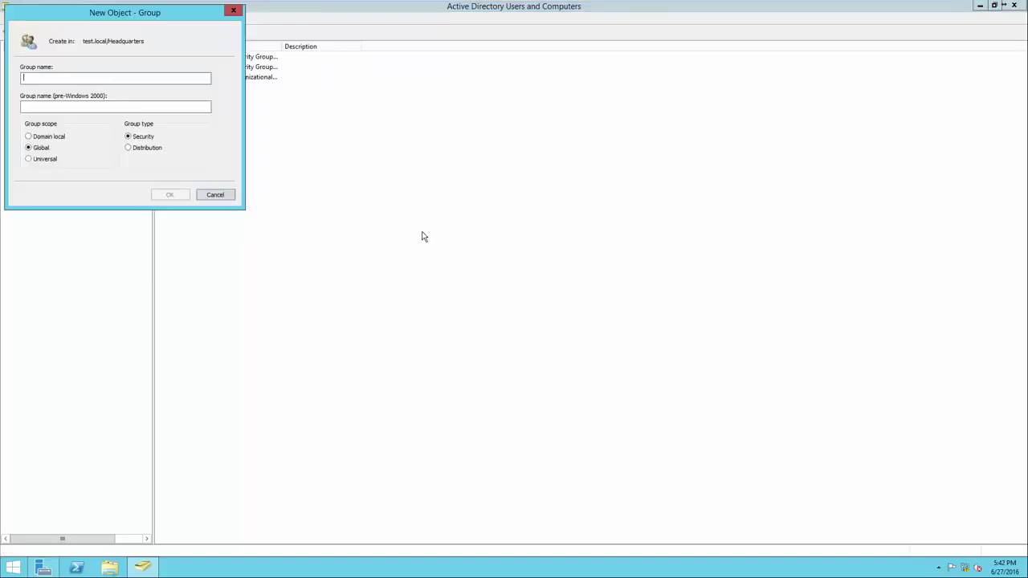
type("HR")
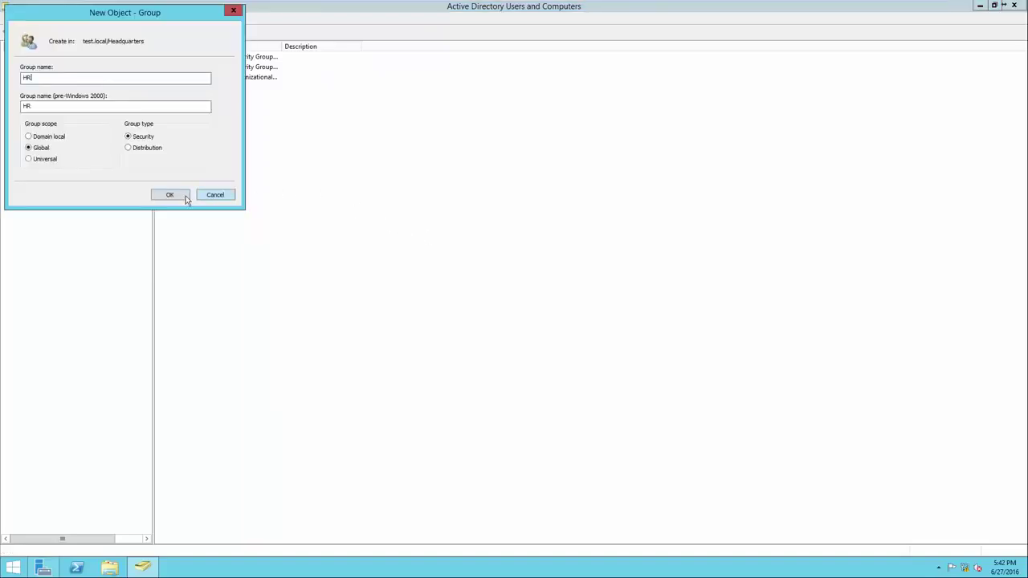
left_click(184, 197)
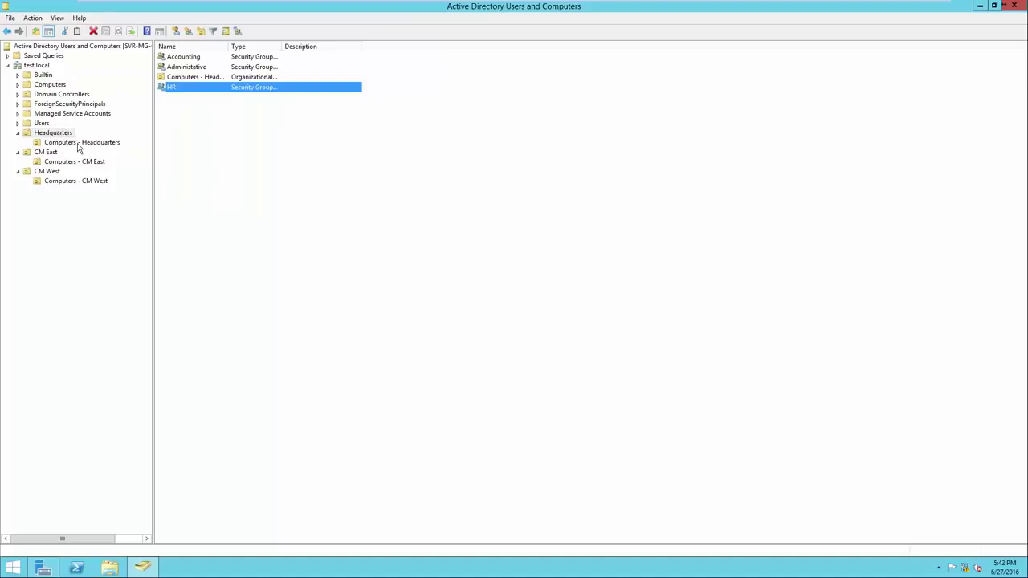
left_click(59, 134)
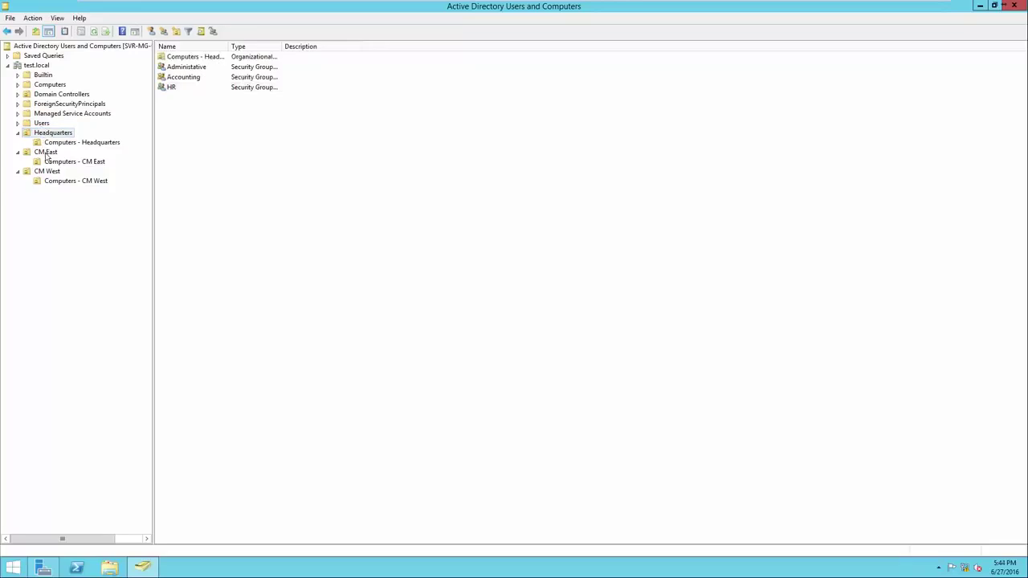
Step: Create the 'Sales - CM East' security group in the CM East OU
left_click(47, 155)
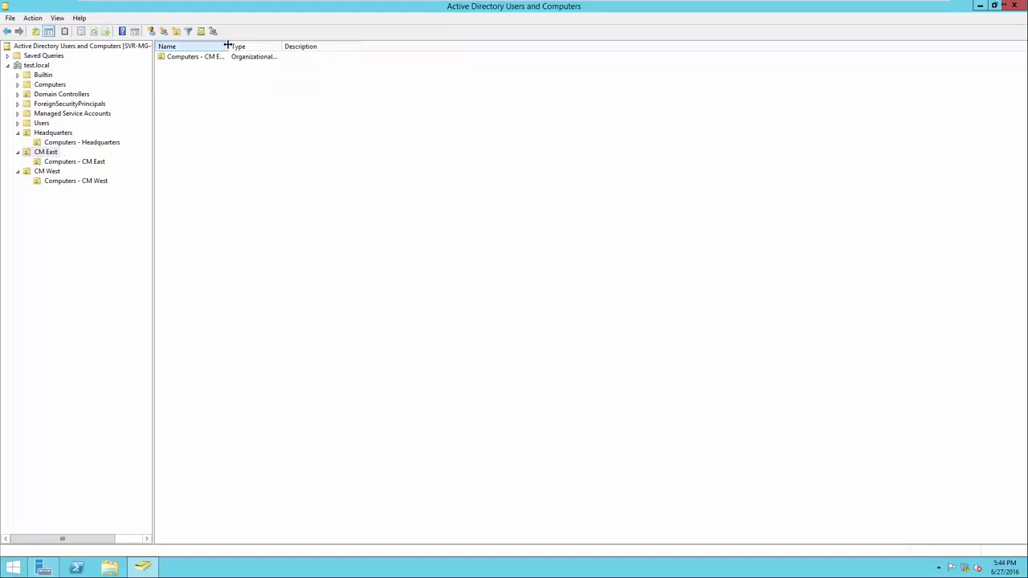
left_click_drag(229, 45, 278, 43)
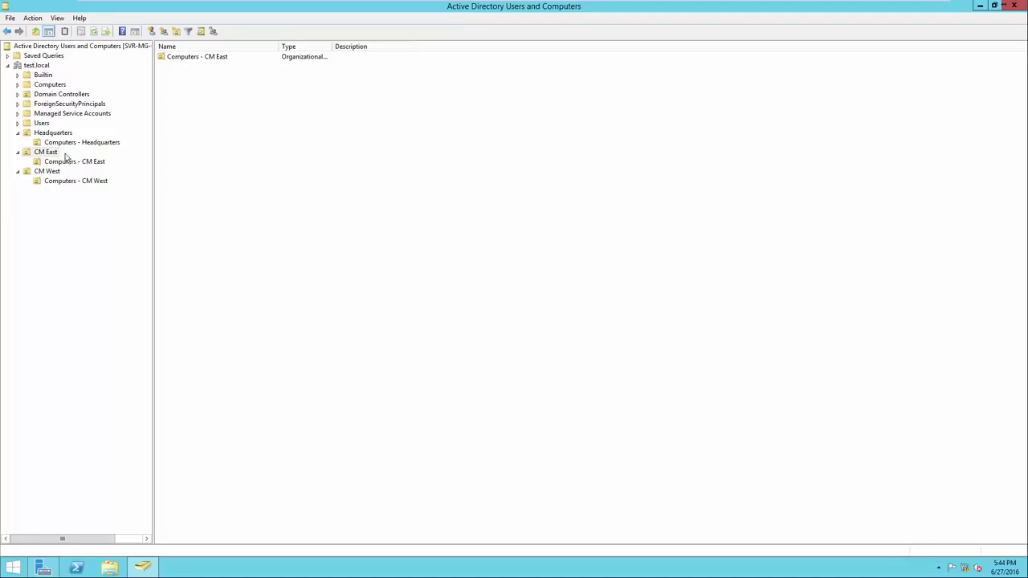
right_click(174, 124)
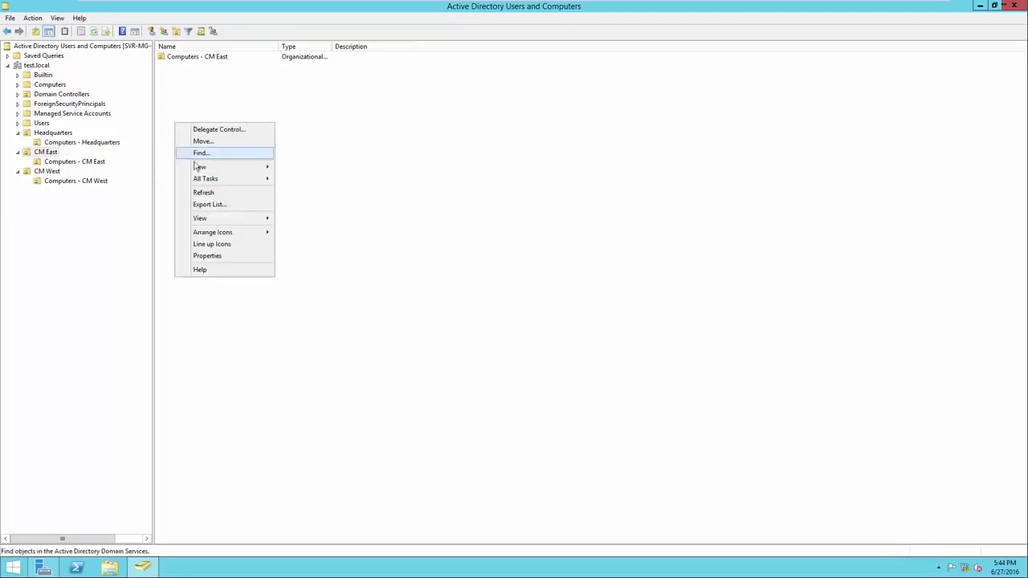
mouse_move(215, 172)
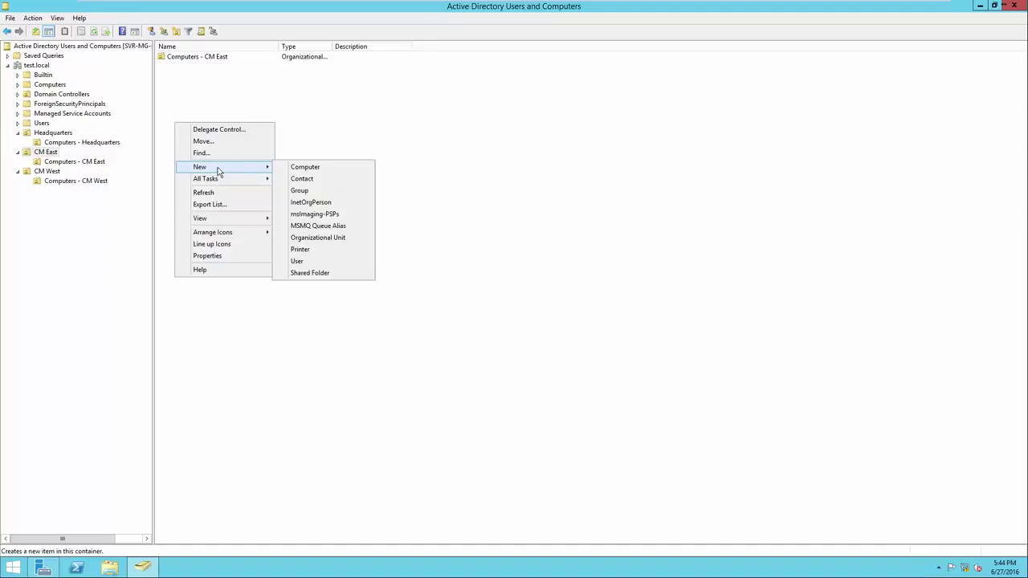
left_click(291, 190)
left_click_drag(125, 18, 280, 121)
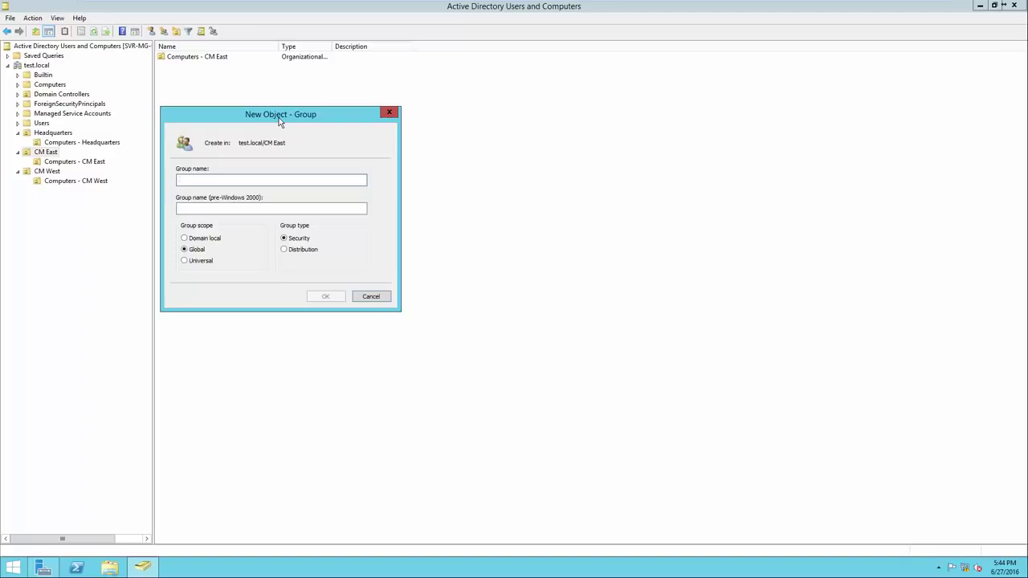
type("Sales - CM East")
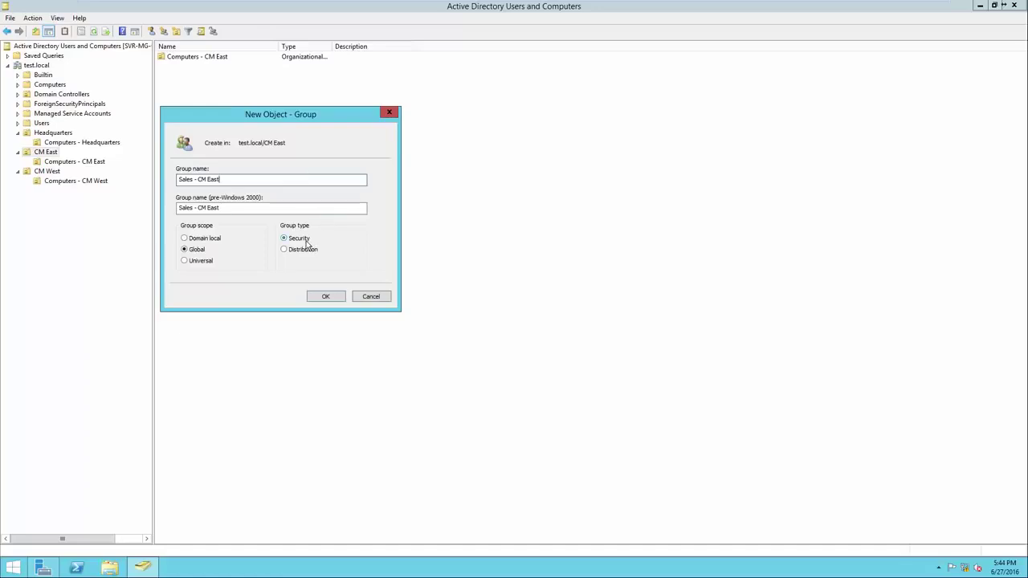
left_click(321, 296)
Step: Create the 'Mechanics - CM East' group in CM East
right_click(254, 187)
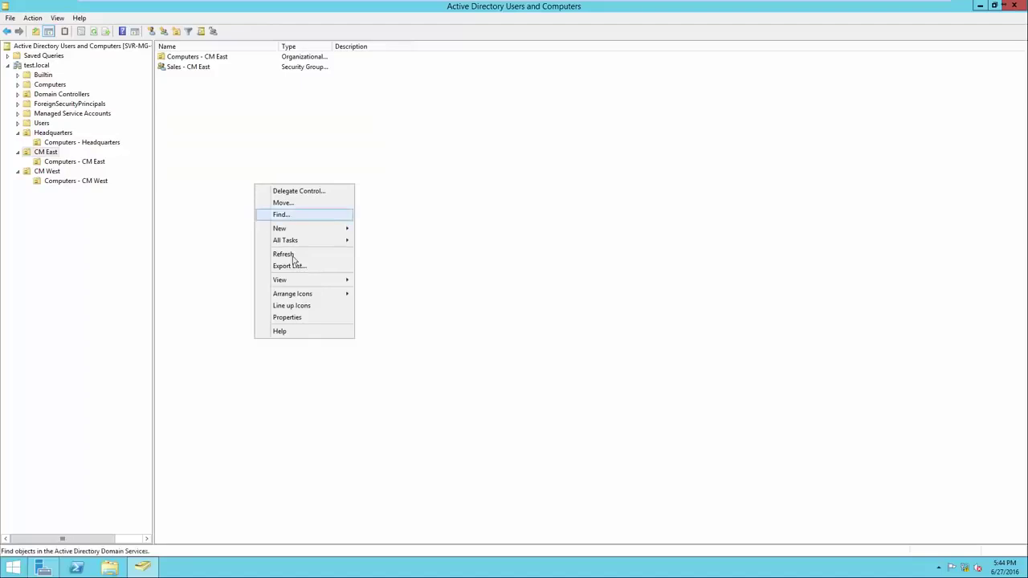
mouse_move(300, 229)
left_click(379, 254)
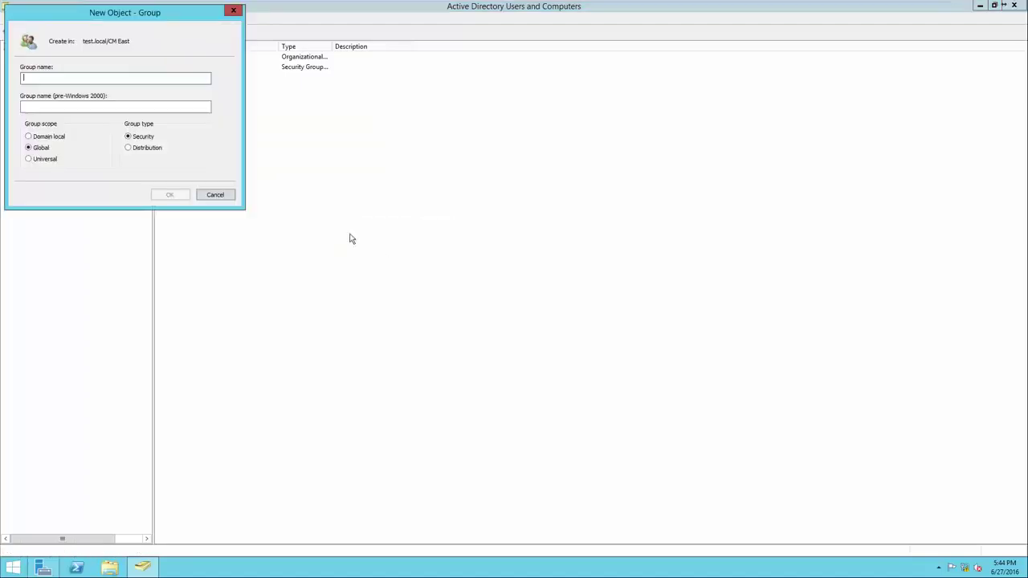
left_click_drag(131, 12, 319, 137)
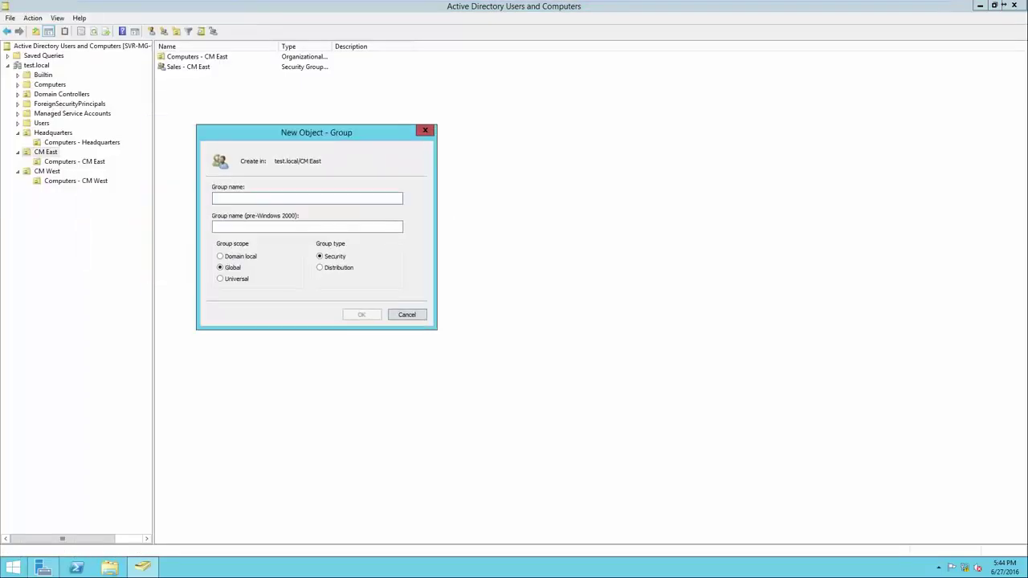
type("Mechanics ")
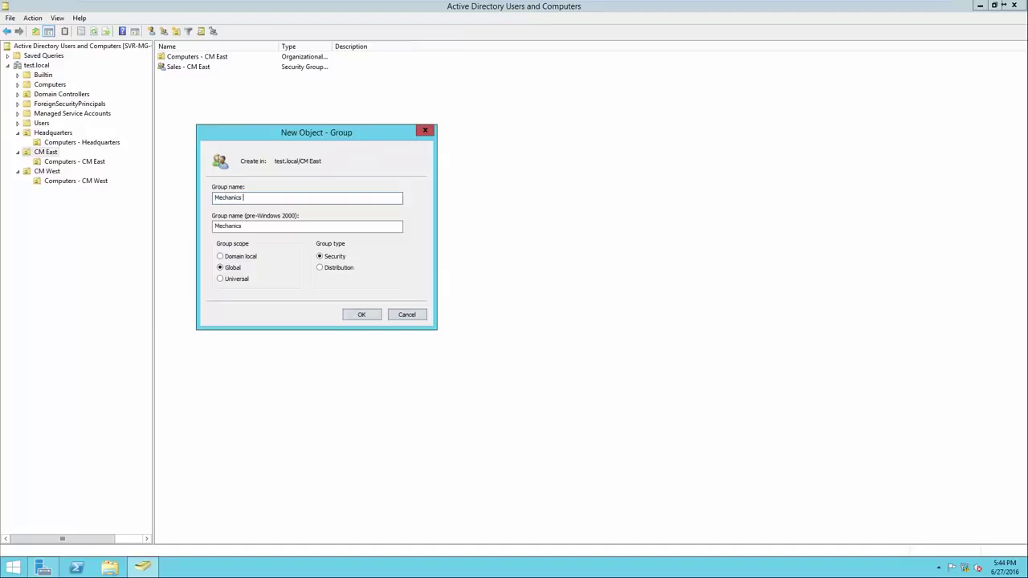
type("- CM East")
key("Return")
Step: Create the 'Management - CM East' group and widen the Name column
right_click(230, 160)
mouse_move(252, 207)
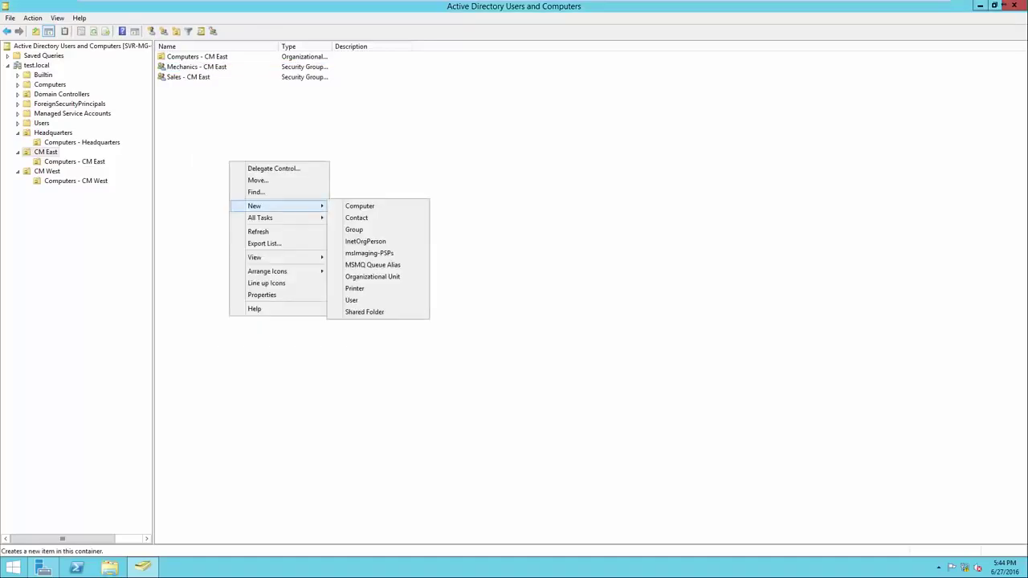
left_click(361, 230)
type("Ma")
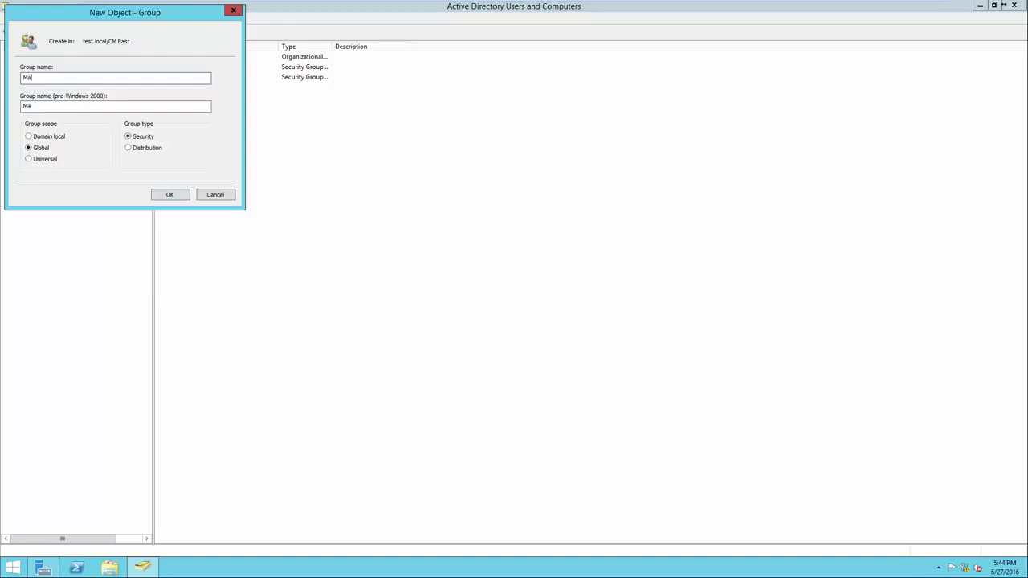
type("nagement - CM East")
key("Return")
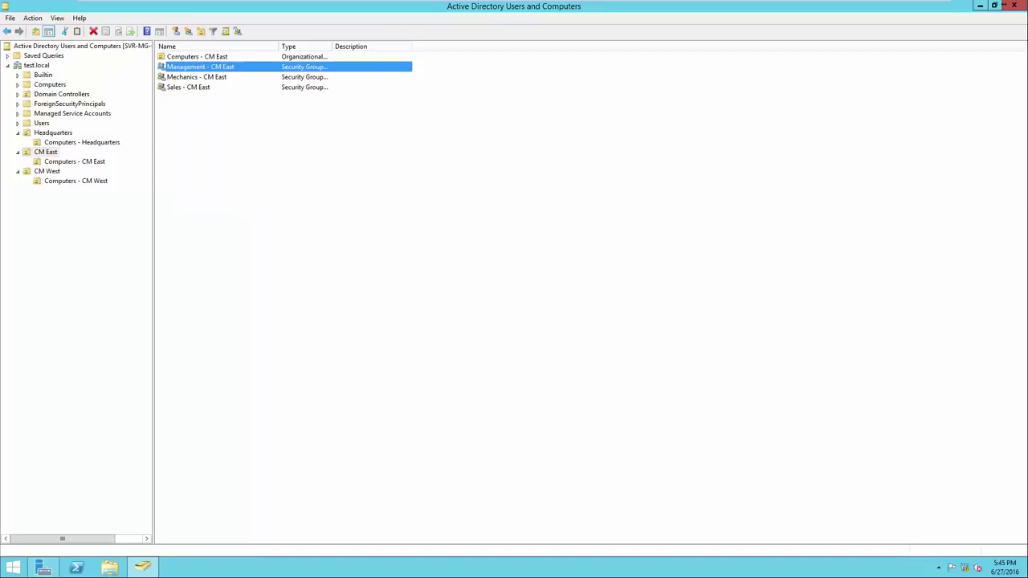
left_click_drag(279, 46, 318, 46)
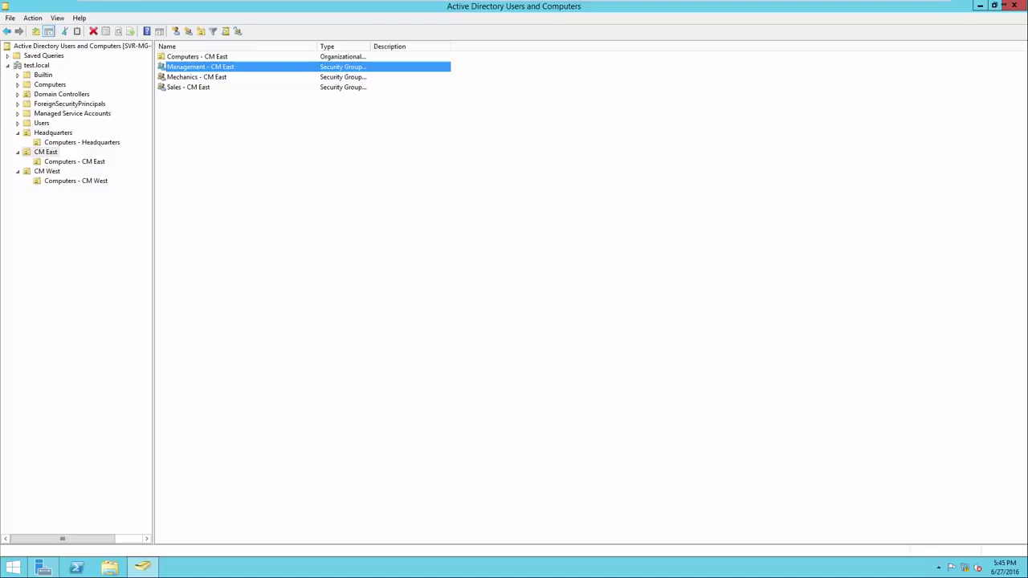
left_click(47, 171)
Step: Create a Sales group in the CM West OU, then show the Headquarters contents
right_click(174, 147)
mouse_move(209, 192)
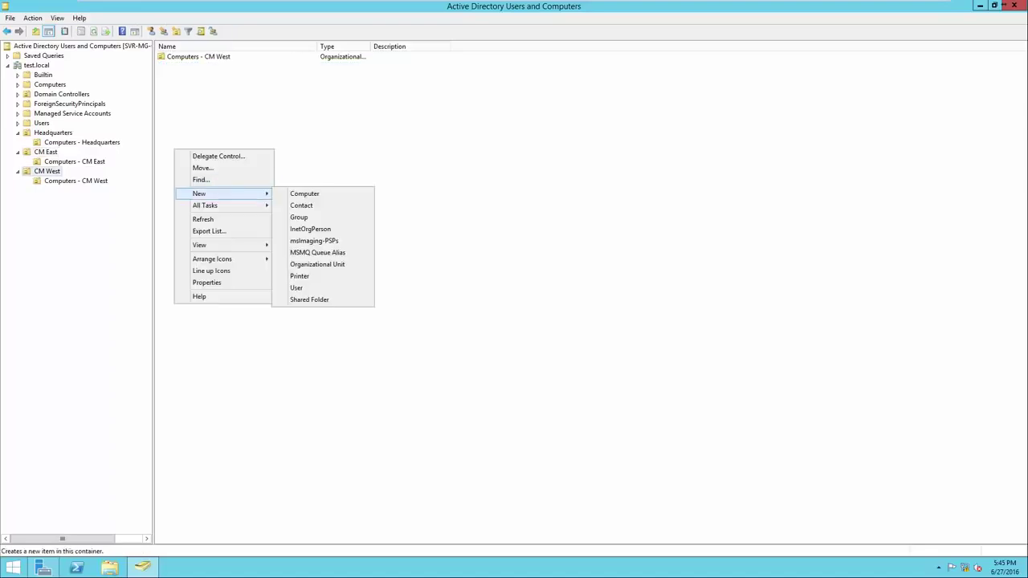
left_click(294, 218)
type("Sales -")
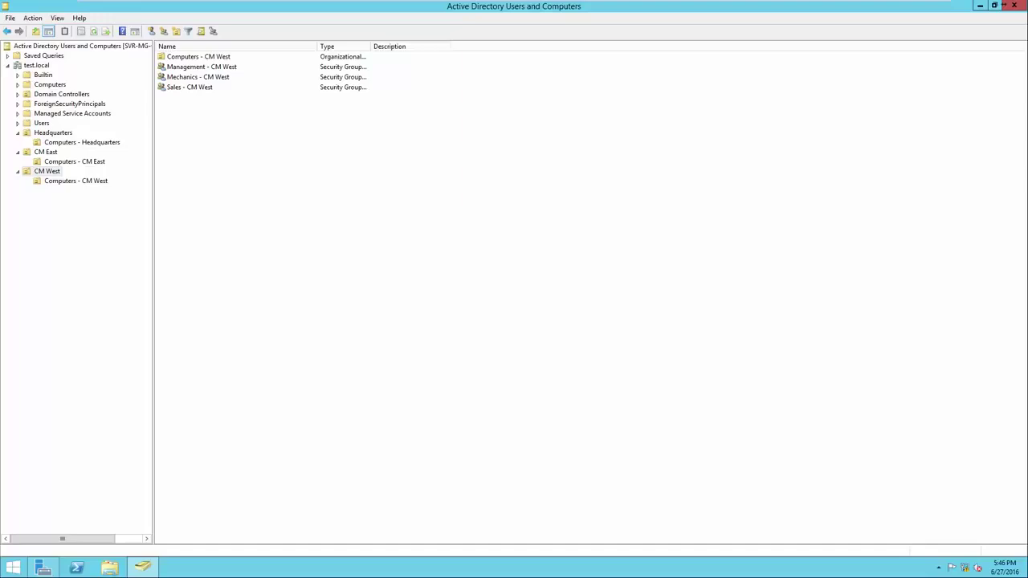
left_click(53, 132)
Step: Start a new user in Headquarters, entering the first name, last name and logon name
right_click(208, 132)
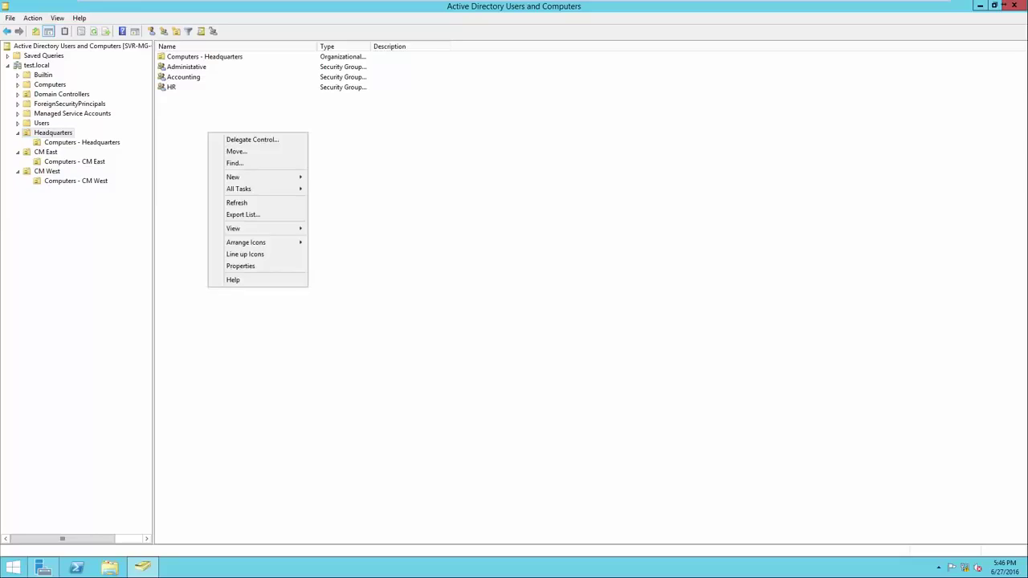
mouse_move(241, 177)
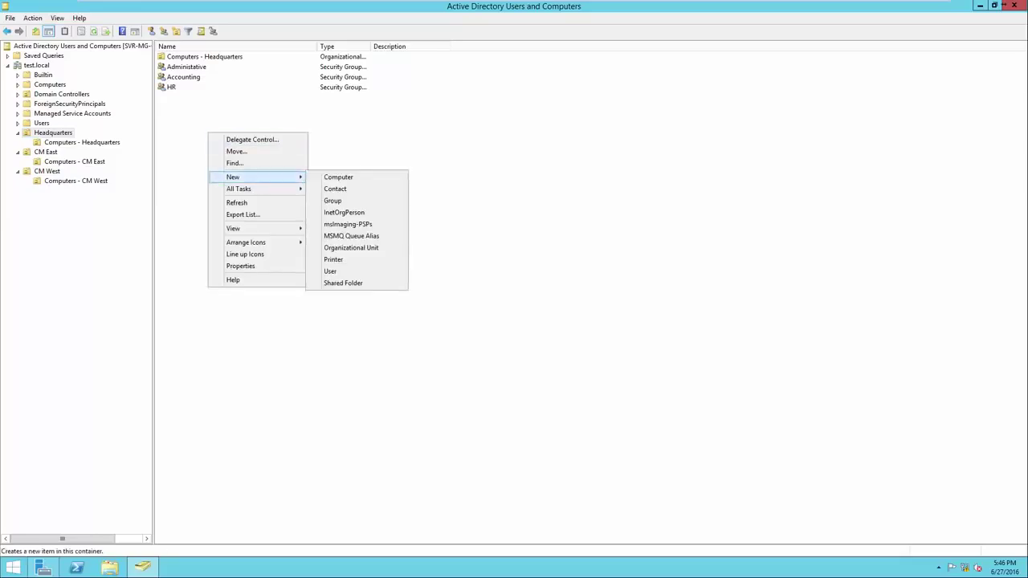
left_click(330, 271)
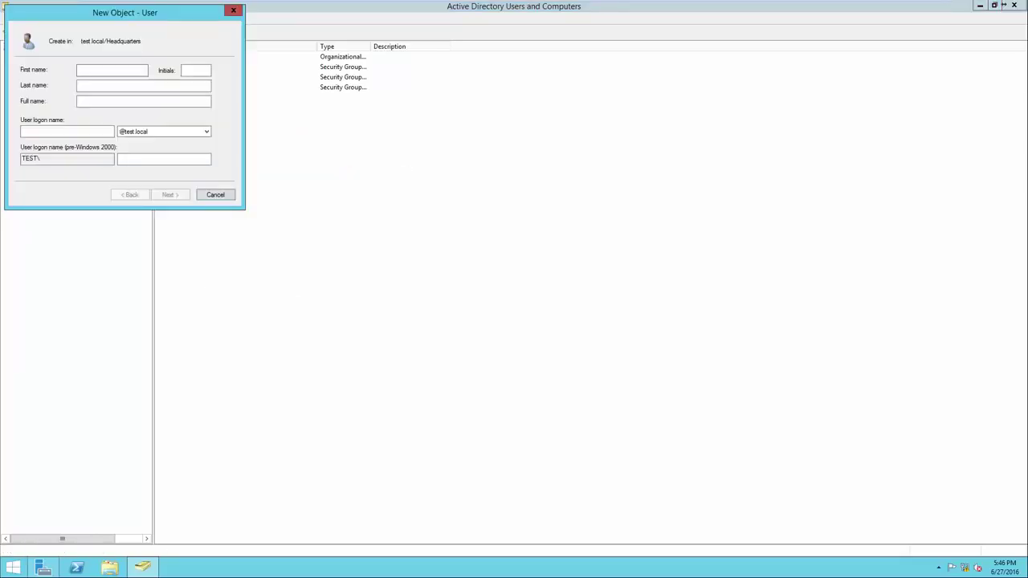
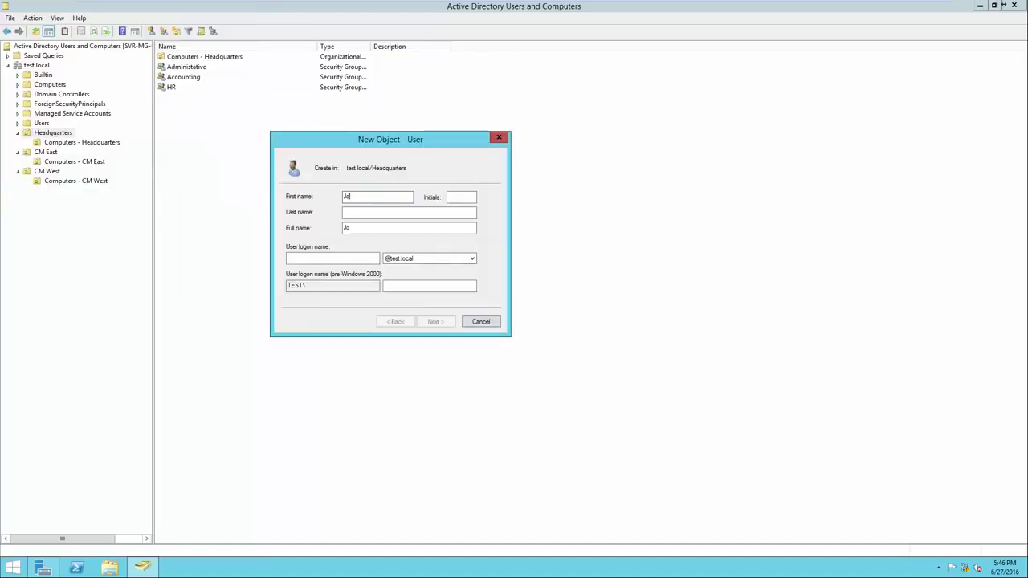
key("Tab")
key("Tab")
key("Tab")
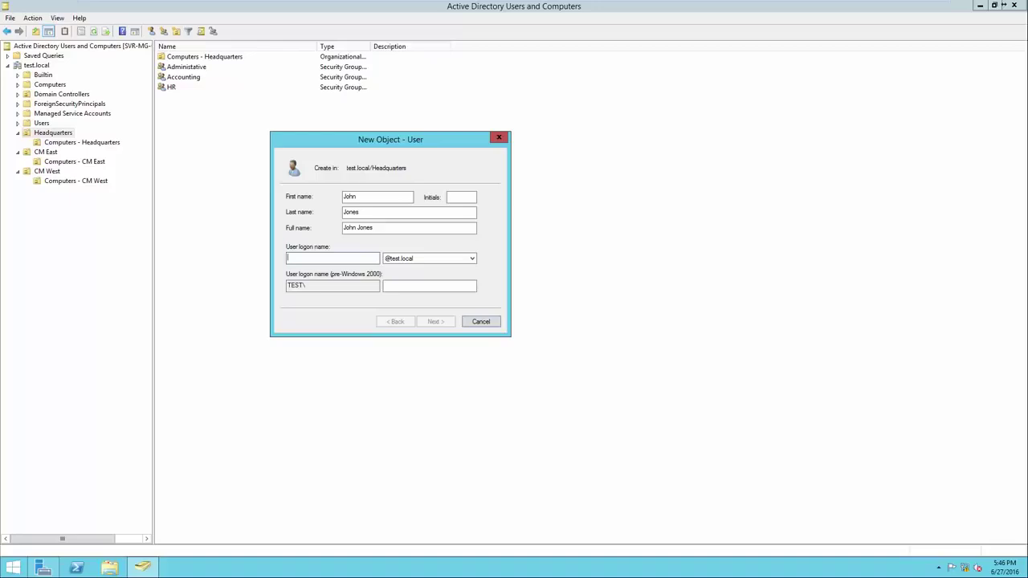
type("jones")
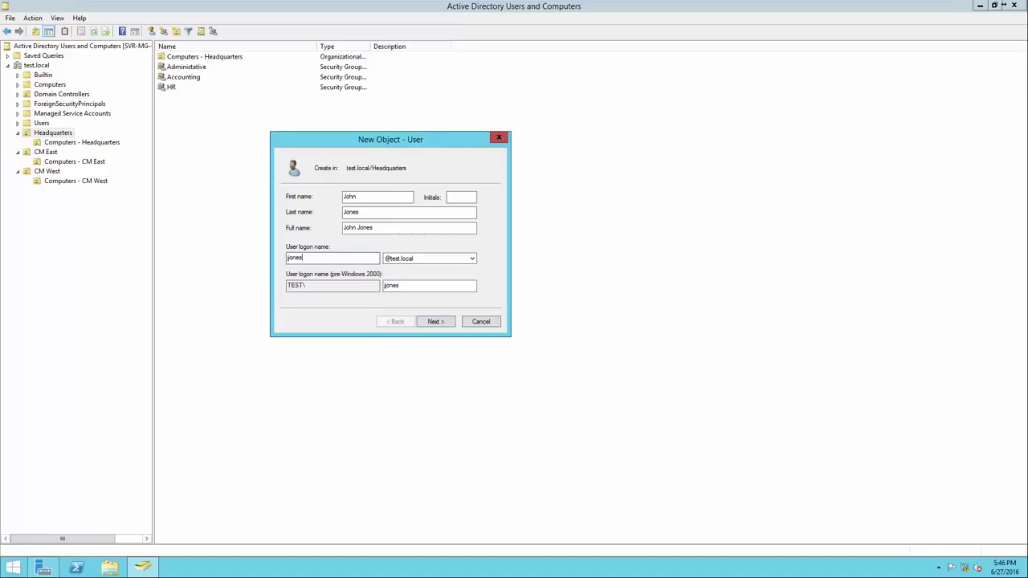
key("Return")
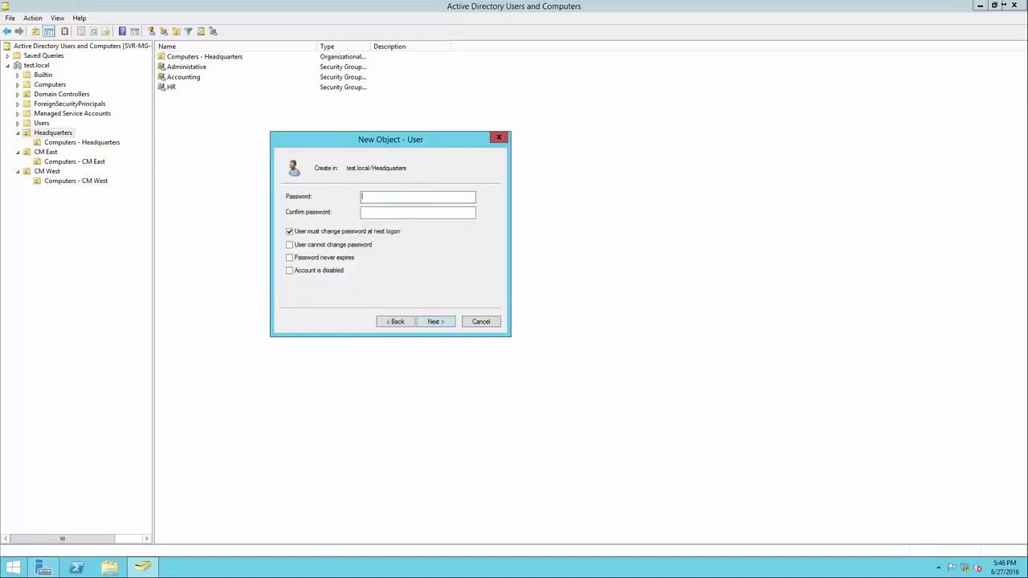
Step: Enter the account password and finish creating the user, then select it in the list
type("P@ssw0rdP@ssw0rd")
left_click_drag(393, 212, 361, 212)
left_click(398, 212)
key("Return")
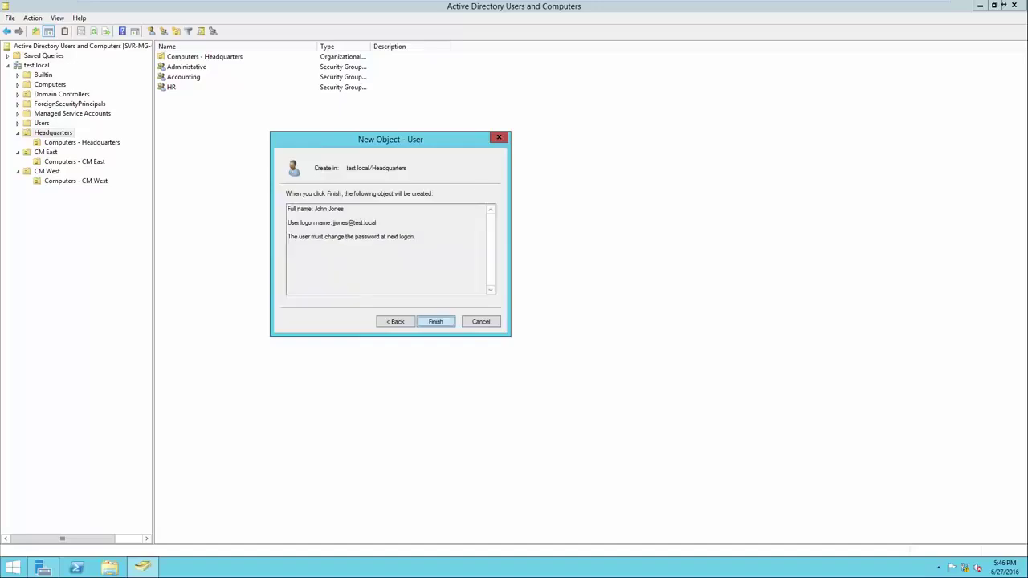
key("Return")
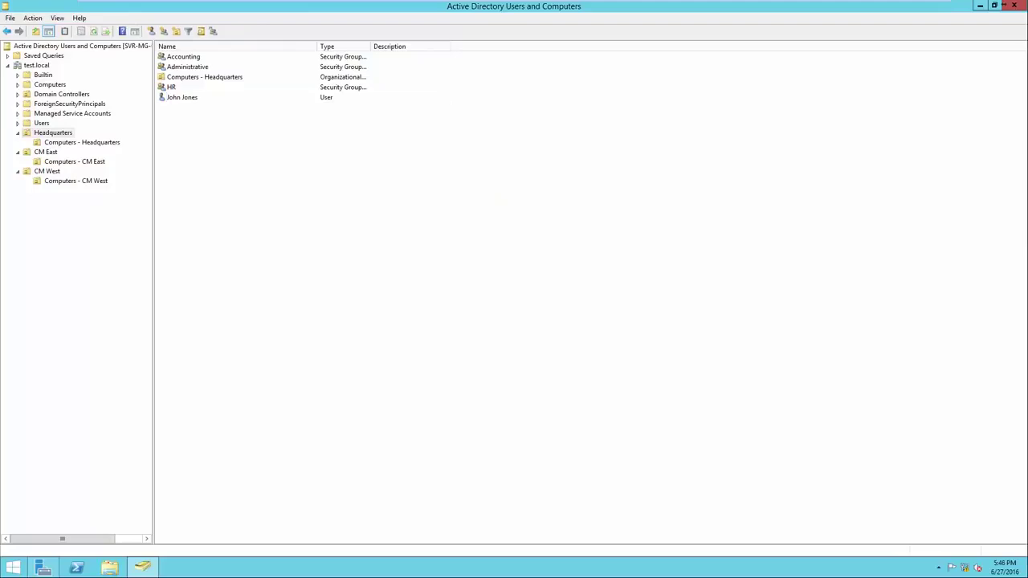
left_click(182, 97)
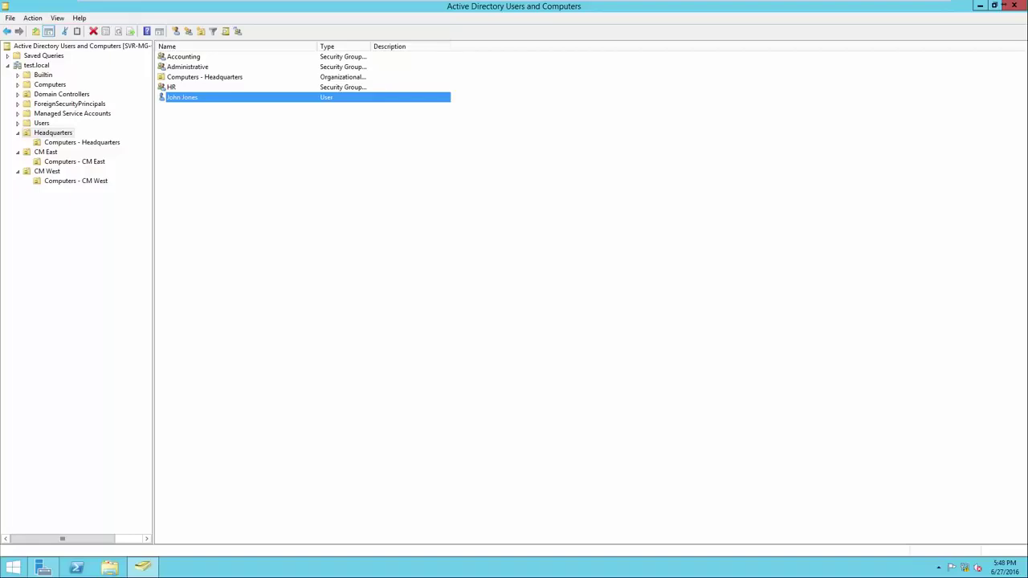
Step: Add the new user to the Administrative group, resolving the name with Check Names
key("shift+F10")
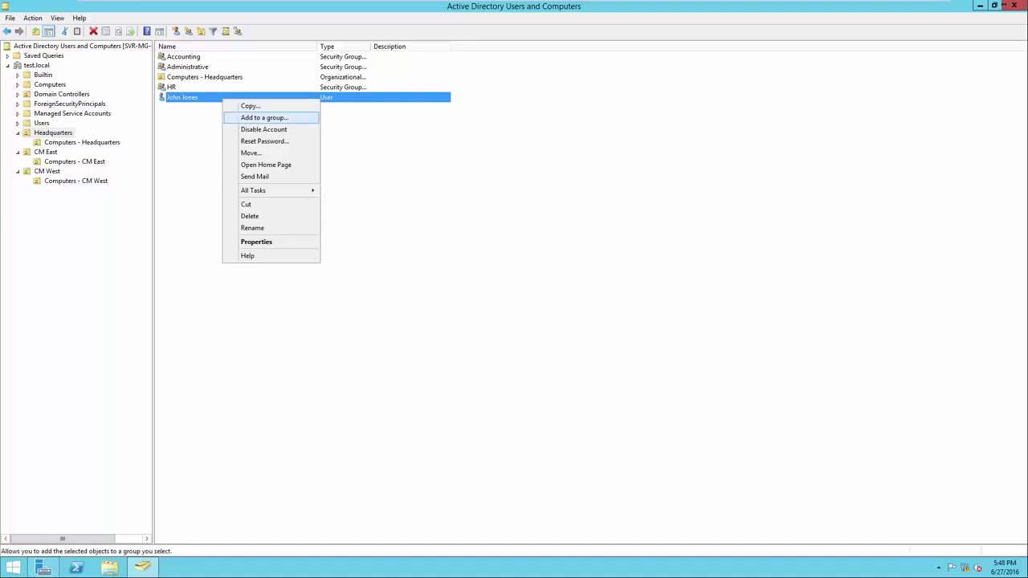
key("Return")
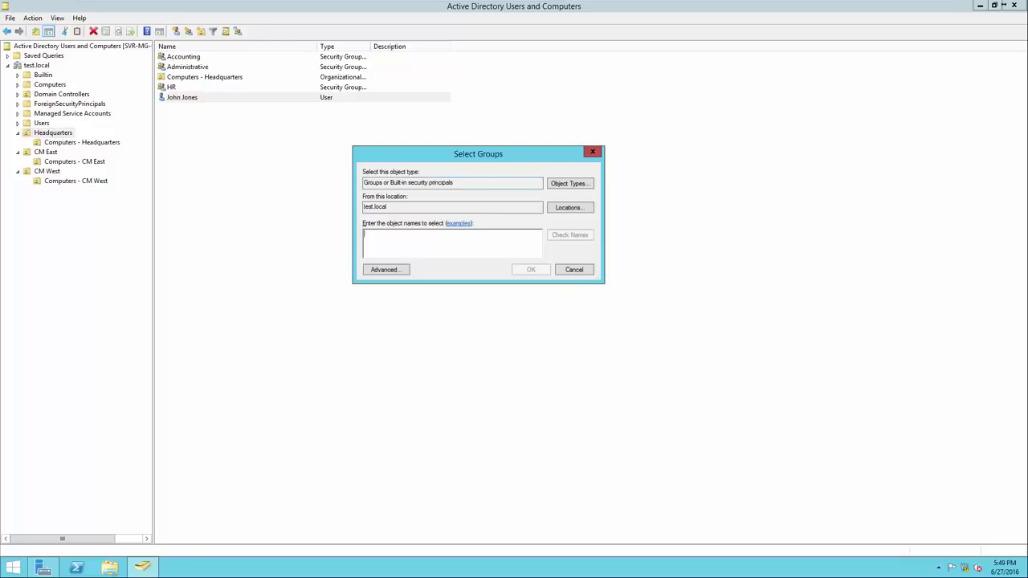
left_click_drag(460, 183, 363, 208)
left_click(389, 207)
left_click(366, 235)
type("Administrative")
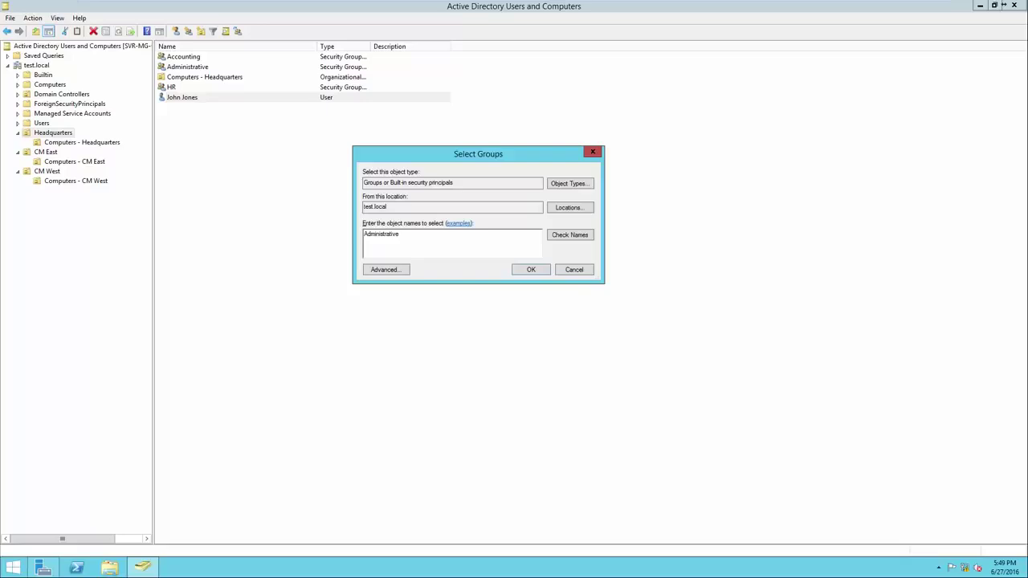
key("ctrl+k")
key("ctrl+a")
key("End")
key("Return")
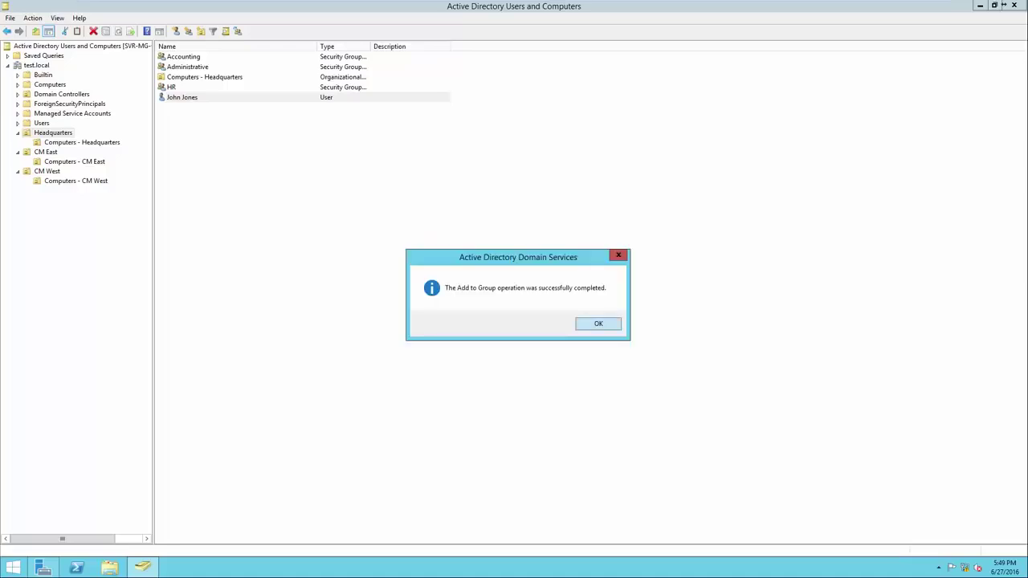
key("Return")
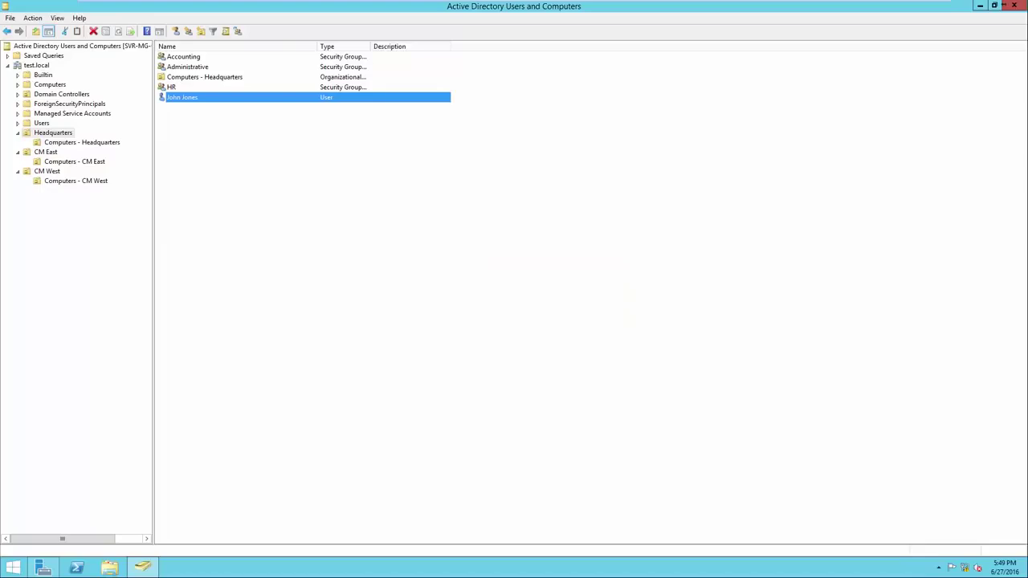
right_click(197, 67)
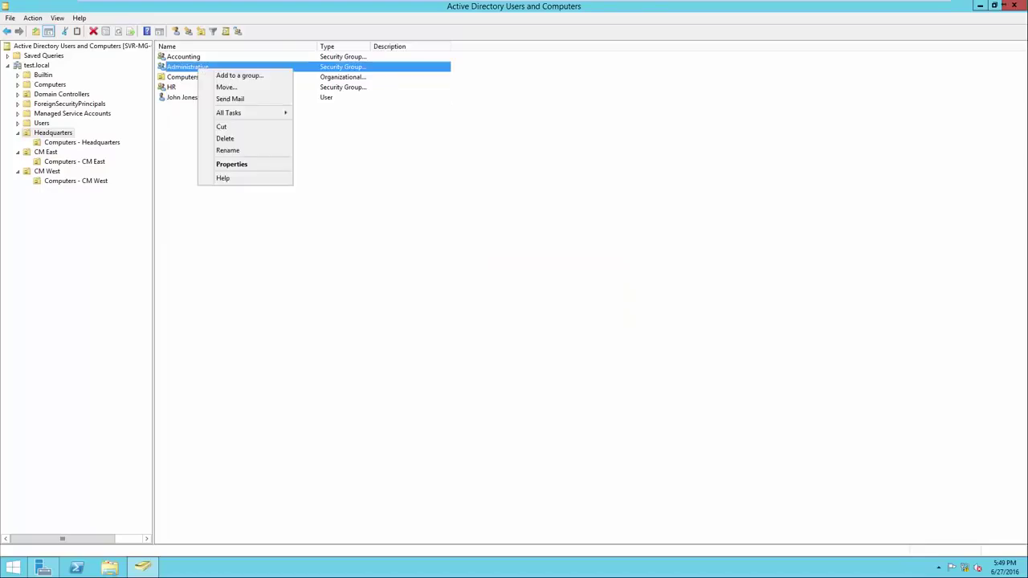
key("Down")
key("Down")
key("Down")
key("Down")
key("Down")
key("Down")
key("Down")
key("Down")
key("Return")
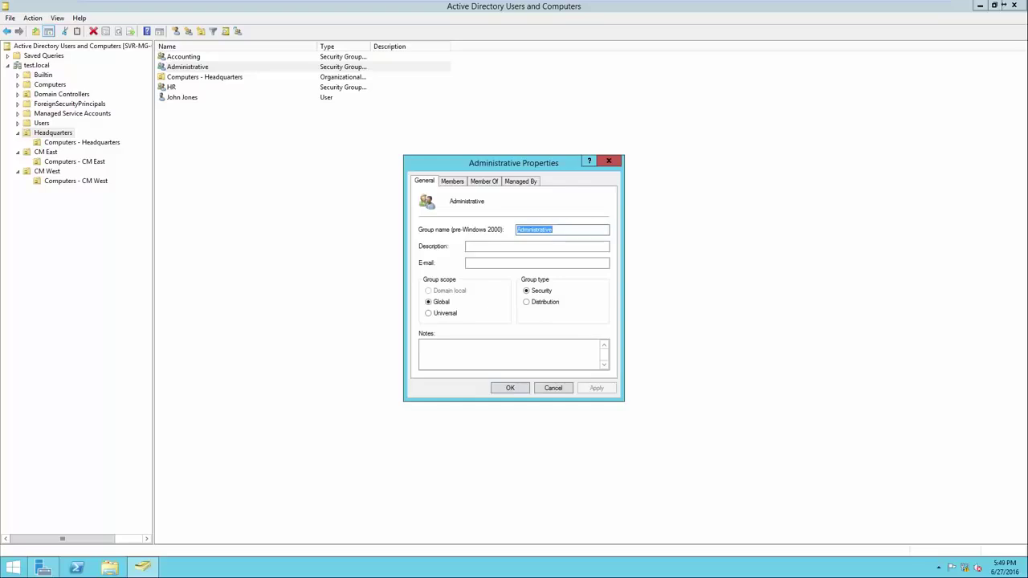
key("ctrl+Tab")
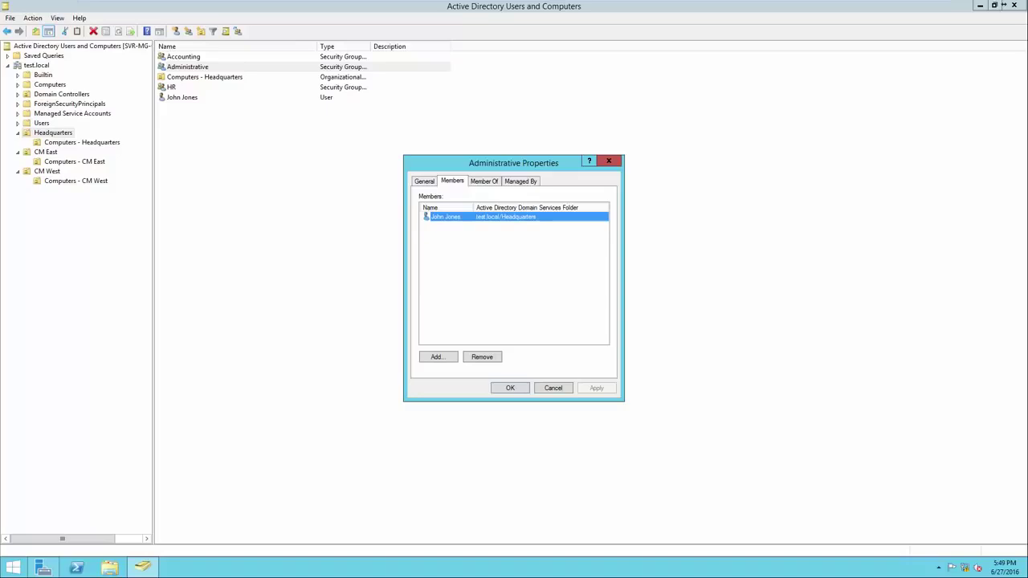
key("Escape")
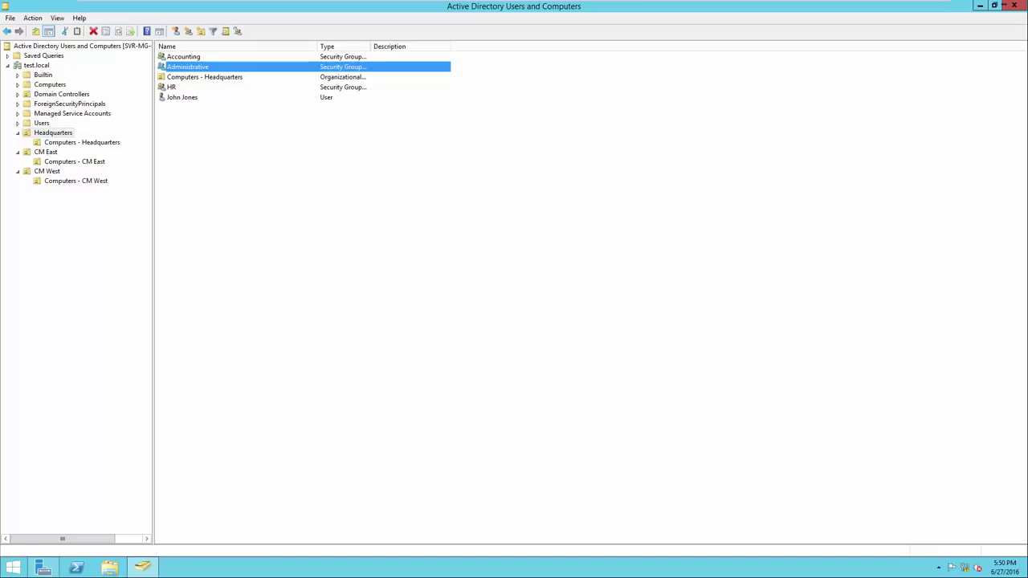
left_click(182, 97)
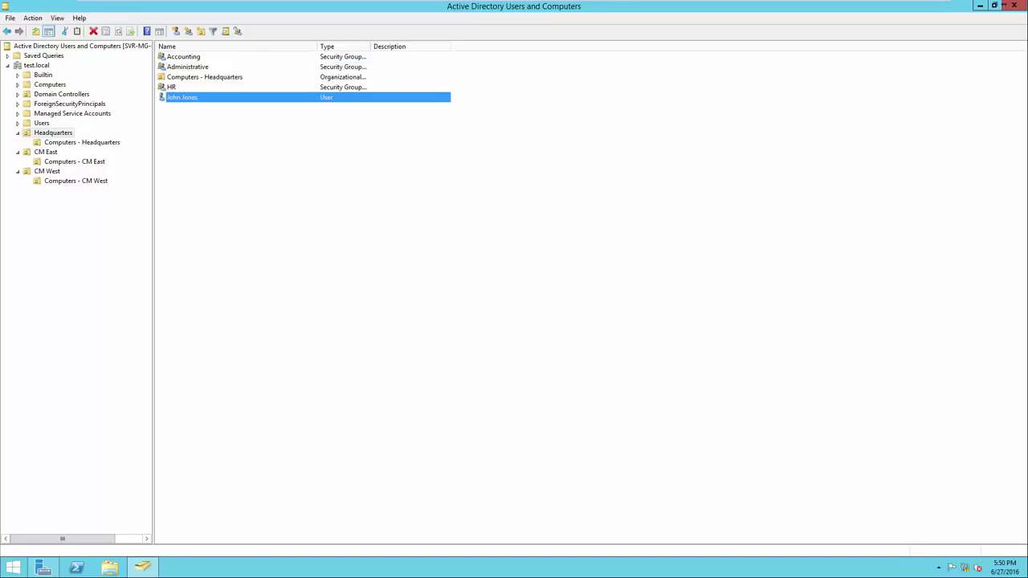
left_click(187, 66)
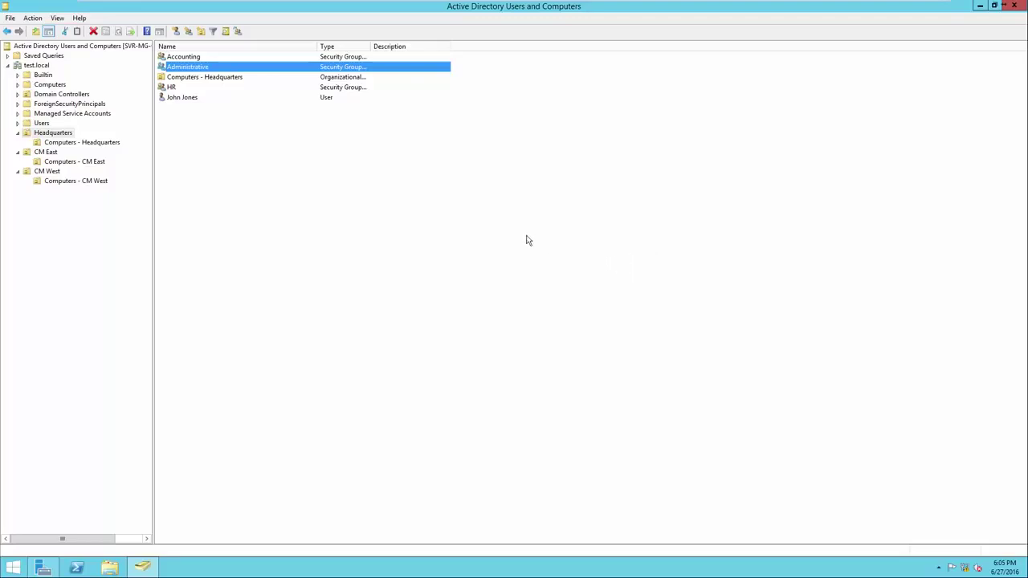
Step: Begin a new user in CM East, filling in the first name, last name and logon name
left_click(45, 152)
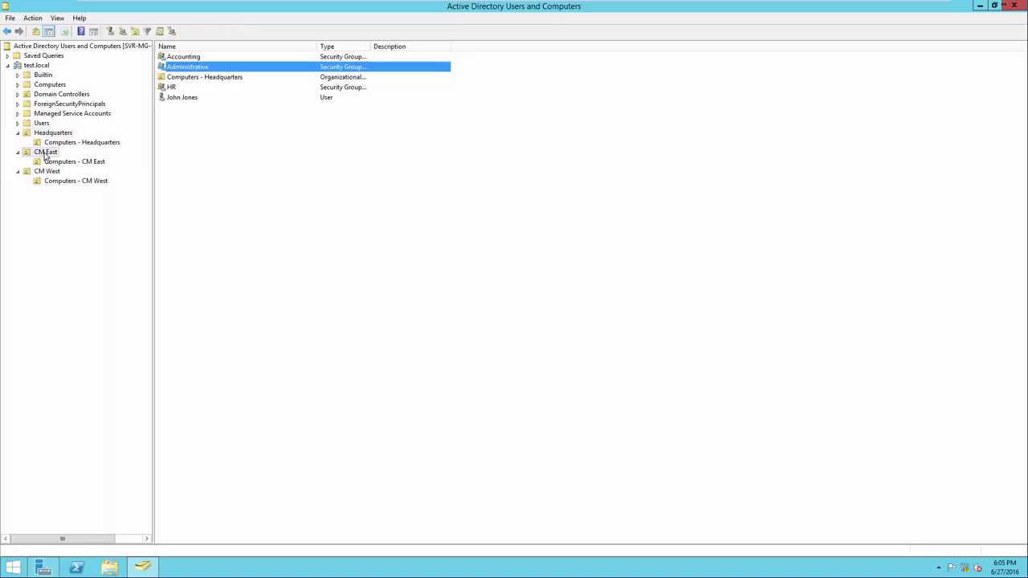
right_click(184, 158)
mouse_move(215, 198)
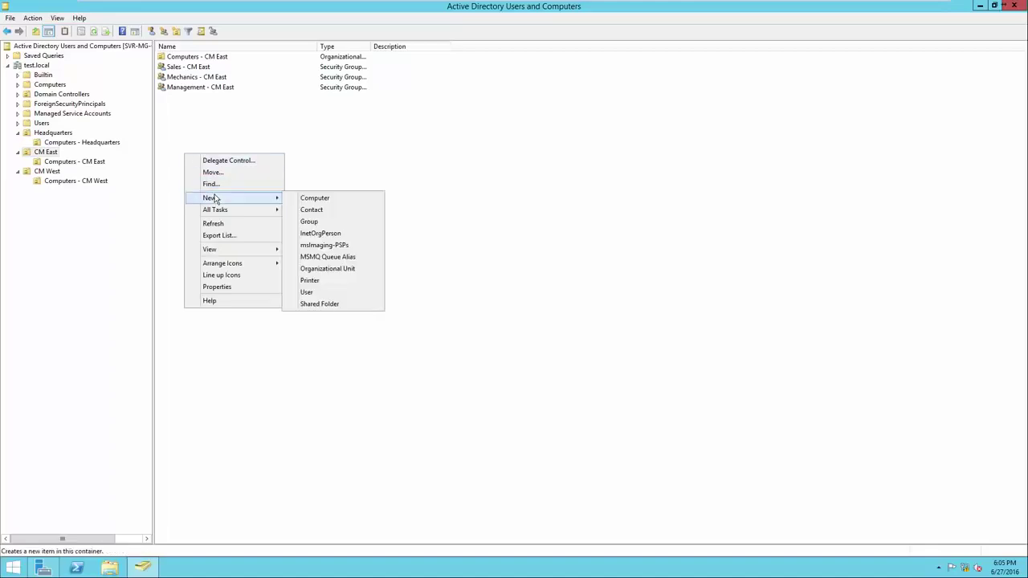
left_click(324, 297)
left_click_drag(133, 13, 456, 177)
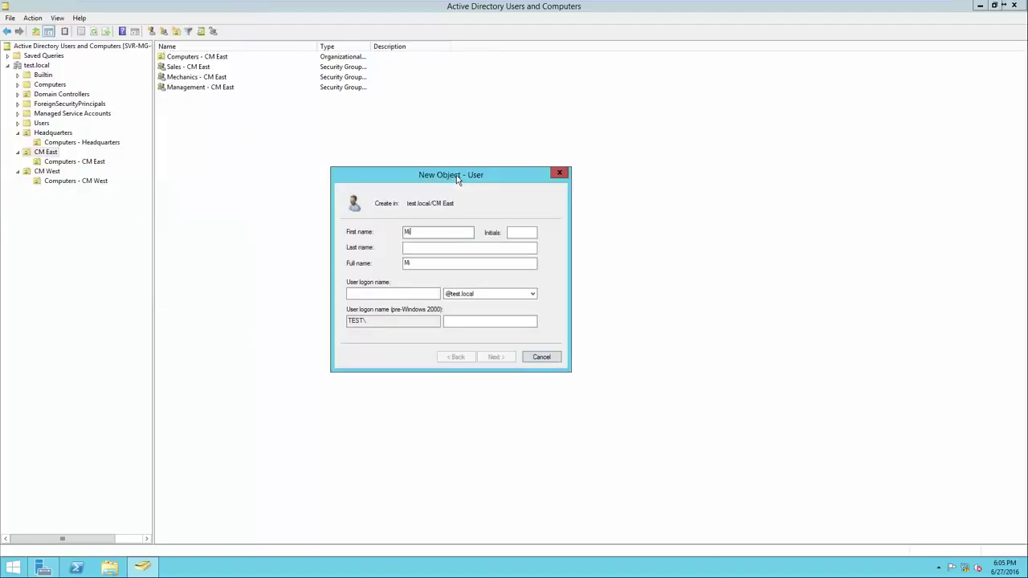
key("Tab")
key("Tab")
left_click(374, 295)
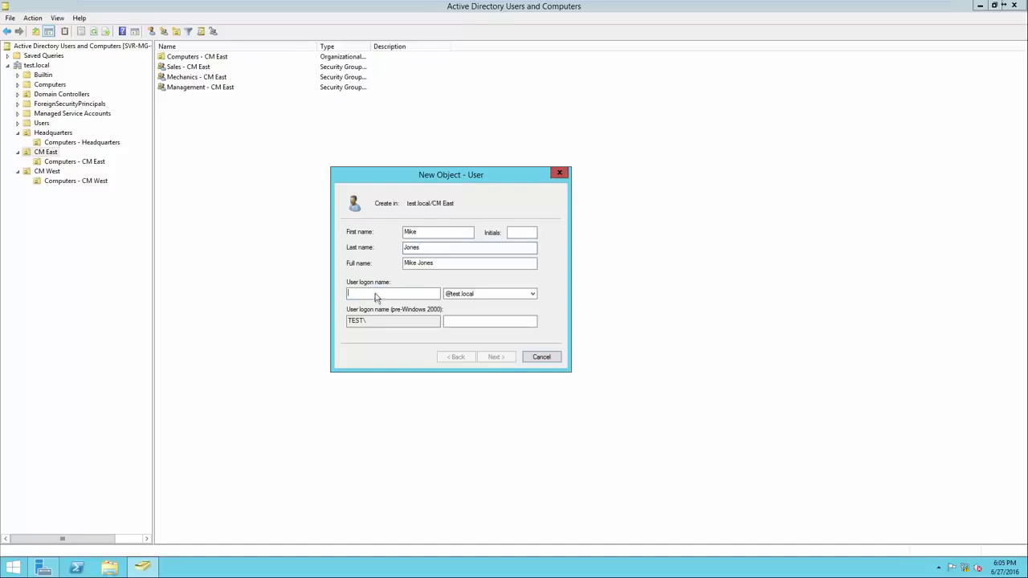
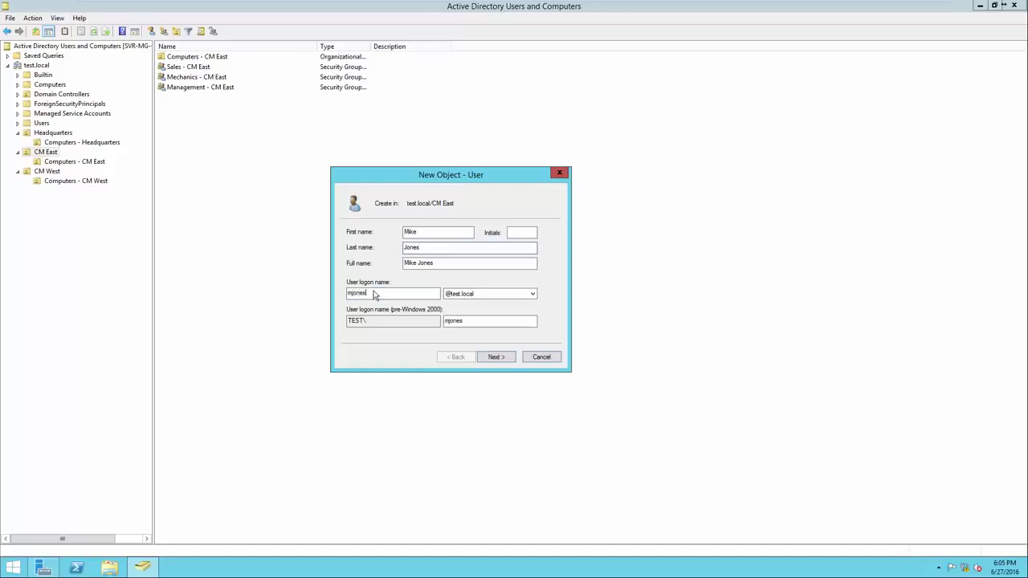
left_click(493, 357)
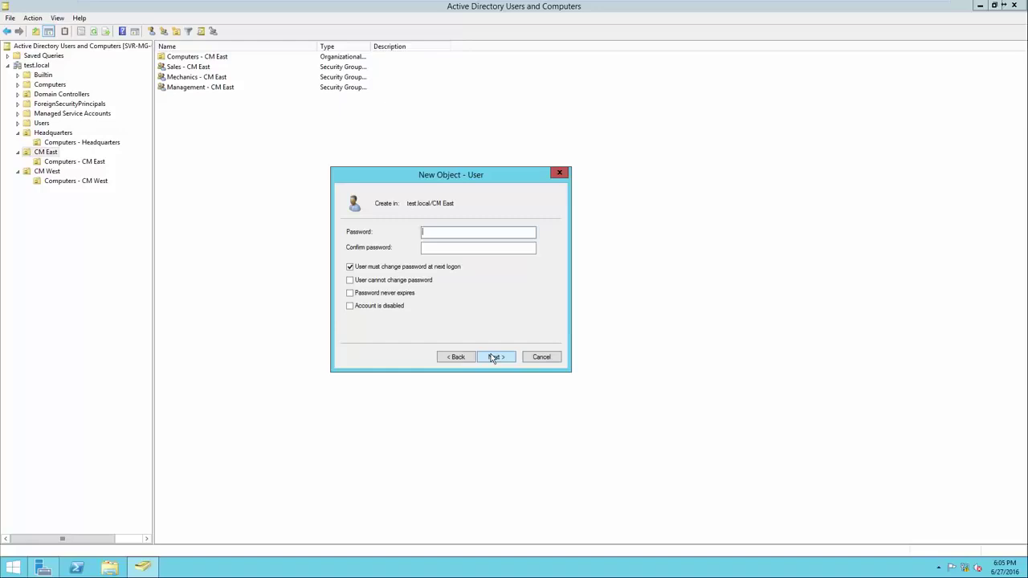
Step: Enter and confirm the initial password, finish the wizard, and select the new user
left_click(424, 238)
type("Pa$$w0rd")
key("Tab")
type("Pa$$w0rd")
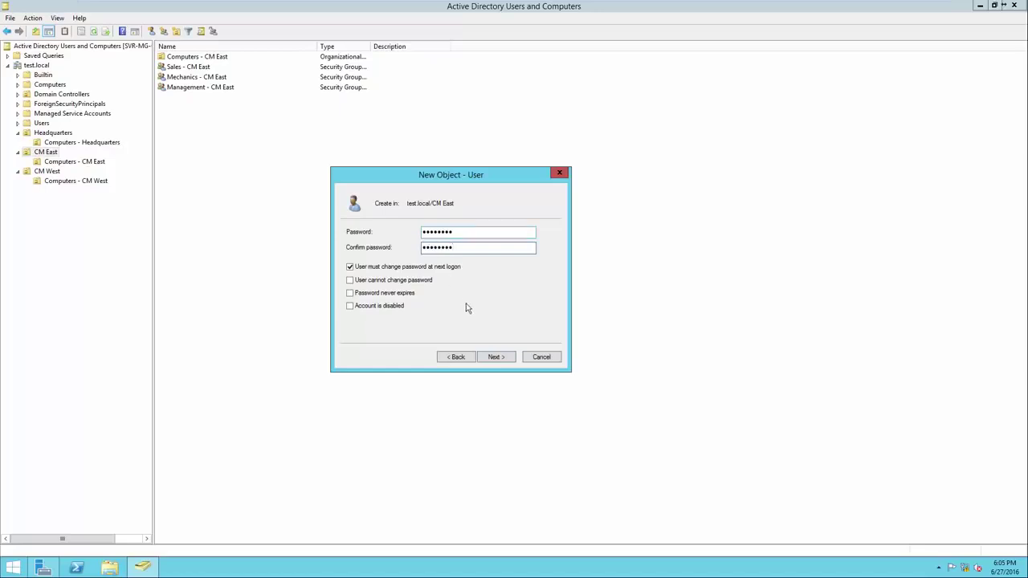
left_click(494, 357)
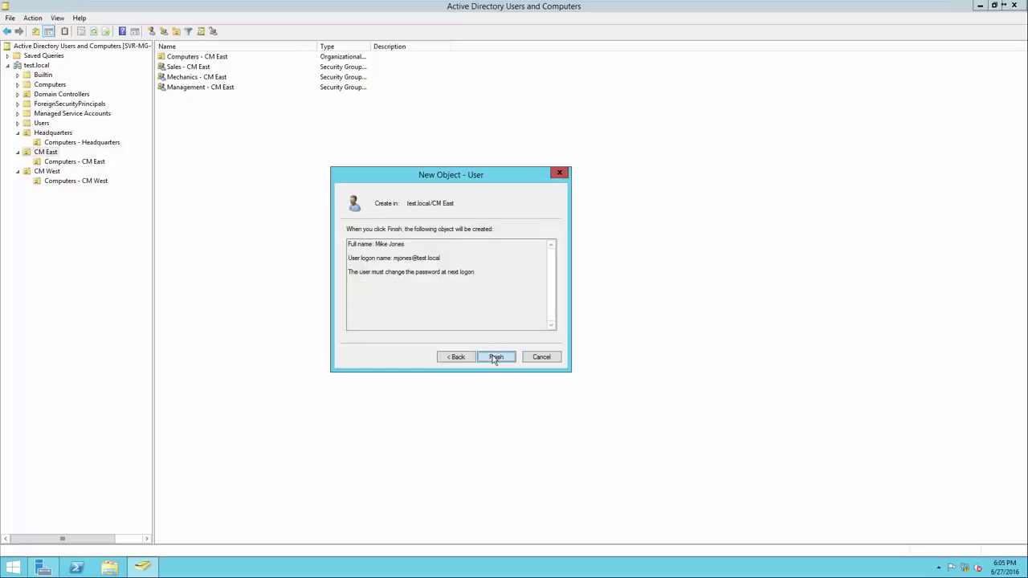
left_click(496, 356)
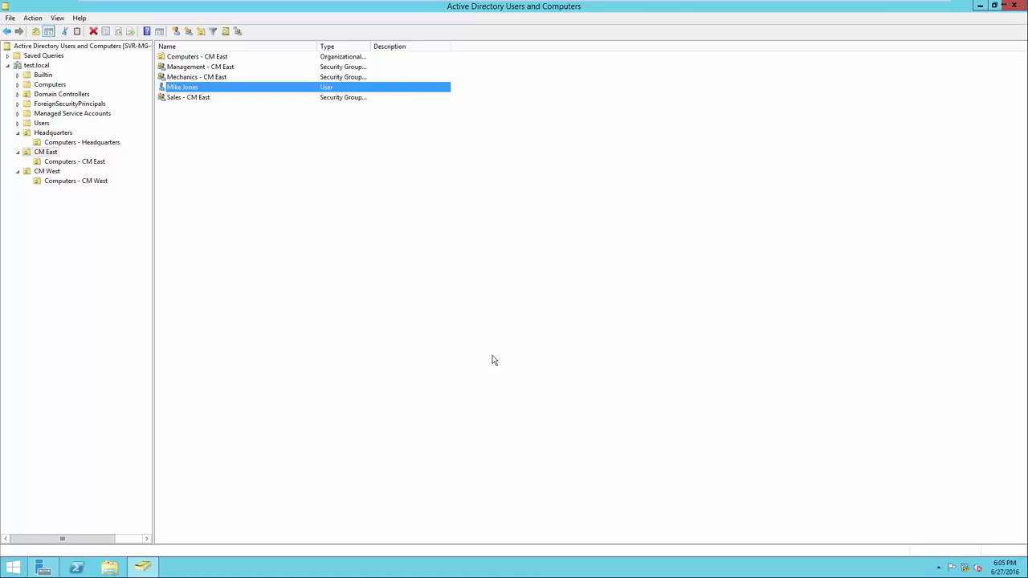
left_click(197, 90)
Step: Add the new user to Mechanics - CM East by searching 'Mechanics' and picking that match
right_click(193, 90)
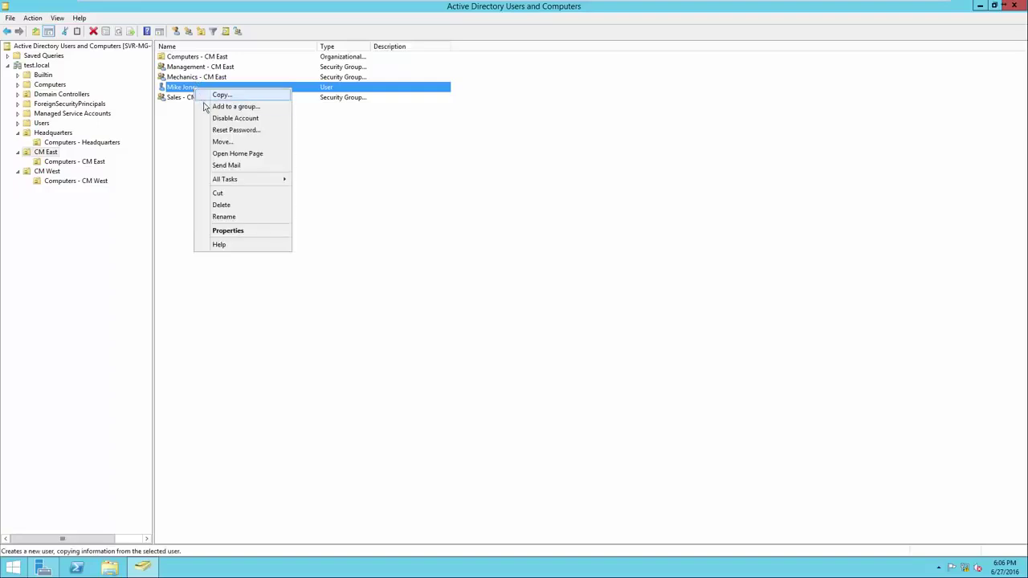
left_click(205, 107)
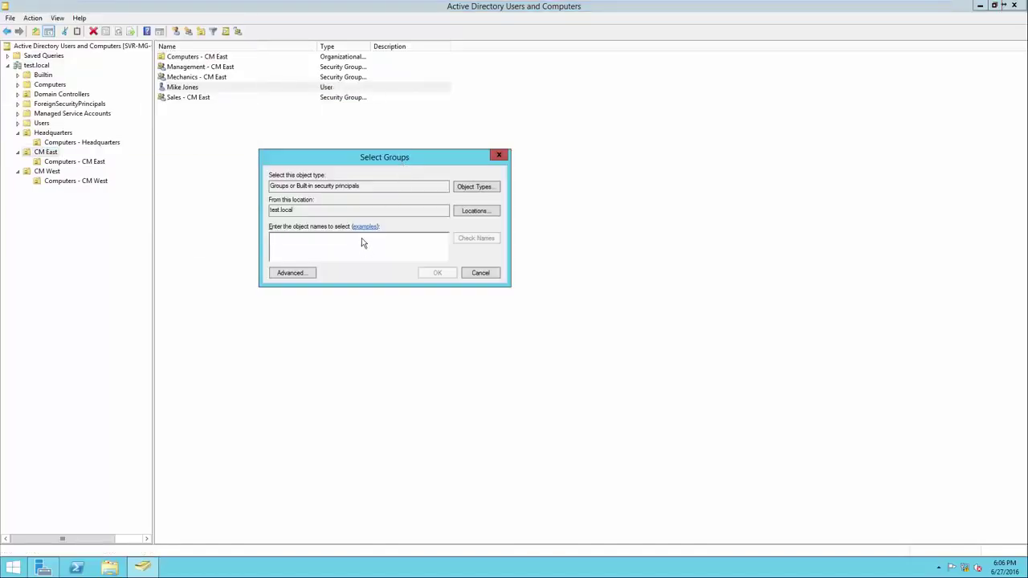
type("Mechanics")
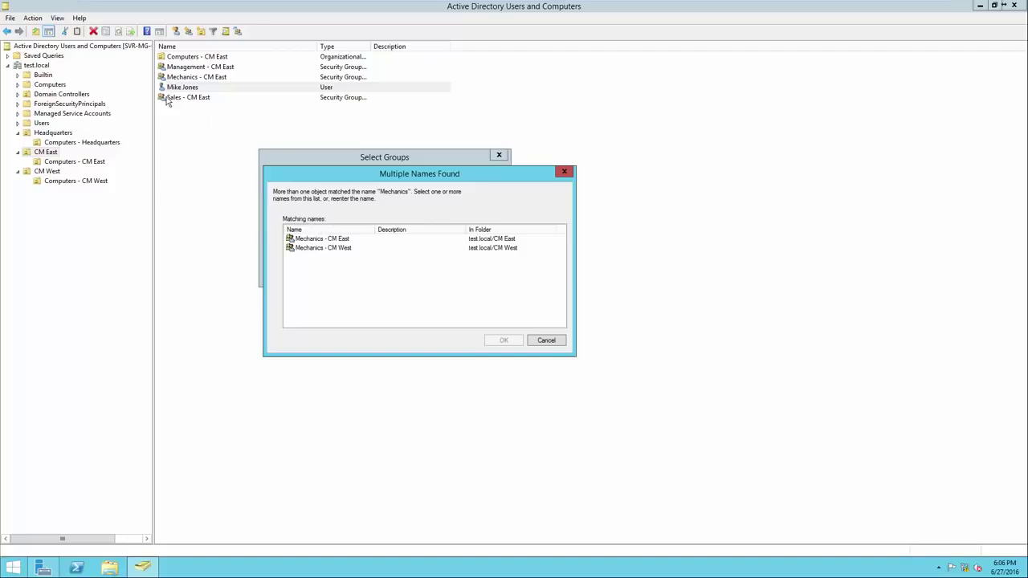
left_click(324, 241)
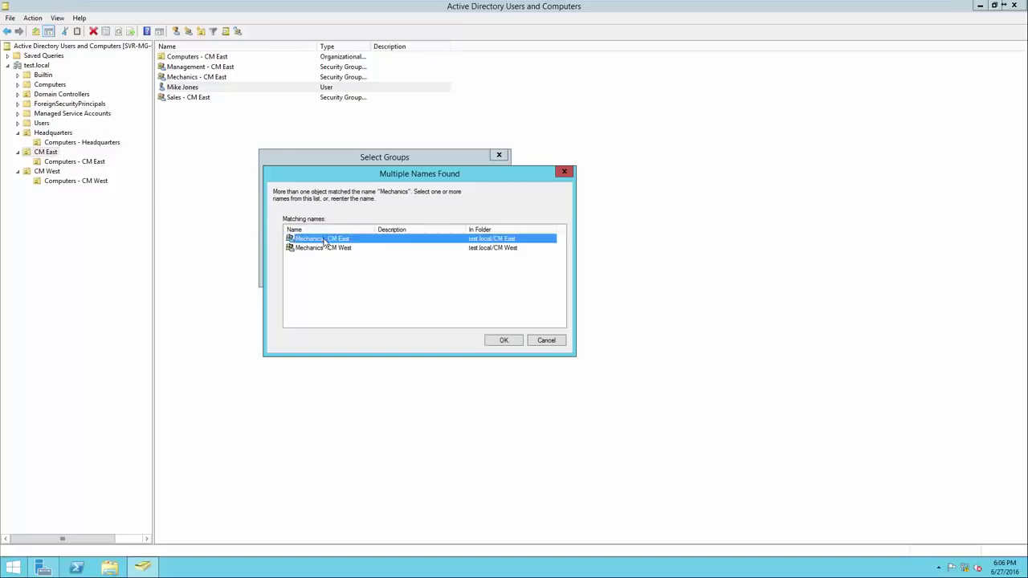
left_click(497, 344)
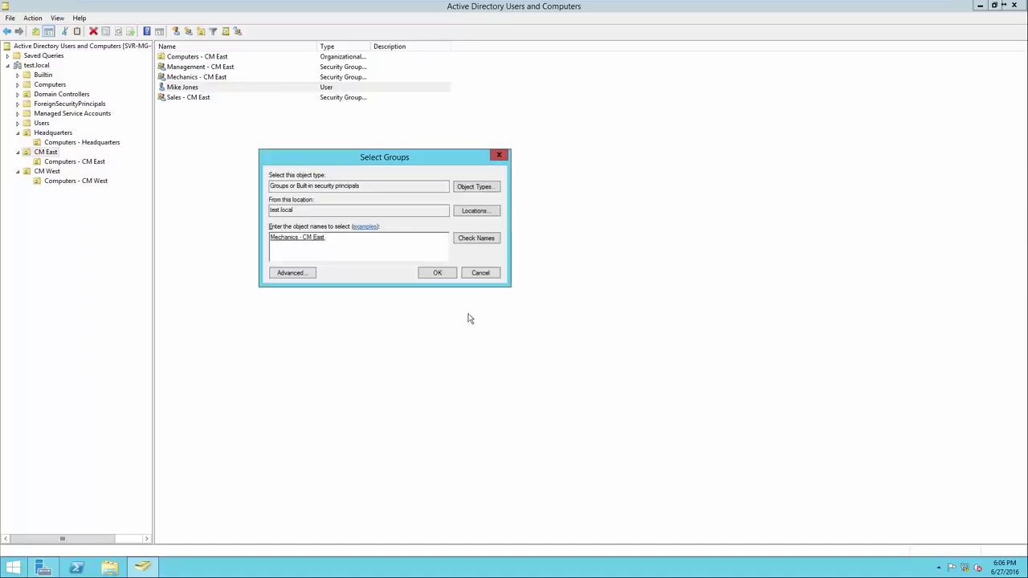
left_click(437, 273)
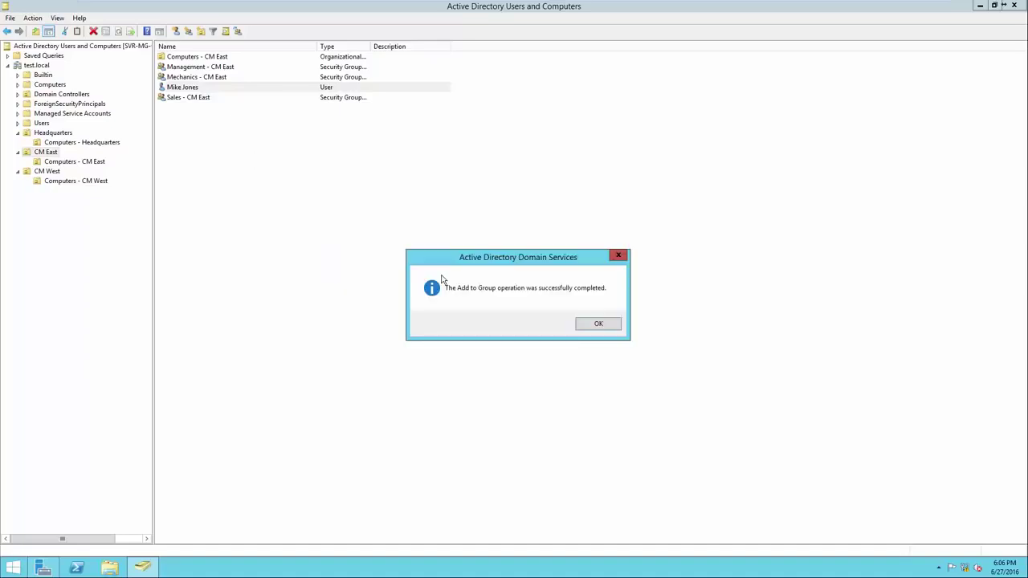
left_click(592, 322)
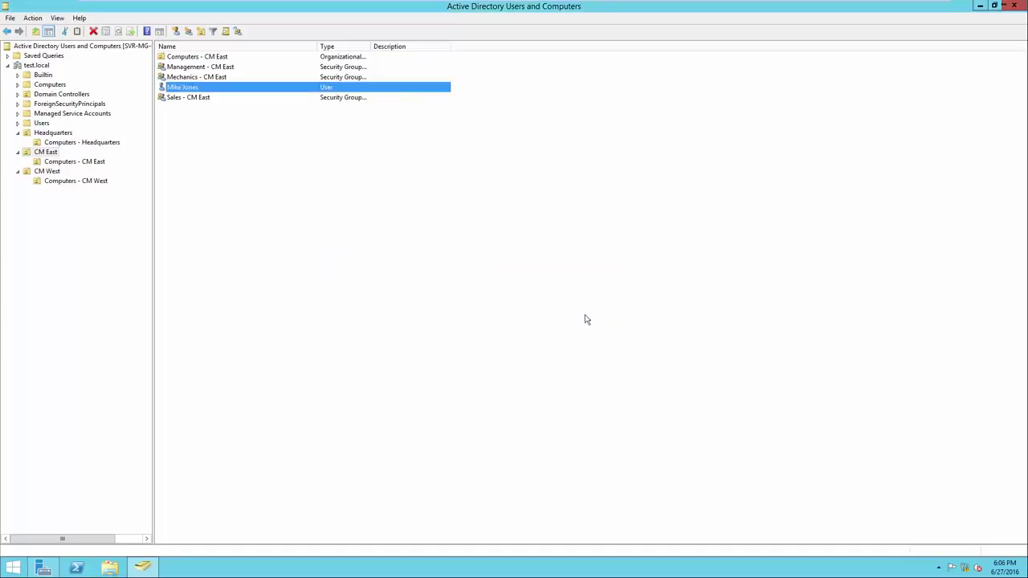
right_click(229, 77)
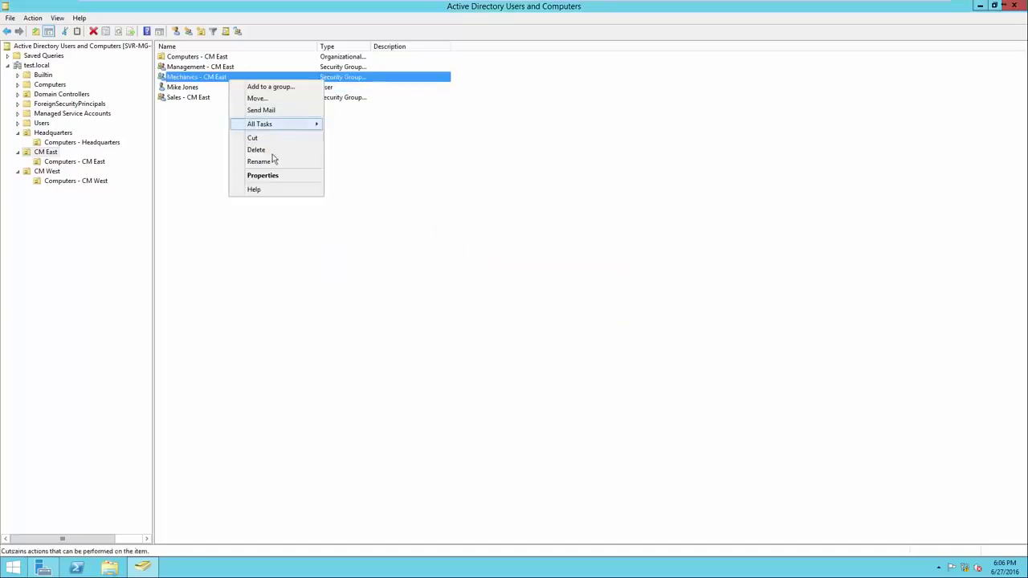
left_click(281, 176)
left_click(454, 184)
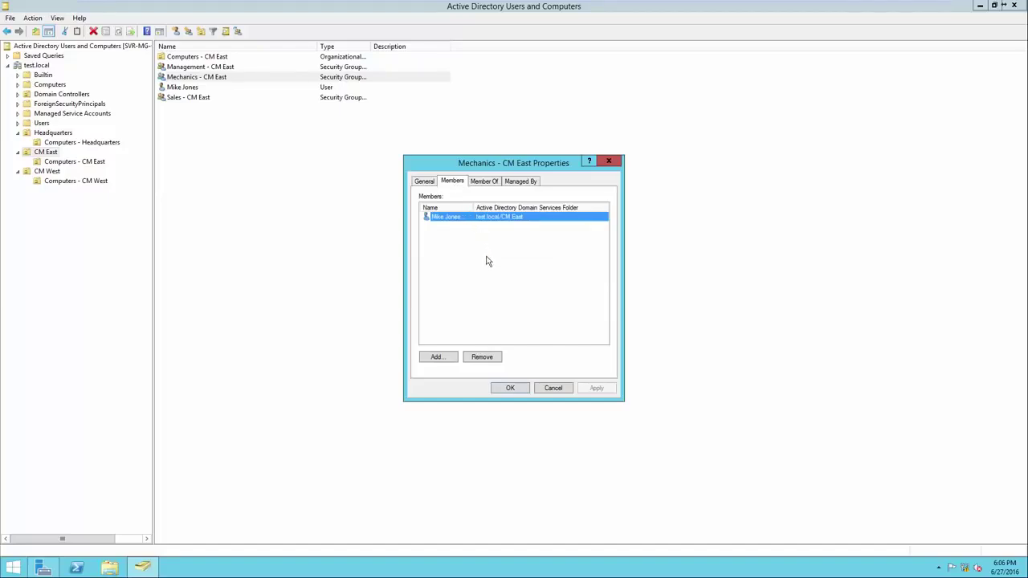
left_click(512, 388)
left_click(225, 108)
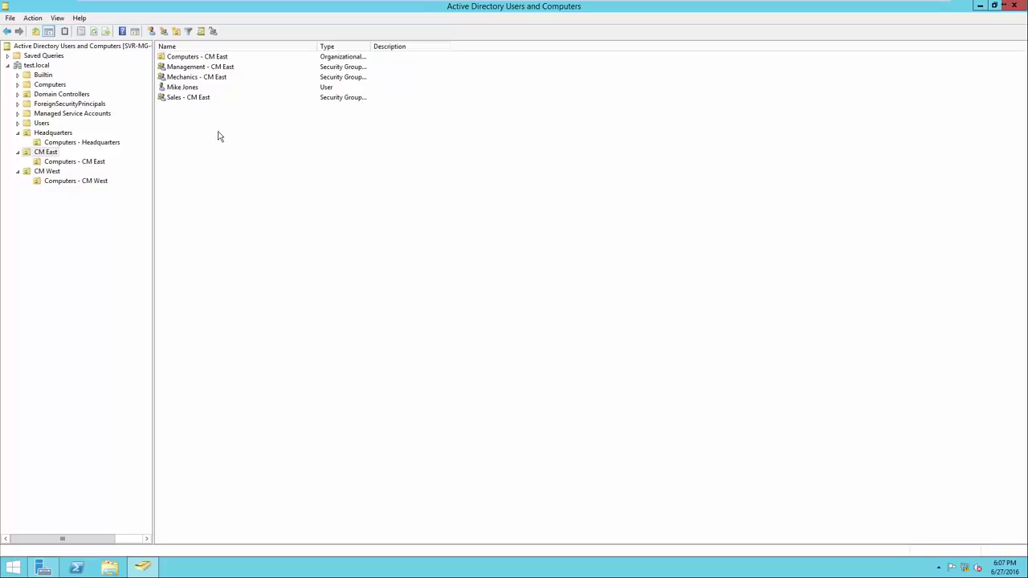
left_click(187, 88)
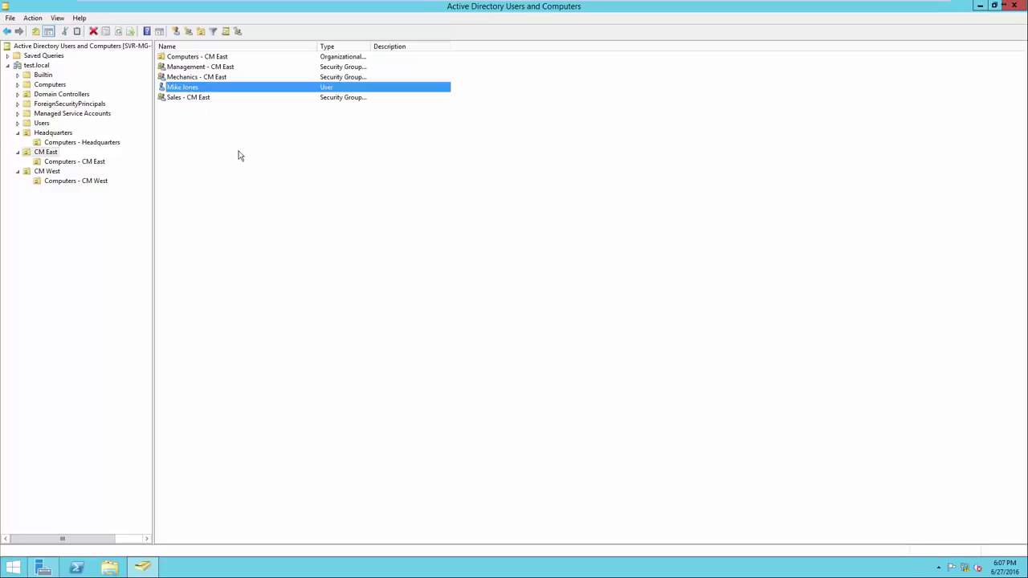
left_click(204, 97)
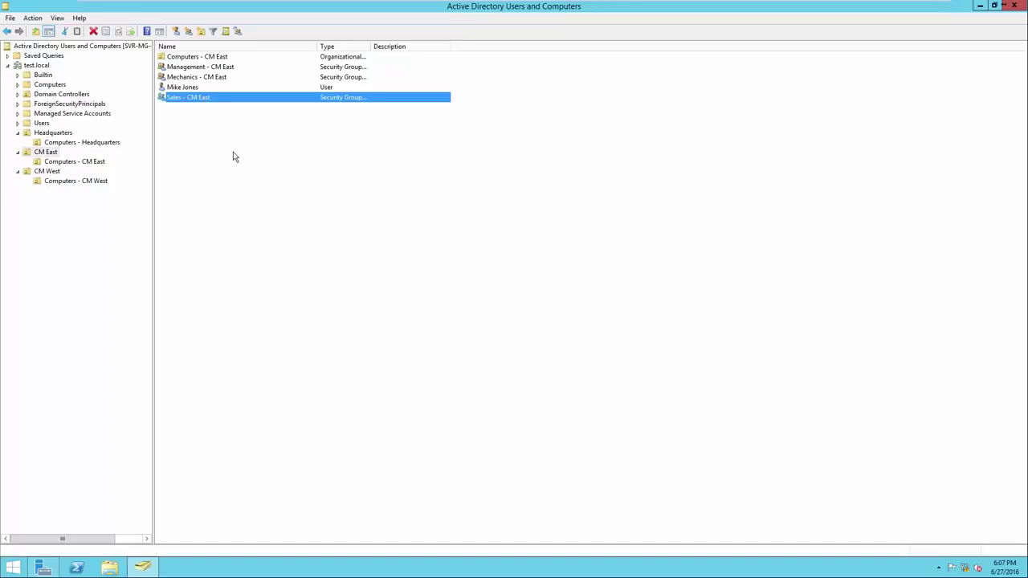
Step: Open the Sales - CM East group's properties, undo a stray name edit, and show its Members list
right_click(203, 98)
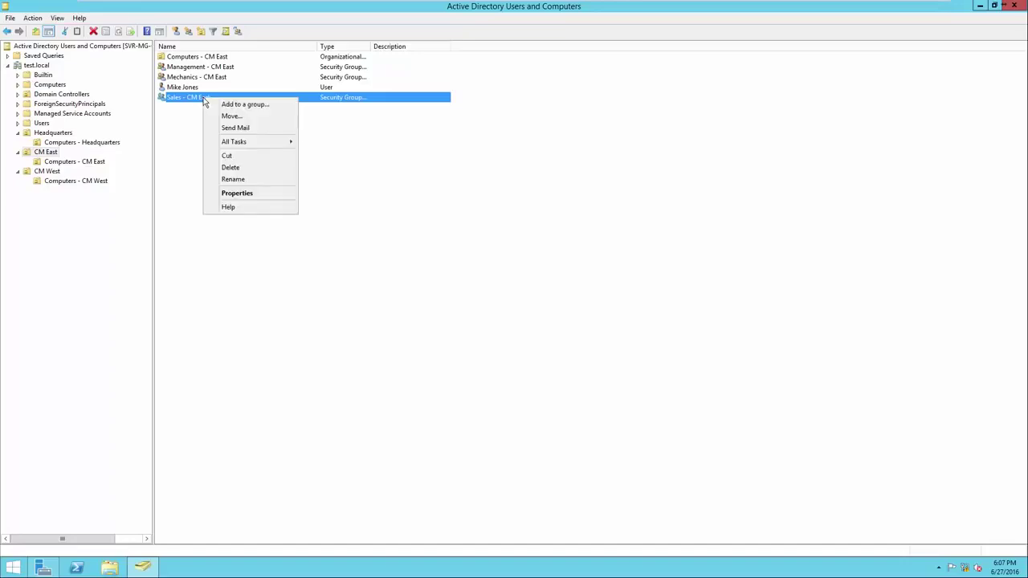
left_click(226, 197)
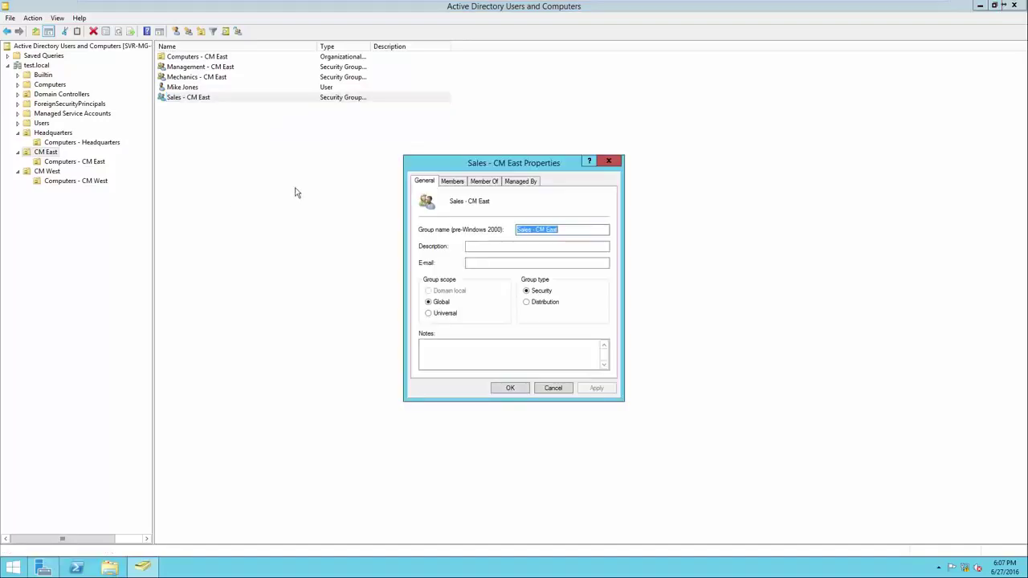
type("4")
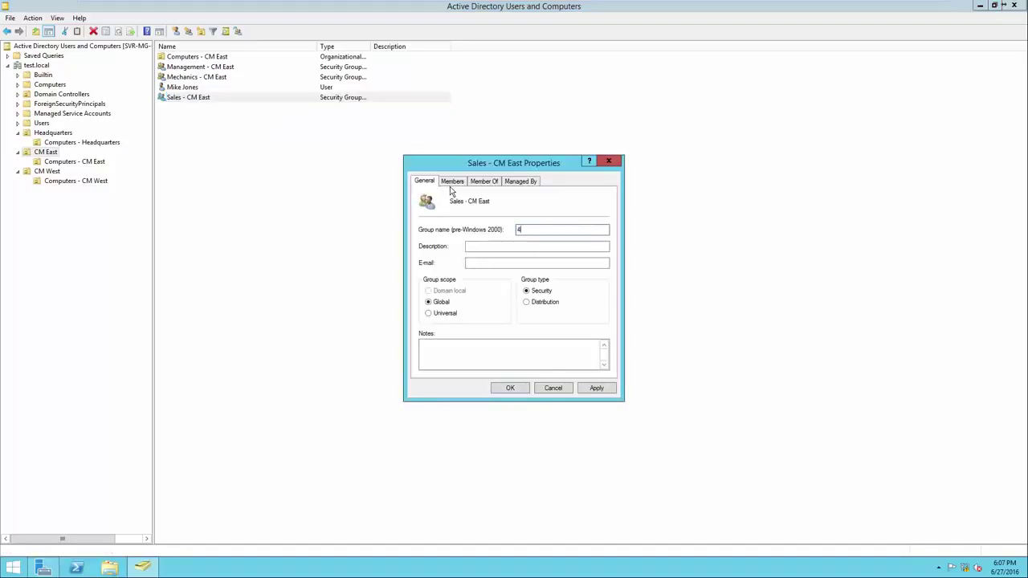
key("ctrl+z")
left_click(452, 186)
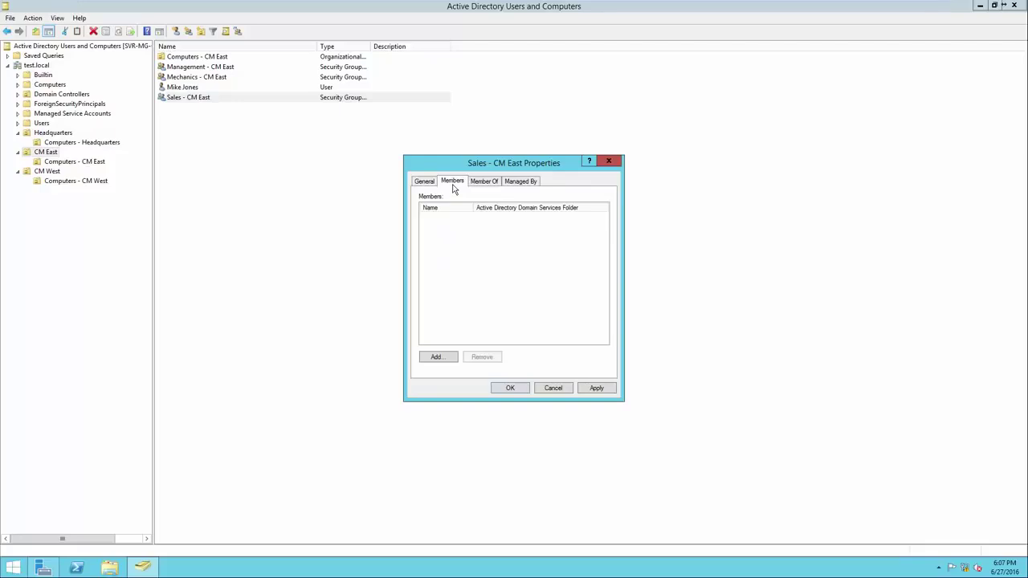
Step: Add the new user as a member by resolving the typed first name in test.local, then save
left_click(437, 357)
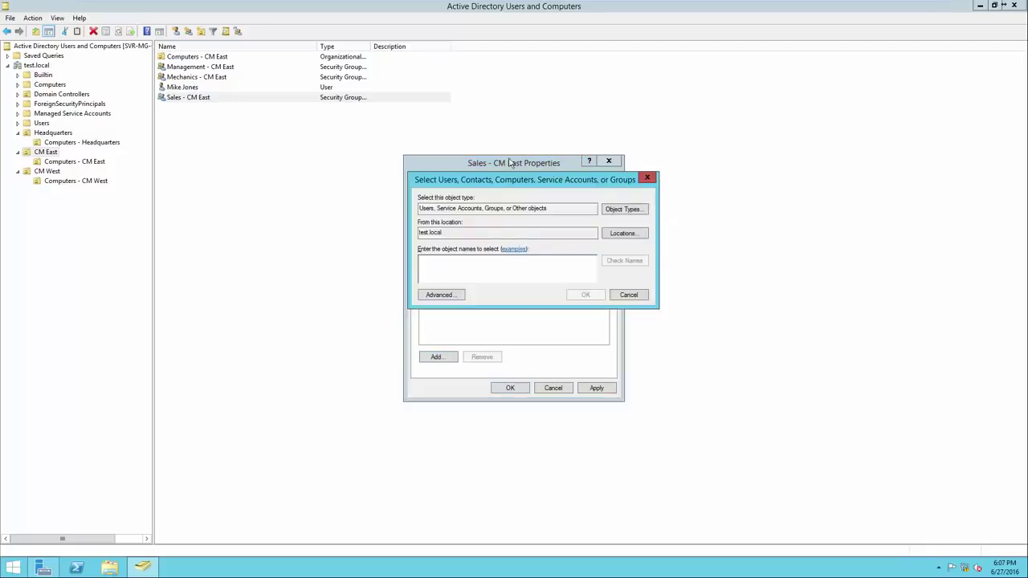
triple_click(423, 209)
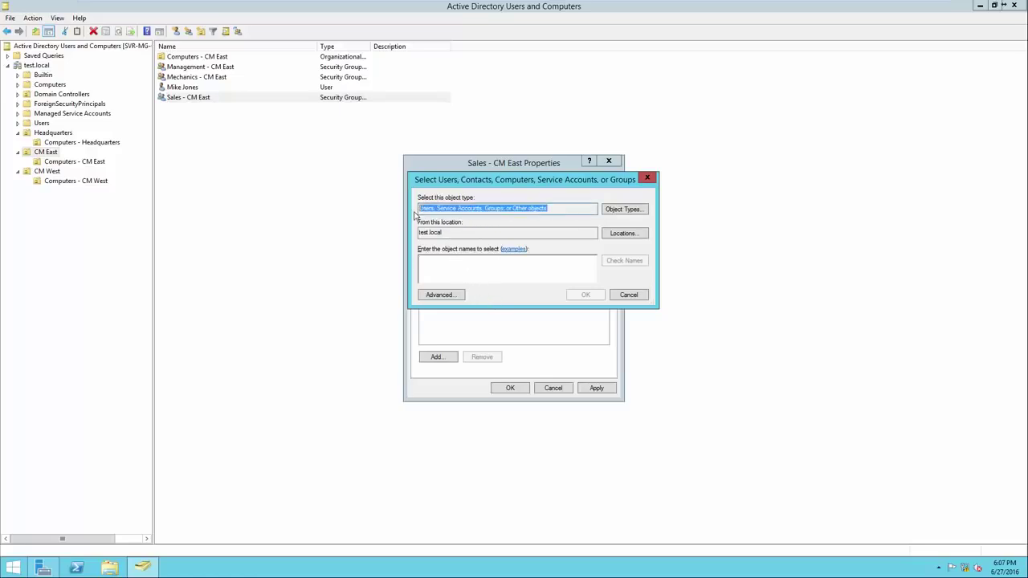
left_click(440, 235)
triple_click(440, 234)
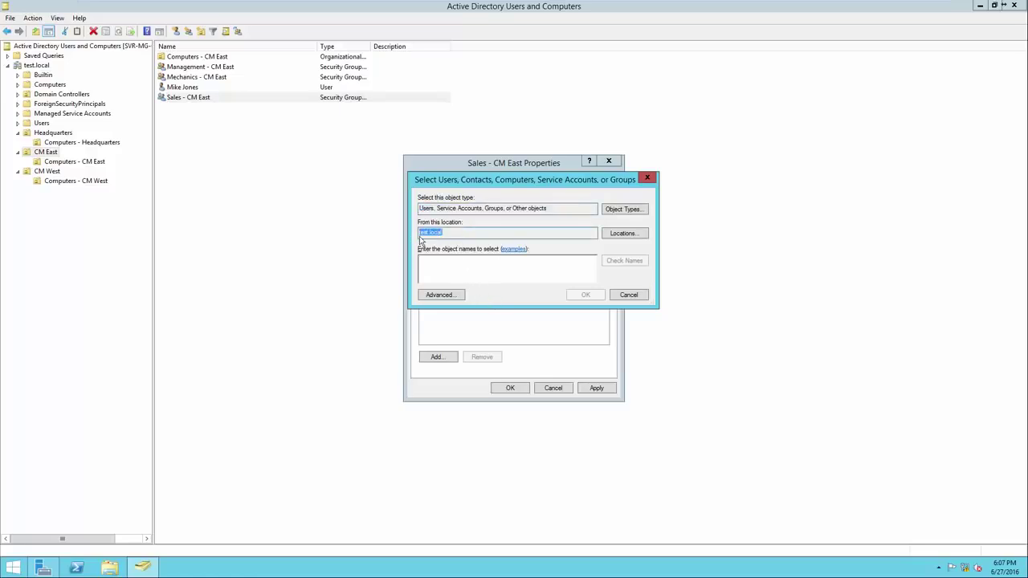
left_click(459, 267)
type("mike")
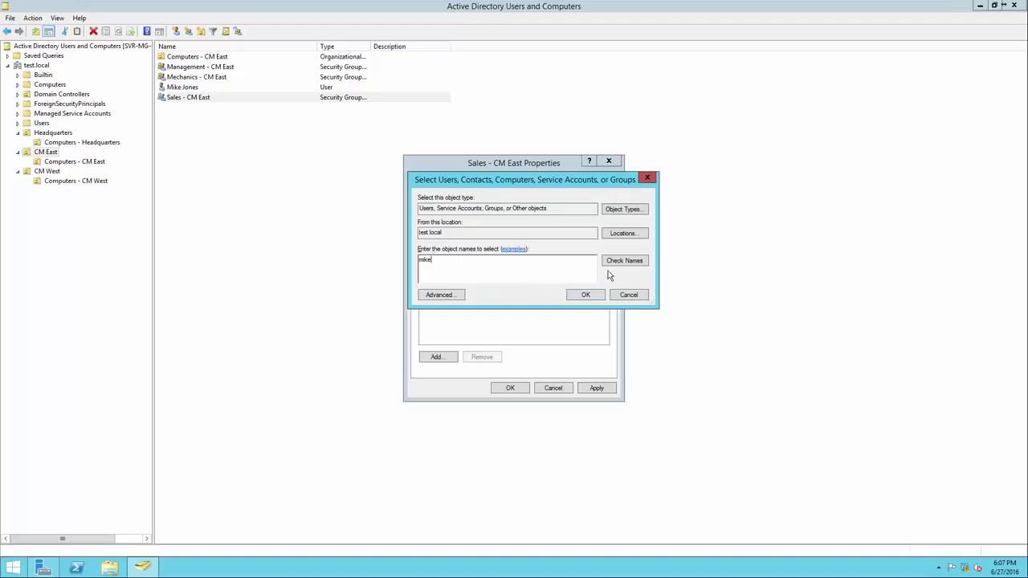
left_click(622, 261)
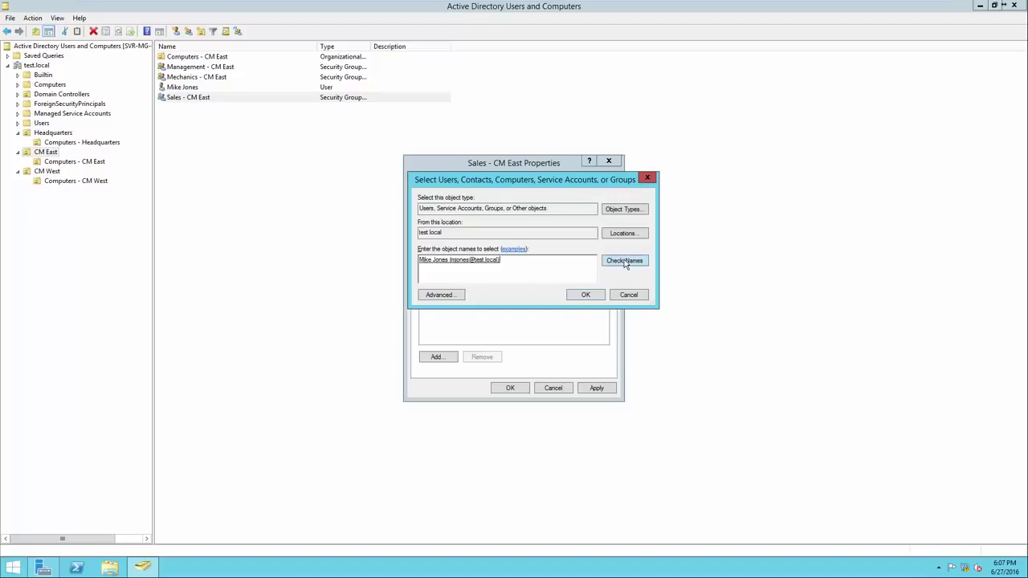
double_click(469, 270)
left_click(518, 269)
left_click(581, 296)
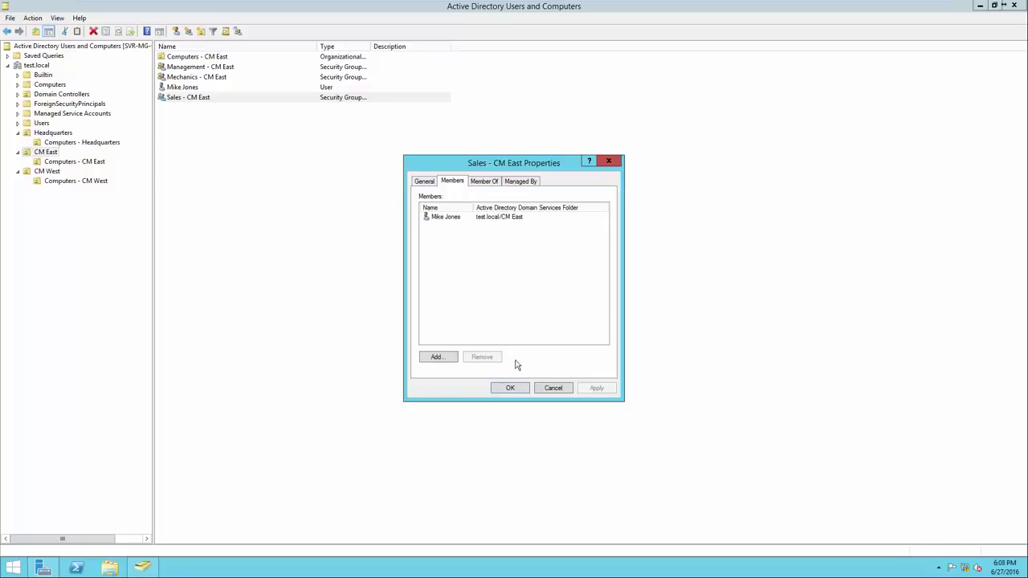
left_click(509, 389)
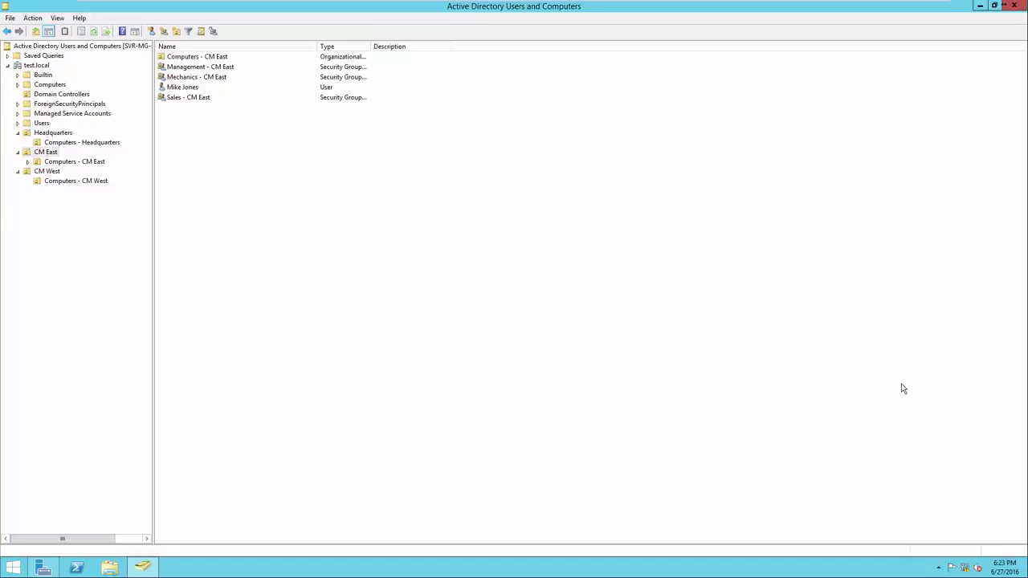
Step: Move the new user from CM East into Headquarters and display Headquarters' contents
left_click(244, 88)
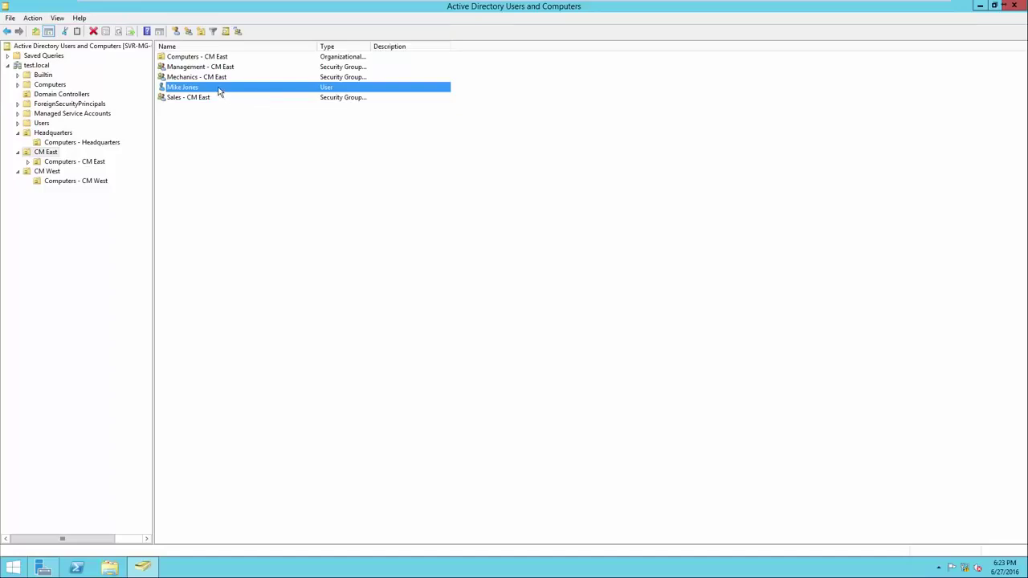
right_click(219, 90)
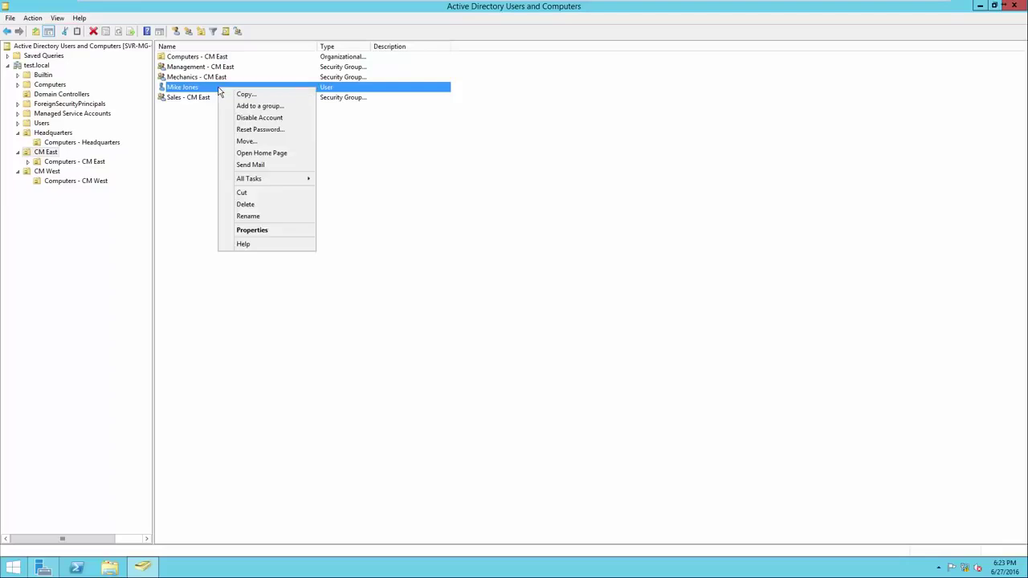
left_click(251, 142)
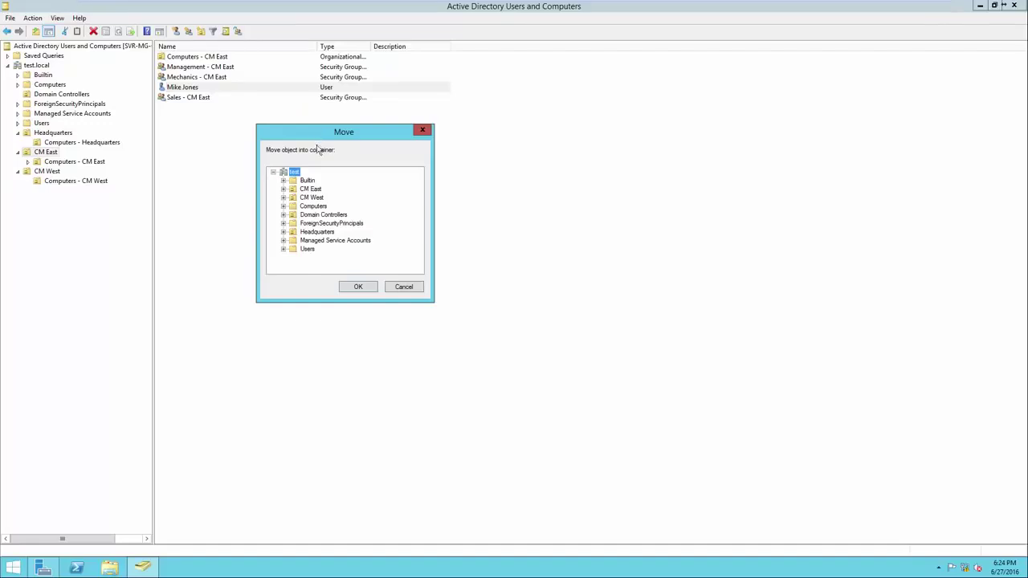
left_click(318, 232)
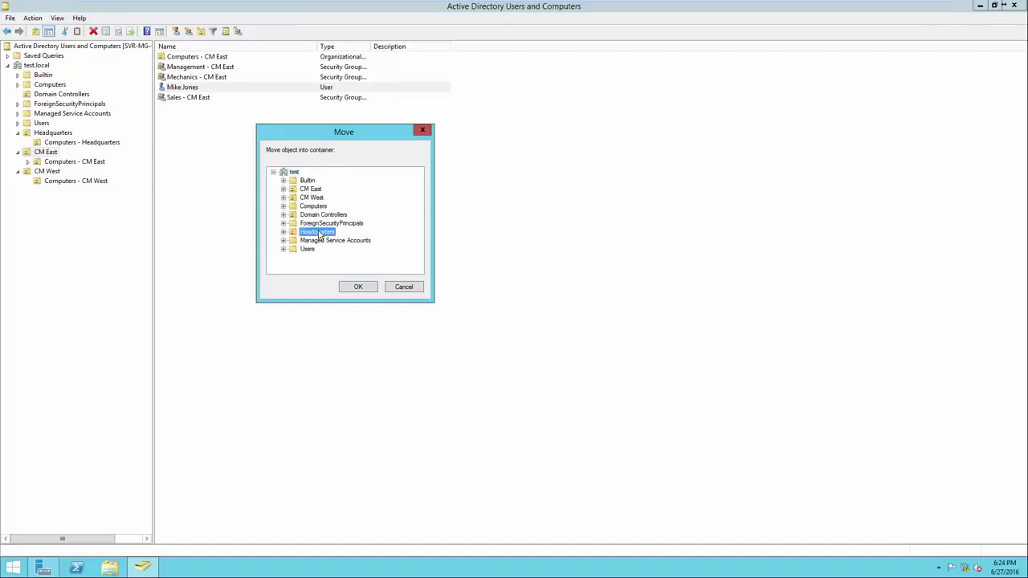
left_click(359, 287)
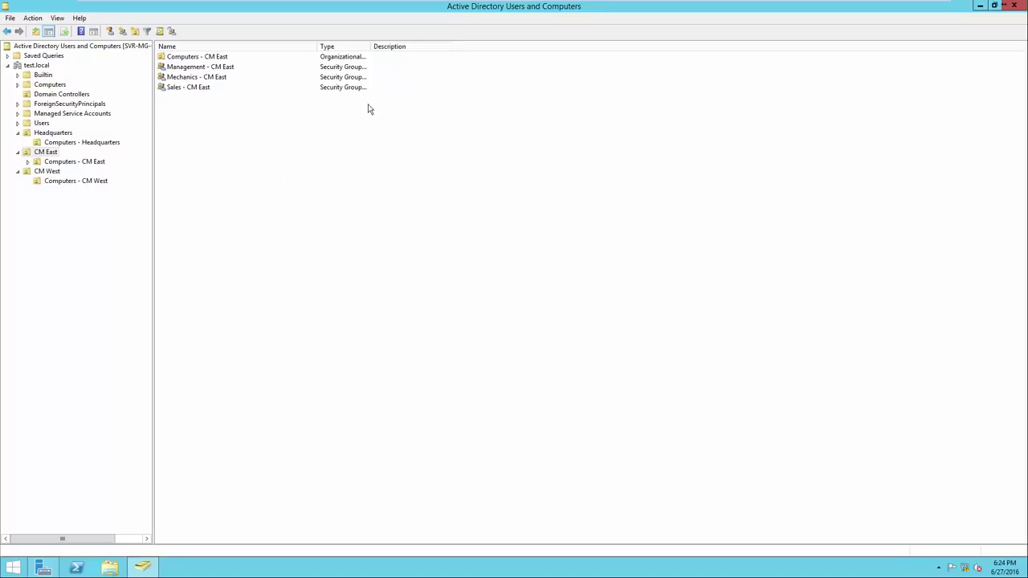
left_click(48, 135)
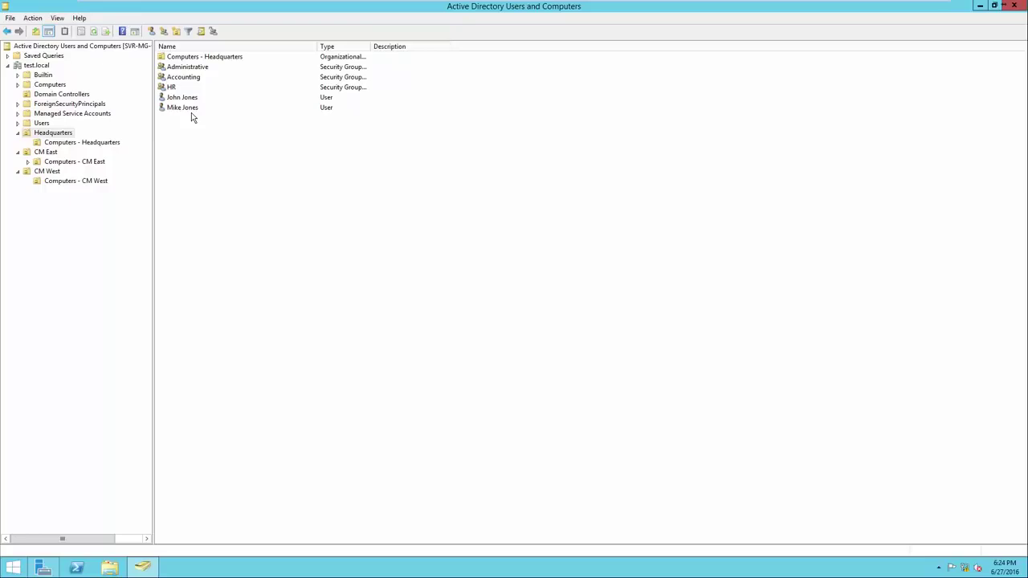
Step: Remove the moved user from Mechanics - CM East and Sales - CM East on its Member Of list
right_click(189, 111)
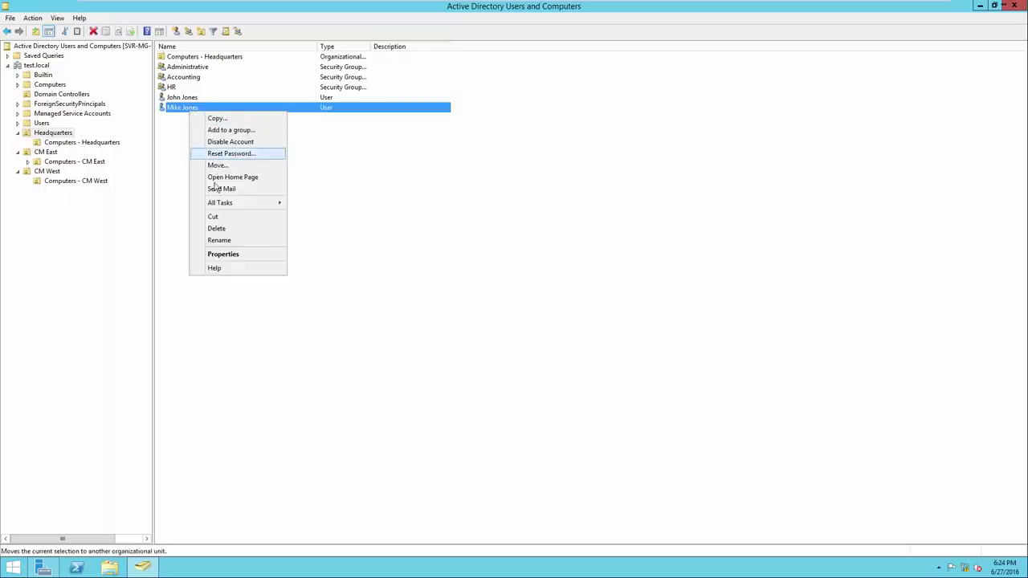
left_click(225, 254)
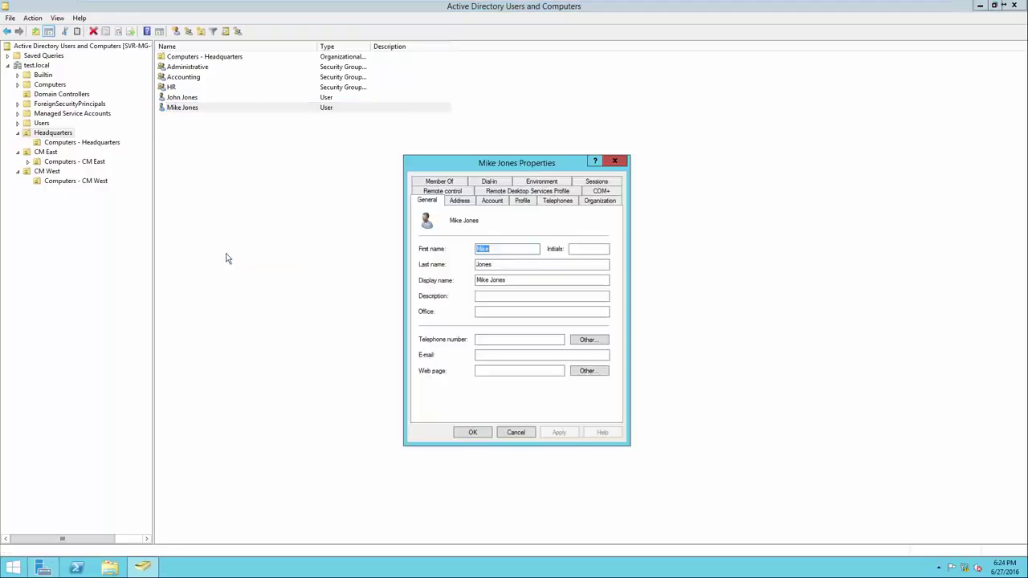
left_click(440, 182)
left_click_drag(474, 226, 548, 230)
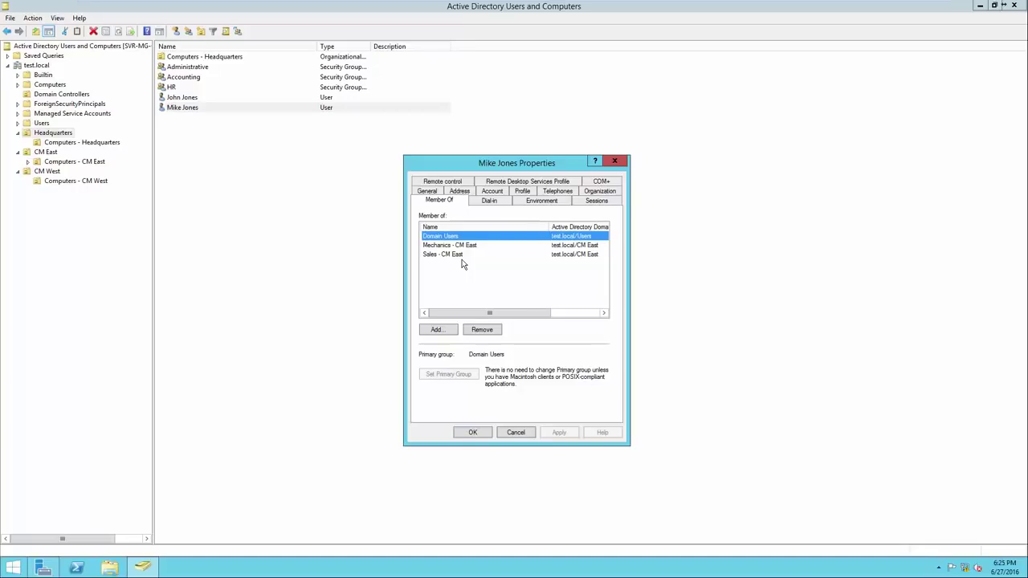
left_click(462, 249)
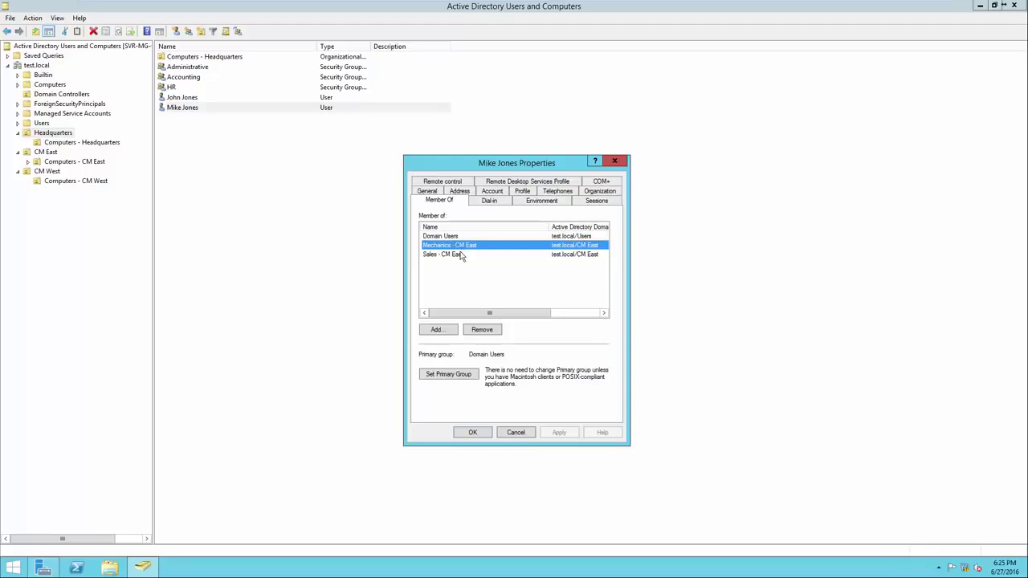
left_click(463, 255, "ctrl")
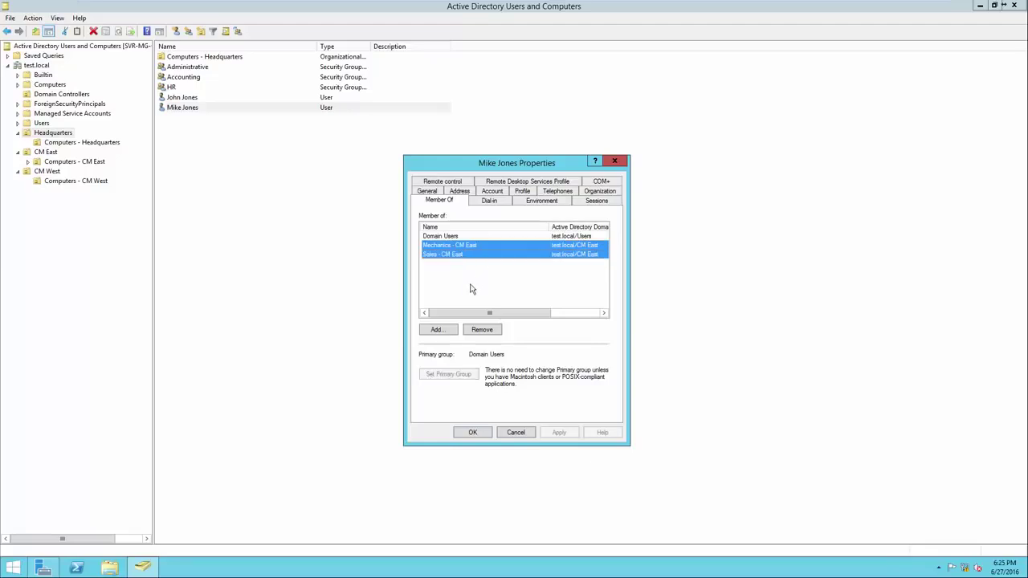
left_click(482, 330)
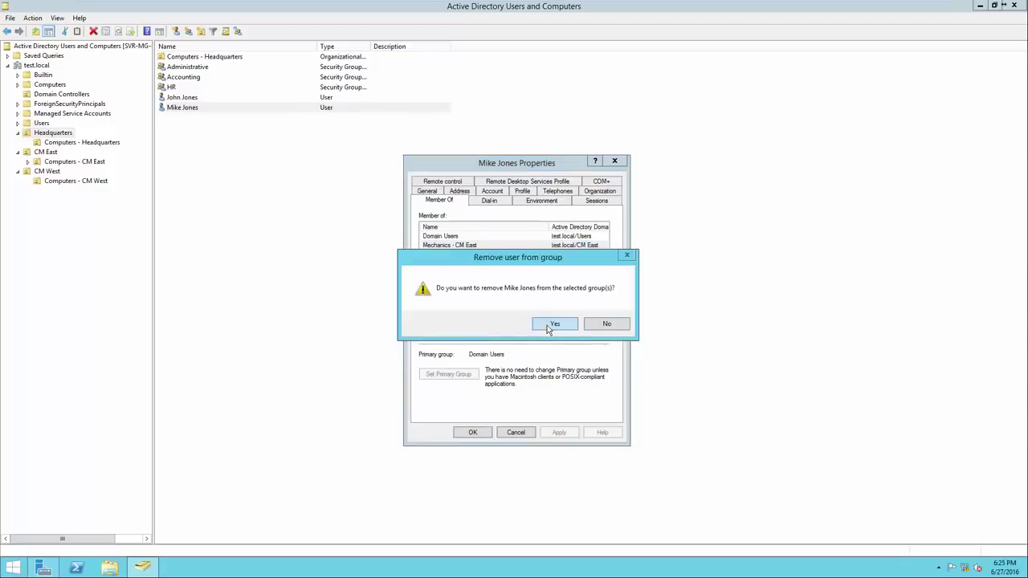
left_click(548, 325)
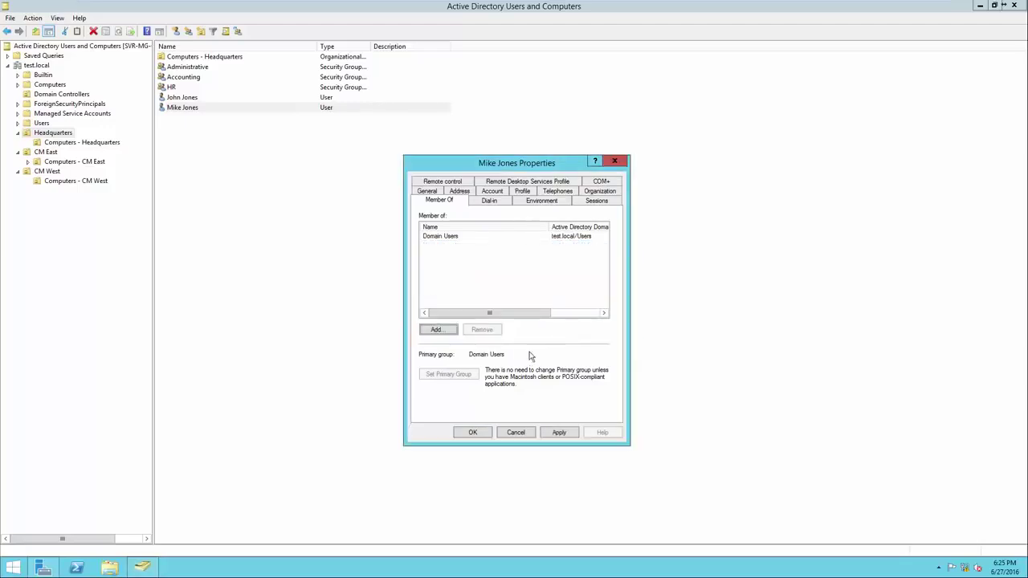
left_click(479, 432)
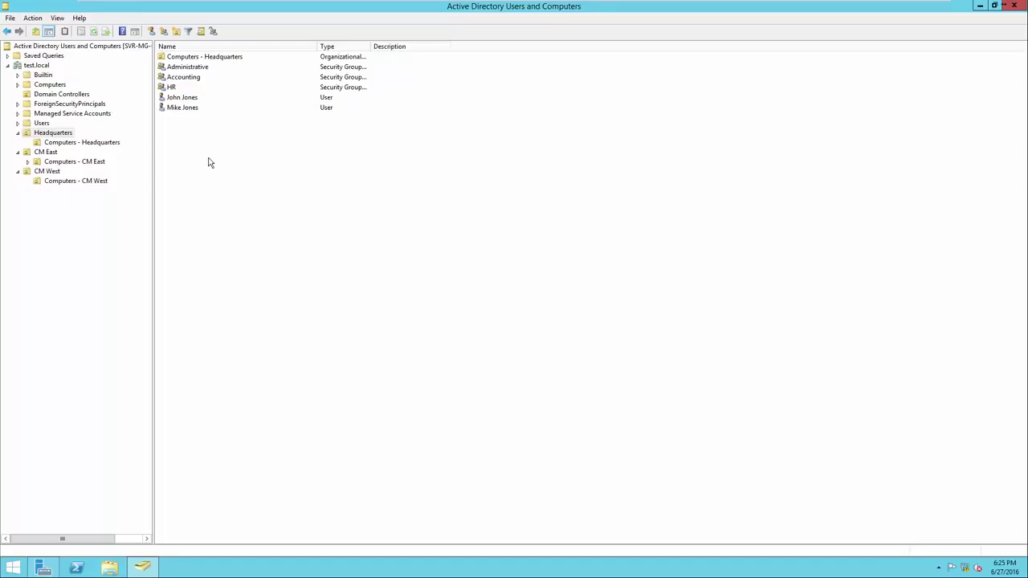
right_click(194, 112)
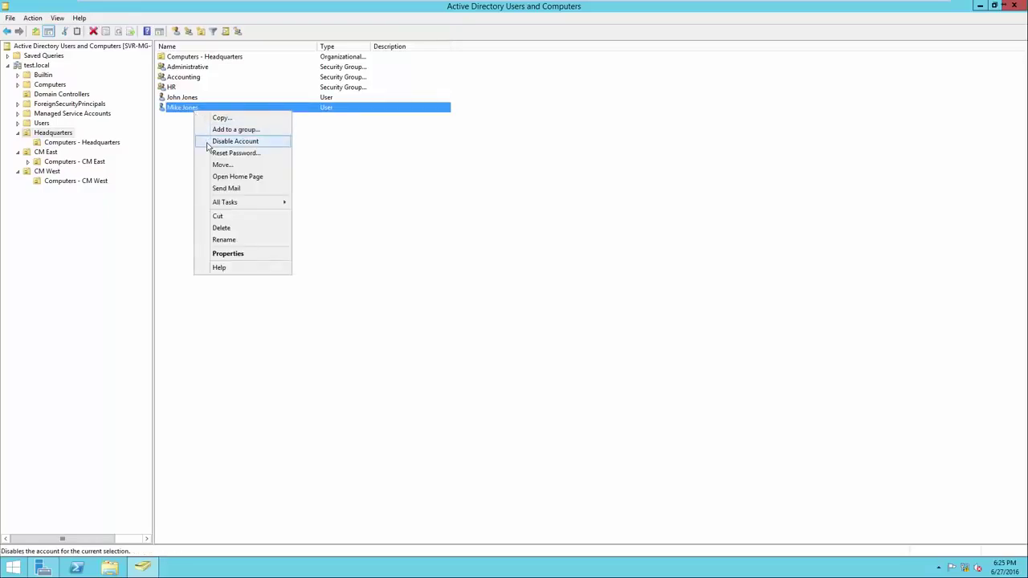
left_click(207, 147)
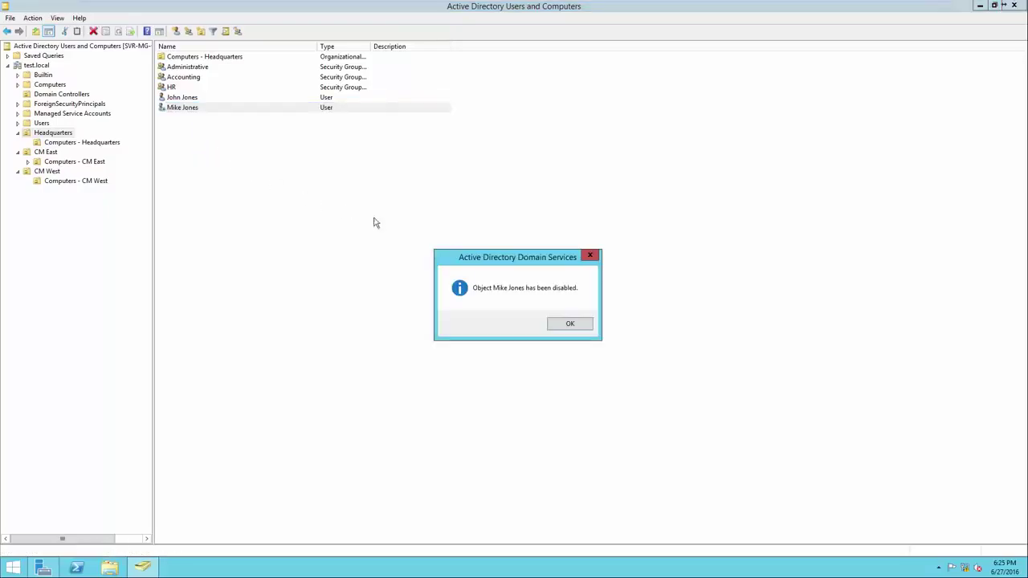
left_click(569, 326)
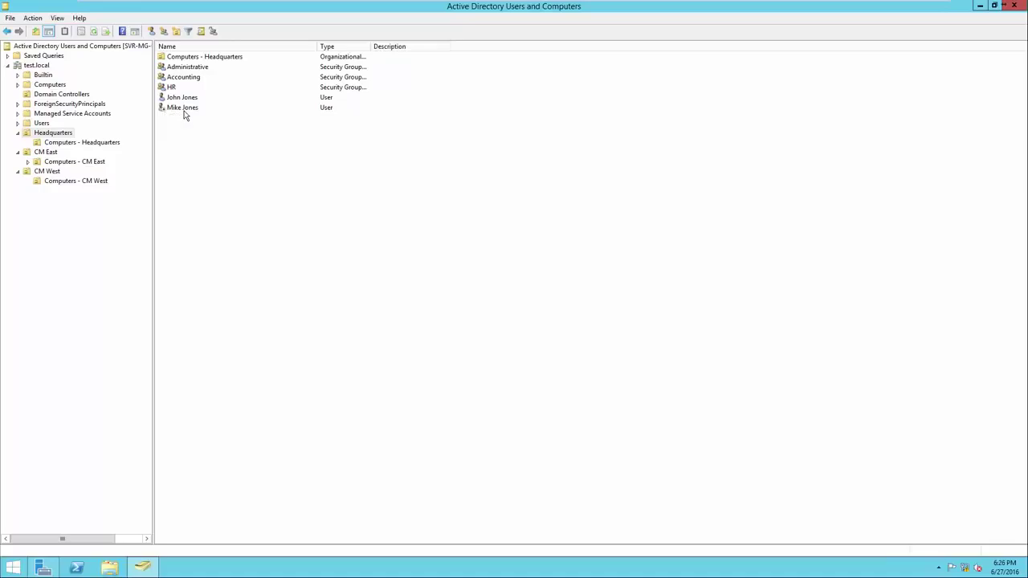
right_click(184, 115)
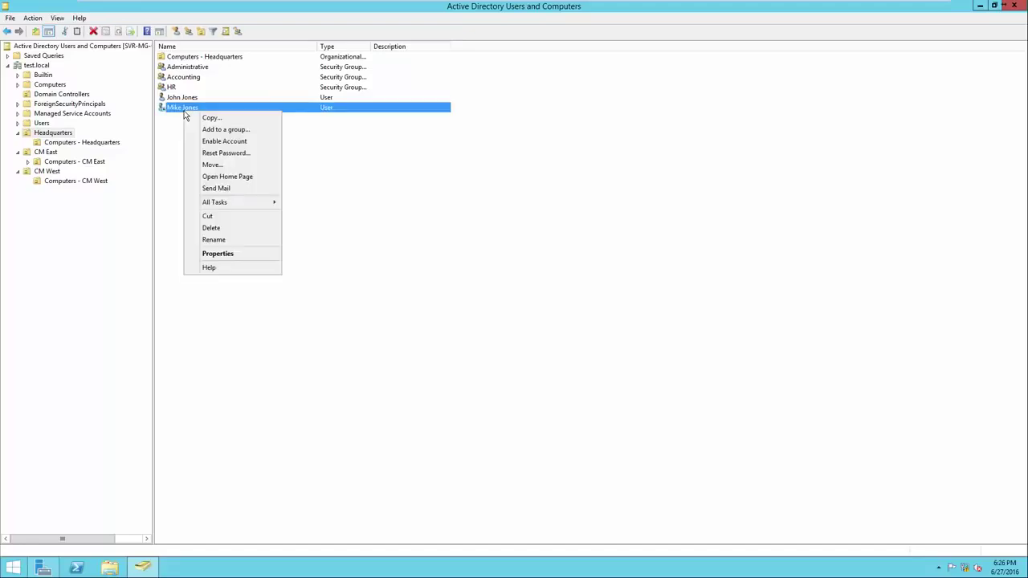
left_click(206, 144)
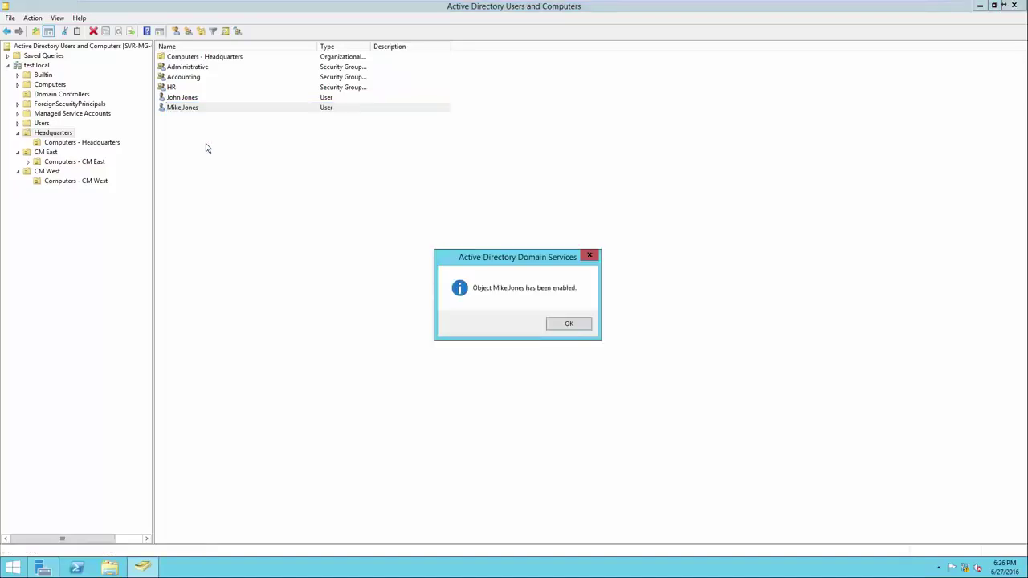
left_click(567, 325)
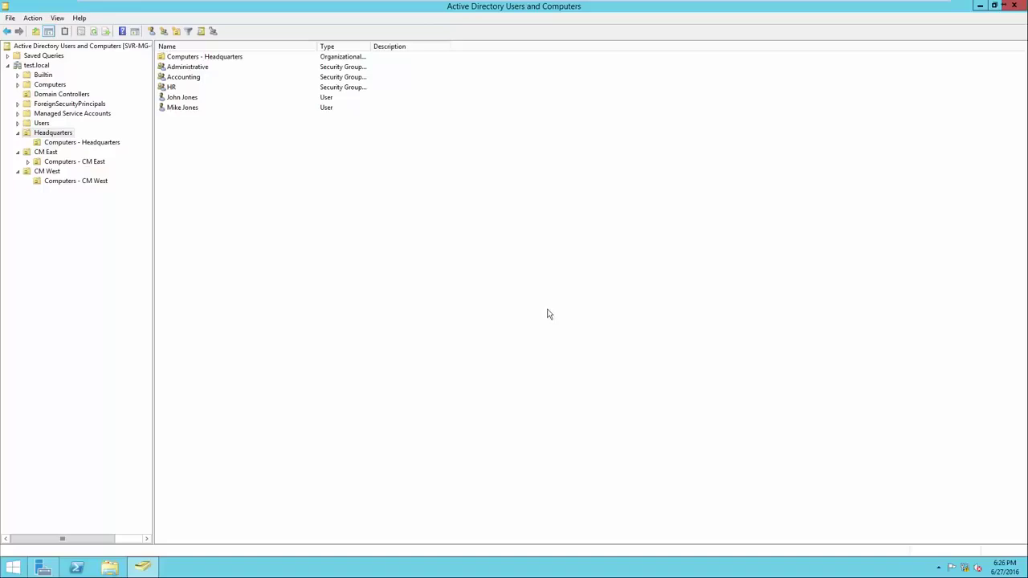
Step: Delete the second user account from Headquarters, confirming with Yes
right_click(190, 111)
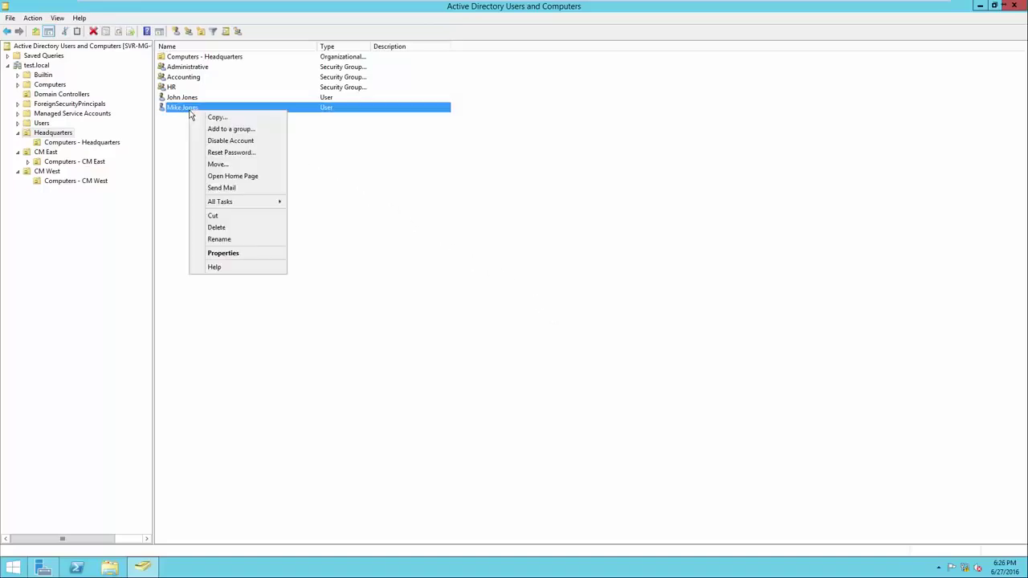
left_click(217, 227)
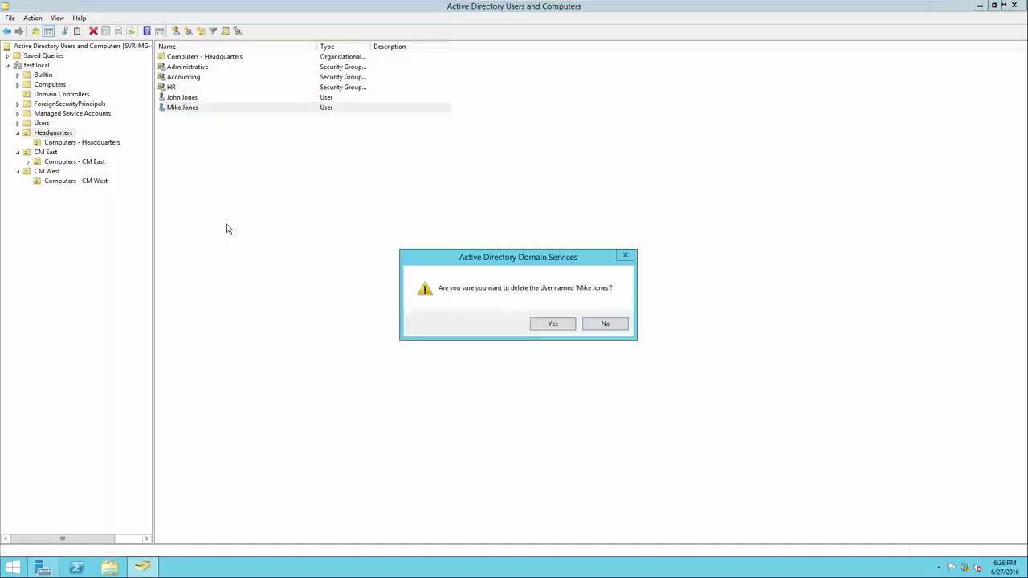
left_click(536, 325)
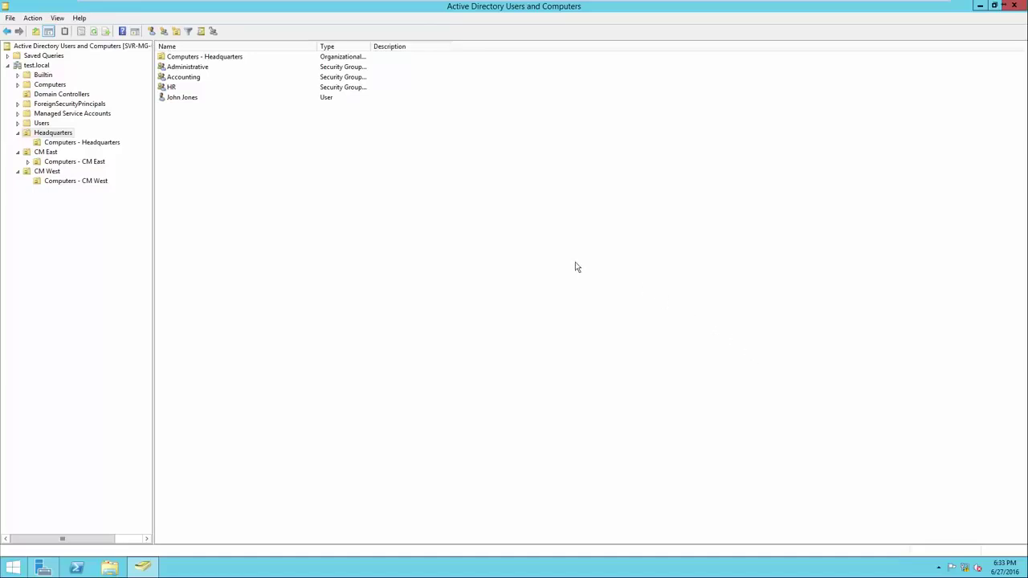
Step: Start a password reset for the remaining user, cancel it, and reopen the user's context menu
right_click(184, 103)
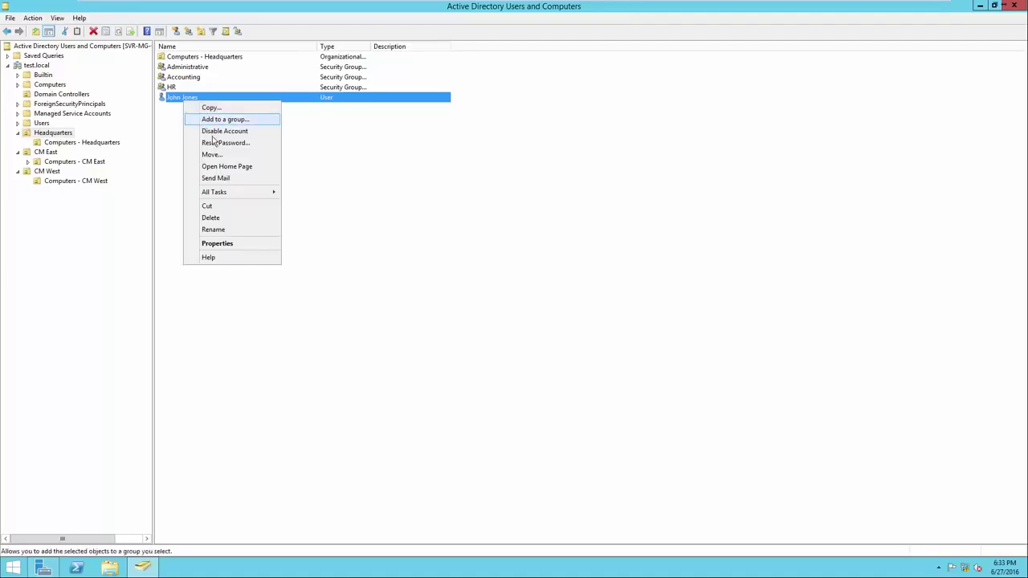
left_click(215, 144)
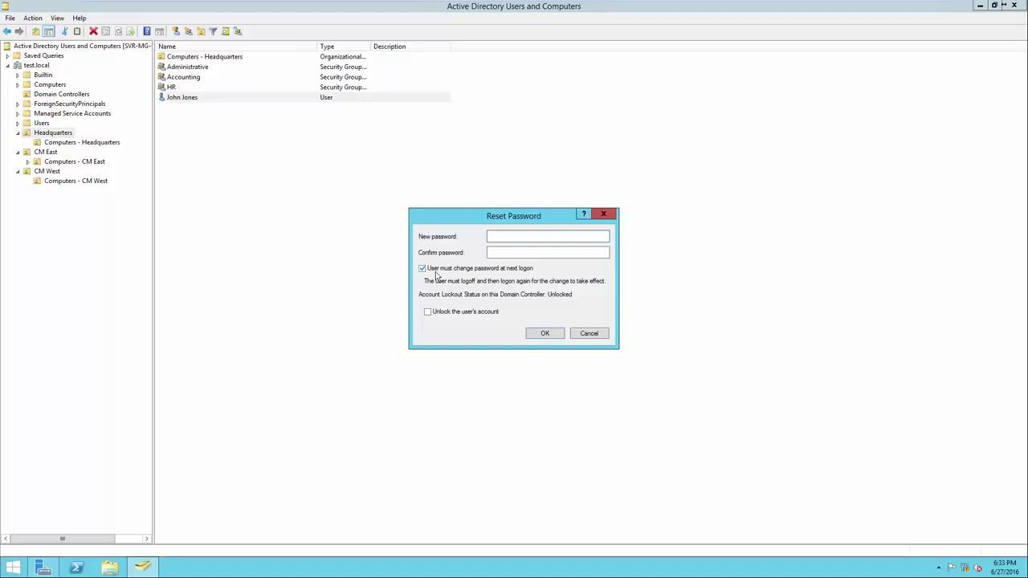
left_click(591, 335)
right_click(251, 102)
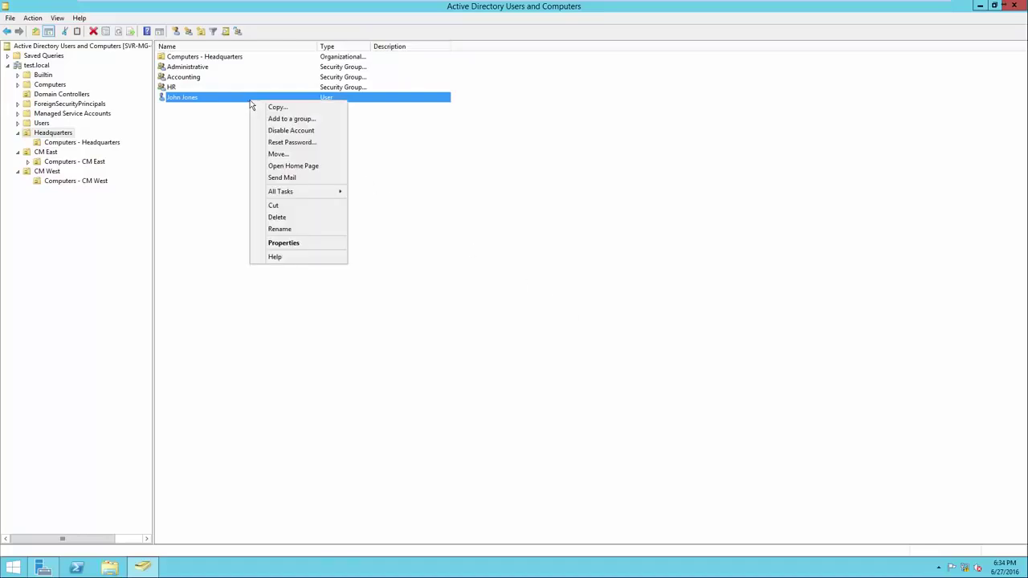
right_click(208, 99)
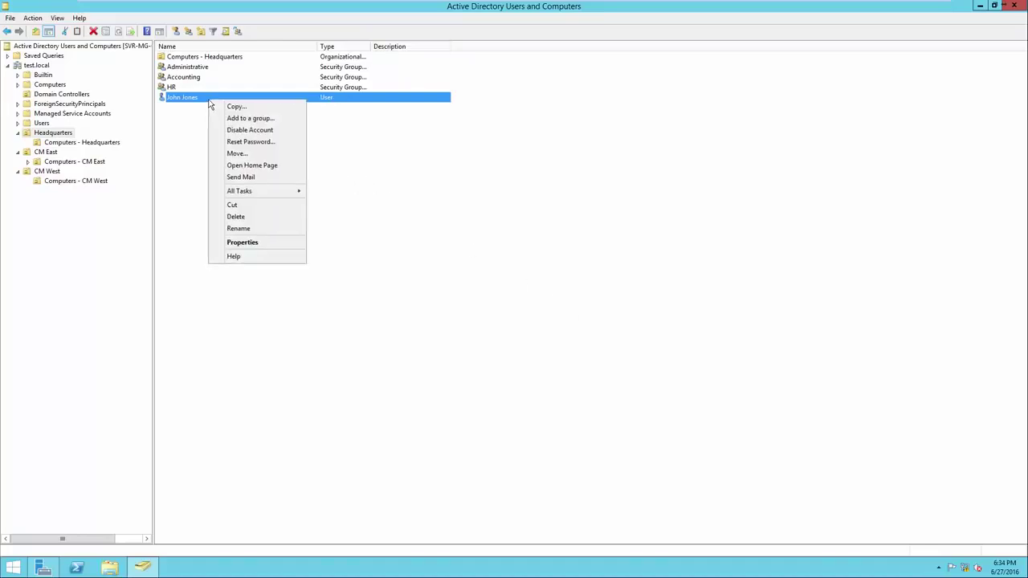
Step: Open the remaining user's properties and browse the Address, Account, Profile, Telephones, Organization and General tabs
left_click(246, 248)
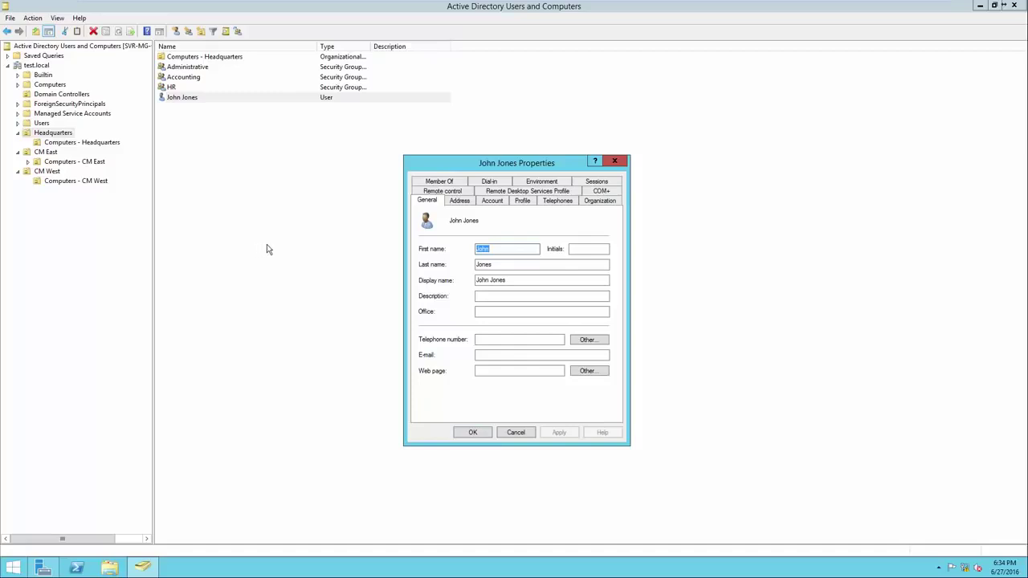
left_click(451, 202)
left_click(487, 202)
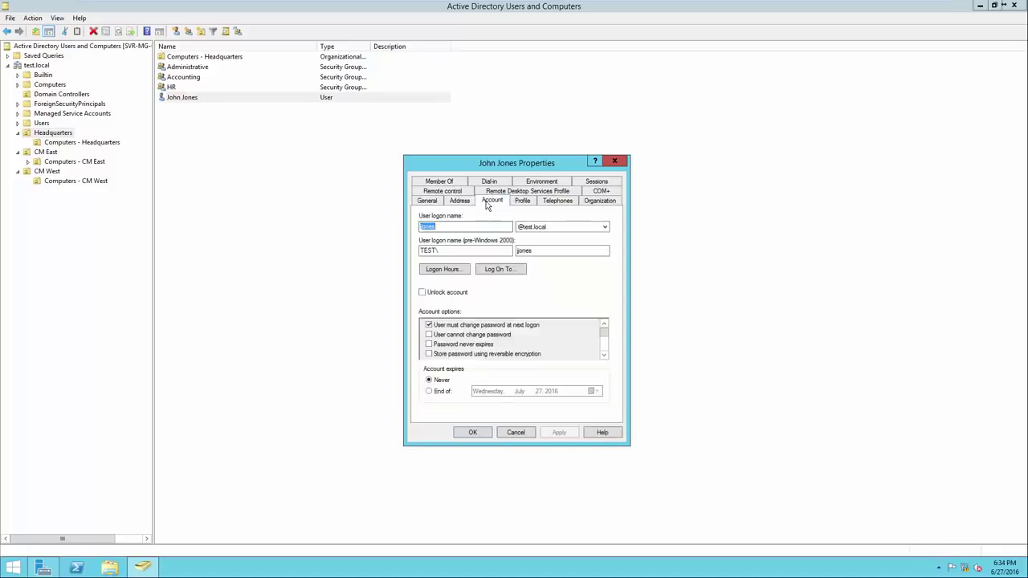
left_click(521, 201)
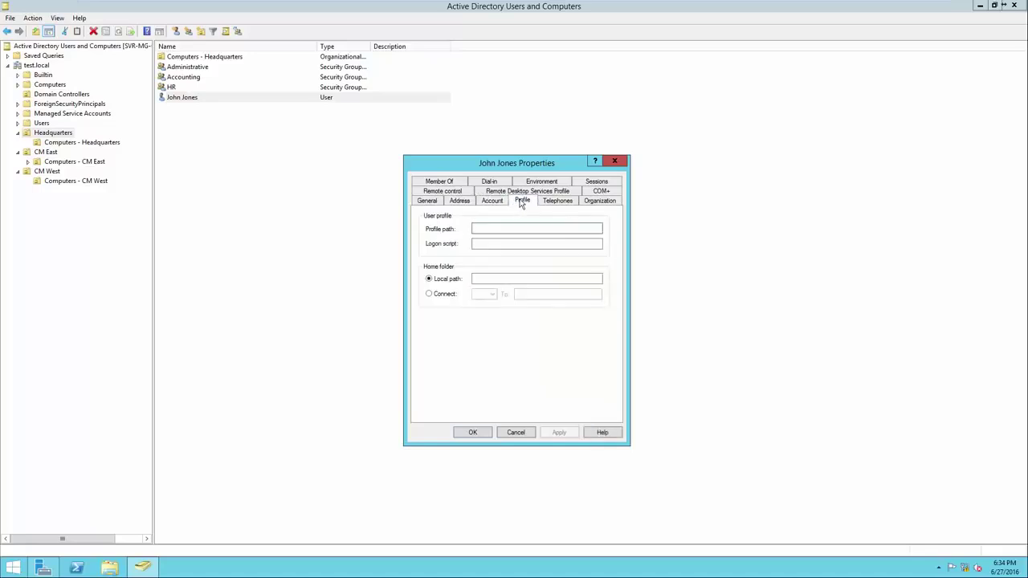
left_click(552, 205)
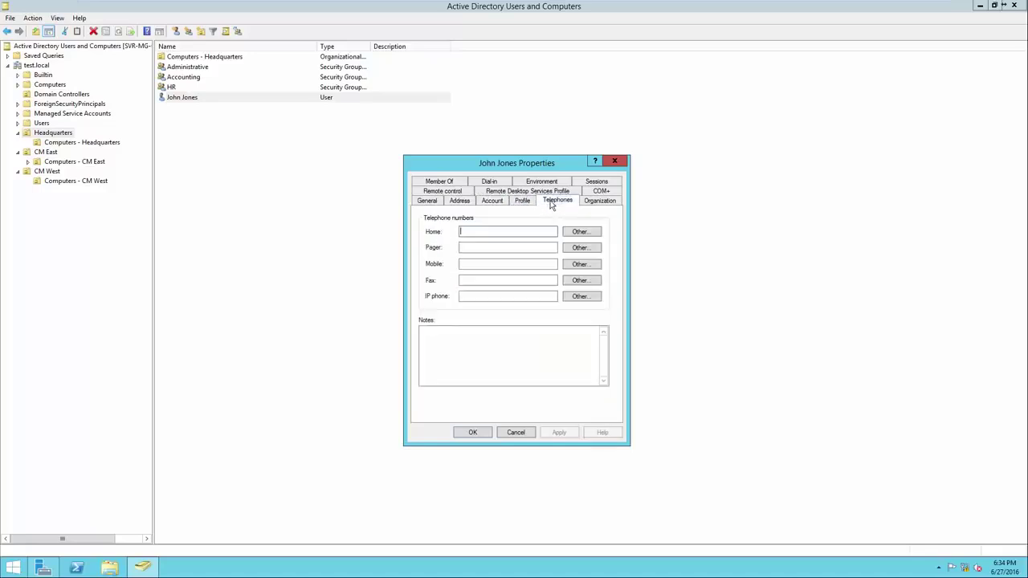
left_click(590, 202)
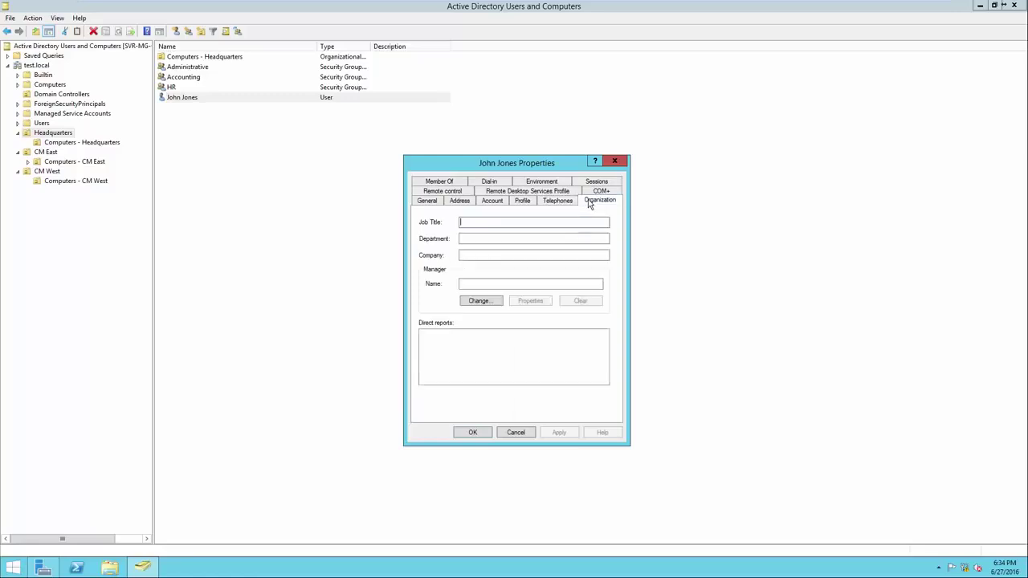
left_click(430, 201)
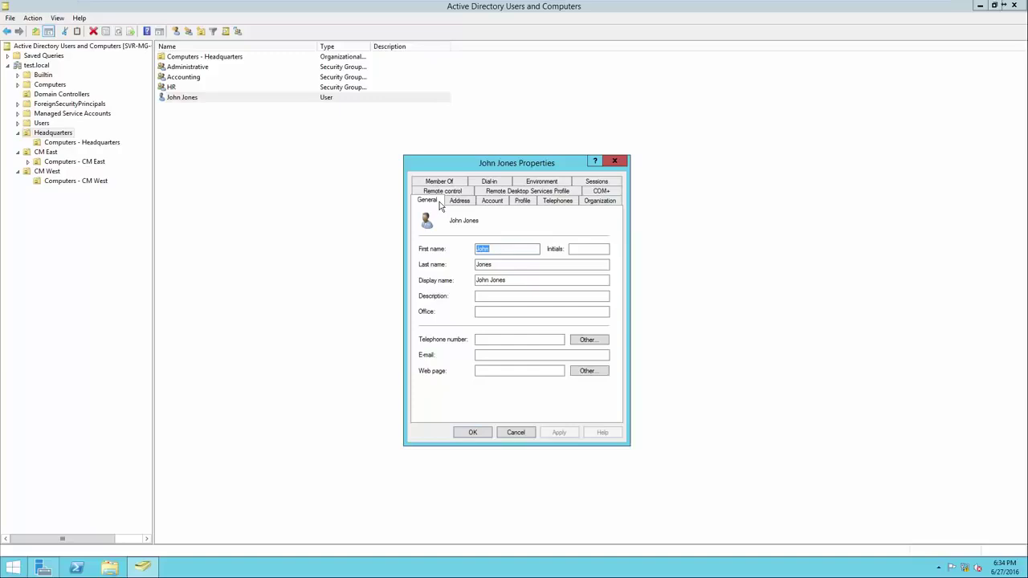
Step: Check the Account tab and Logon Hours, which permit all hours, then close the properties
left_click(490, 202)
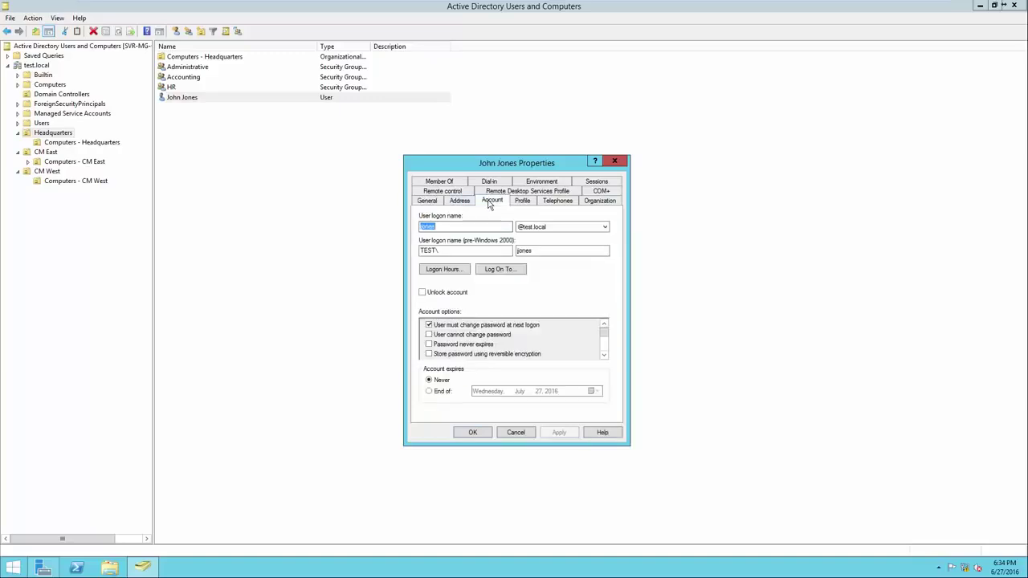
key("End")
left_click(449, 271)
left_click_drag(470, 227, 470, 304)
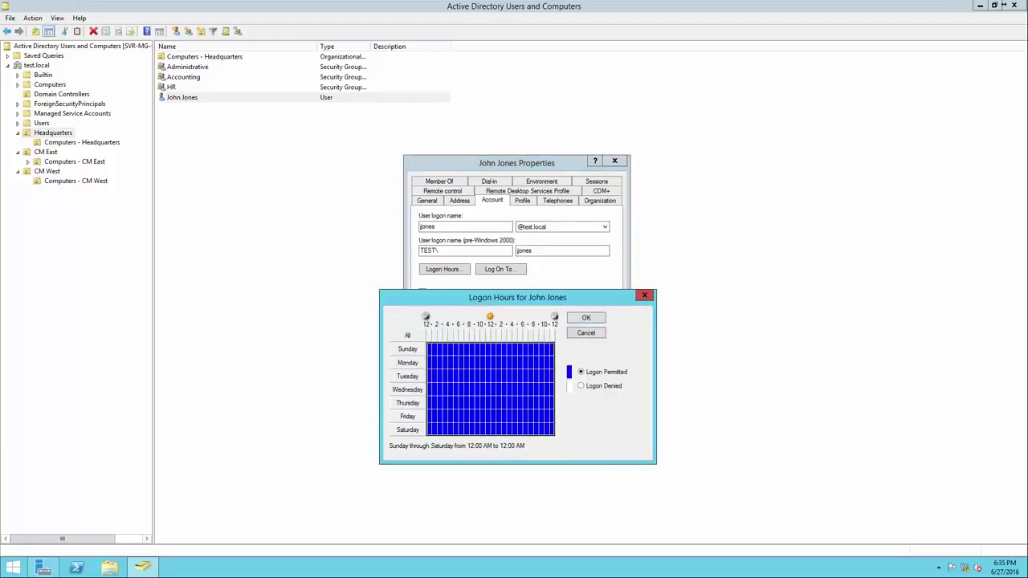
left_click(644, 295)
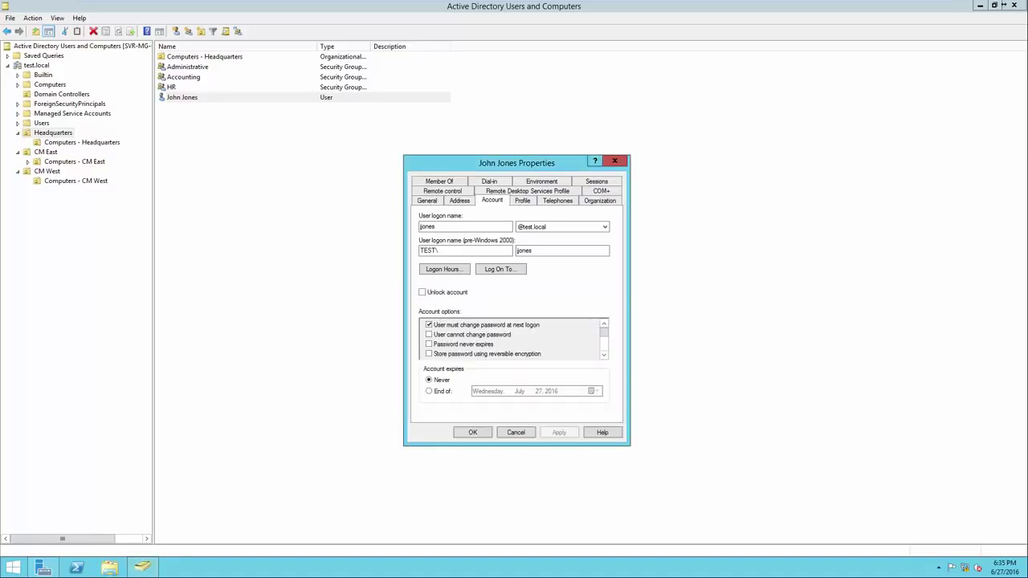
key("Escape")
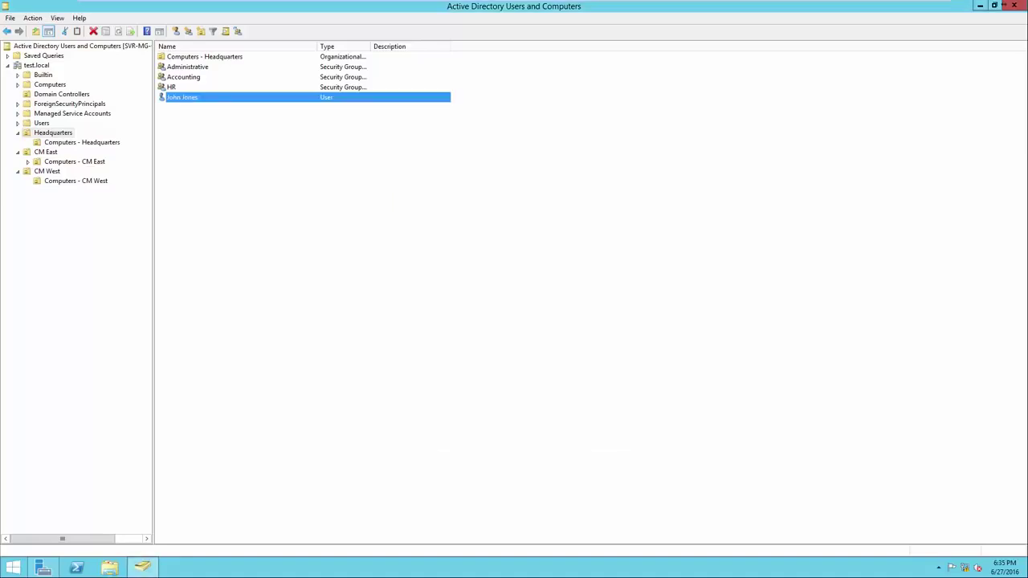
left_click(481, 241)
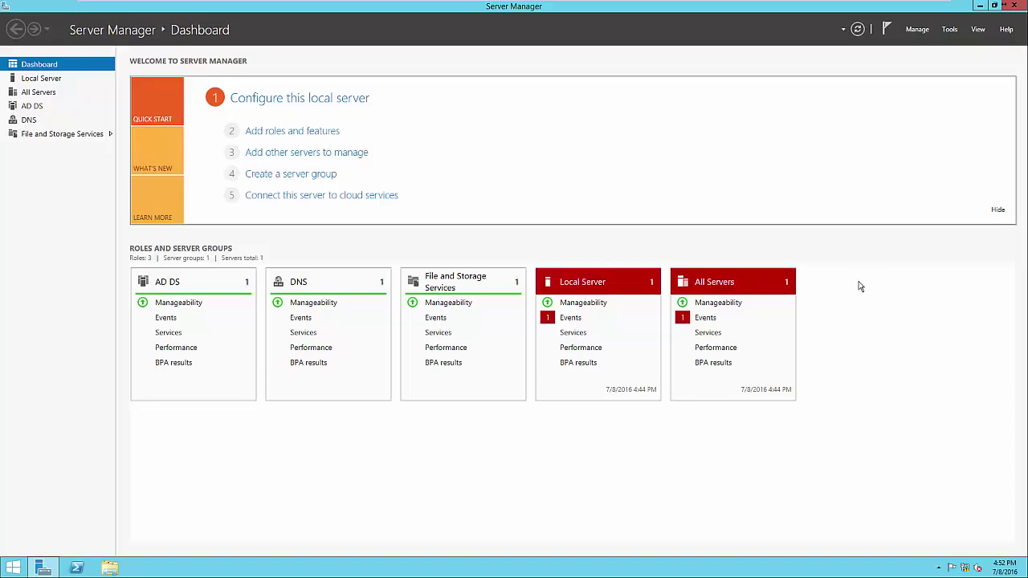
left_click(331, 135)
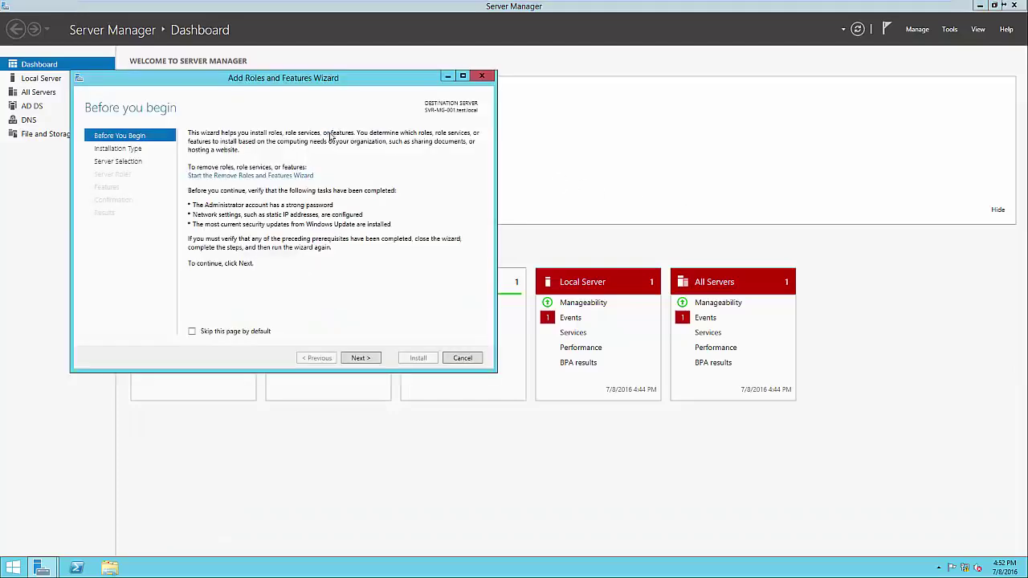
left_click(362, 358)
left_click(361, 358)
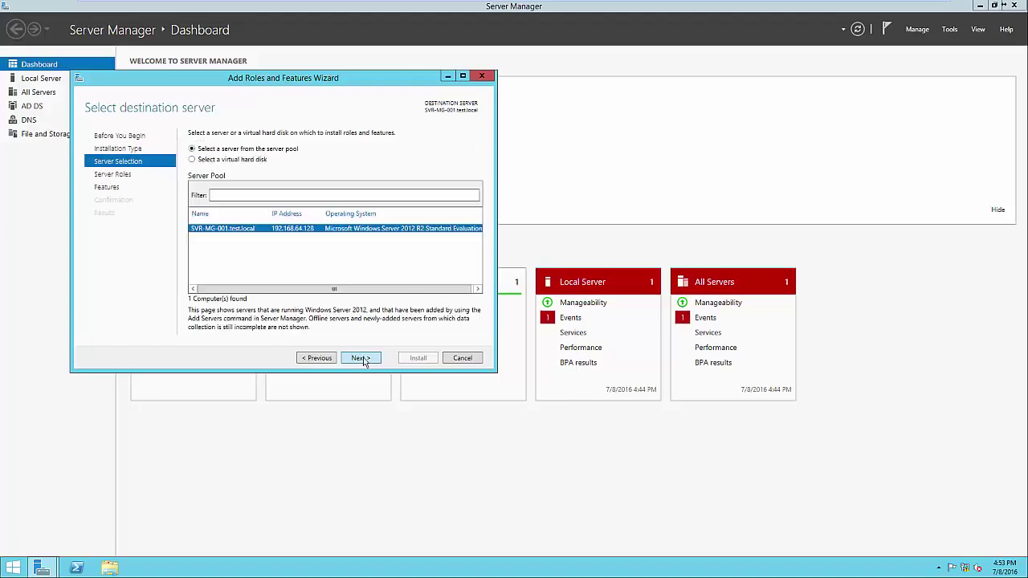
left_click(361, 358)
left_click(361, 359)
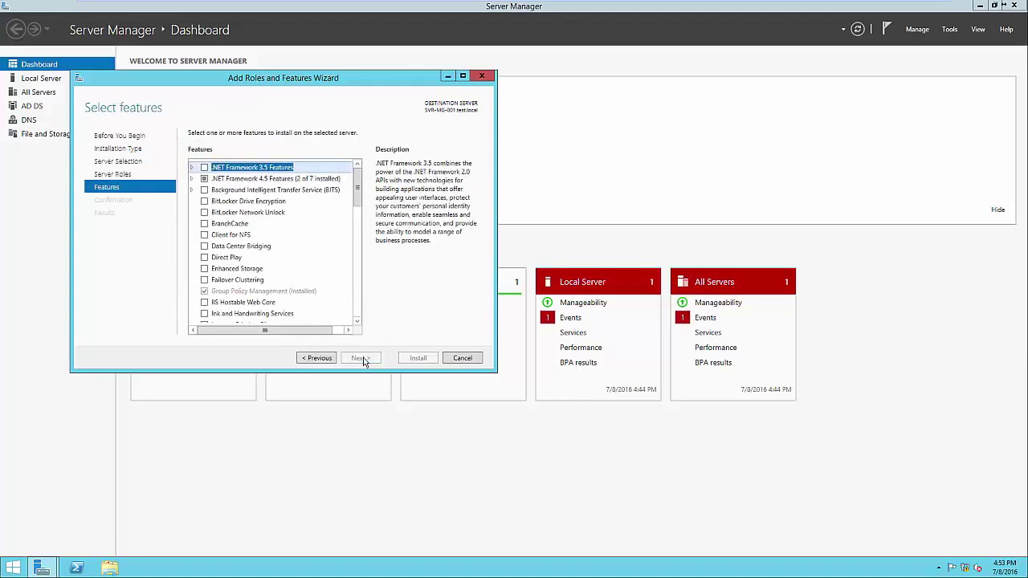
left_click(285, 294)
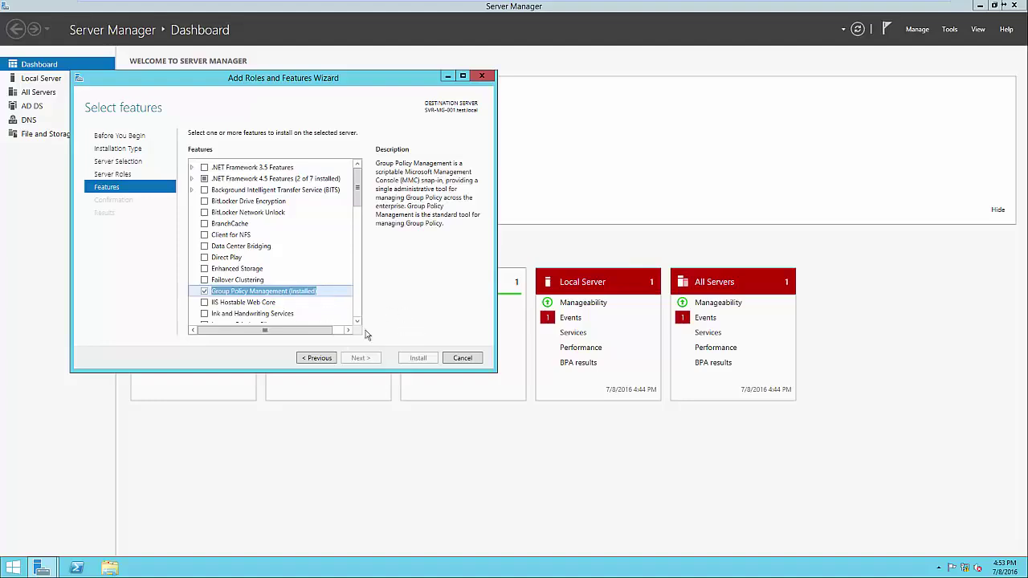
left_click(462, 358)
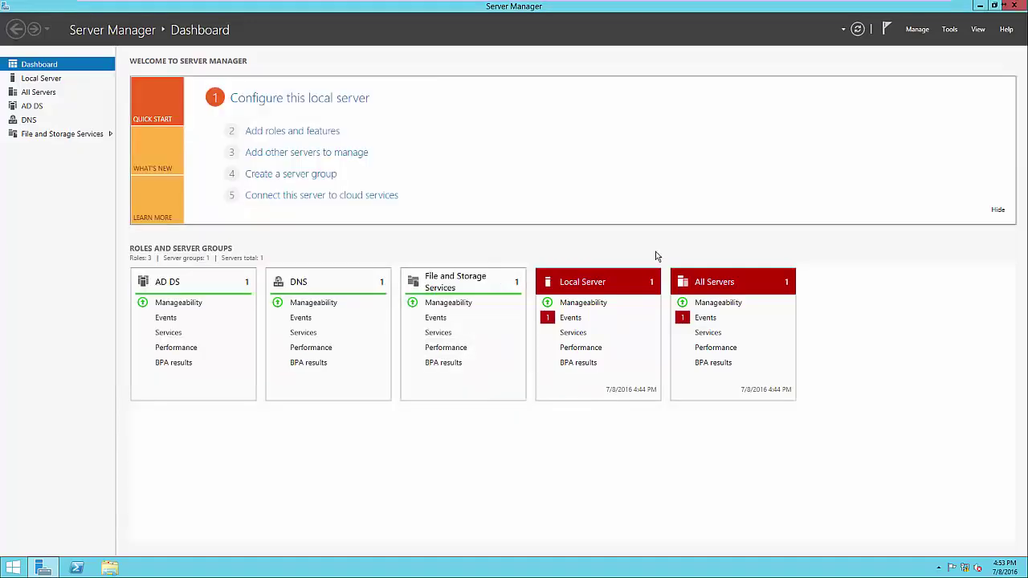
Step: Launch Group Policy Management from Tools and expand Forest: test.local
left_click(949, 32)
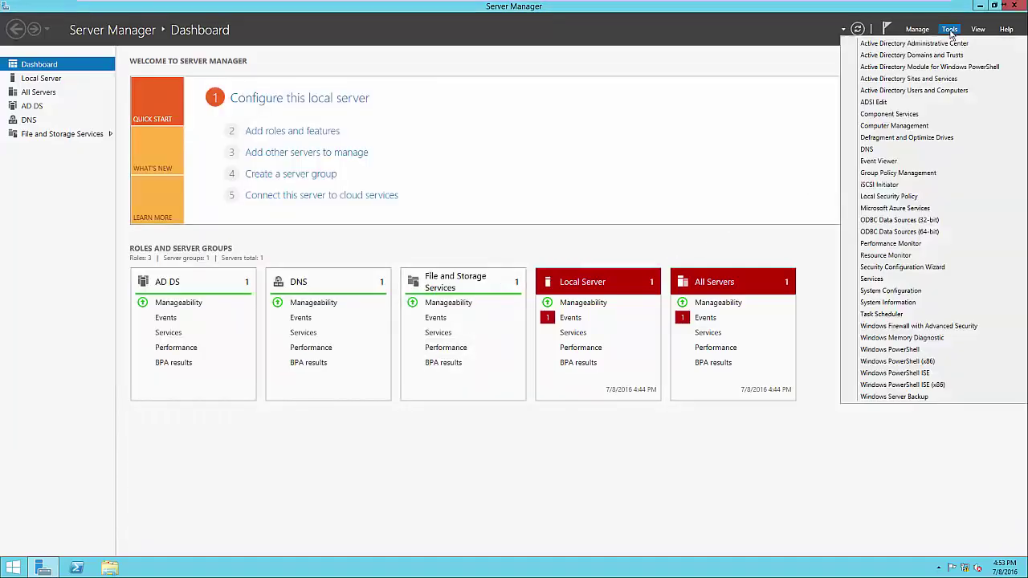
left_click(912, 173)
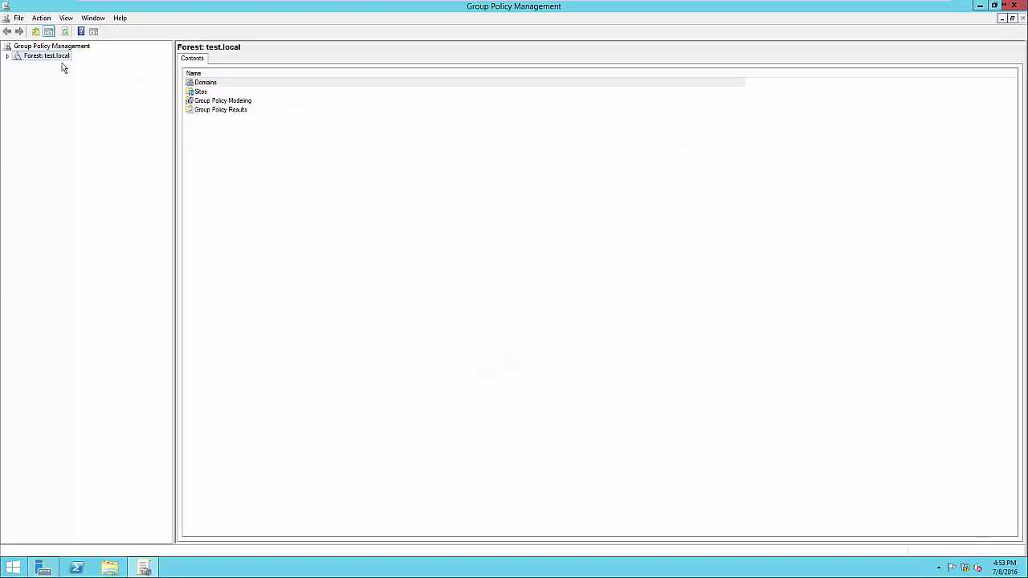
left_click(9, 57)
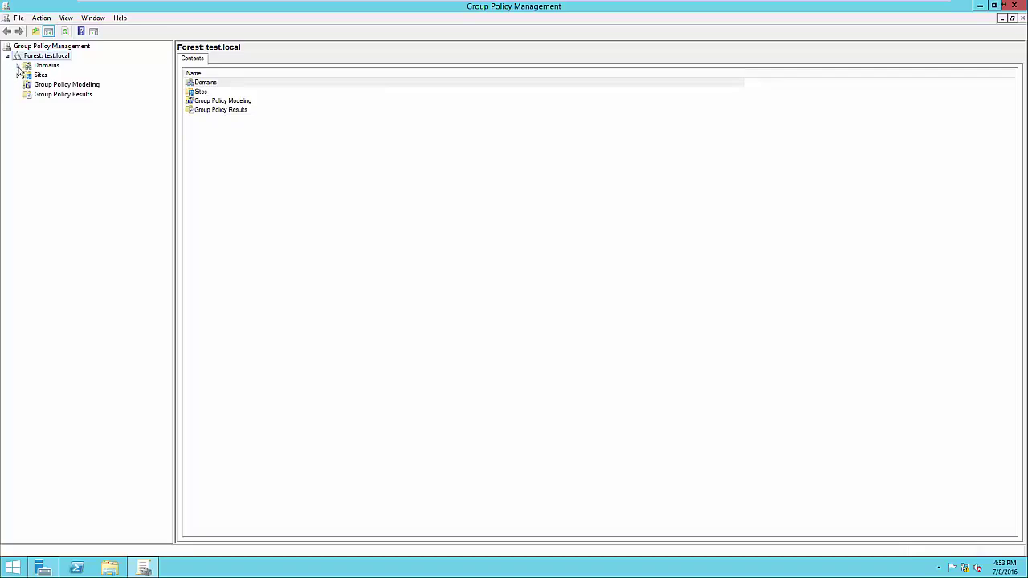
Step: Expand Domains and test.local, then select Headquarters, showing no linked GPOs
left_click(18, 66)
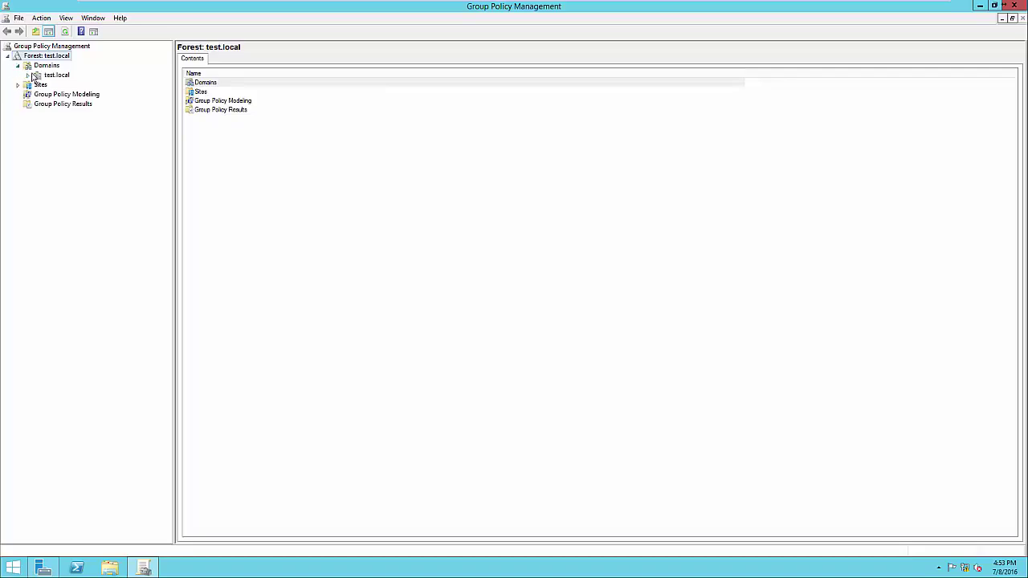
left_click(28, 74)
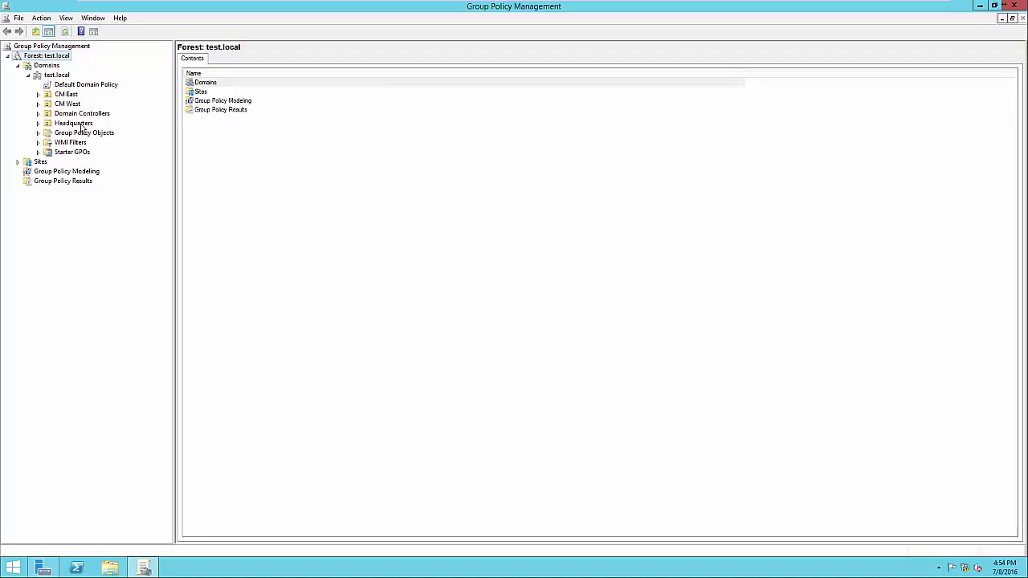
left_click(73, 123)
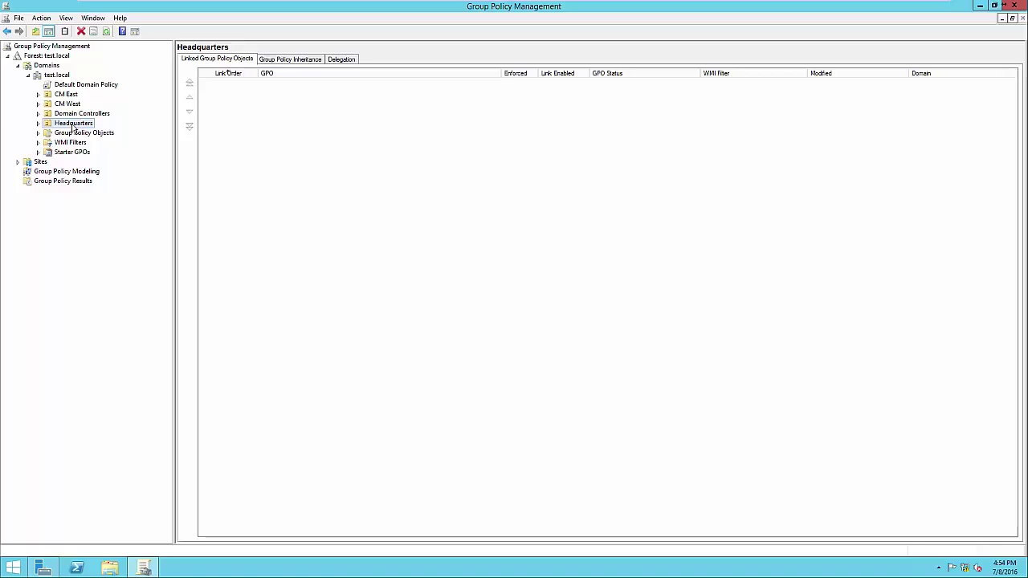
Step: Check the GPOs linked to CM West and Headquarters, then view the Default Domain Policy's scope
left_click(75, 107)
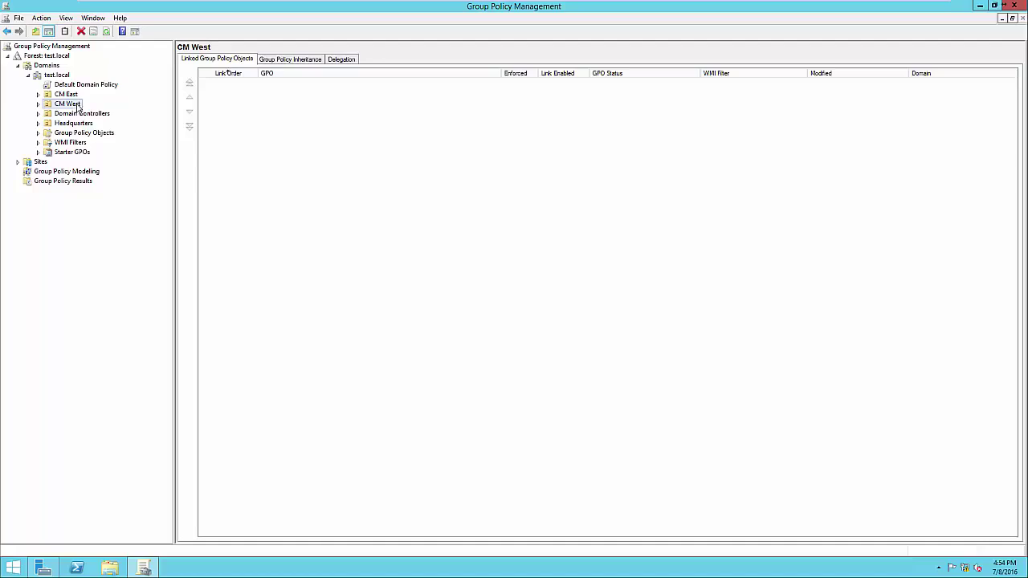
left_click(70, 127)
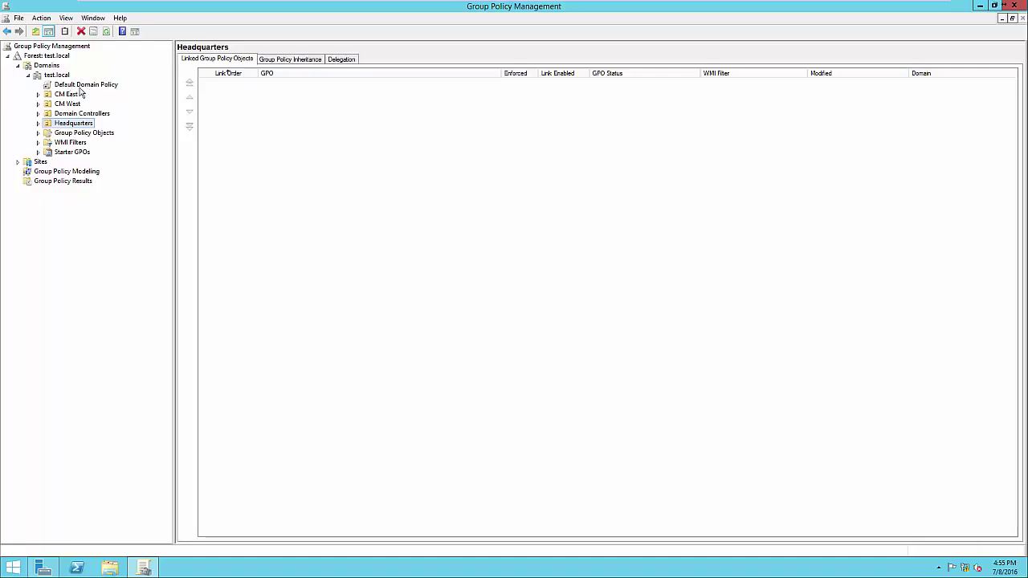
left_click(81, 87)
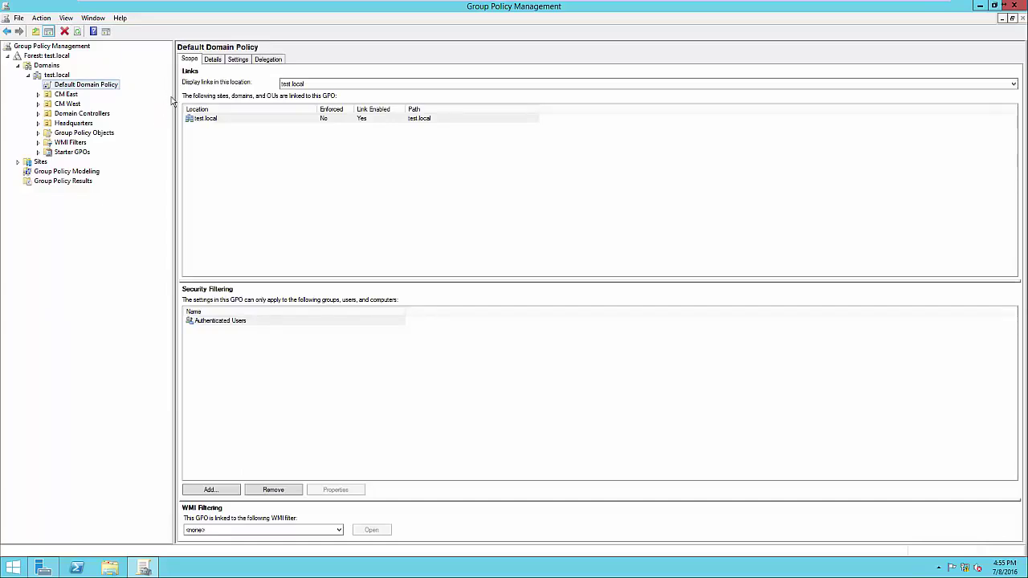
Step: Show the Default Domain Policy's Settings report, dismissing the browser security warning
left_click(238, 64)
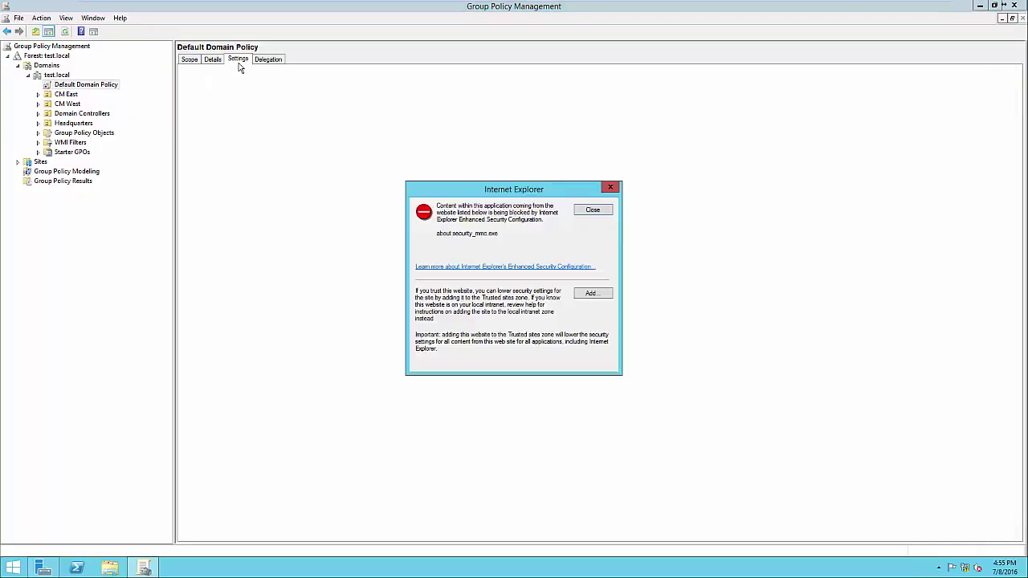
left_click(594, 212)
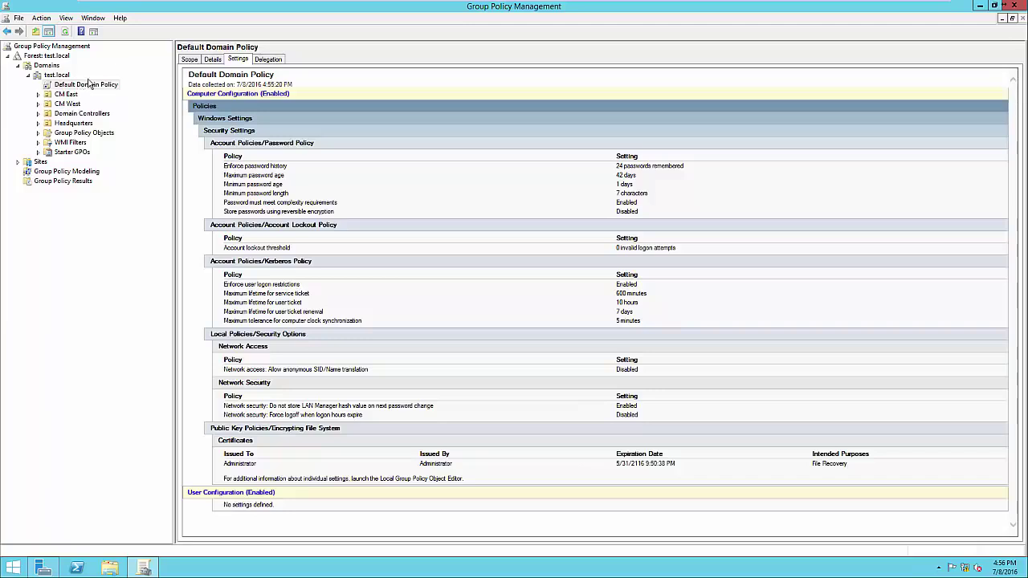
Step: Edit the Default Domain Policy, arrange the editor window, and view Computer and User Configuration
right_click(78, 86)
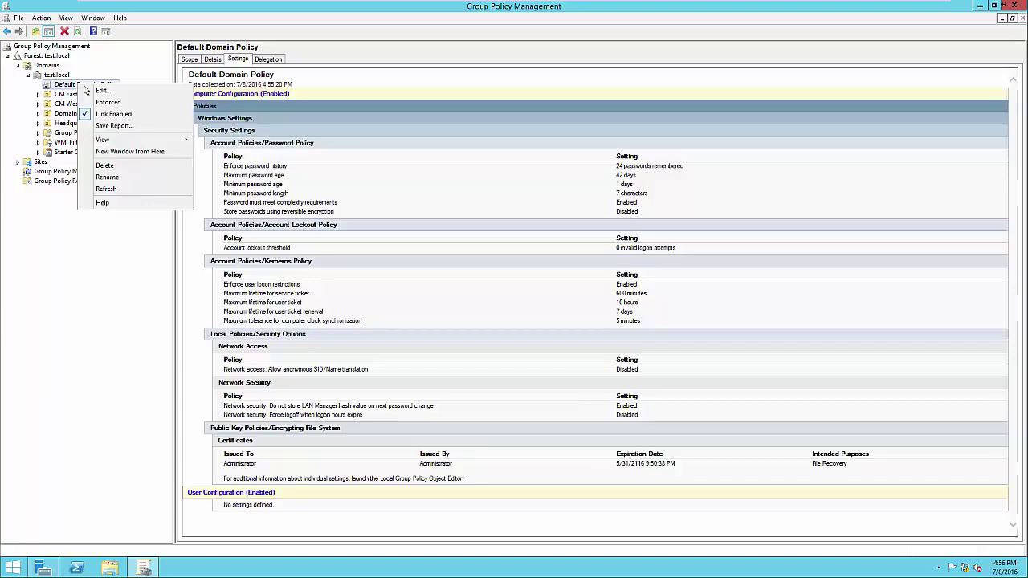
left_click(93, 92)
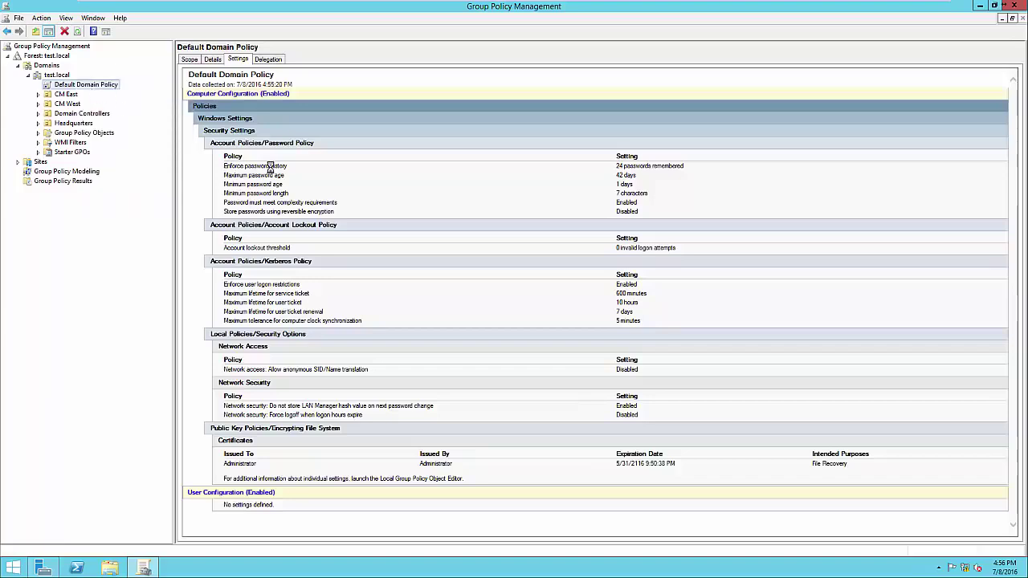
left_click_drag(269, 51, 542, 88)
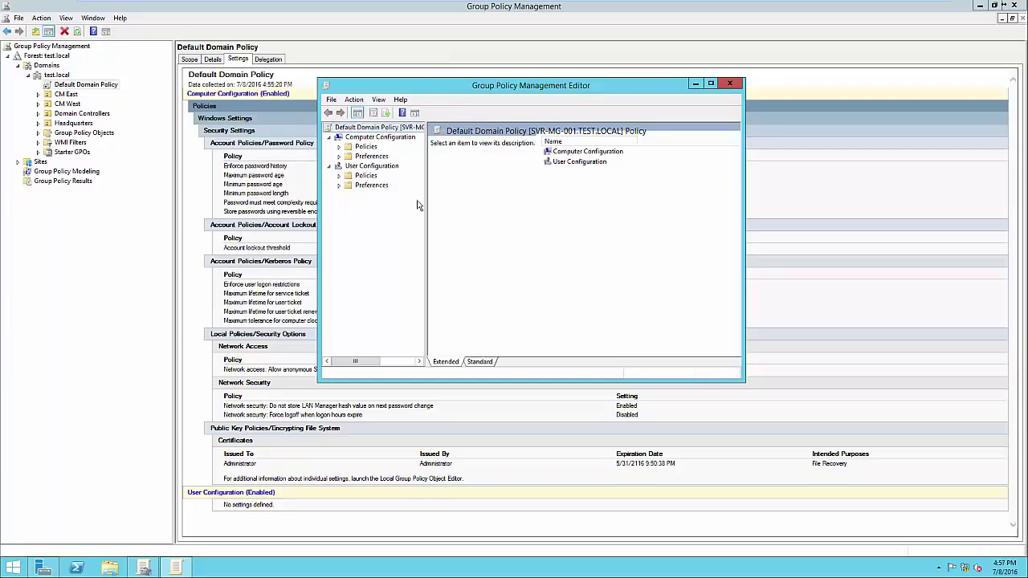
left_click_drag(427, 195, 448, 187)
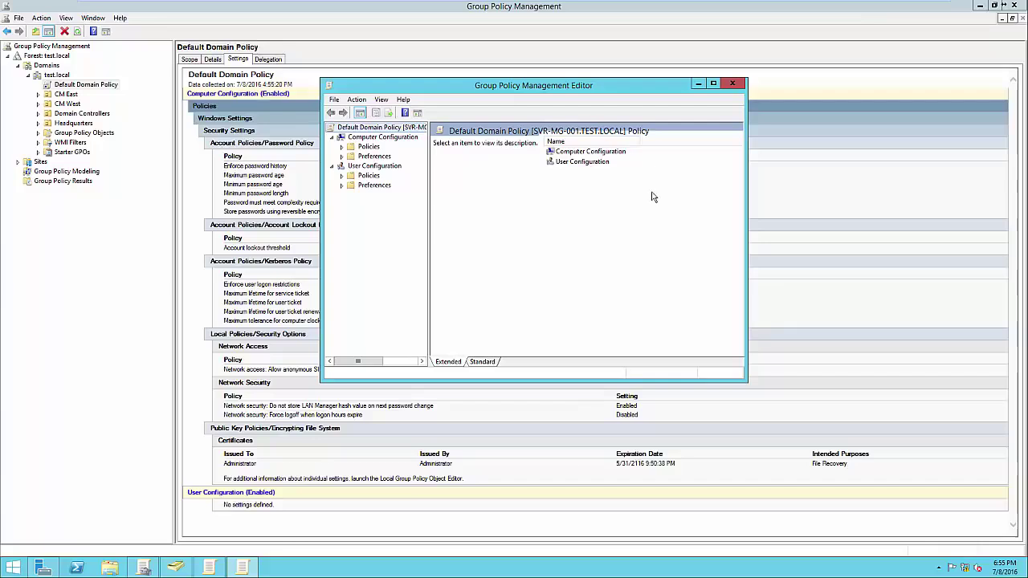
left_click_drag(537, 90, 774, 119)
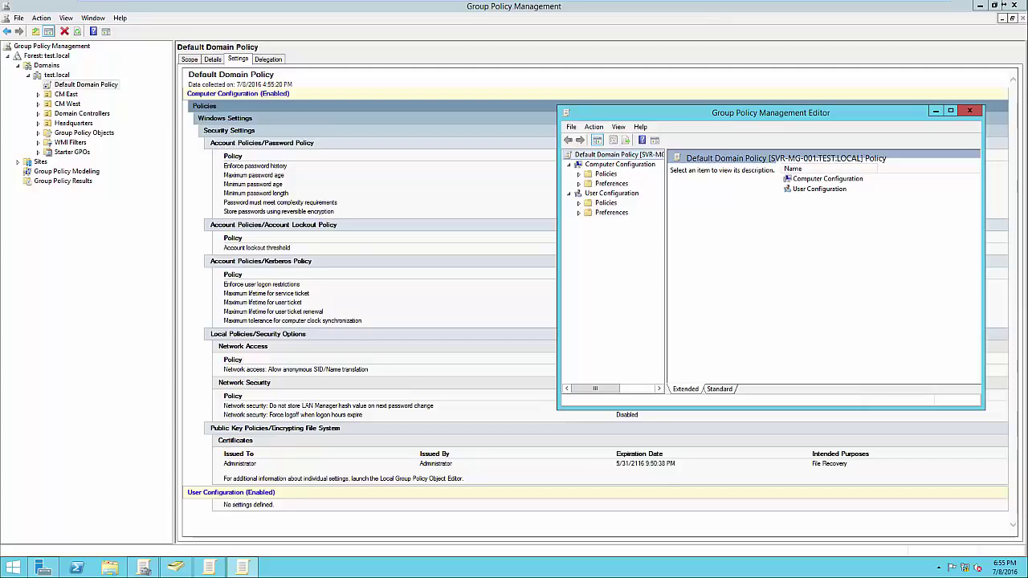
left_click_drag(771, 113, 758, 111)
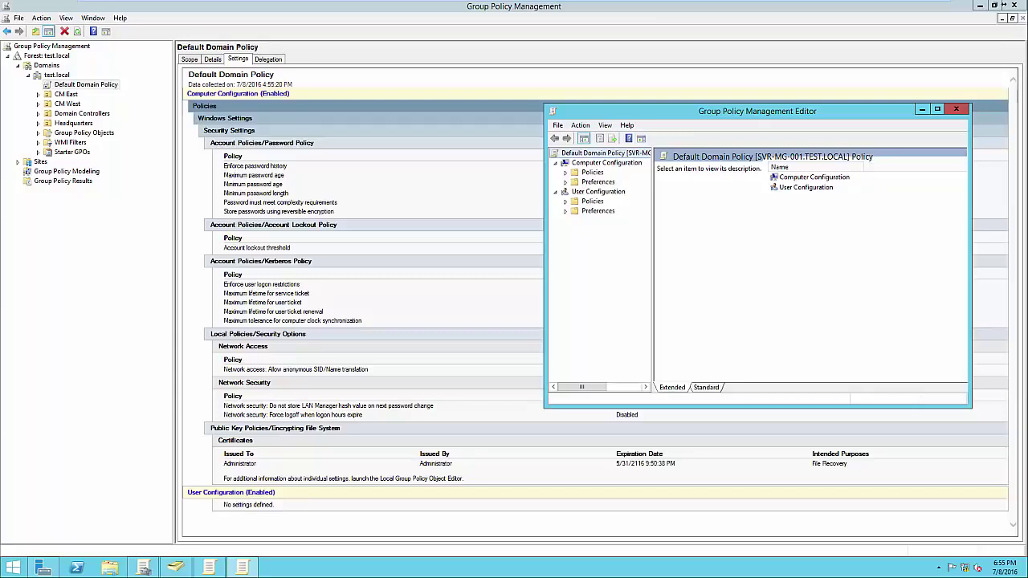
left_click(607, 163)
left_click(598, 191)
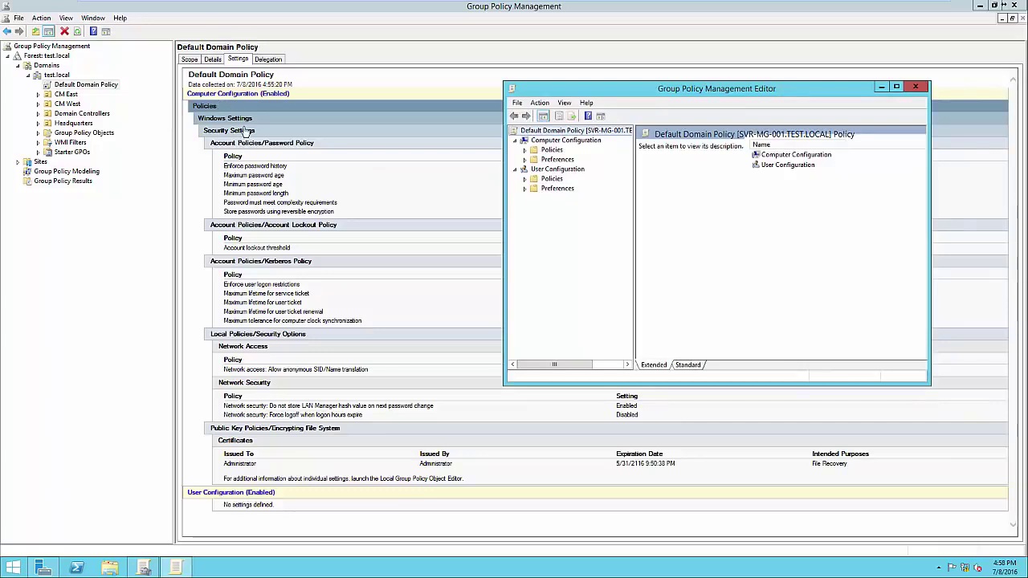
Step: Navigate to Account Policies > Password Policy, showing 24 passwords remembered and a 42-day maximum age
left_click(525, 151)
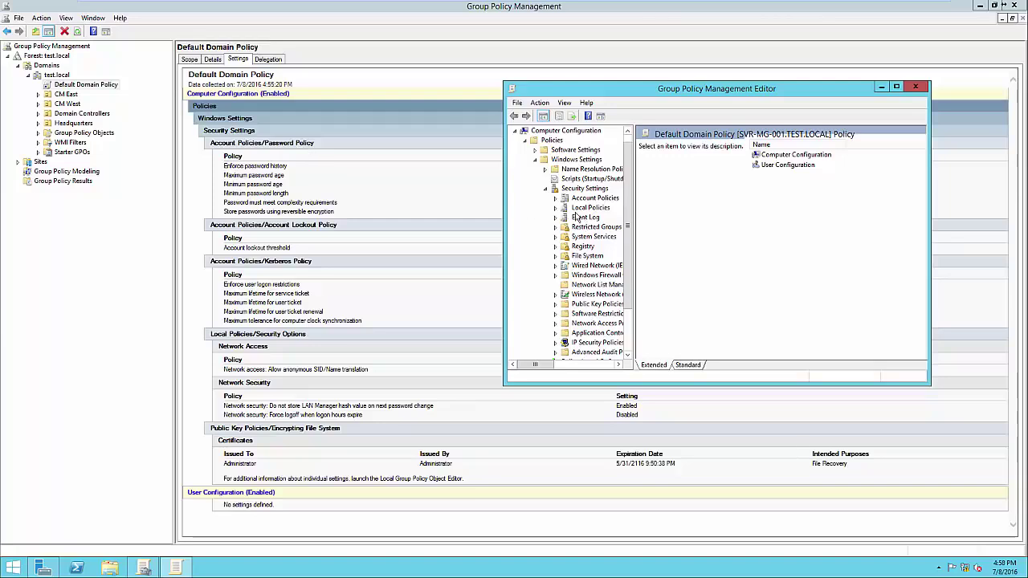
left_click(555, 198)
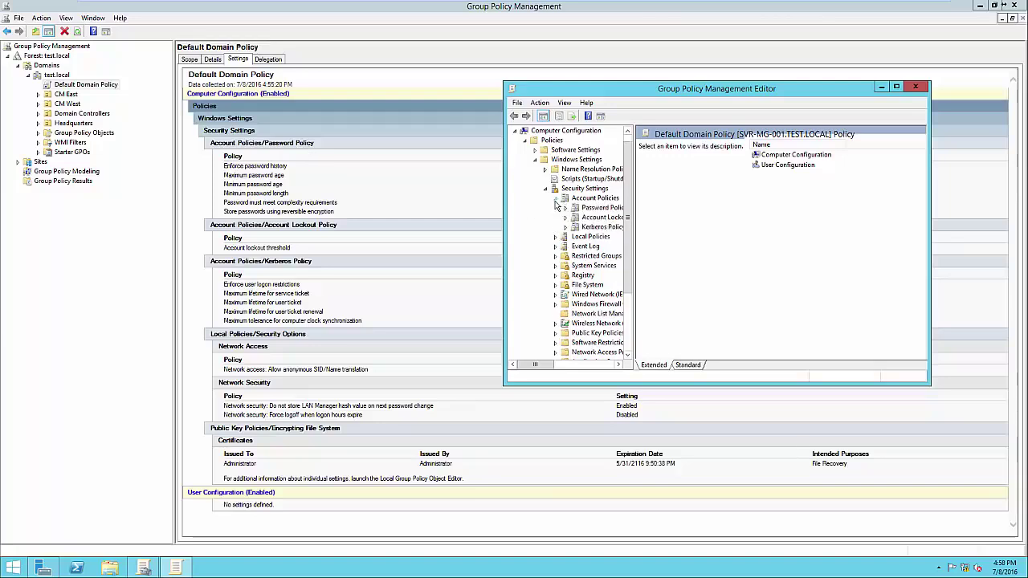
left_click(611, 208)
left_click_drag(668, 91, 576, 241)
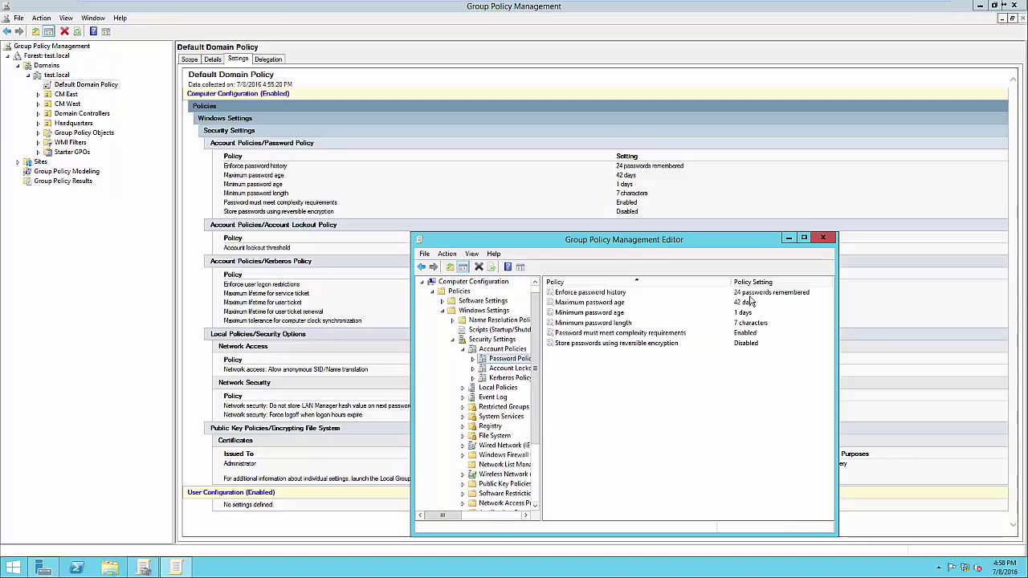
Step: Change Enforce password history from 24 to 12 passwords remembered and apply it
double_click(597, 294)
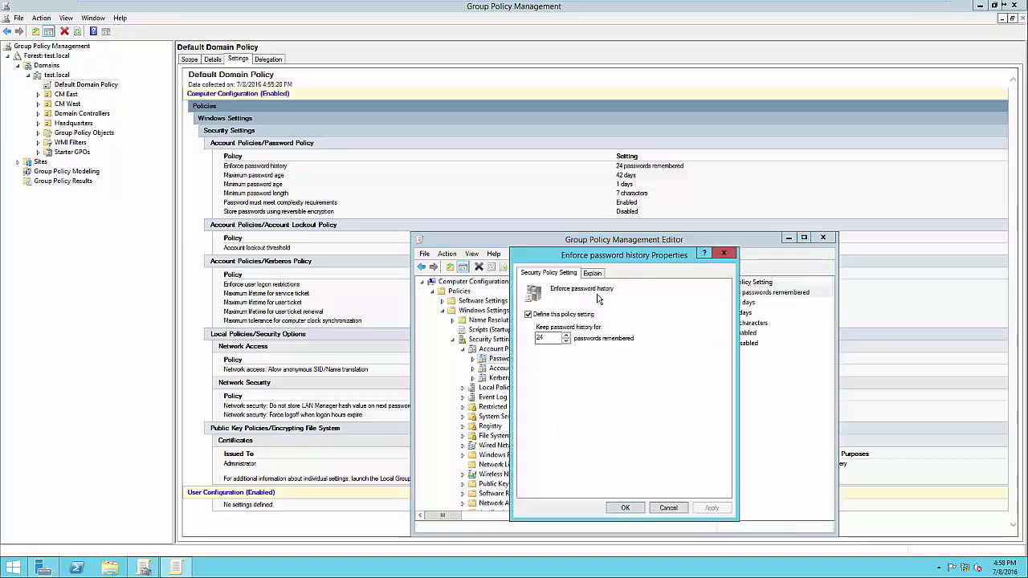
left_click_drag(635, 258, 634, 199)
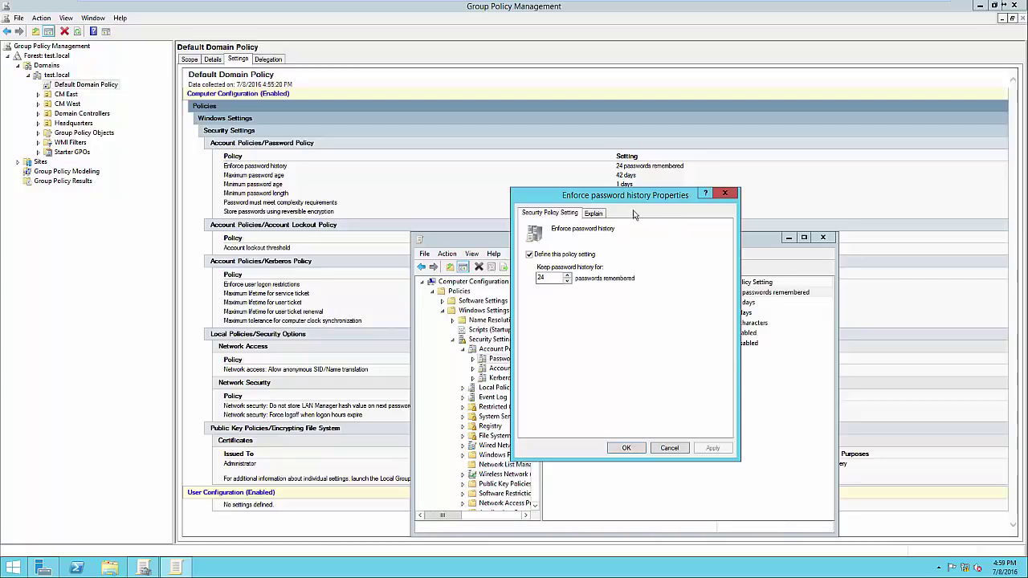
left_click(594, 214)
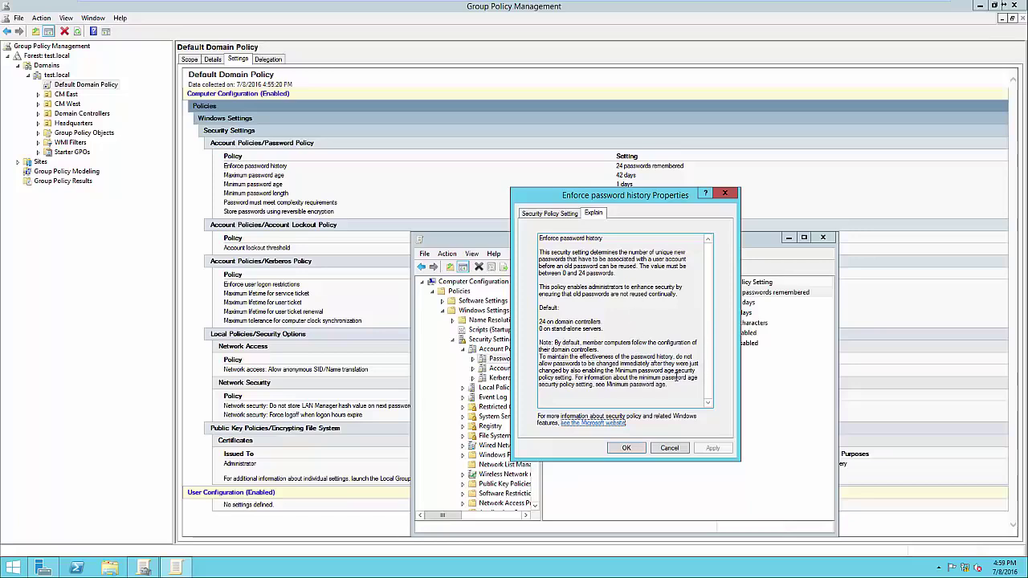
left_click(546, 215)
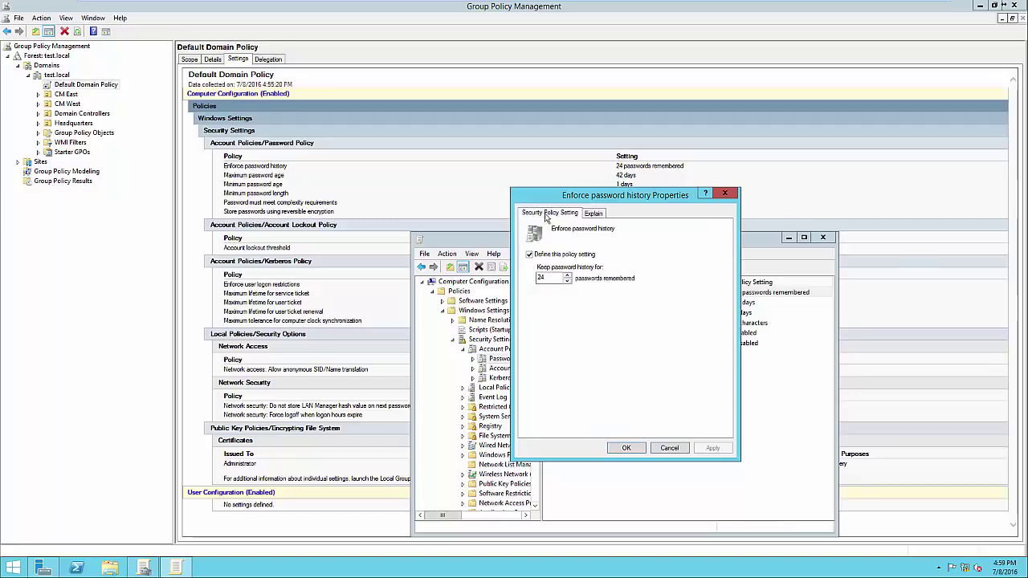
left_click_drag(573, 201, 750, 189)
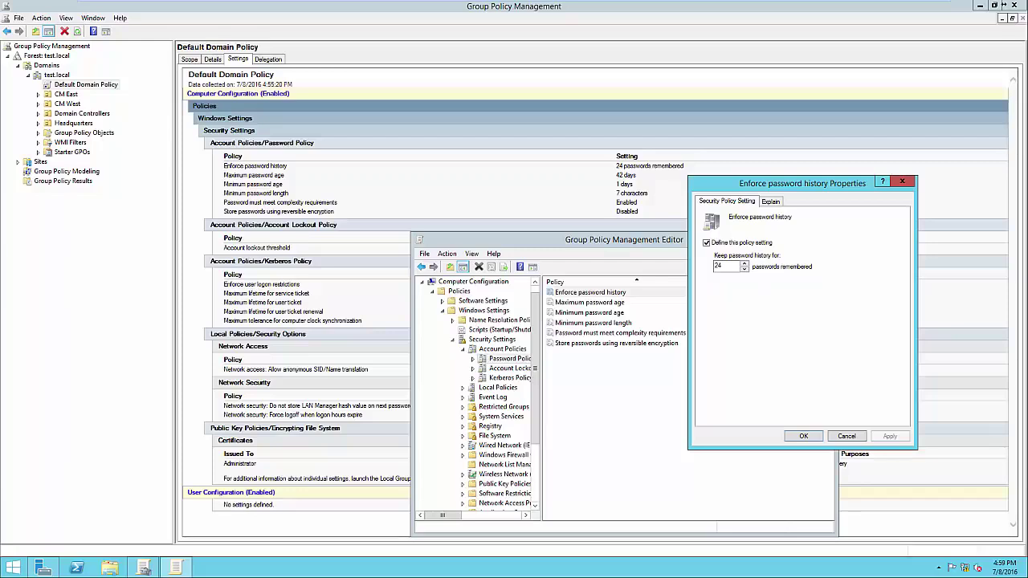
double_click(719, 265)
type("12")
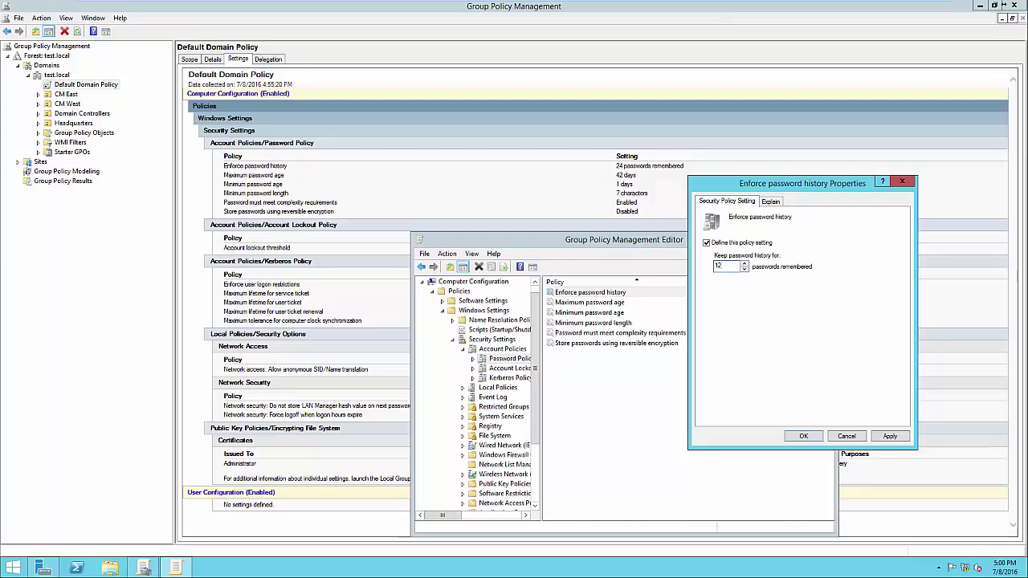
left_click(890, 436)
left_click(803, 436)
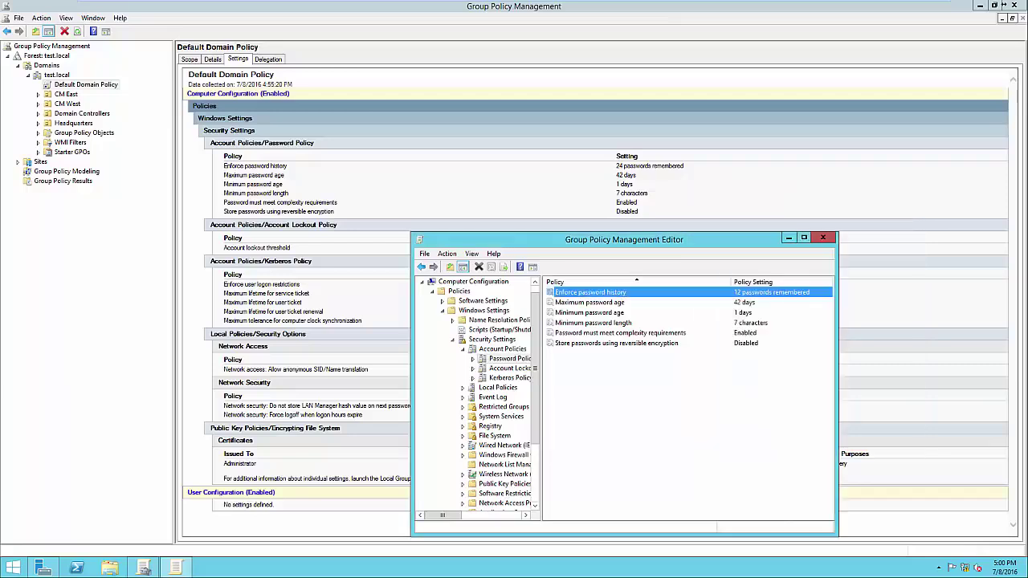
Step: Set Maximum password age from 42 to 21 days, then open Minimum password age for review
double_click(590, 302)
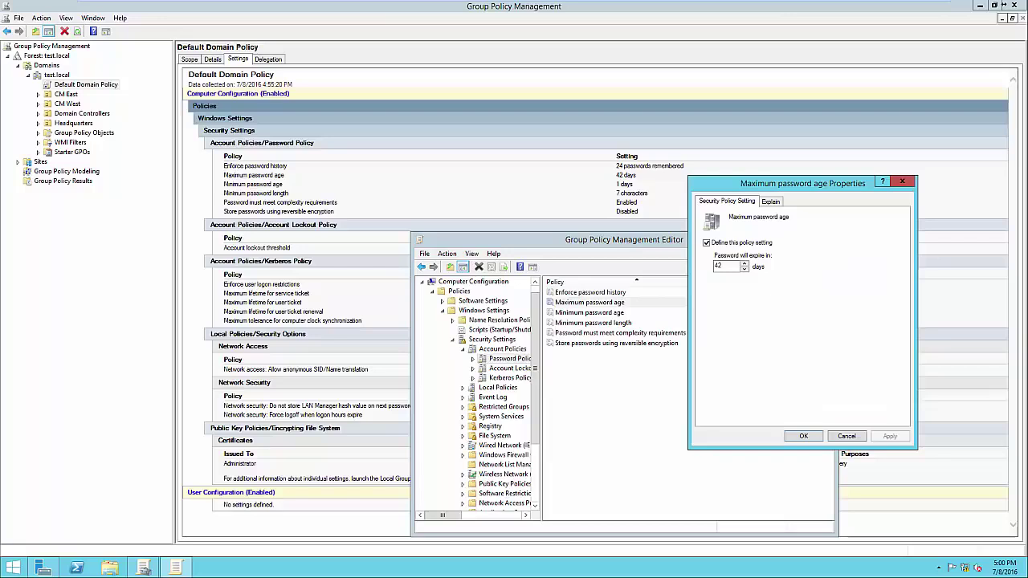
left_click(770, 200)
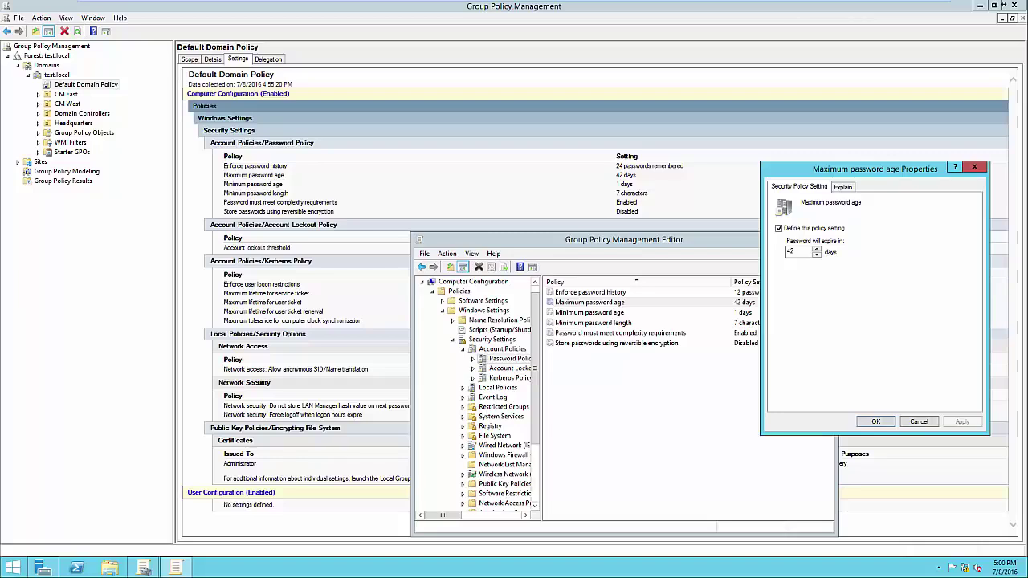
left_click(795, 252)
key("shift+Home")
type("21")
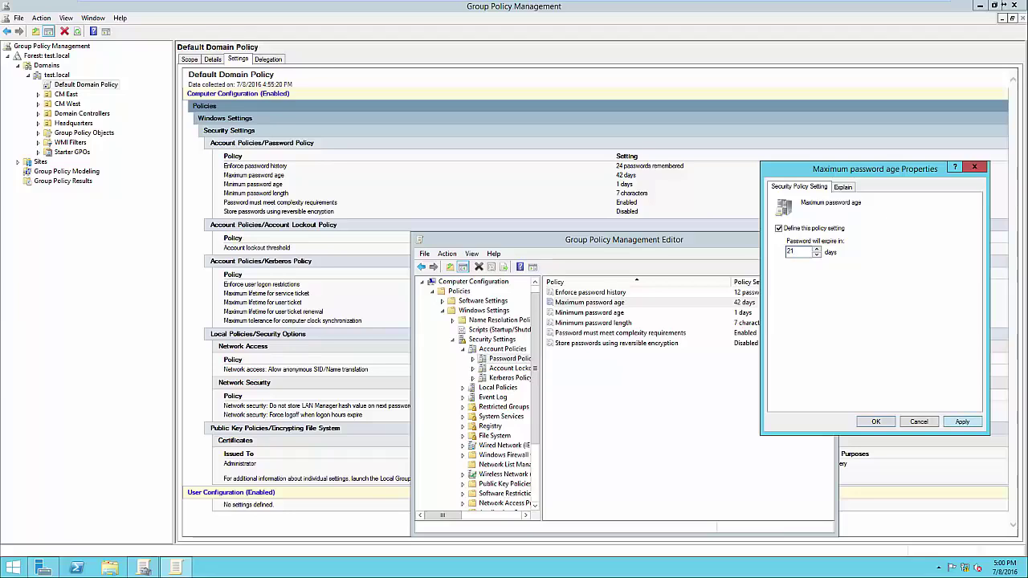
key("alt+a")
key("Return")
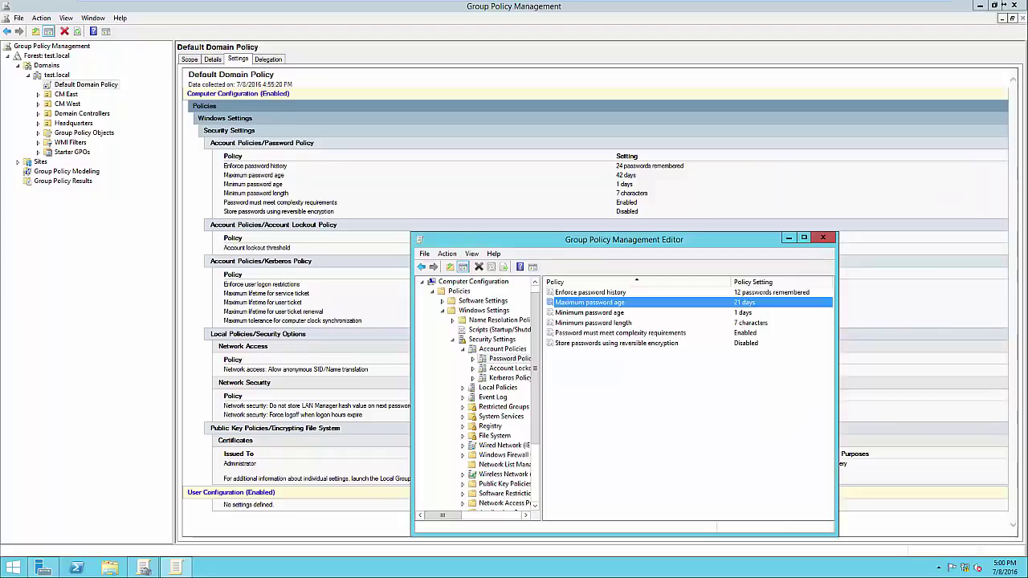
key("Down")
key("Return")
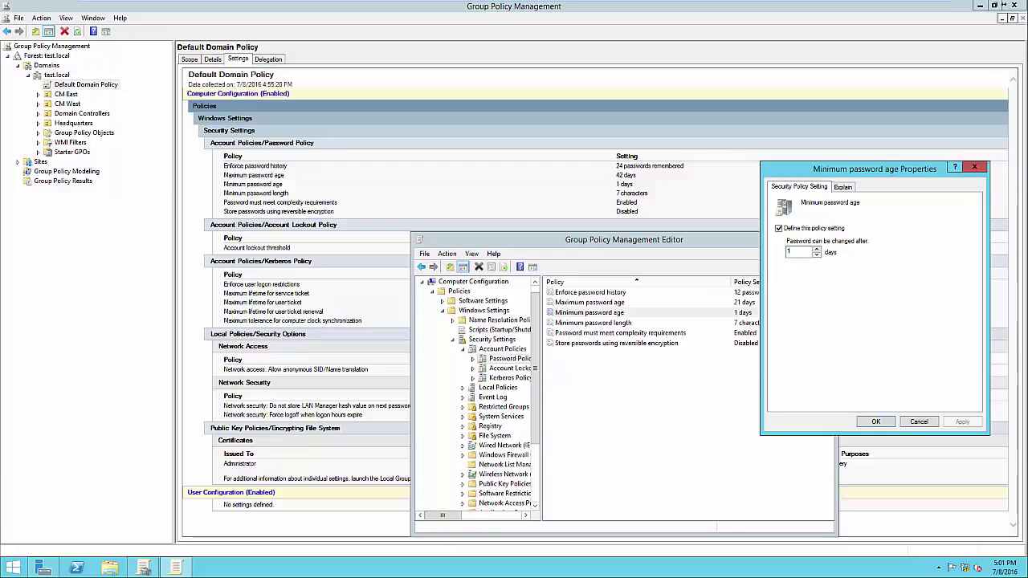
Step: Leave minimum age at 1 day and length at 7 characters, then open the complexity requirements setting
key("Return")
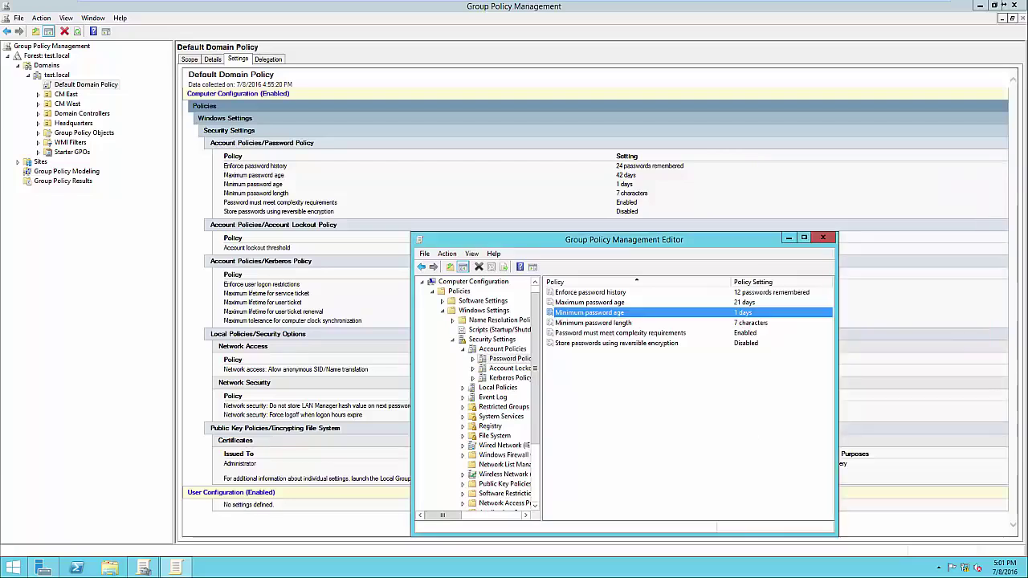
key("Down")
key("Return")
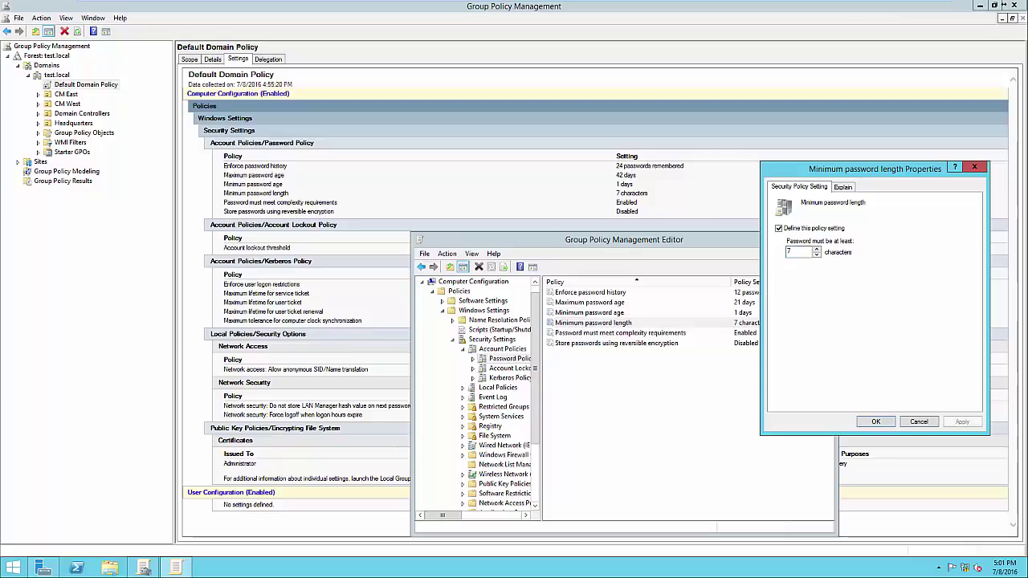
key("Return")
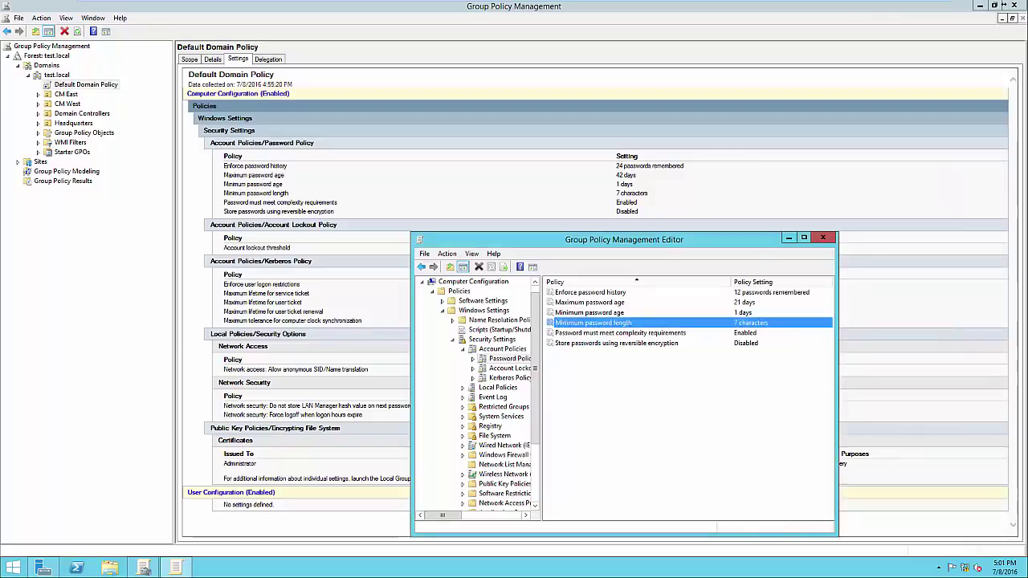
key("Down")
key("Return")
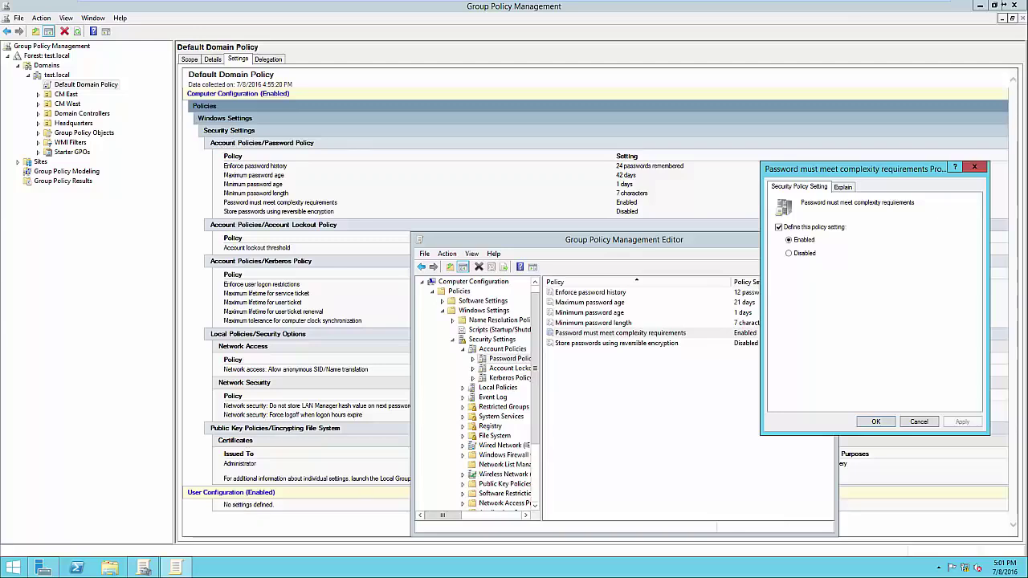
Step: Read the complexity rules, close that setting unchanged, and select Store passwords using reversible encryption
key("ctrl+Tab")
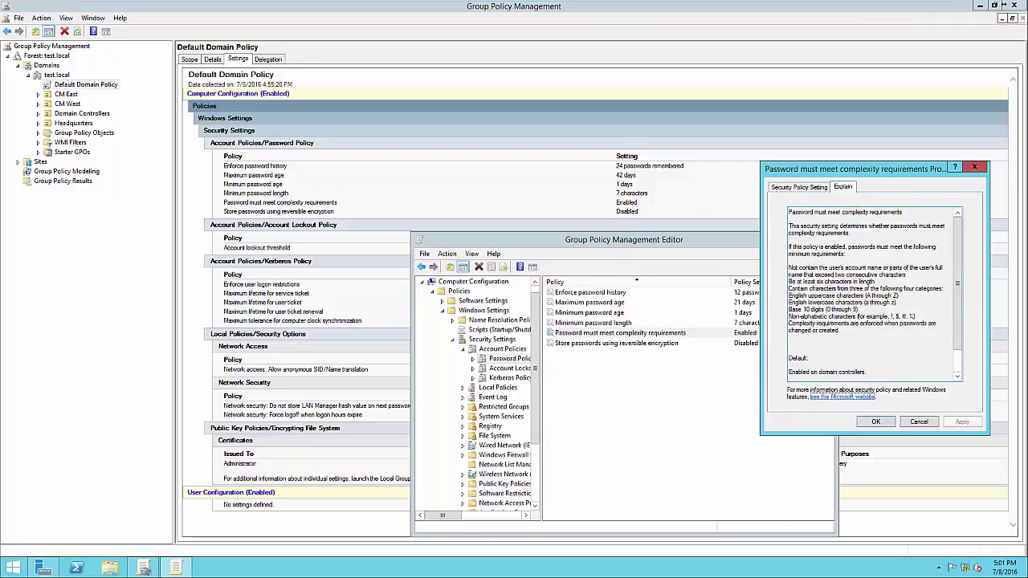
left_click_drag(788, 281, 881, 309)
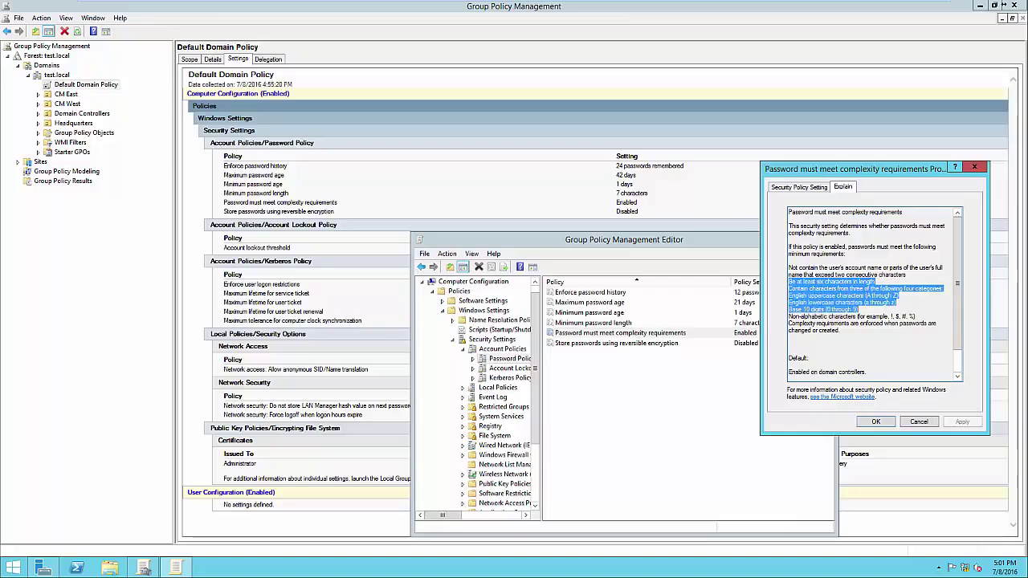
key("shift+Tab")
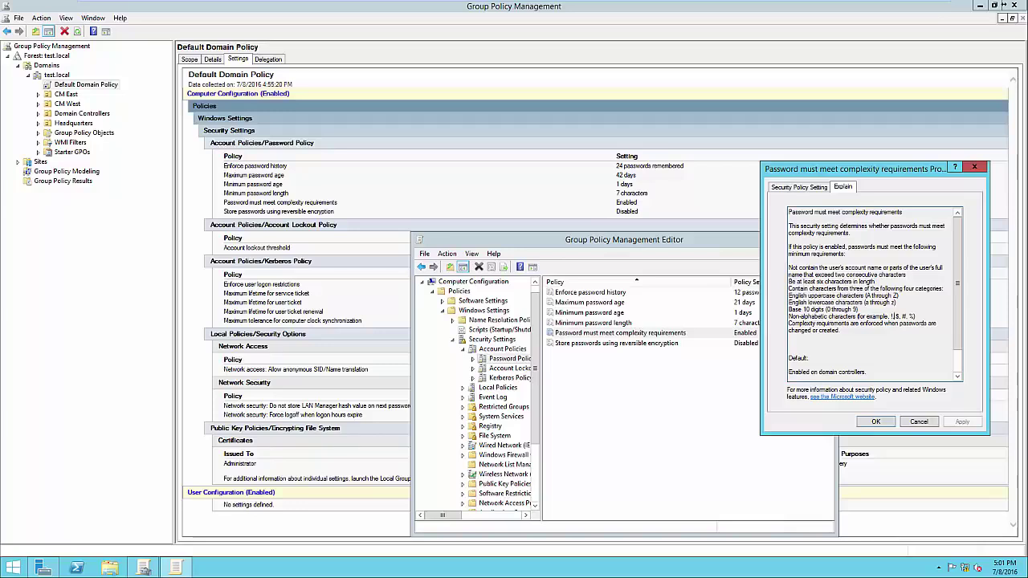
key("Escape")
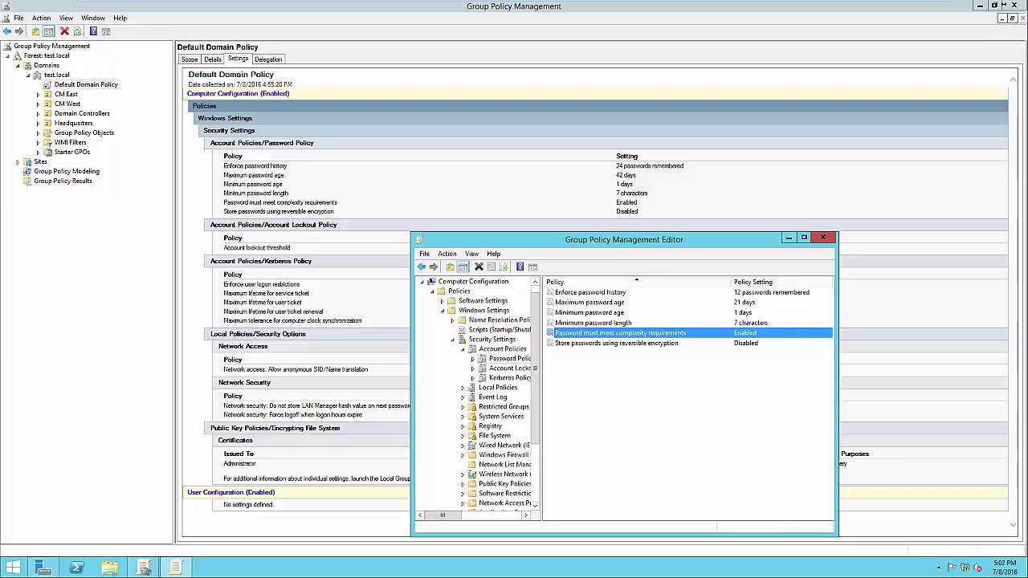
left_click(617, 343)
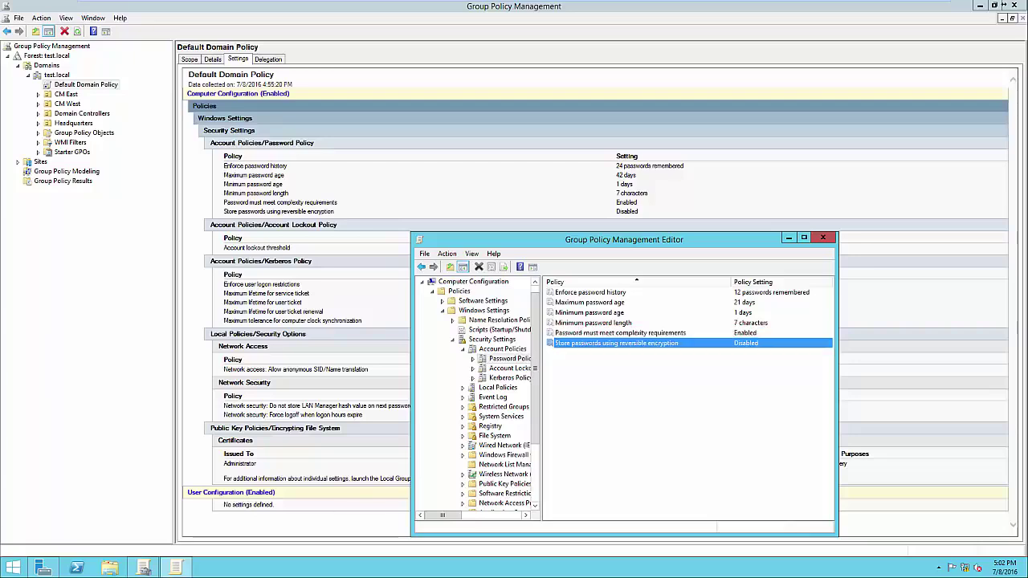
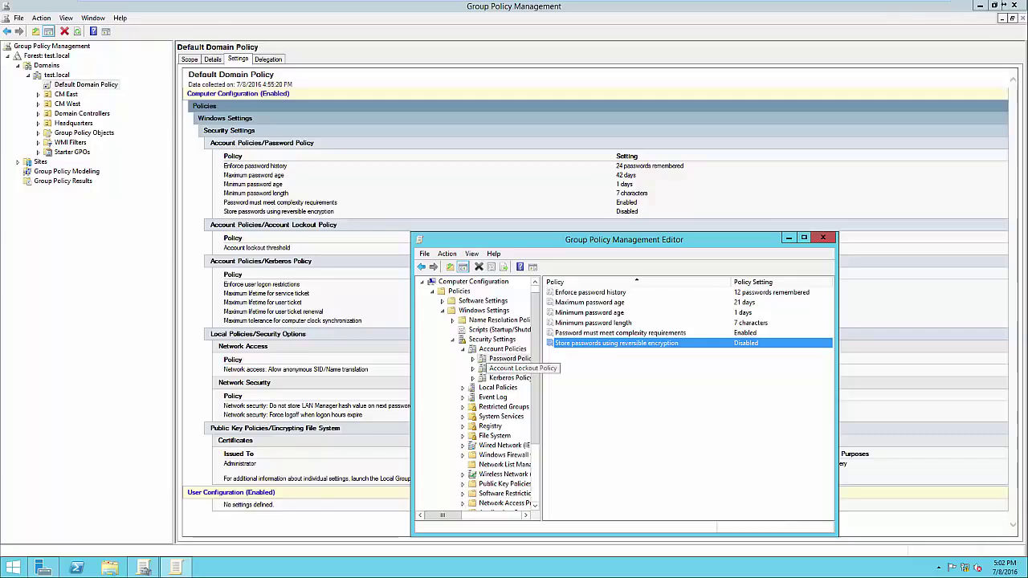
Step: Define the Account lockout duration policy at 30 minutes
left_click(510, 368)
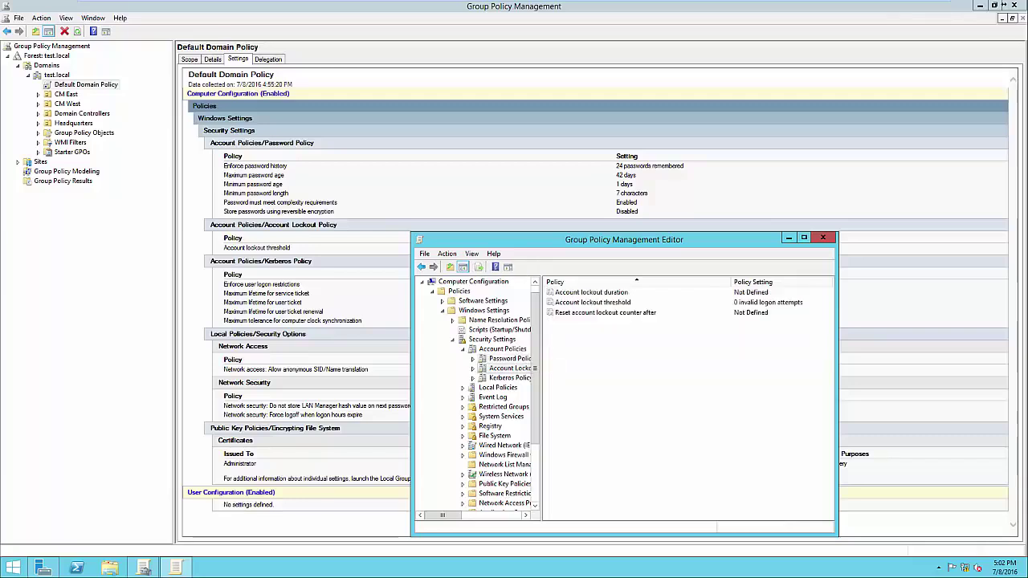
double_click(591, 292)
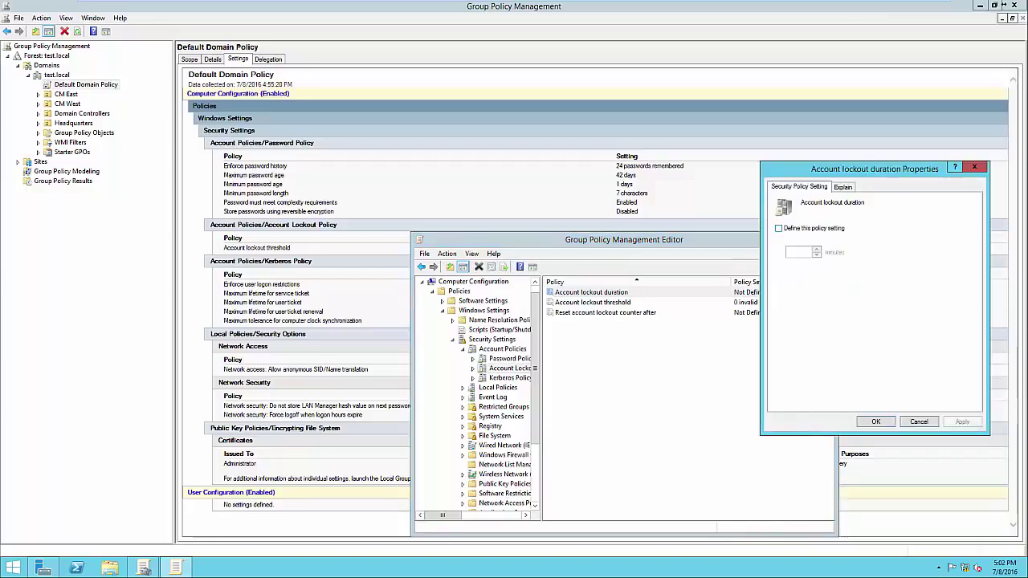
key("space")
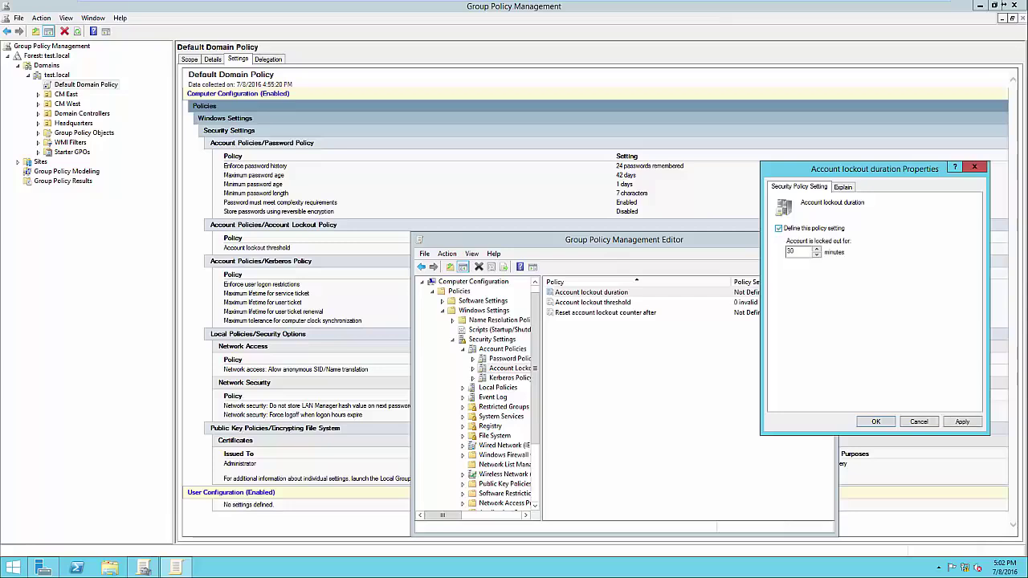
key("space")
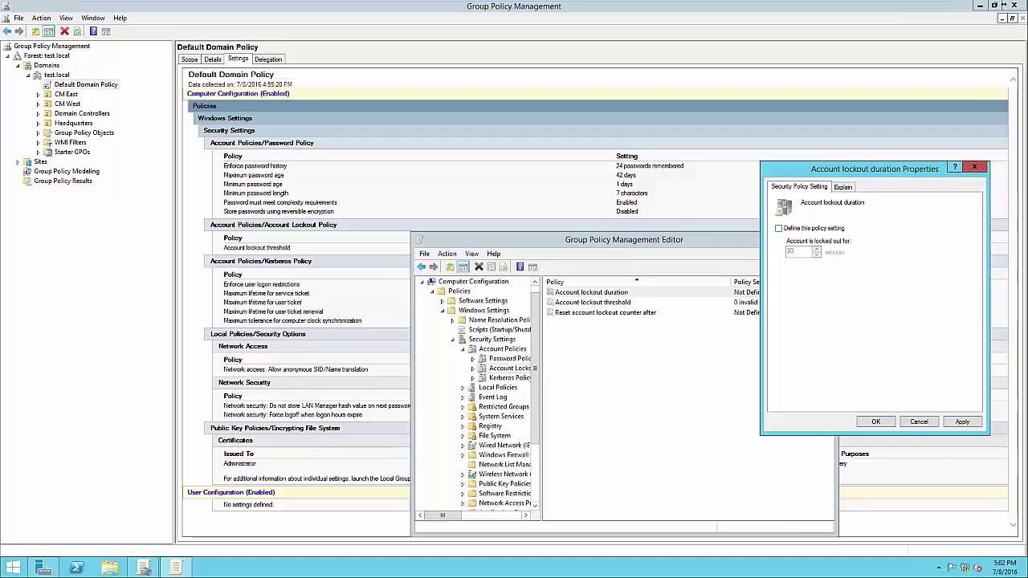
key("space")
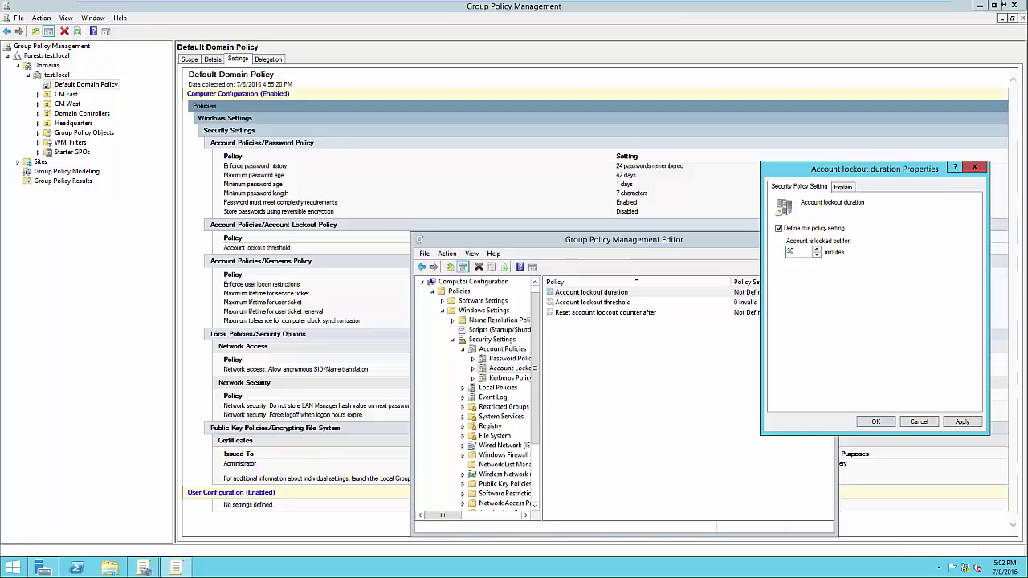
key("Return")
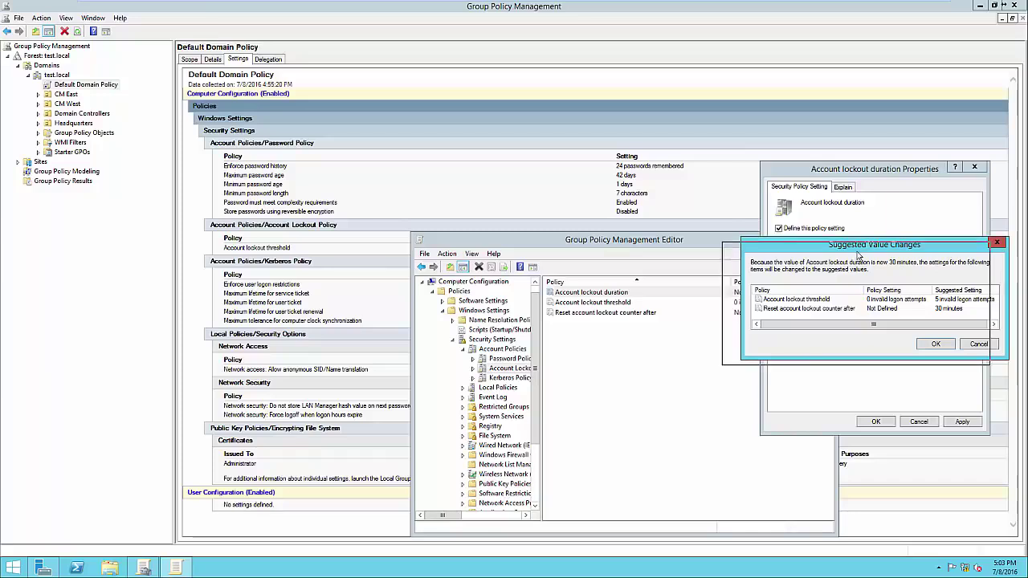
Step: Accept the suggested 5-attempt threshold and 30-minute counter reset, then review the threshold setting
left_click_drag(874, 244, 856, 250)
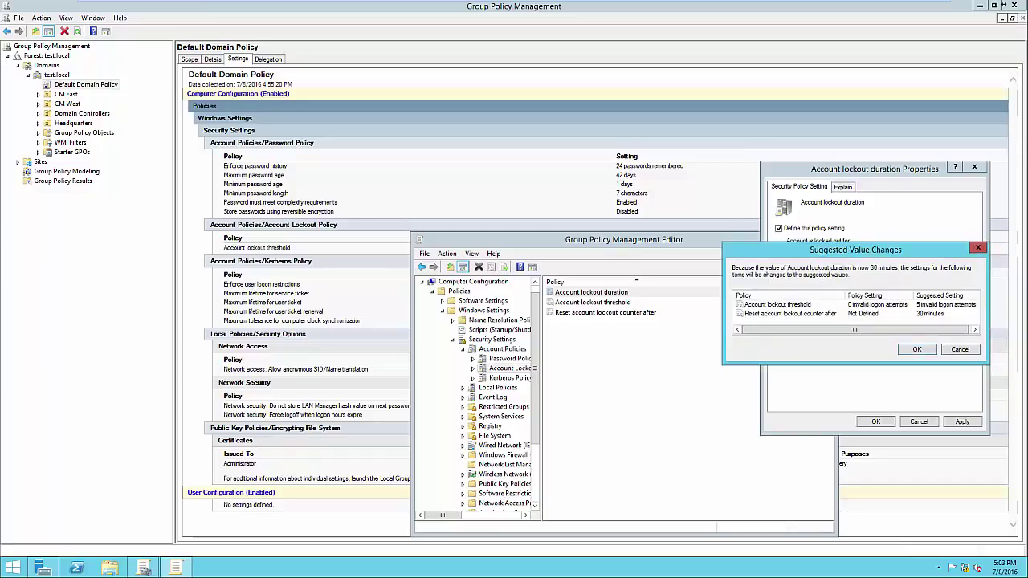
left_click(917, 349)
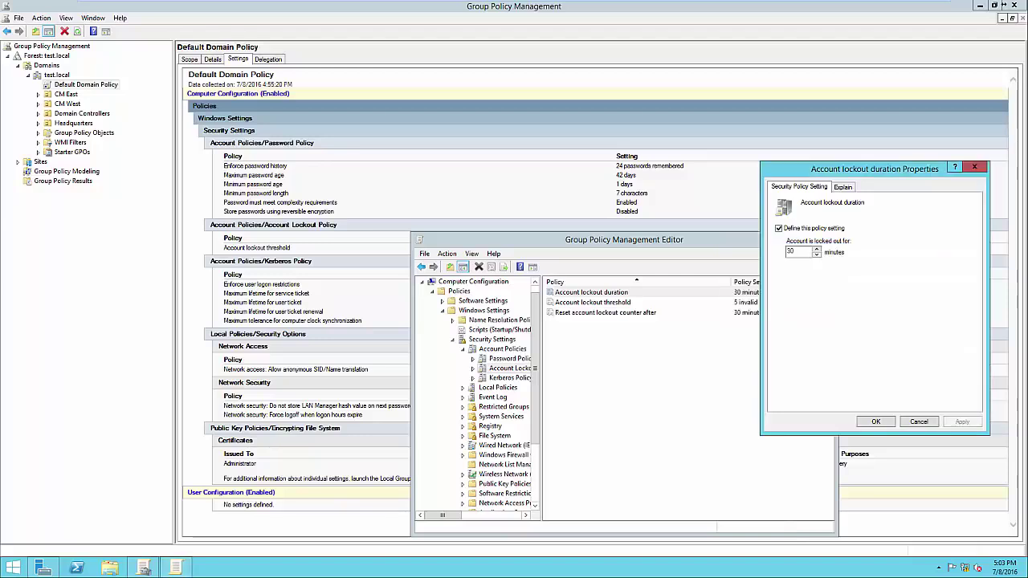
key("Return")
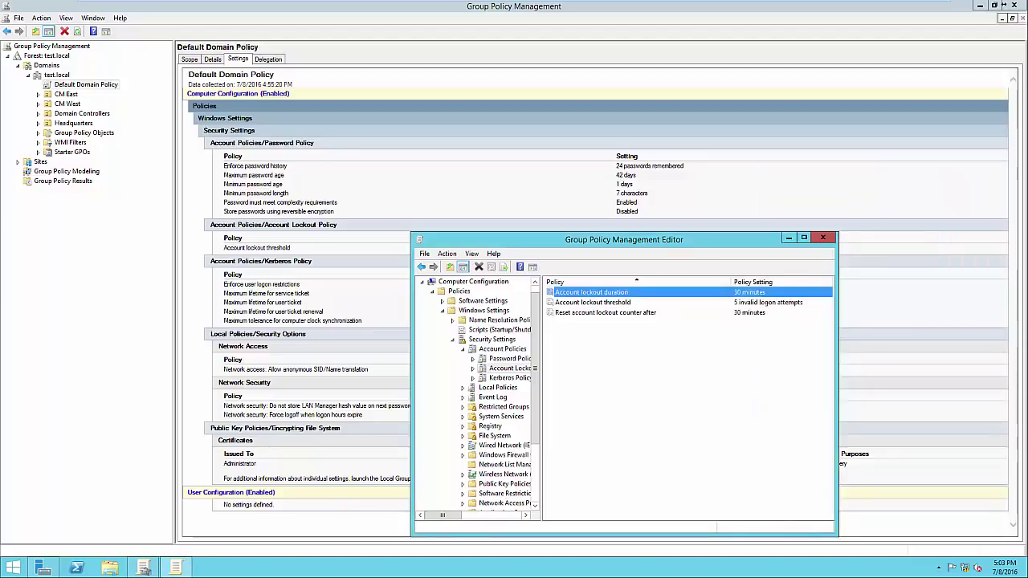
key("Down")
key("Return")
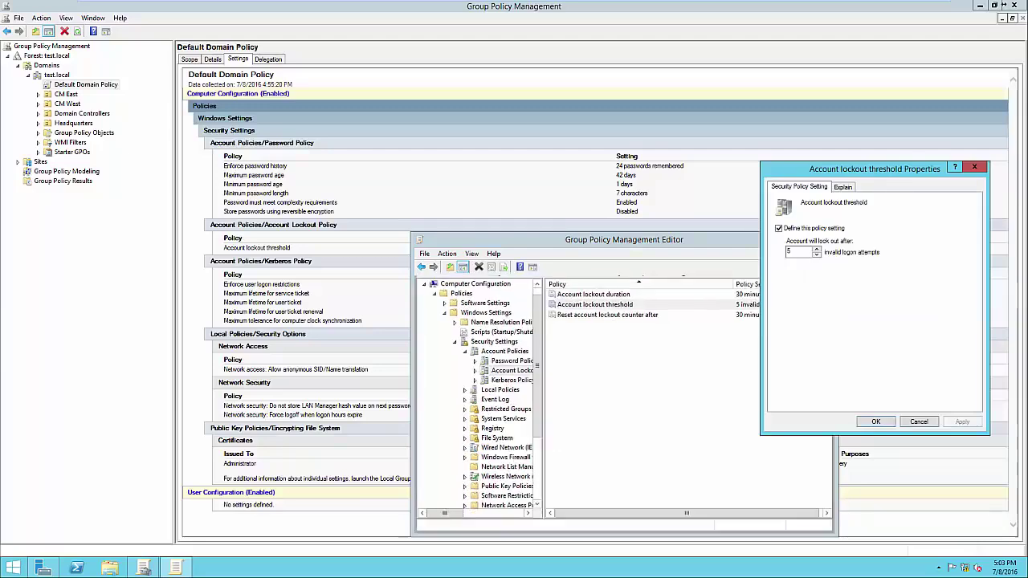
key("Return")
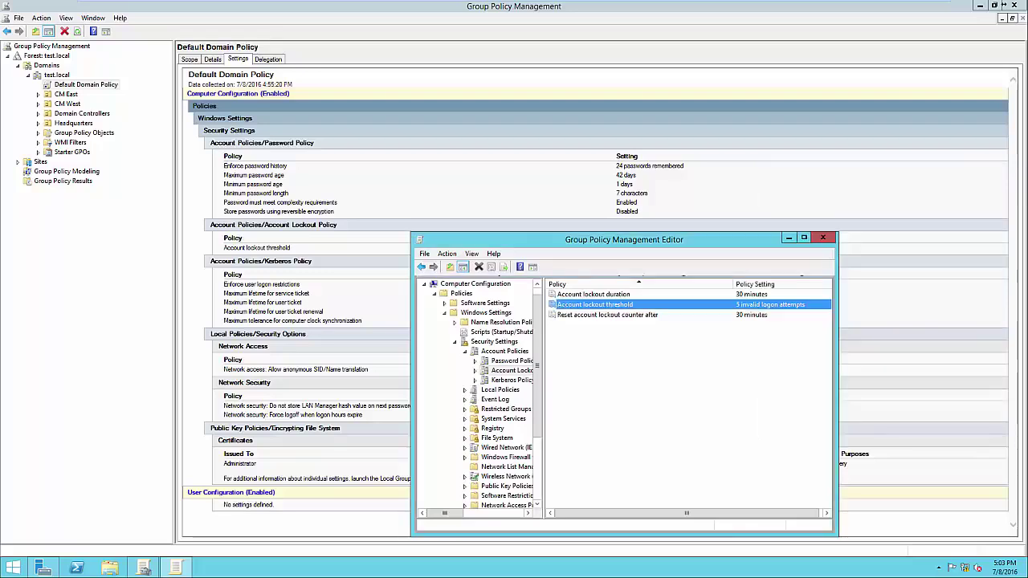
left_click(607, 315)
key("Return")
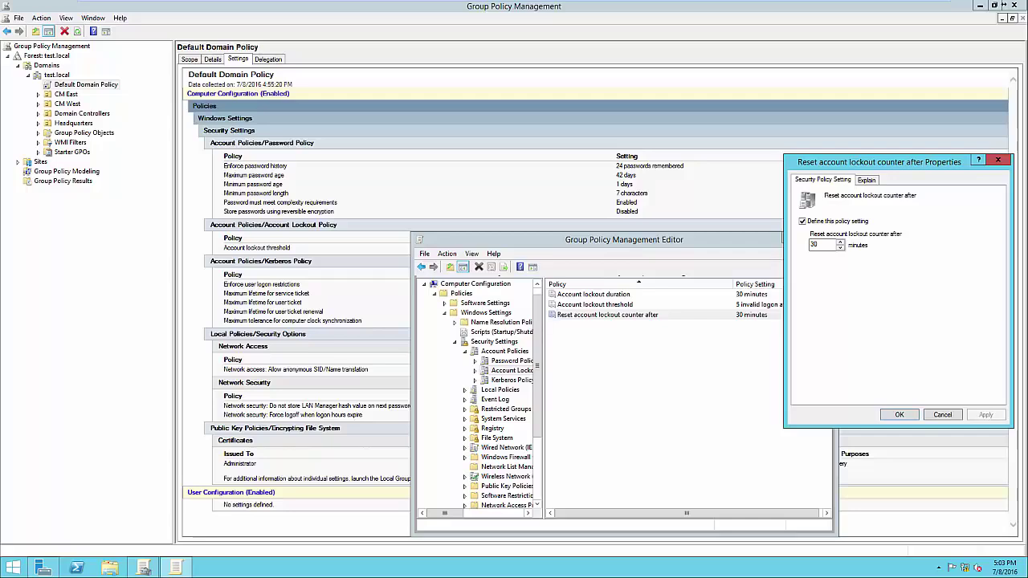
left_click(942, 414)
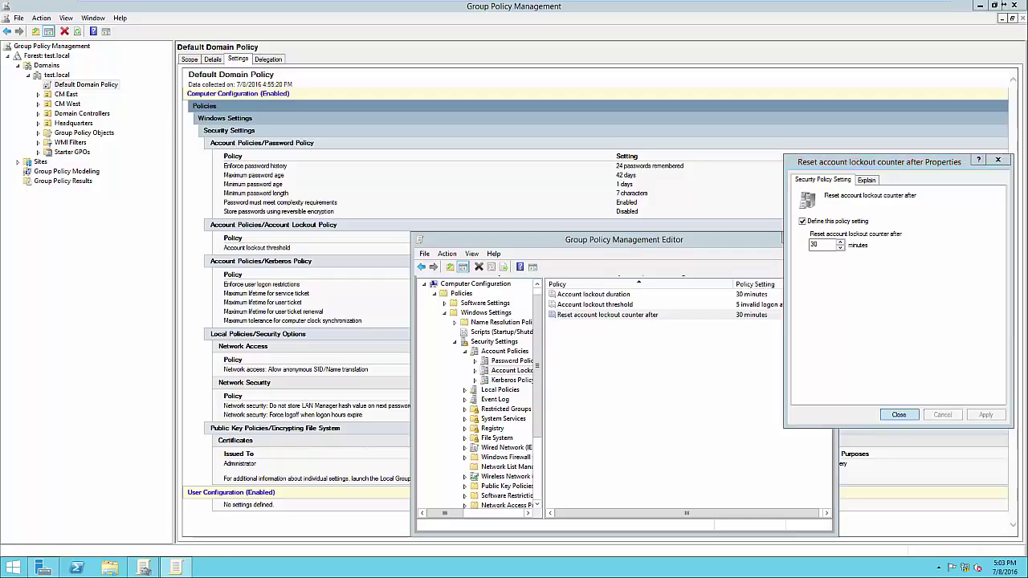
left_click(722, 394)
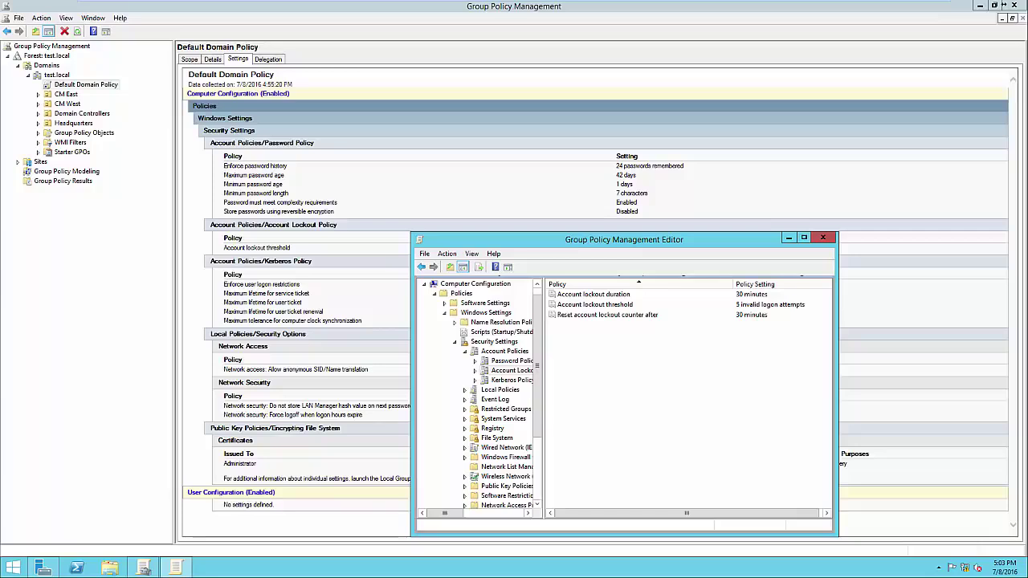
Step: Close the policy editor and view Default Domain Policy's scope on the test.local link
left_click(822, 238)
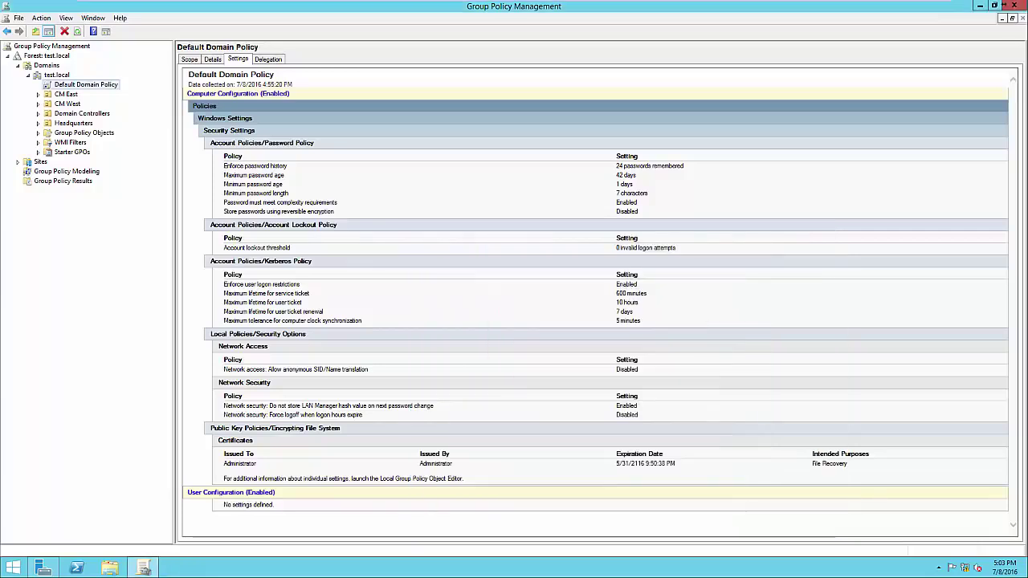
left_click(190, 59)
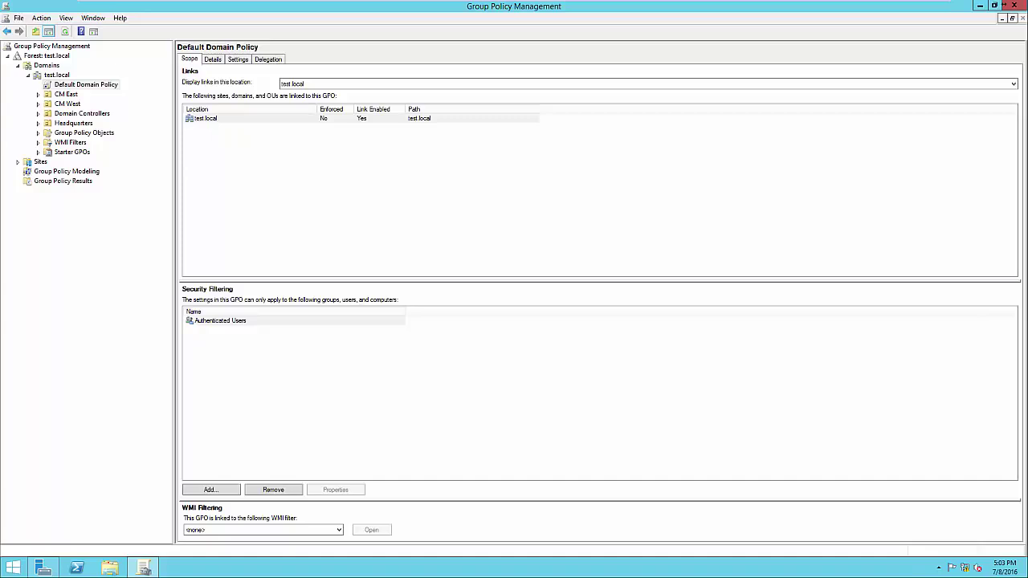
left_click(206, 118)
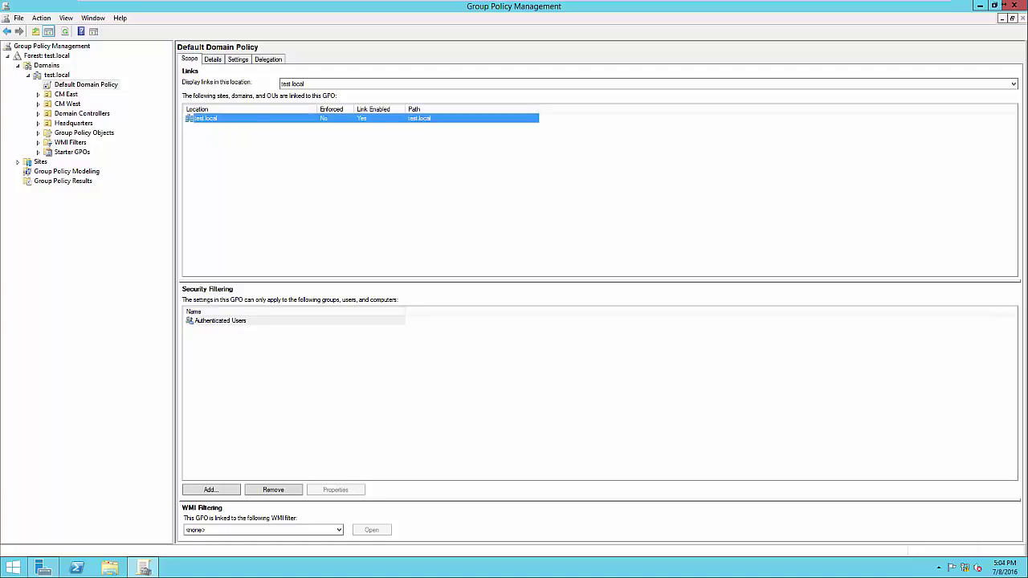
Step: Inspect Authenticated Users in Security Filtering, then select the Headquarters OU
left_click(219, 320)
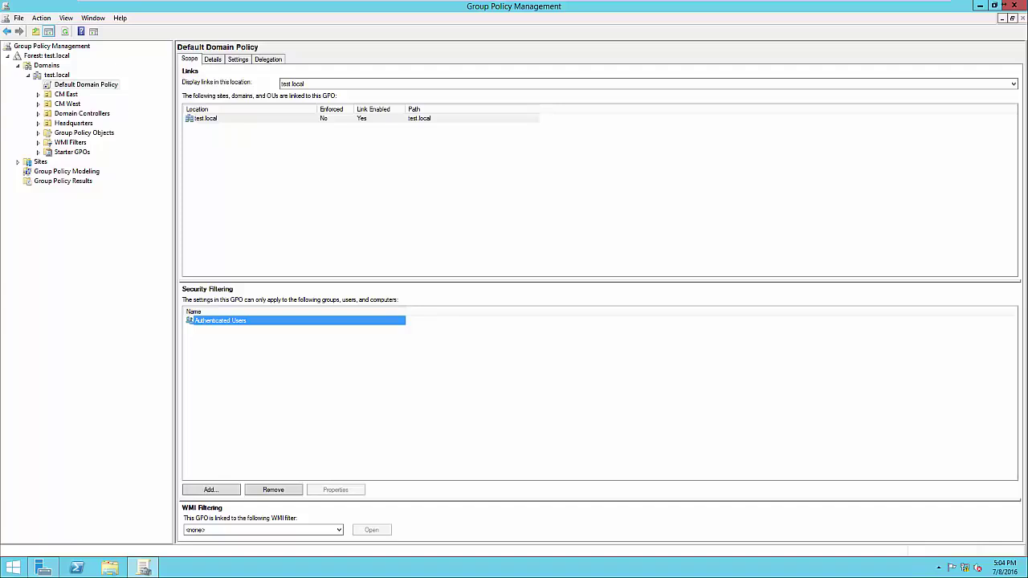
left_click(337, 382)
left_click(220, 320)
left_click(337, 382)
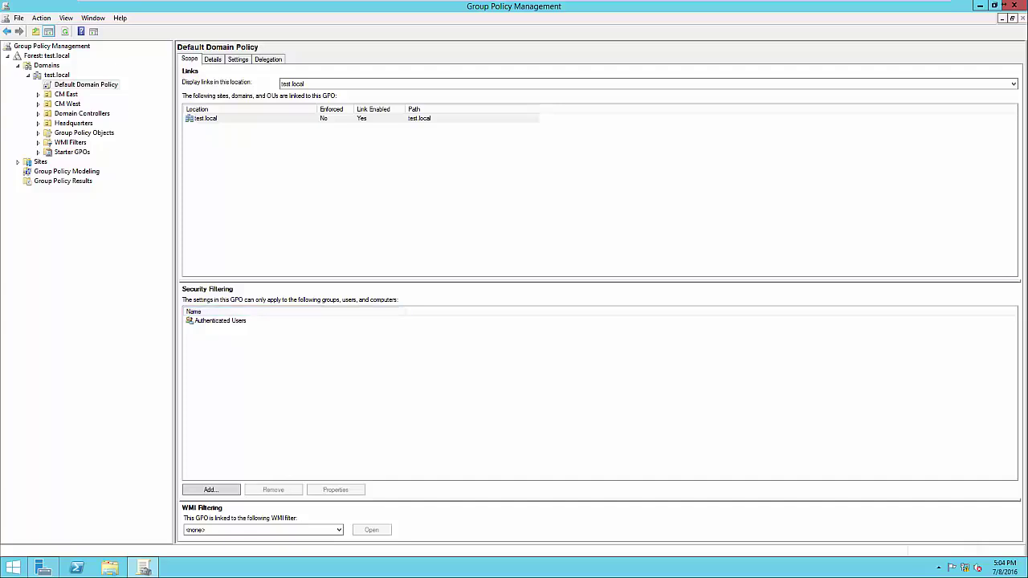
left_click(220, 320)
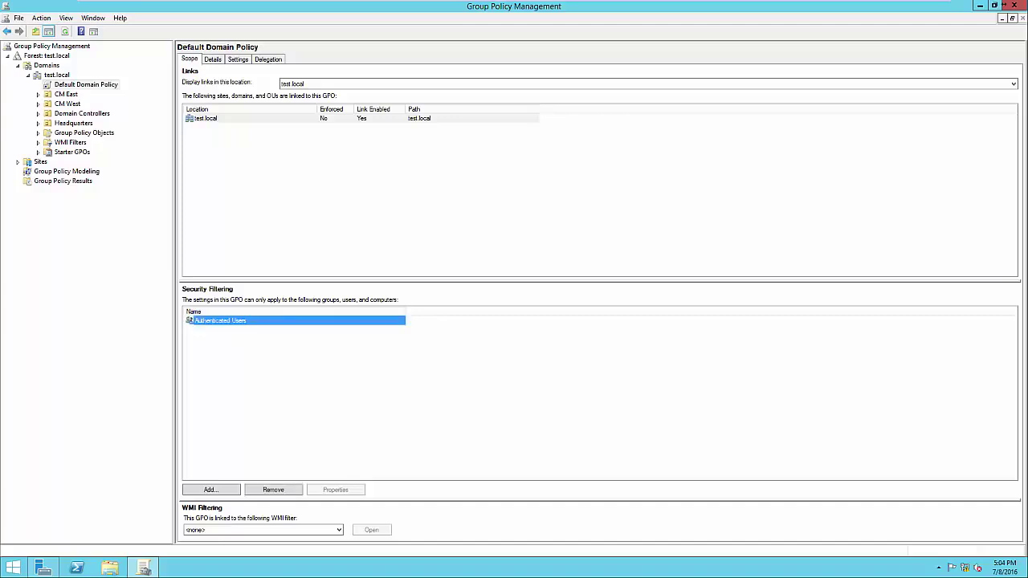
left_click(305, 369)
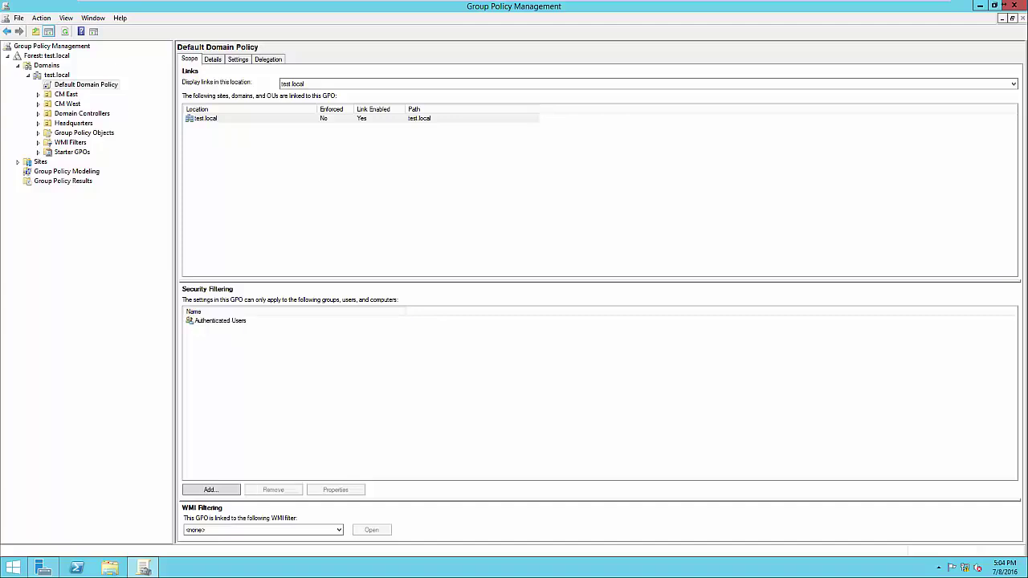
left_click(220, 320)
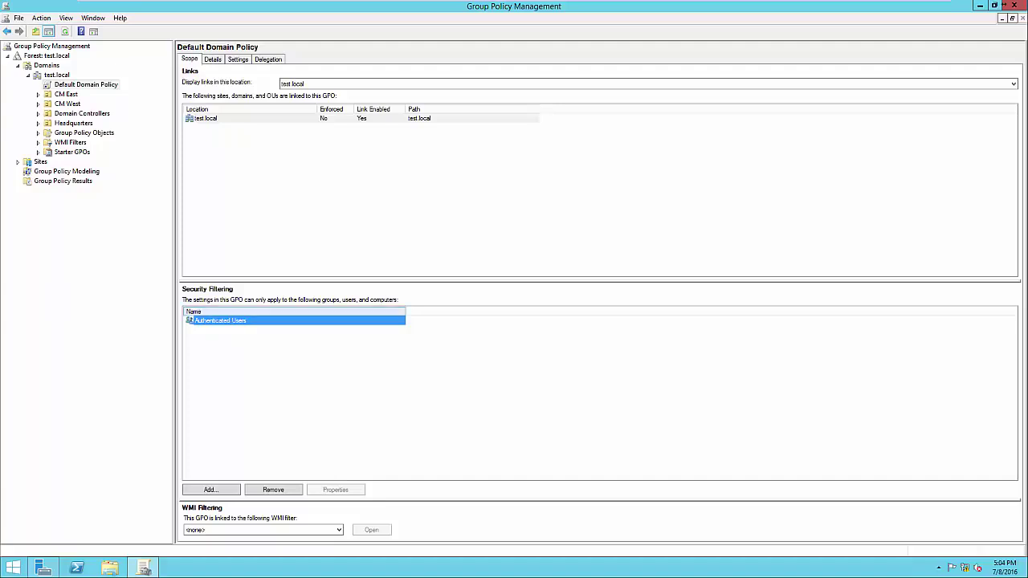
left_click(265, 353)
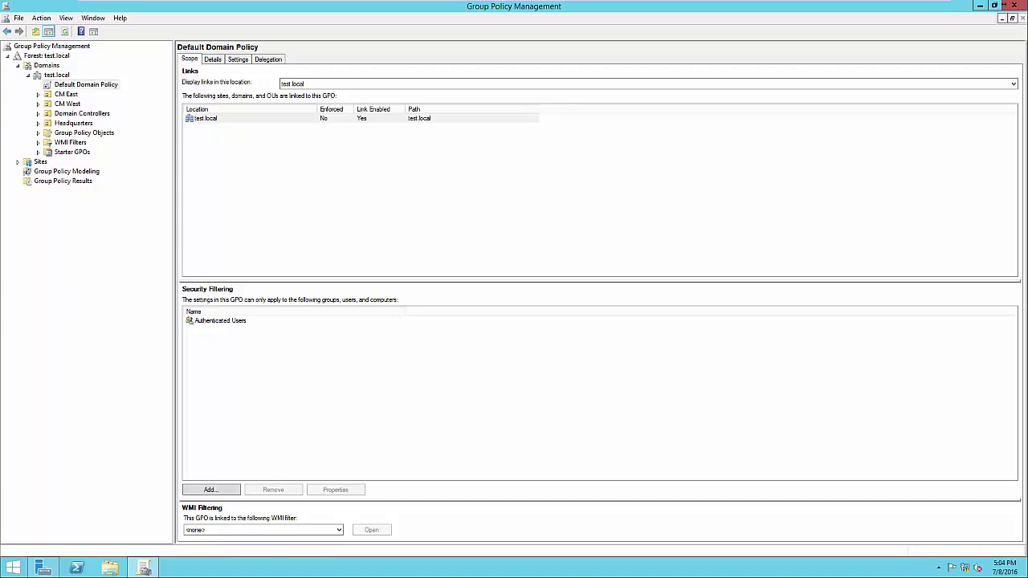
left_click(73, 123)
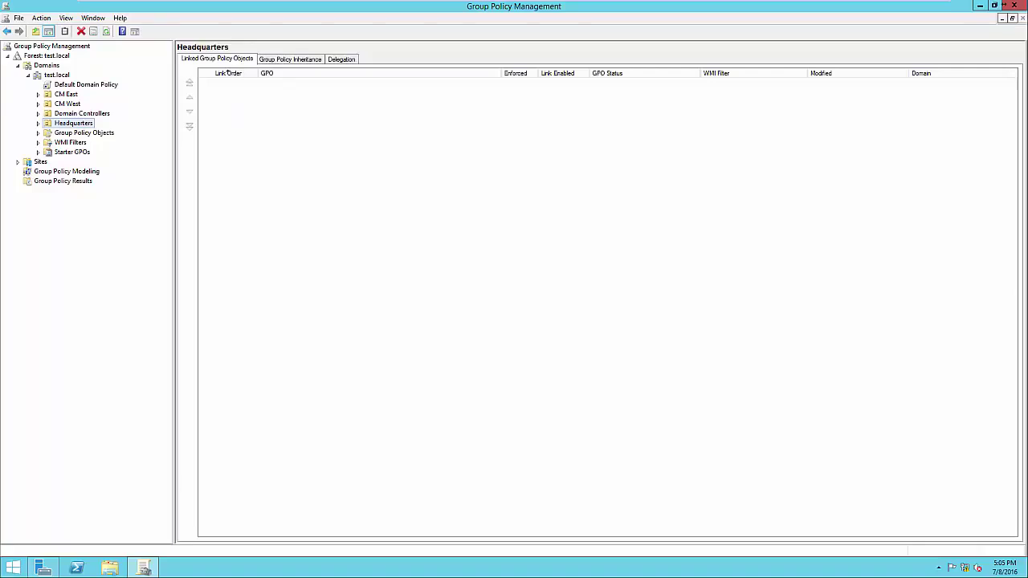
Step: Create a GPO linked to Headquarters and name it 'Screen Timeout'
left_click(73, 123)
left_click(228, 73)
key("shift+F10")
key("Down")
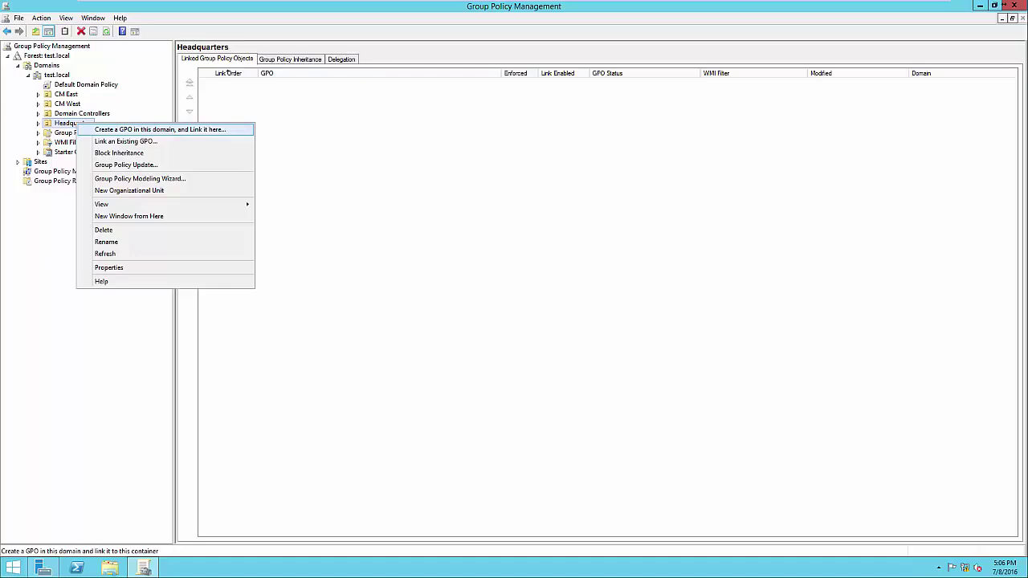
key("Return")
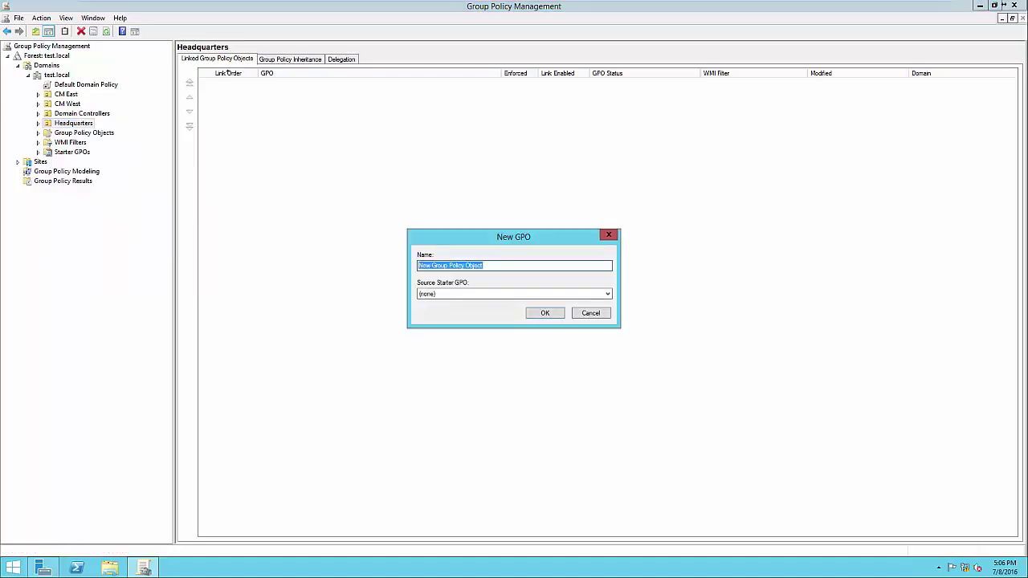
key("End")
key("shift+Home")
type("Screen ")
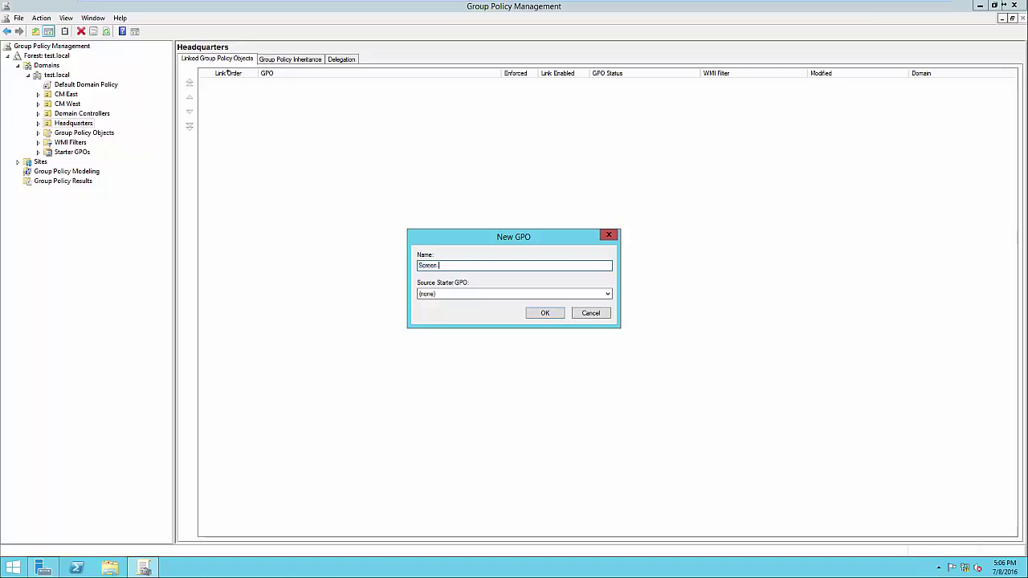
type("Timeout")
key("Return")
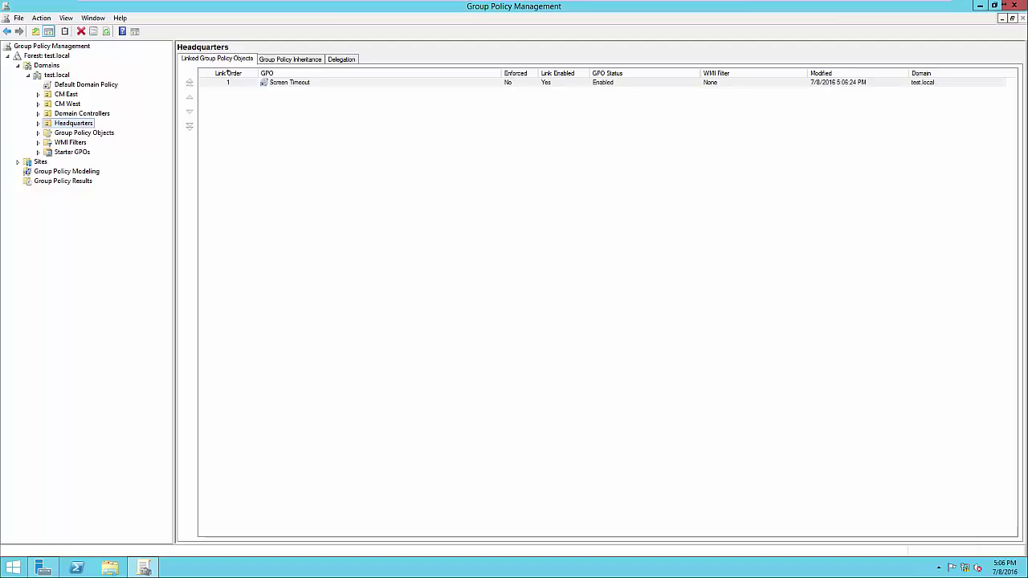
Step: Expand Headquarters, select the Screen Timeout GPO and open it for editing
left_click(37, 123)
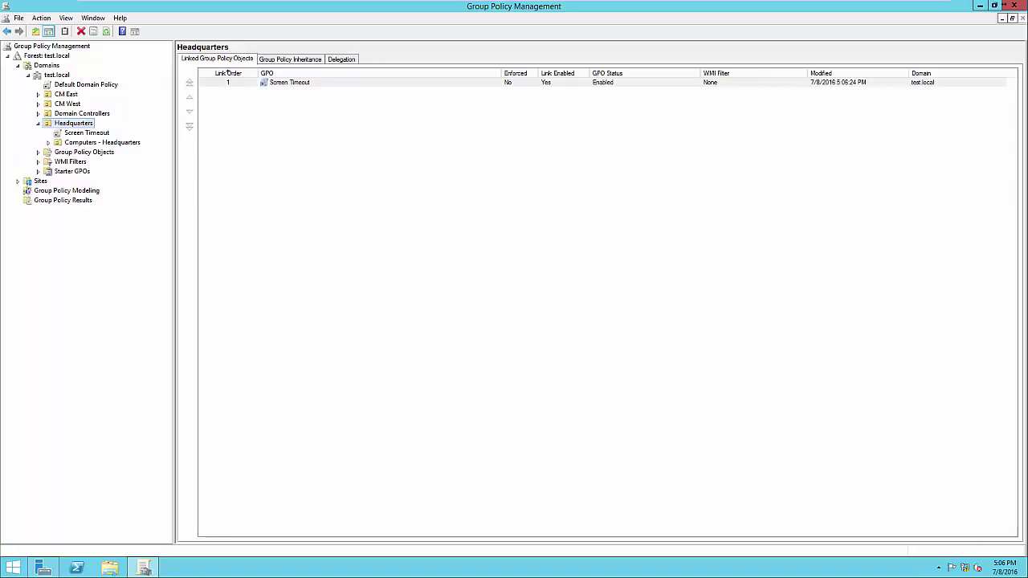
key("Down")
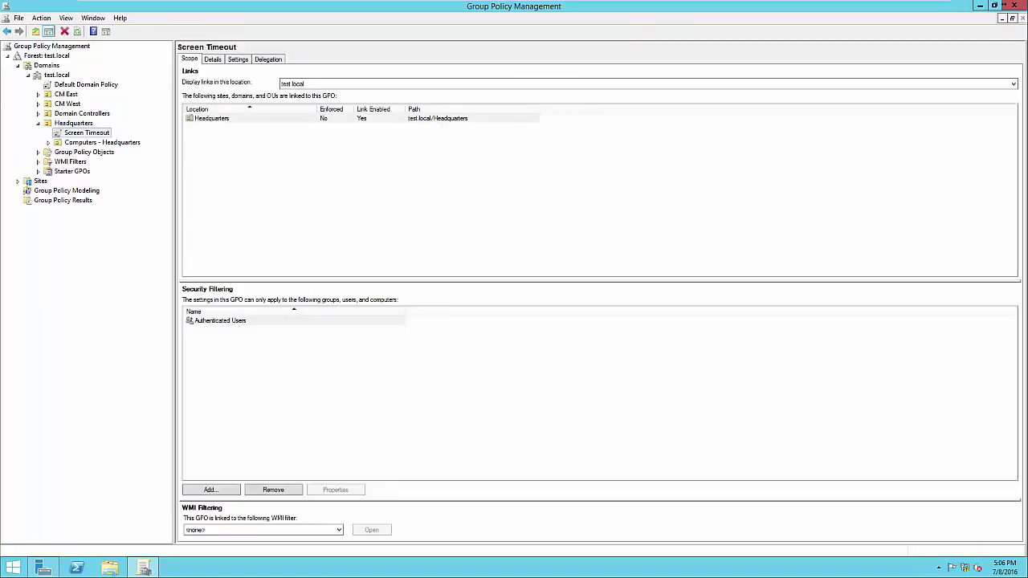
left_click(220, 321)
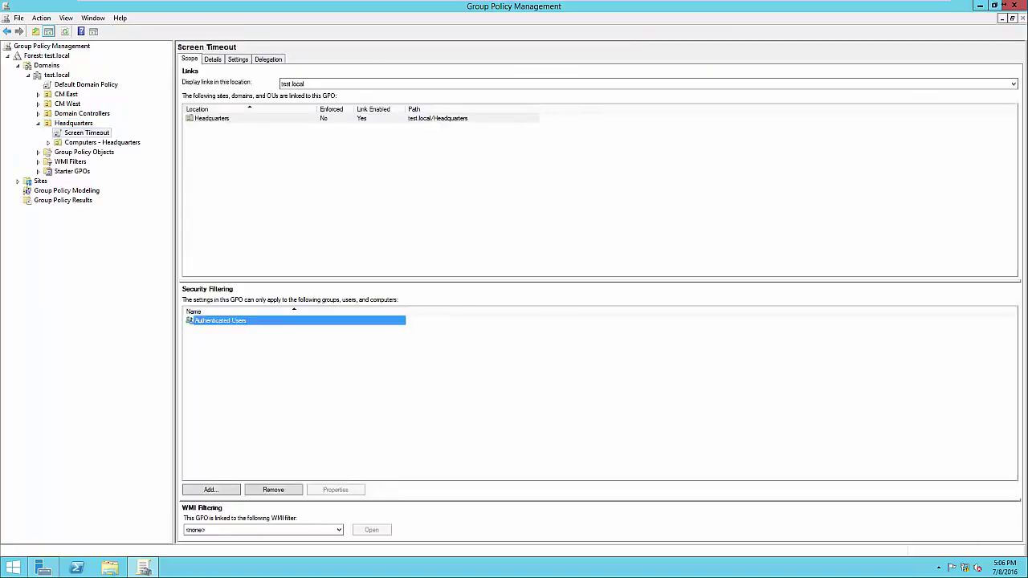
left_click(321, 377)
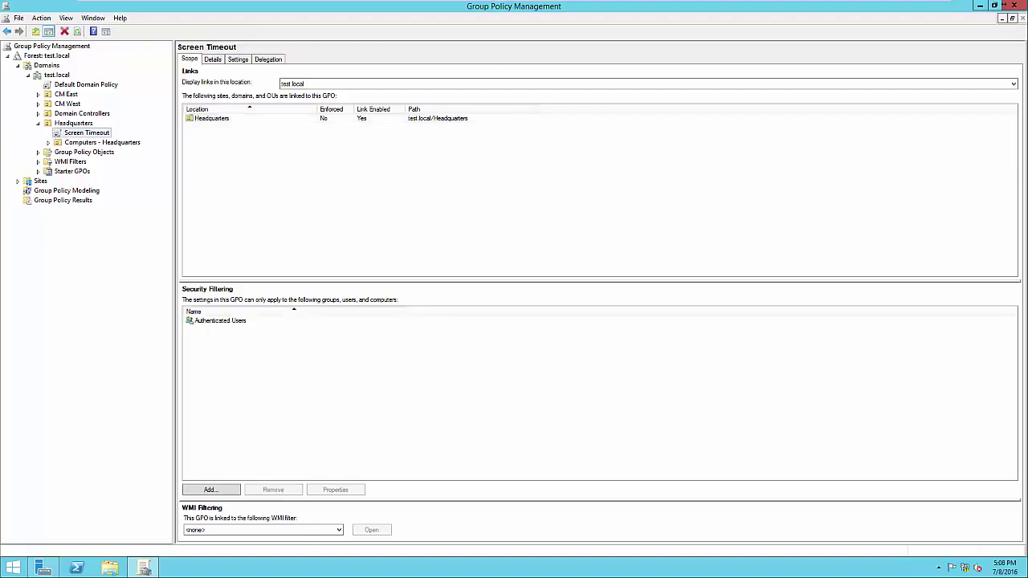
right_click(92, 134)
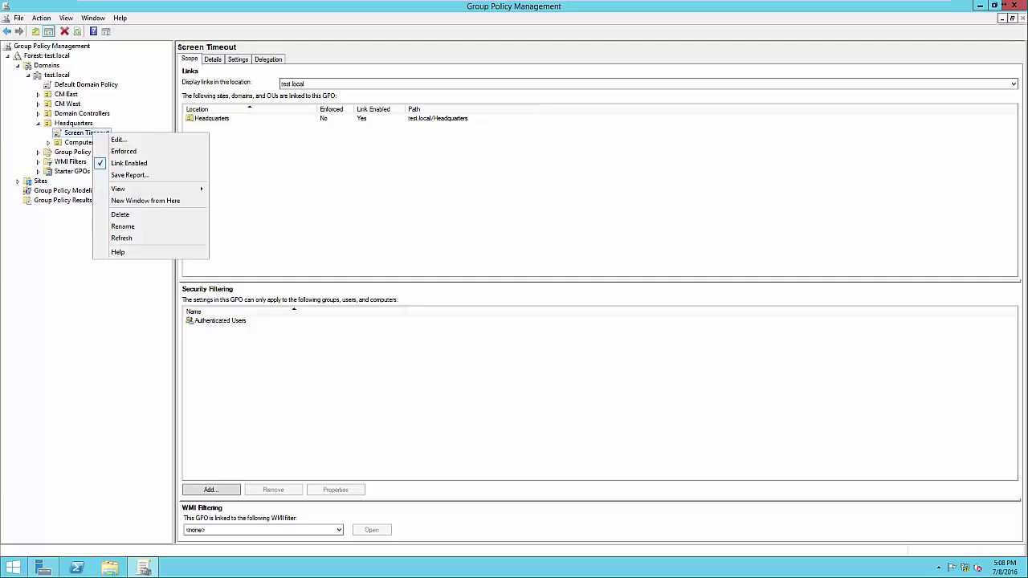
left_click(121, 140)
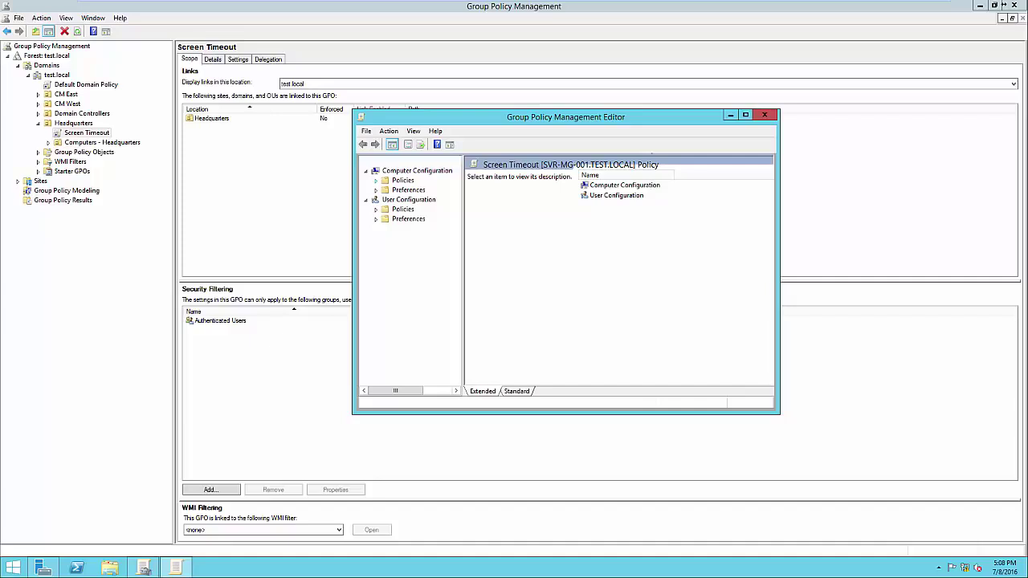
Step: Expand Computer Configuration down to Security Options and enable defining Machine inactivity limit
left_click(376, 181)
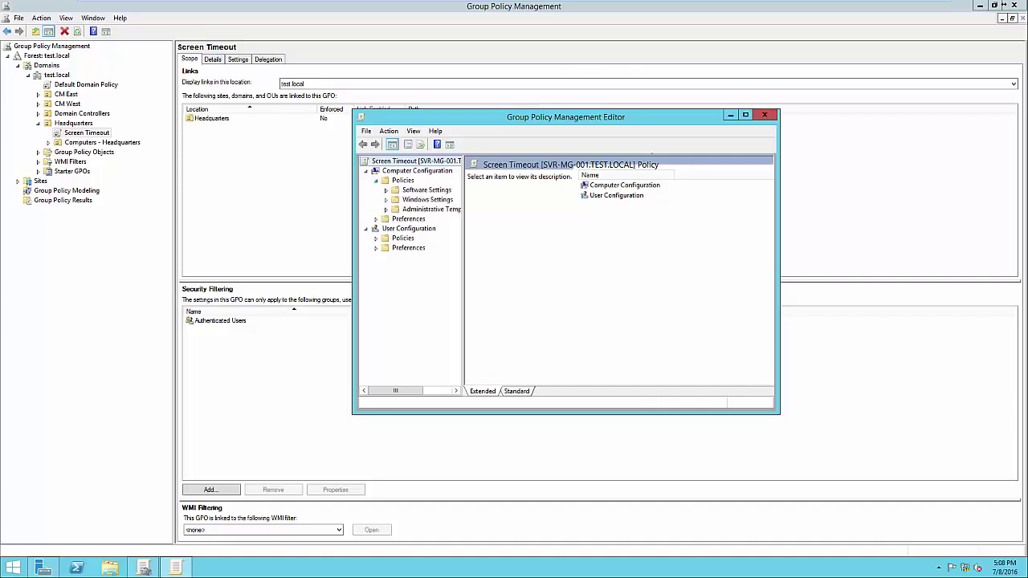
left_click(386, 199)
left_click_drag(463, 273, 548, 273)
left_click(396, 228)
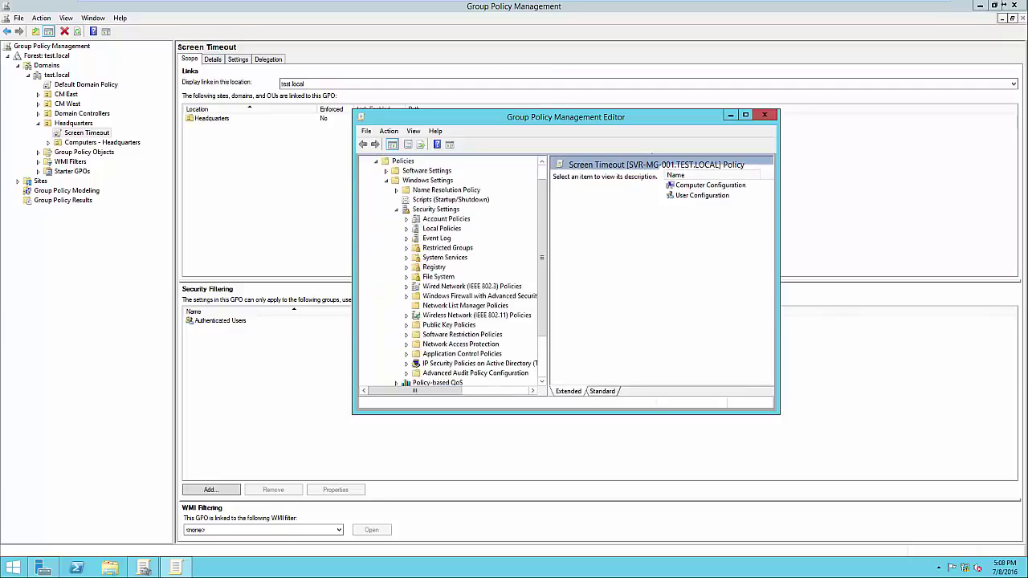
left_click(406, 229)
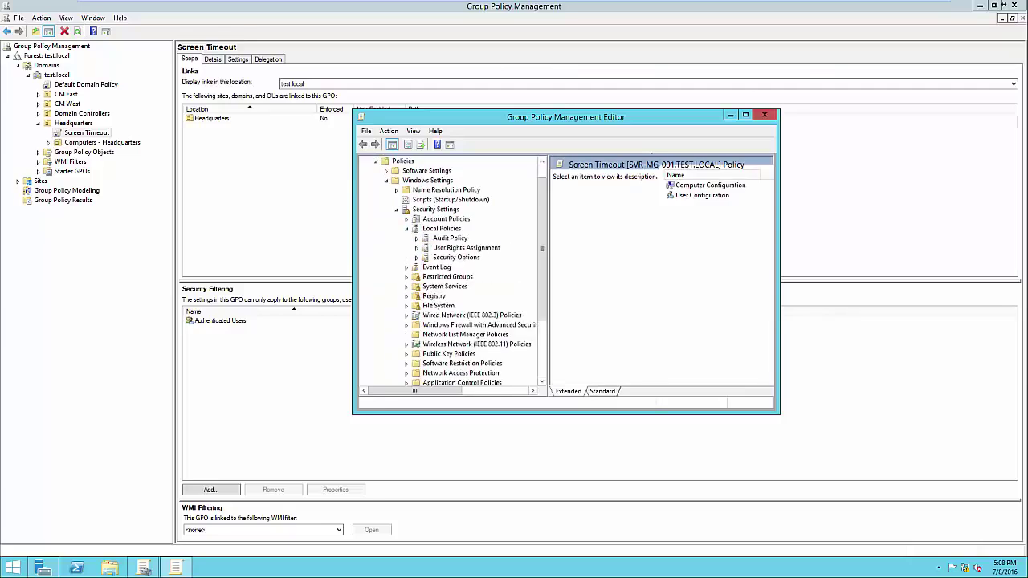
left_click(456, 258)
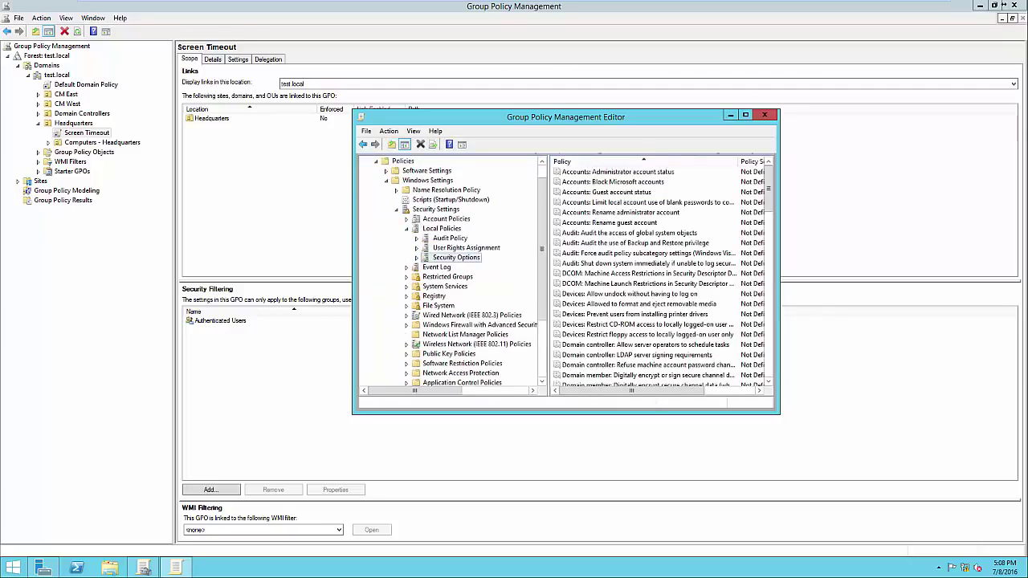
left_click(745, 114)
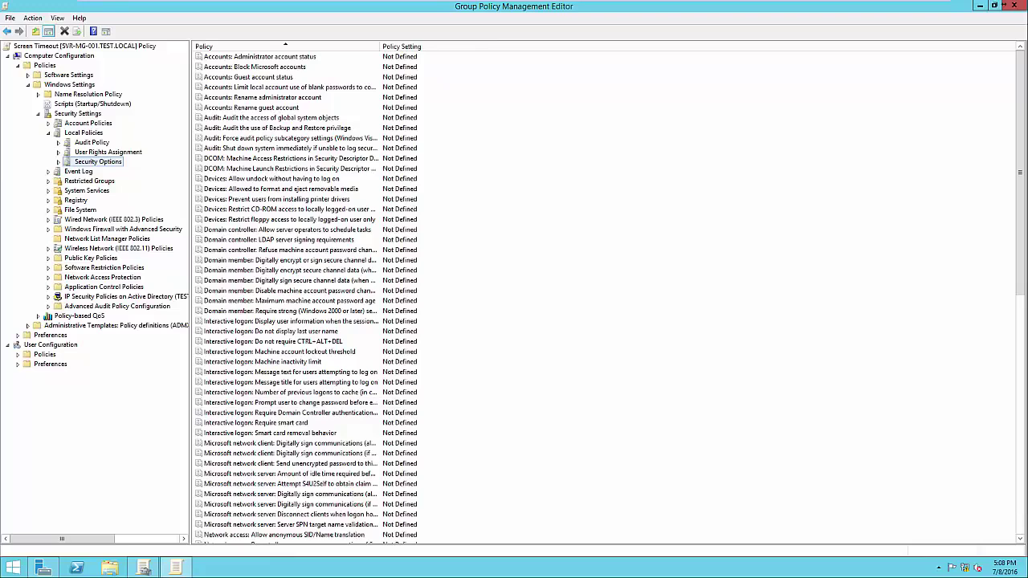
double_click(263, 362)
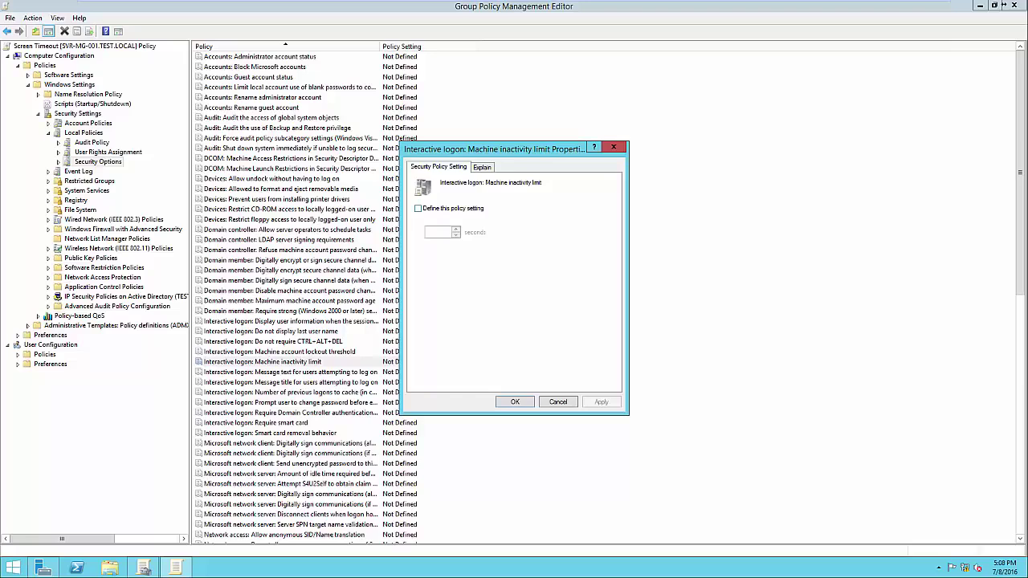
left_click(418, 209)
double_click(428, 231)
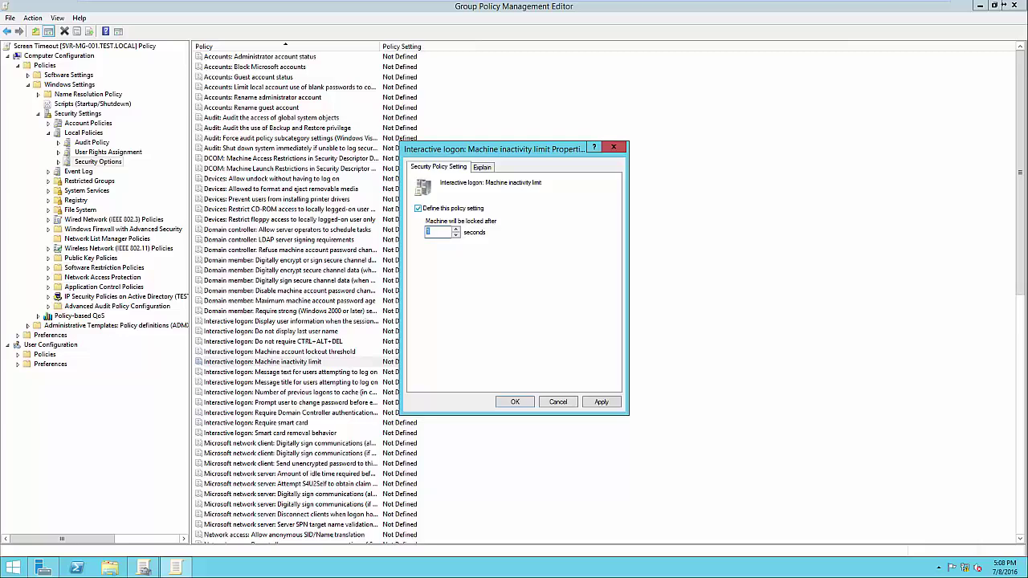
Step: Enter 300 seconds as the inactivity limit, apply it, and confirm the list shows 300
type("300")
key("ctrl+Tab")
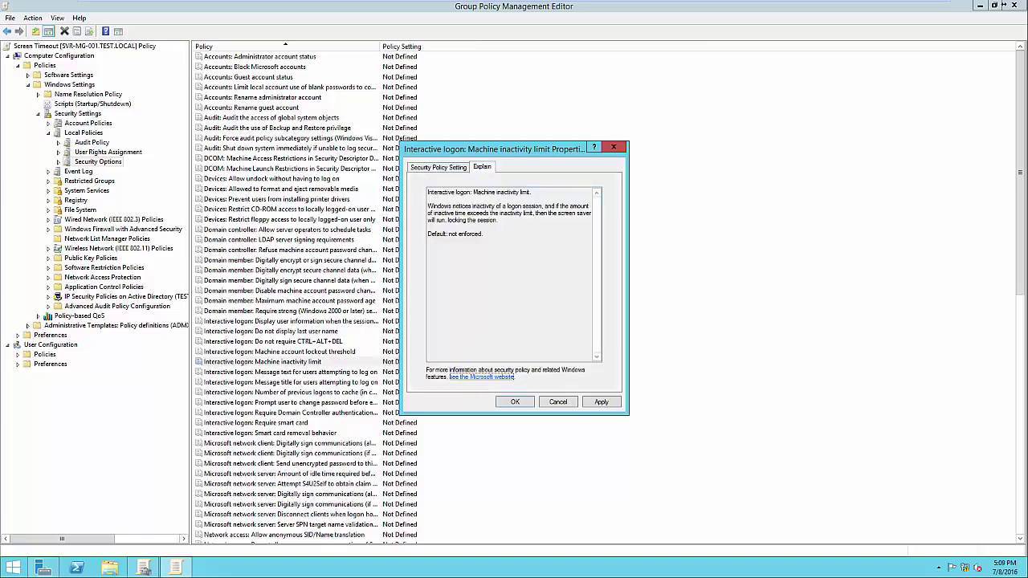
key("ctrl+shift+Tab")
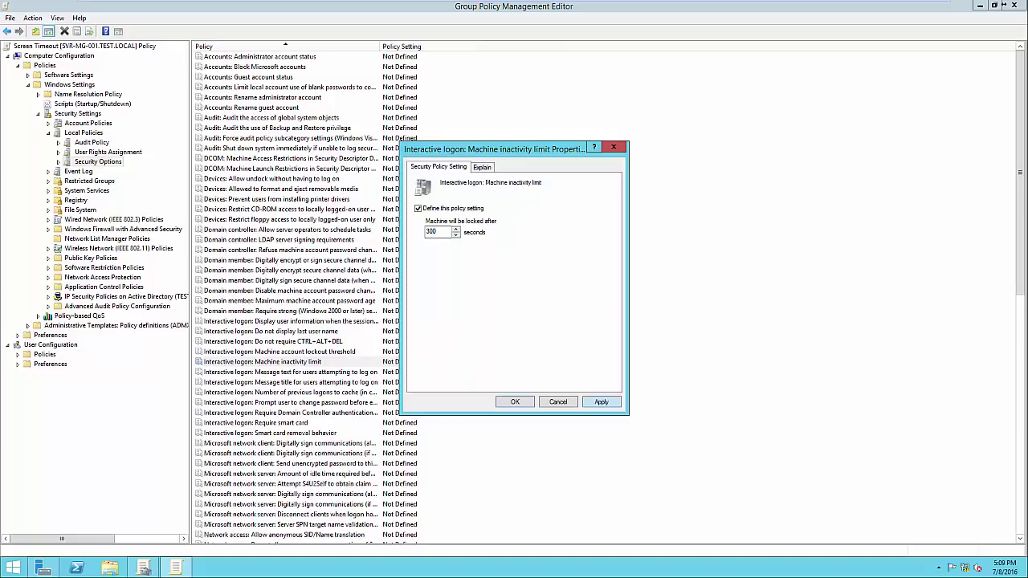
key("alt+a")
key("Return")
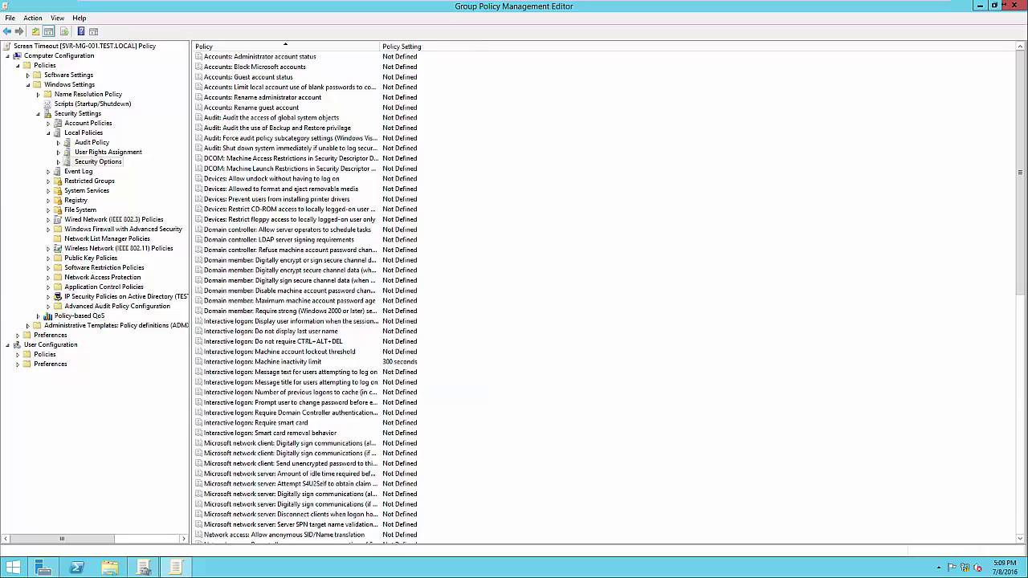
left_click(263, 362)
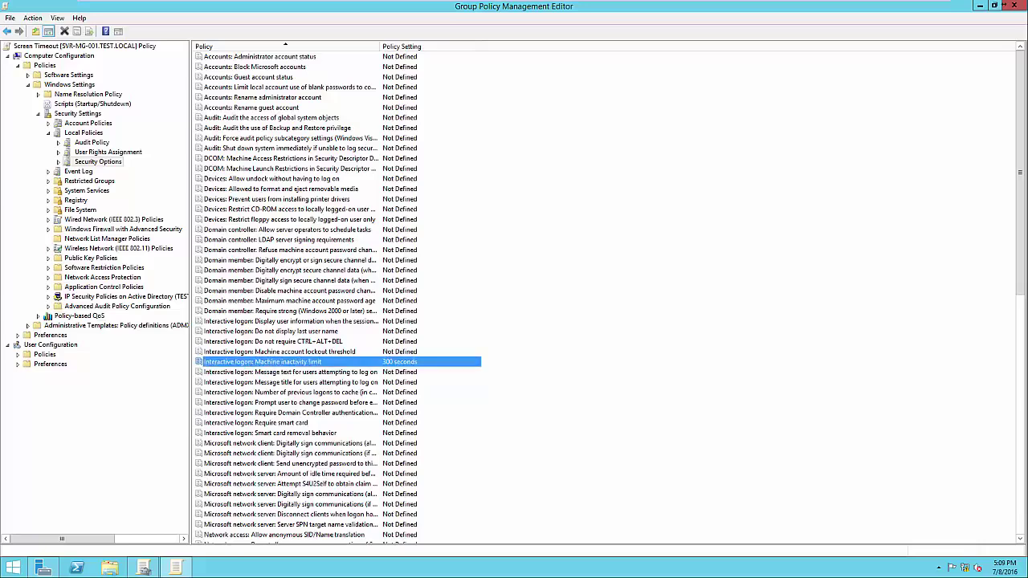
Step: Close the editor and review the Settings report showing Machine inactivity limit: 300 seconds
left_click(1013, 6)
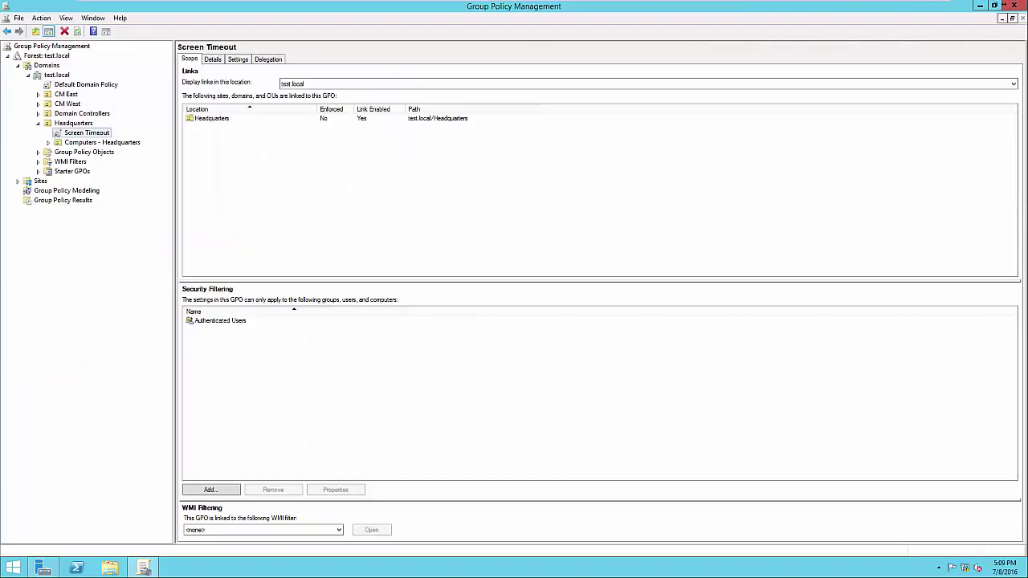
key("ctrl+Tab")
key("ctrl+Tab")
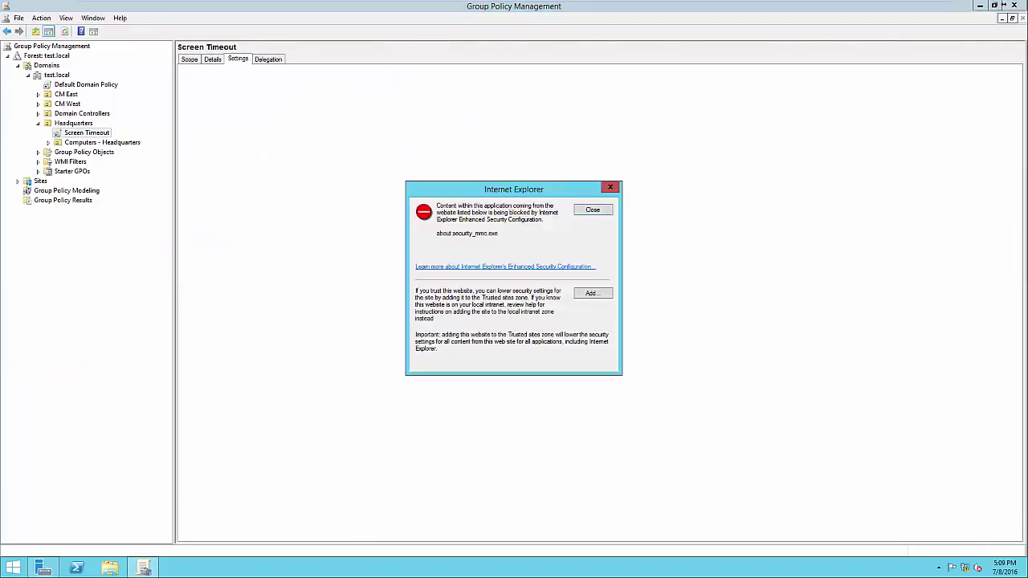
key("Return")
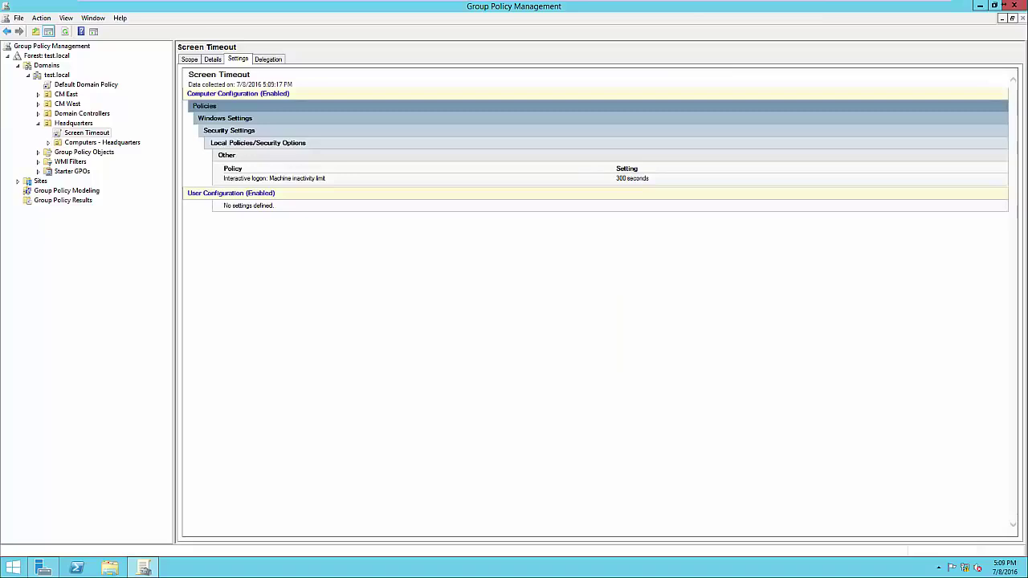
left_click_drag(224, 166, 326, 179)
left_click(326, 179)
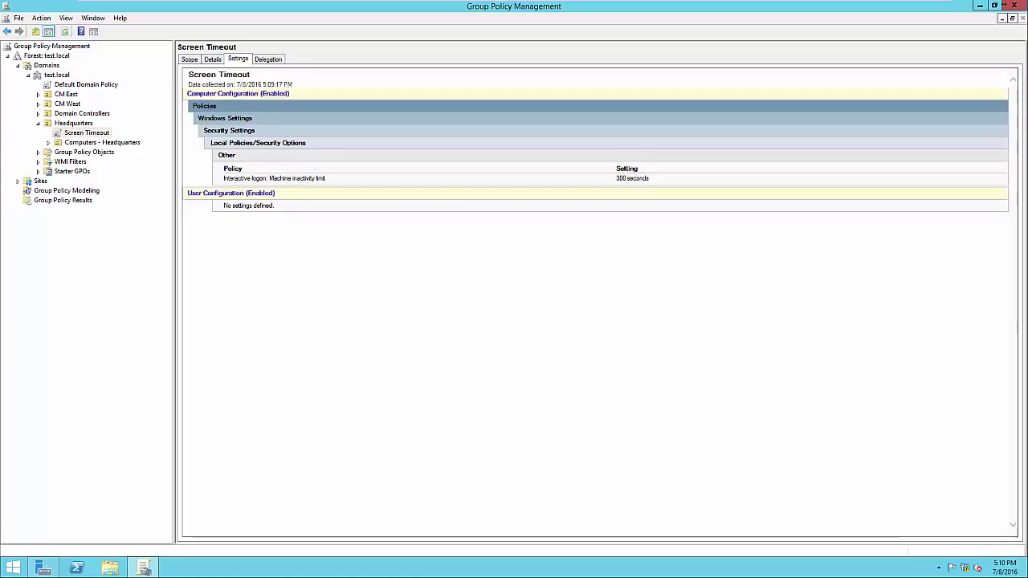
Step: Return to Screen Timeout's scope and open Active Directory Users and Computers to view the Accounting group
left_click(189, 59)
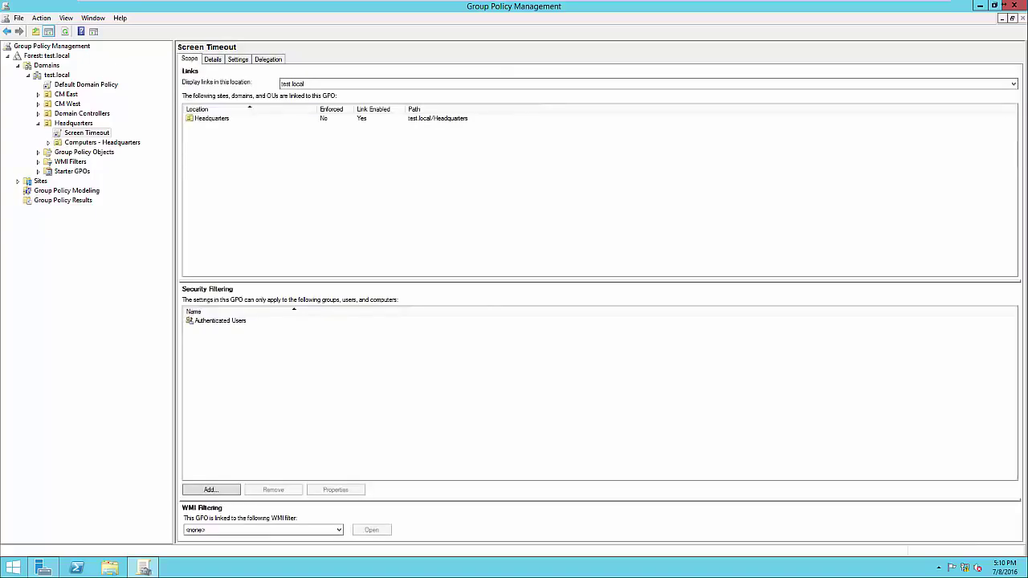
left_click(220, 321)
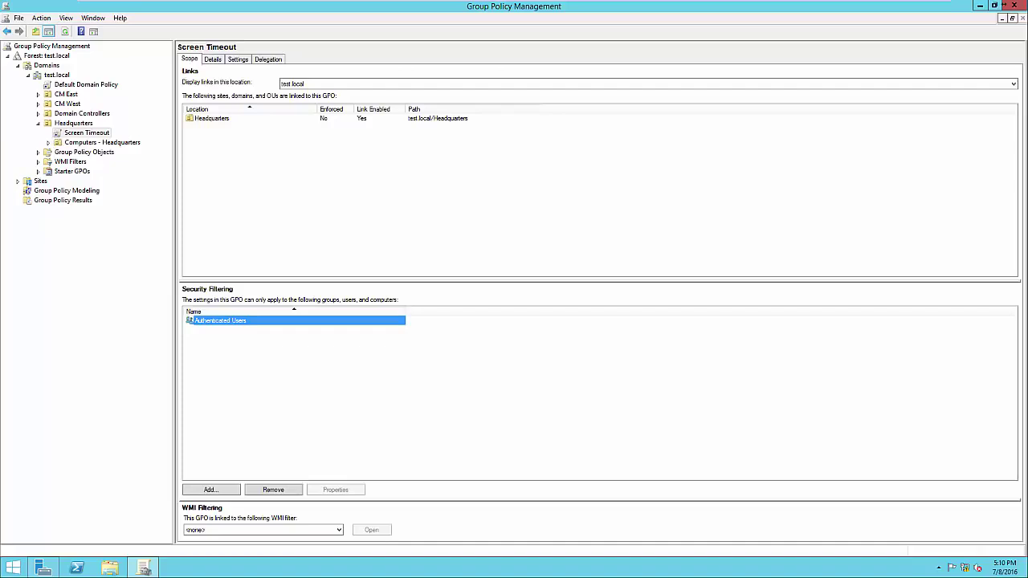
left_click(44, 567)
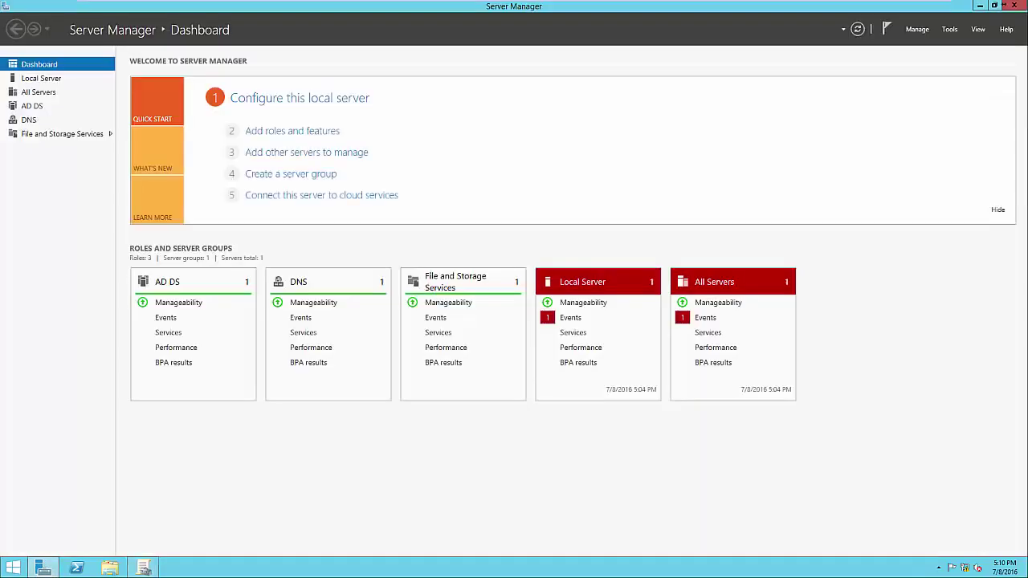
left_click(949, 29)
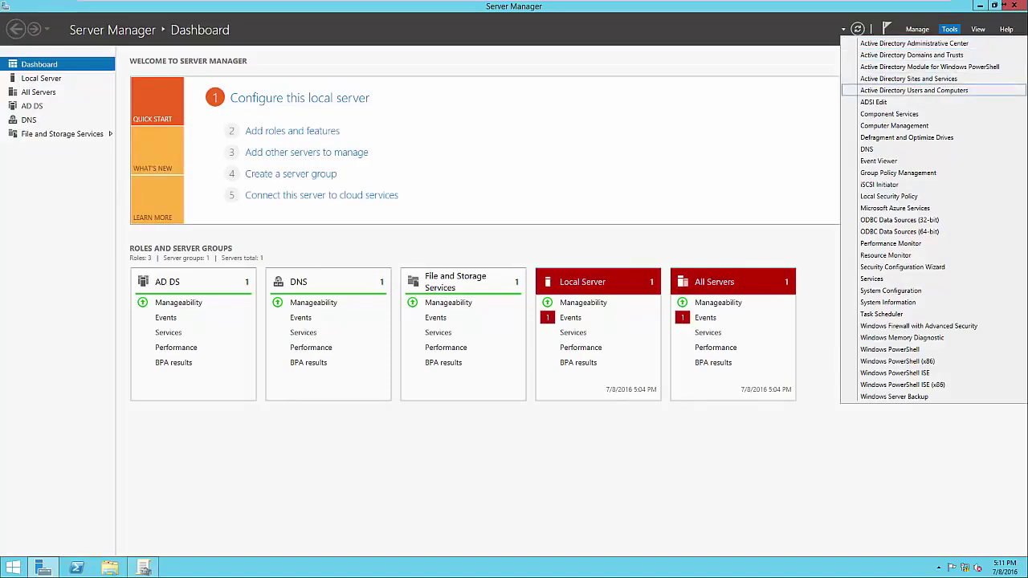
left_click(913, 90)
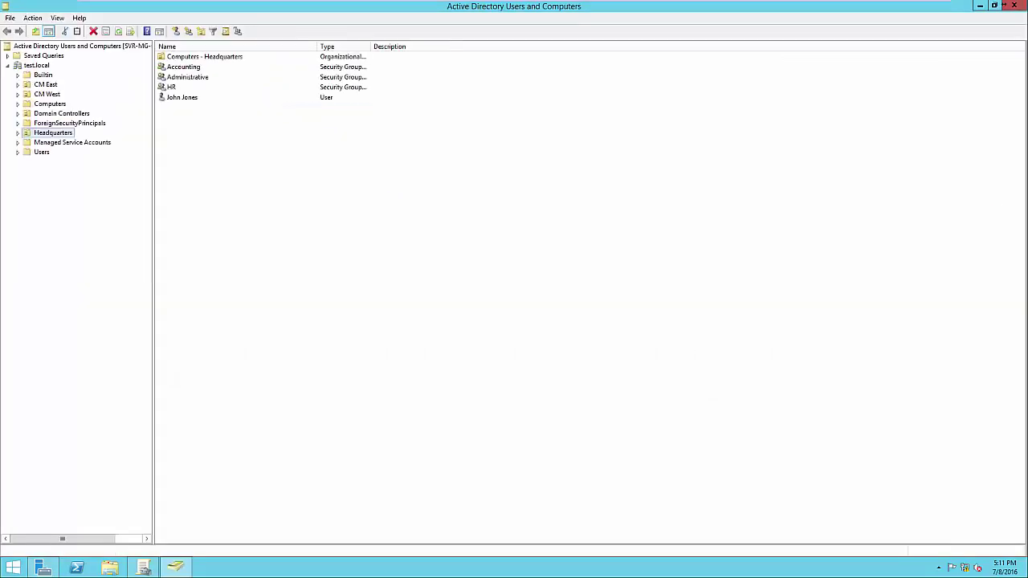
left_click(183, 66)
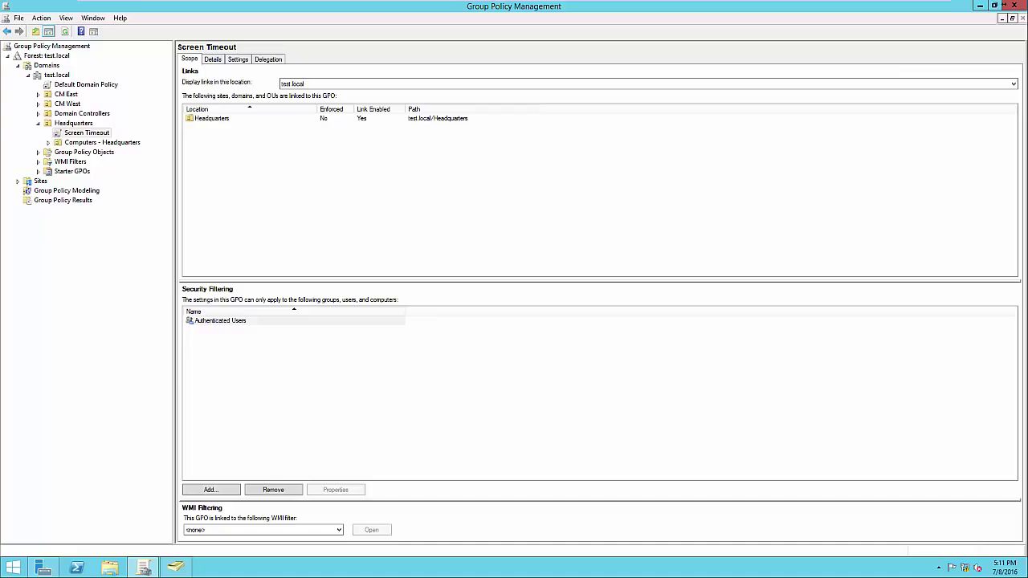
Step: Replace Authenticated Users with the Accounting group in Screen Timeout's security filtering
left_click(273, 489)
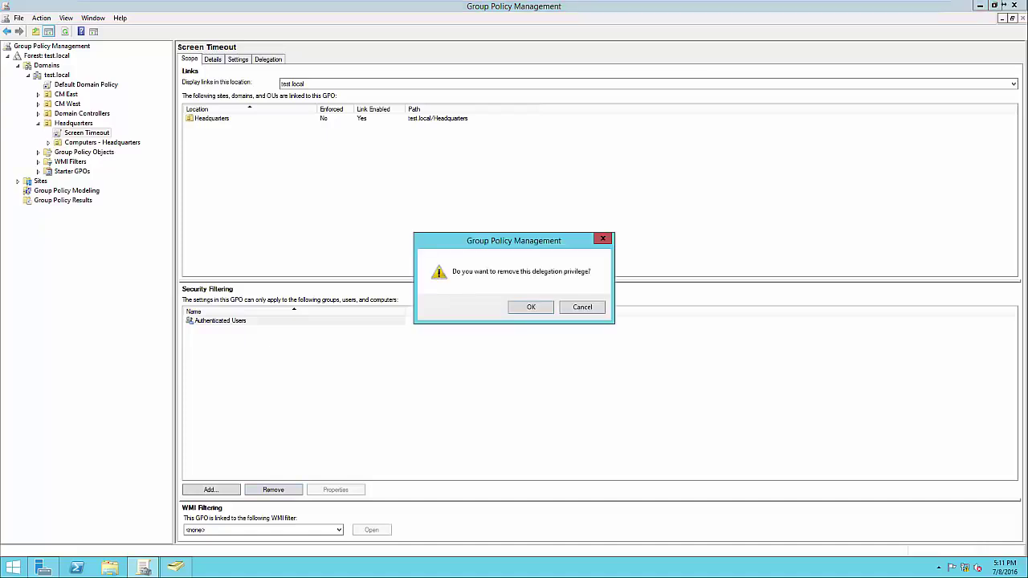
key("Return")
left_click(210, 489)
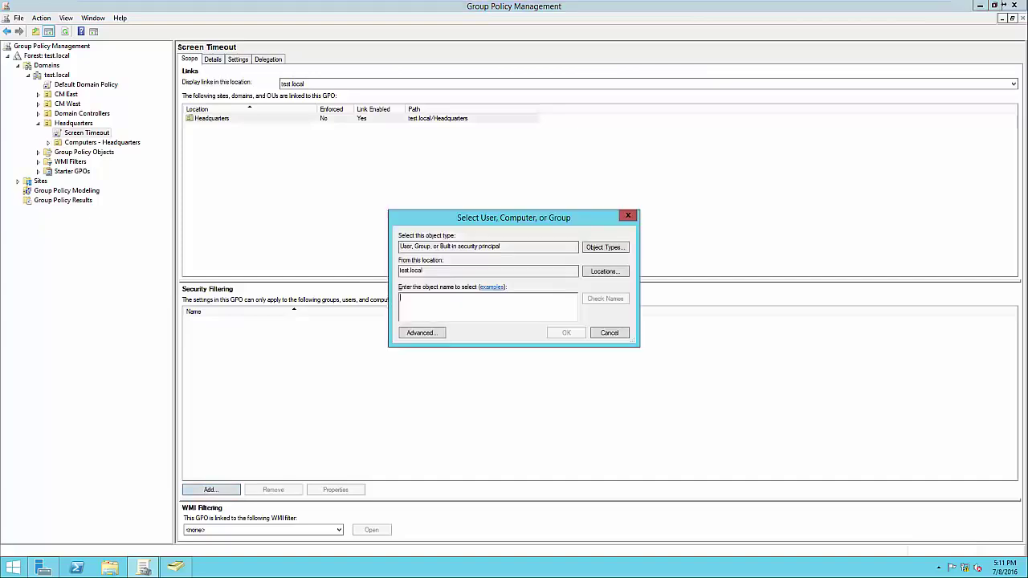
type("Accounting")
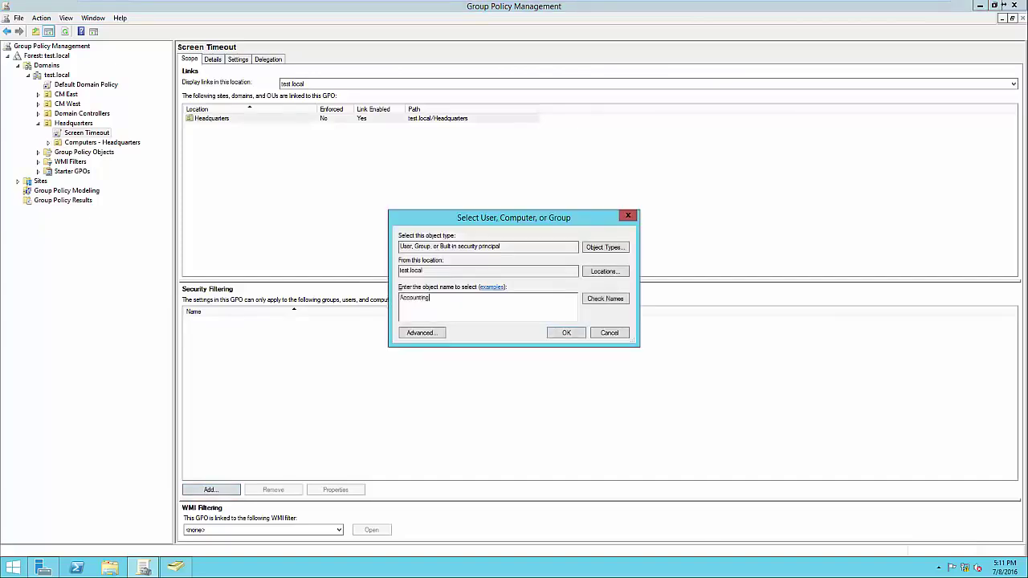
left_click(606, 298)
key("Return")
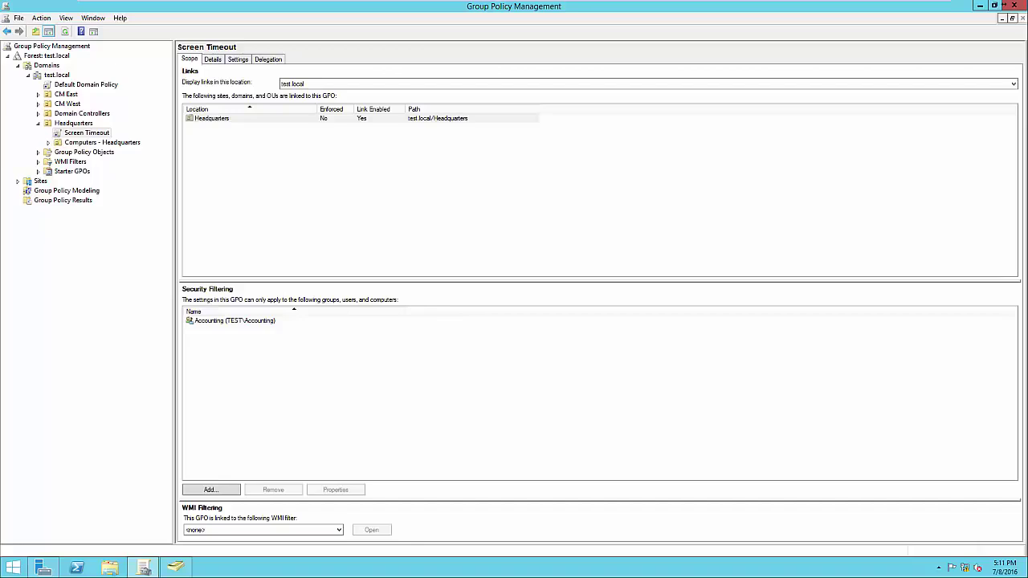
left_click(234, 321)
Step: Open Screen Timeout in the editor, review its computer Startup/Shutdown Scripts, then close the editor
left_click(87, 132)
right_click(99, 133)
left_click(114, 141)
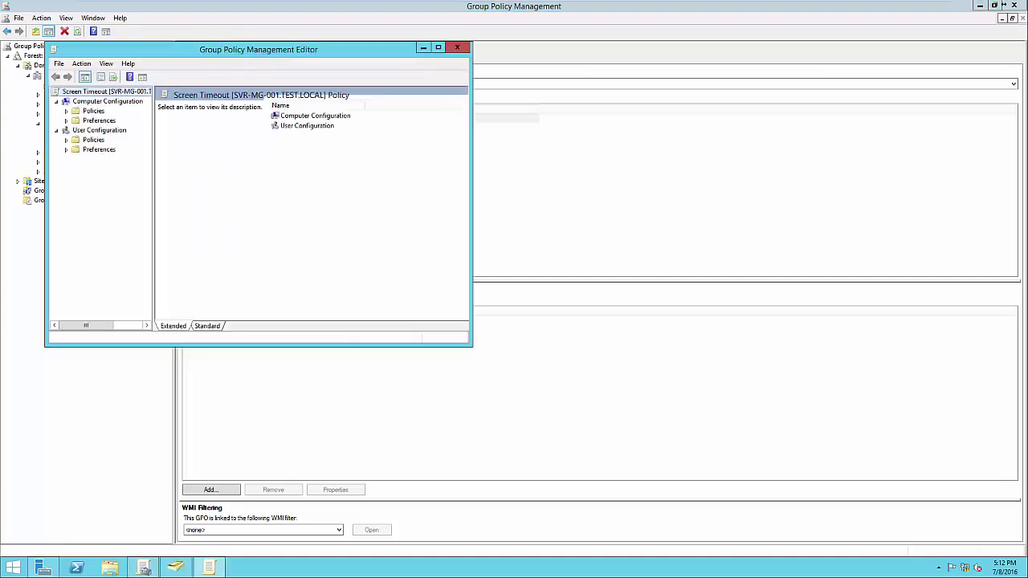
left_click(67, 111)
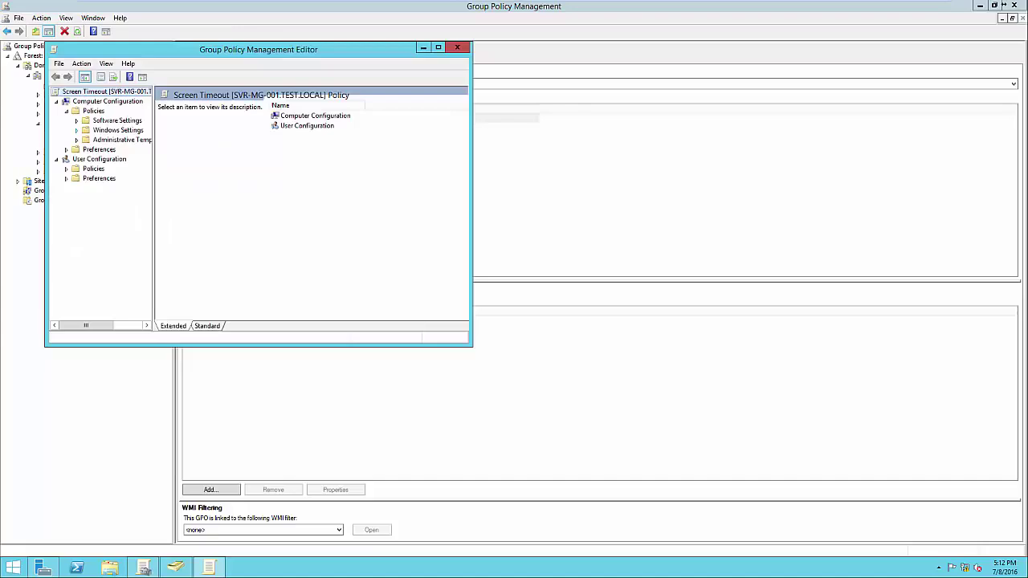
left_click(76, 130)
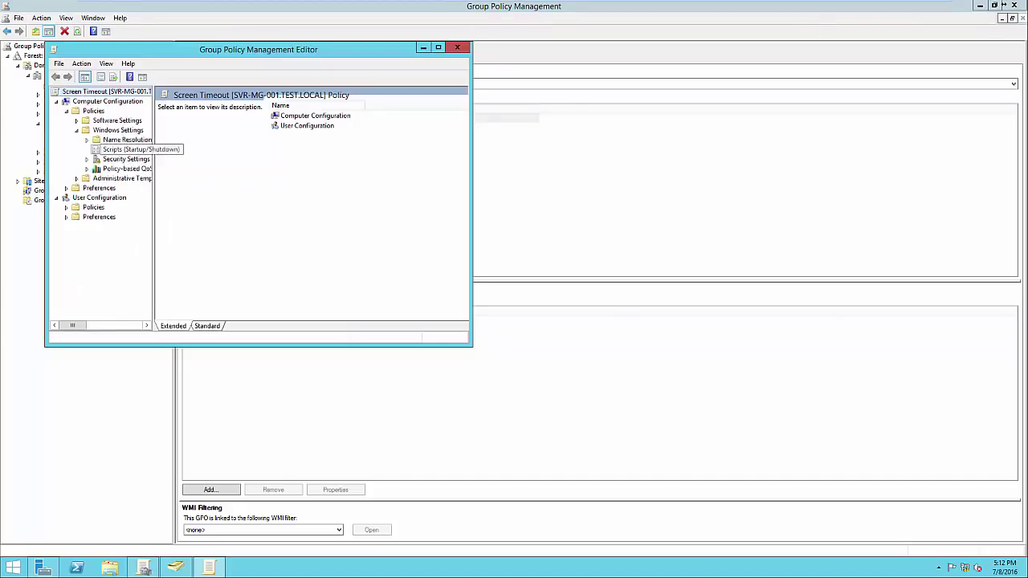
left_click(126, 150)
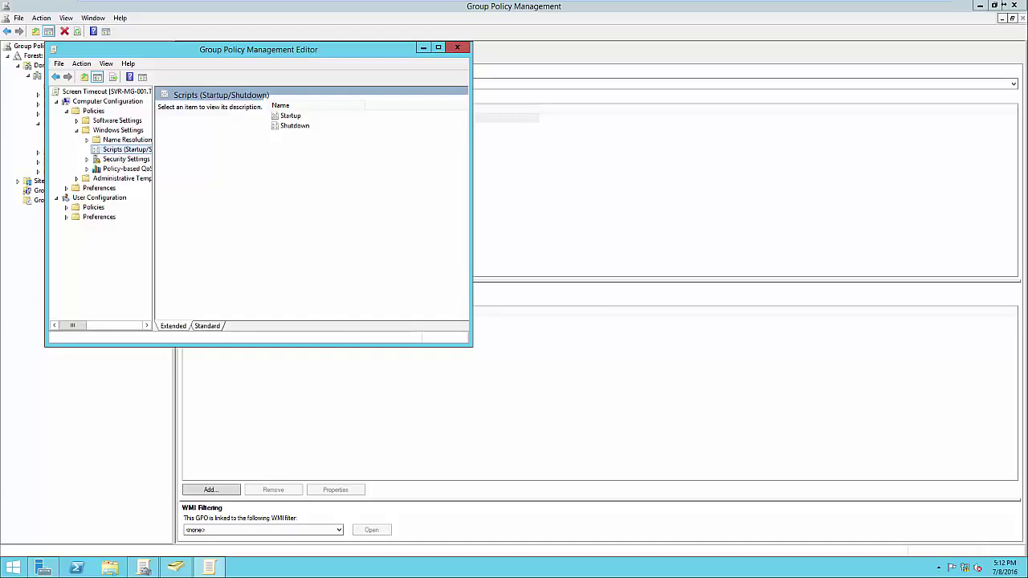
left_click(457, 48)
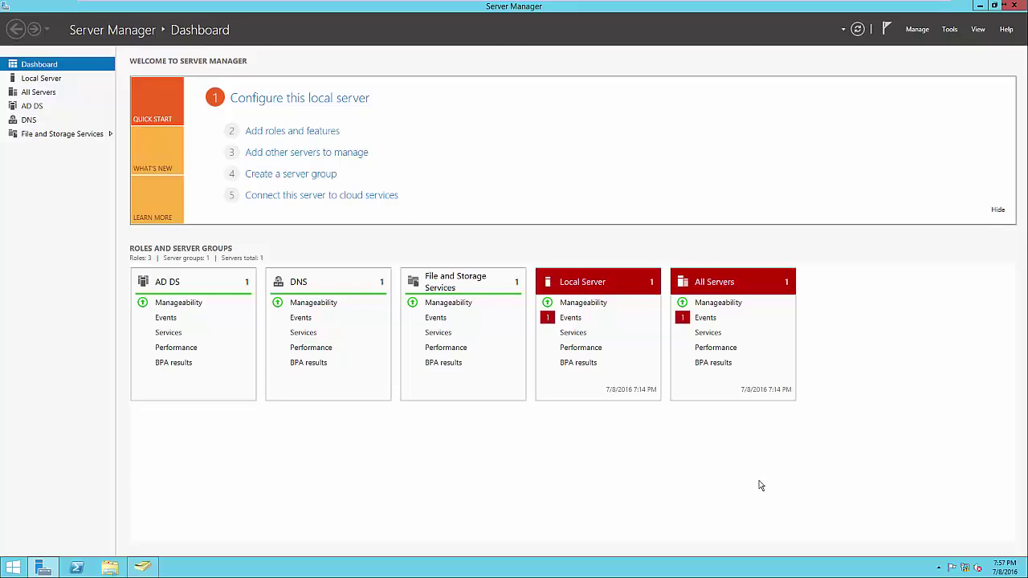
Step: In the Add Roles wizard, select Print and Document Services with its required management tools
left_click(292, 132)
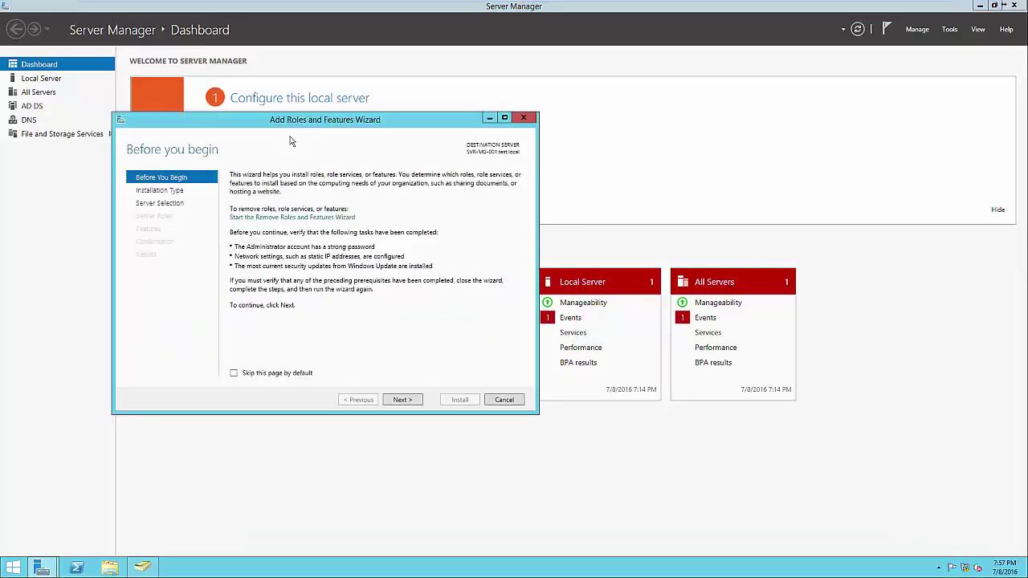
left_click(404, 400)
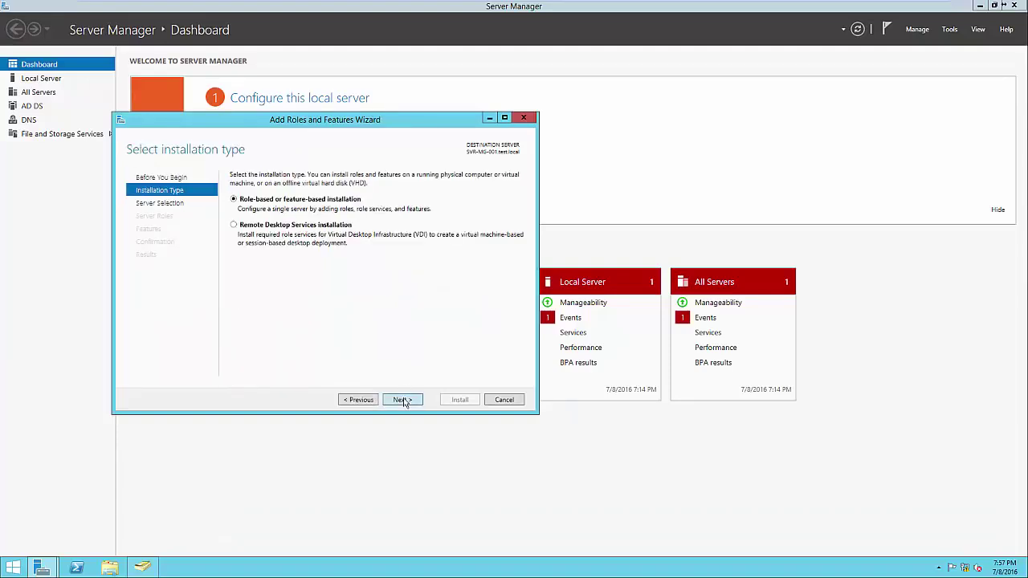
left_click(404, 401)
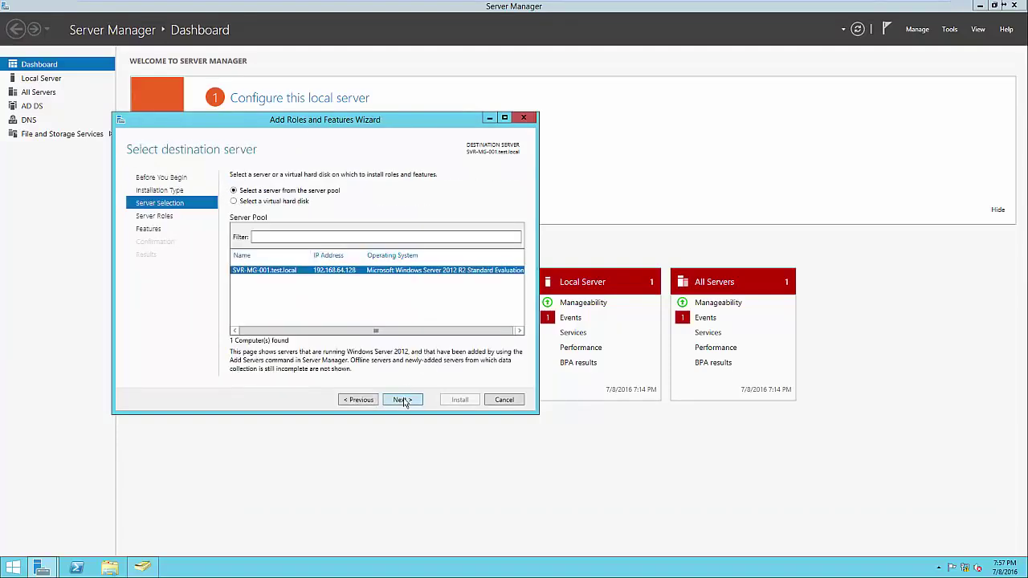
left_click(404, 401)
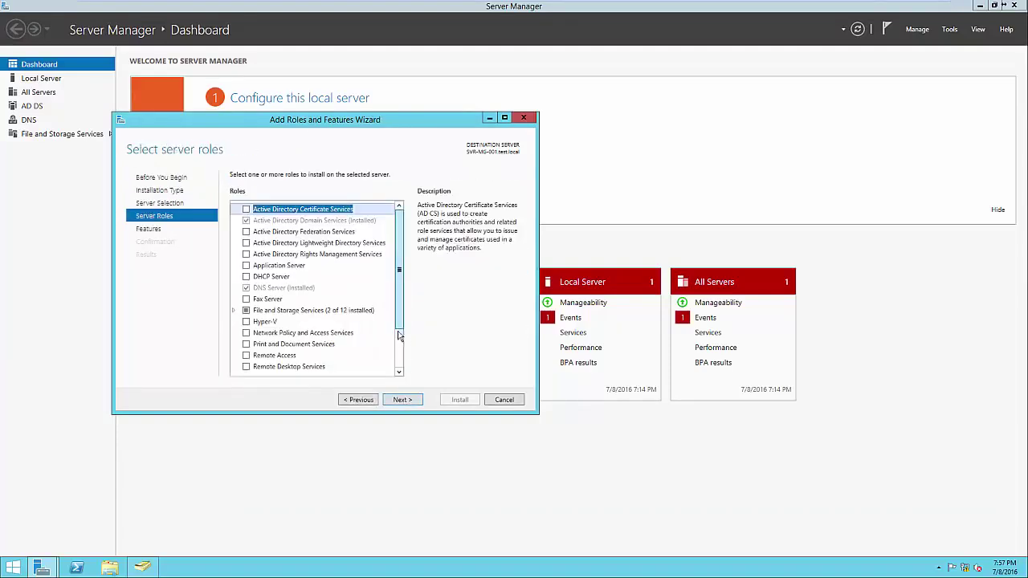
scroll(400, 334, "down", 1)
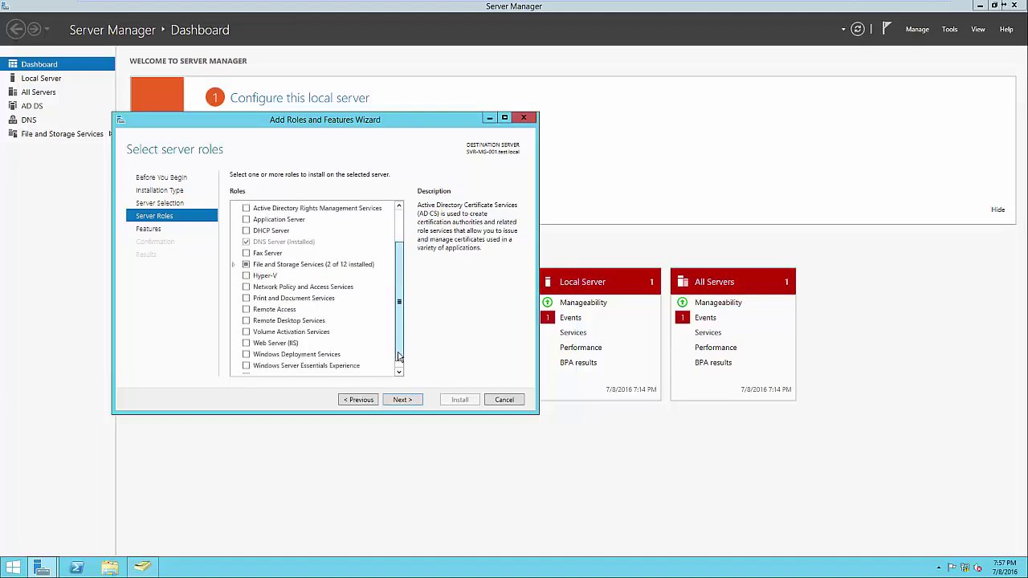
left_click(247, 300)
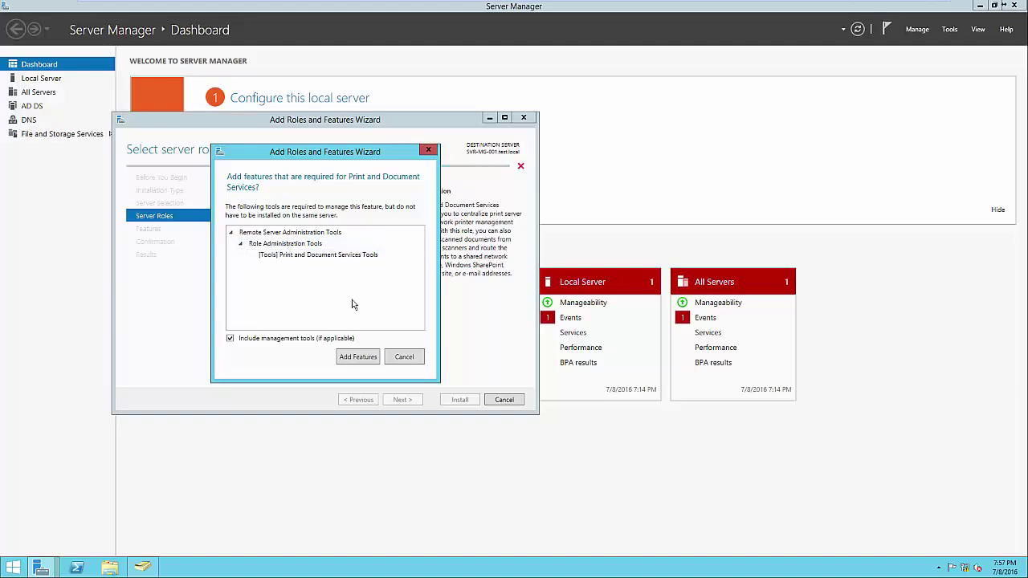
left_click(359, 359)
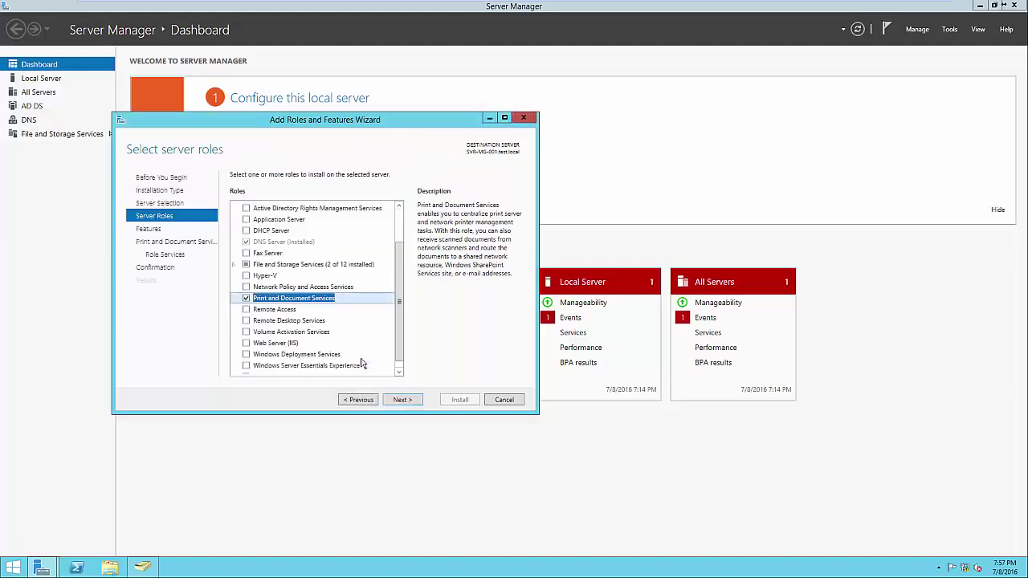
left_click(417, 402)
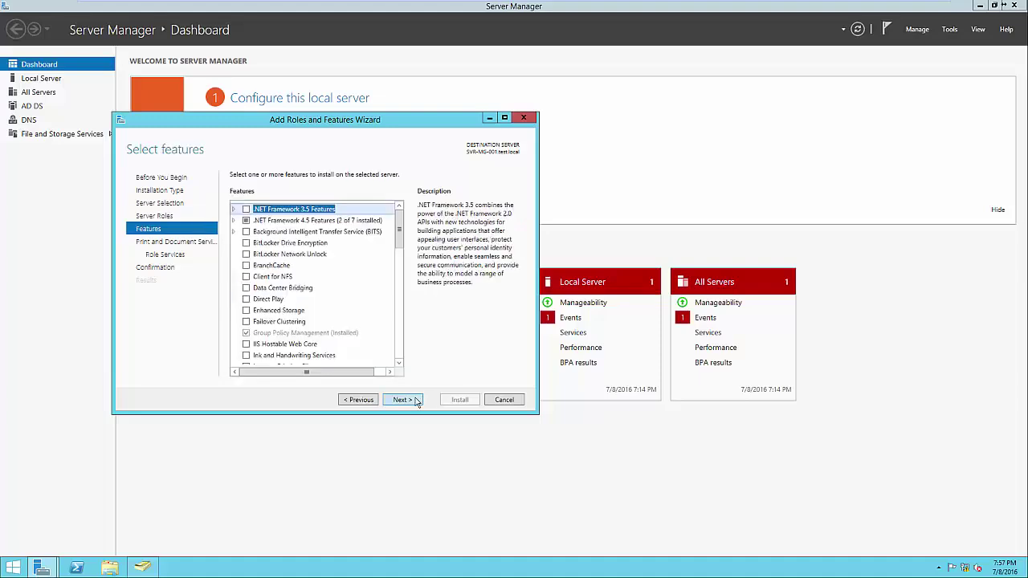
left_click(417, 402)
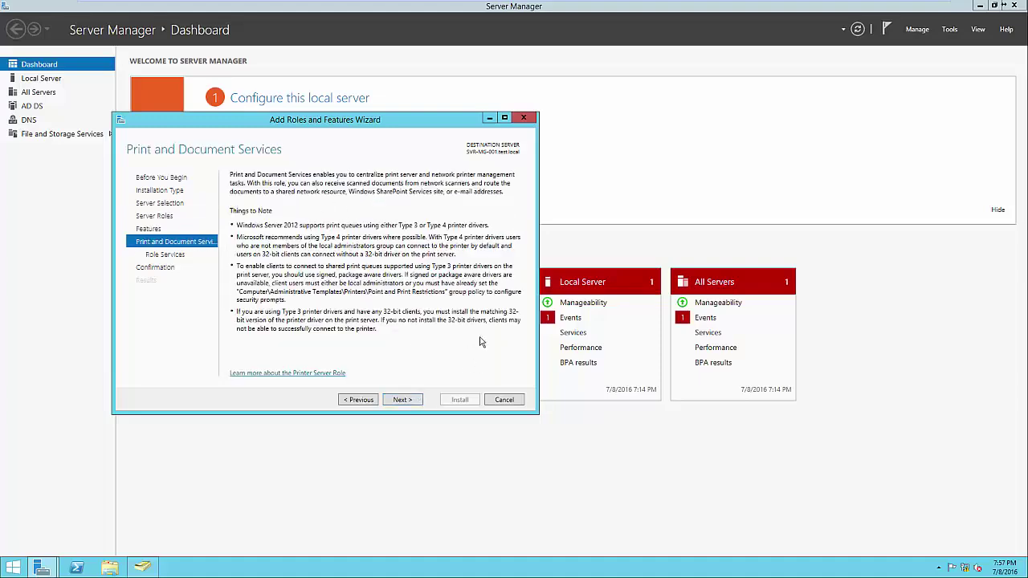
Step: Keep Print Server as the only role service, install it and close the finished wizard
left_click(415, 402)
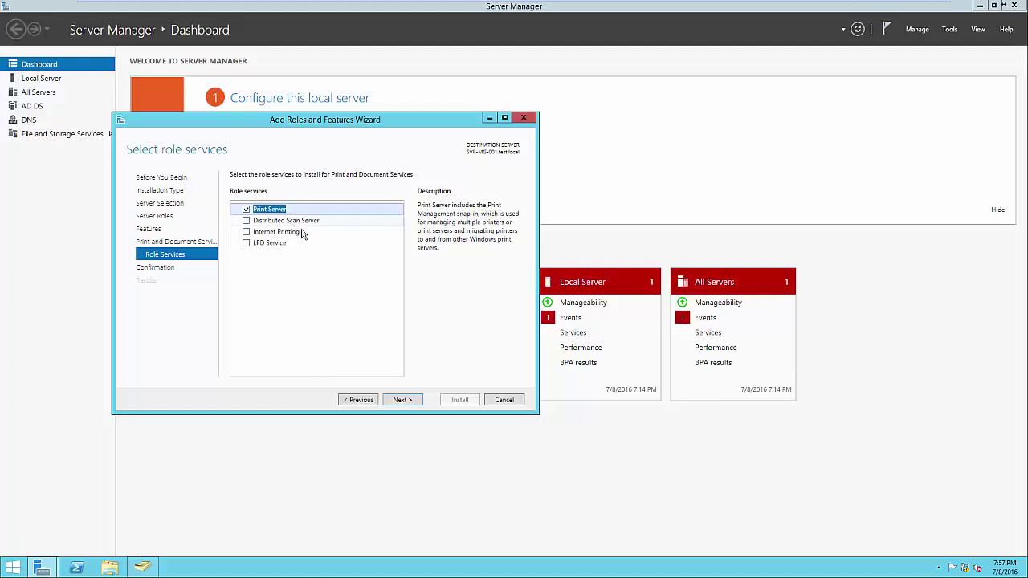
left_click(301, 231)
left_click(296, 244)
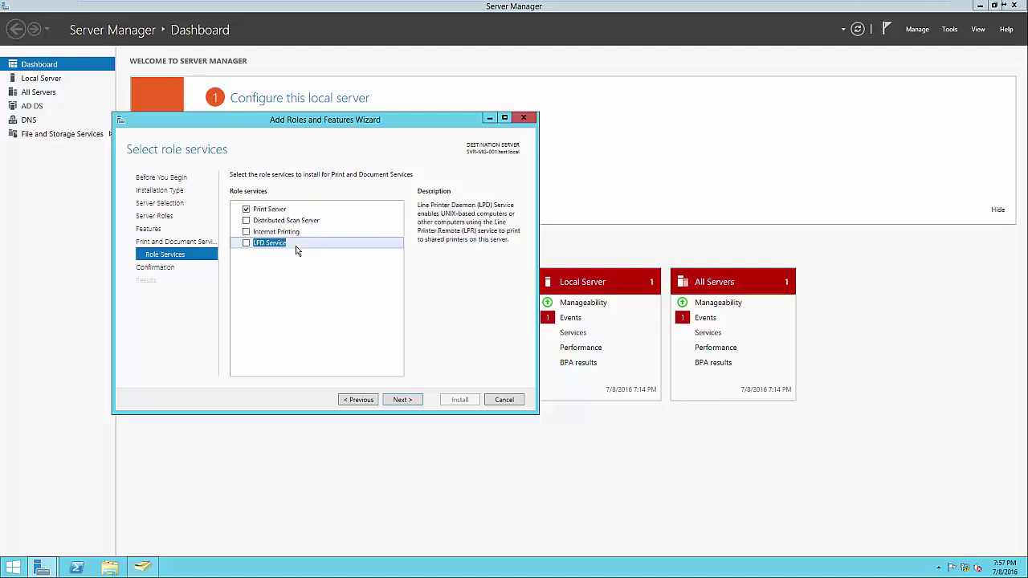
left_click(276, 209)
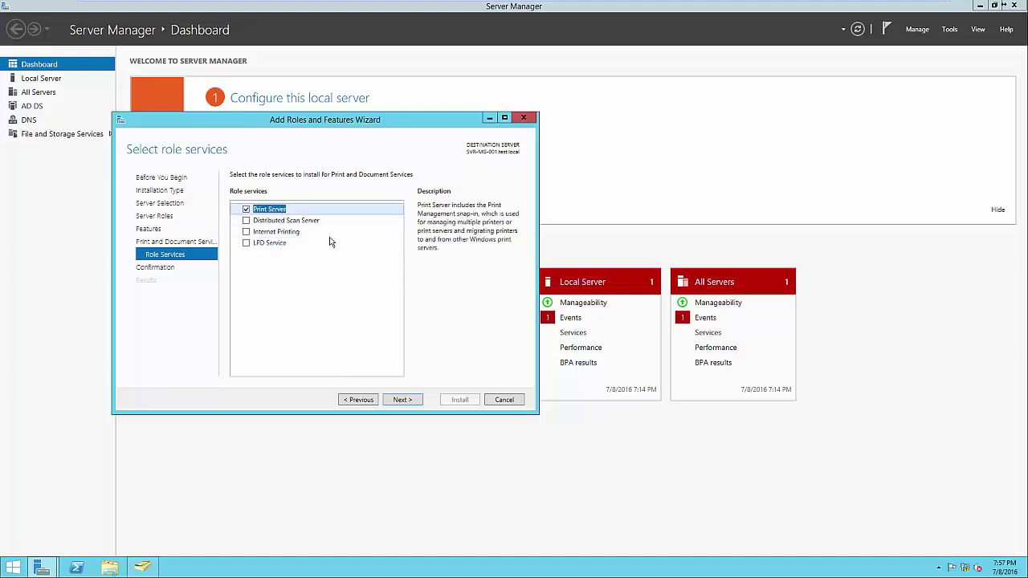
left_click(403, 399)
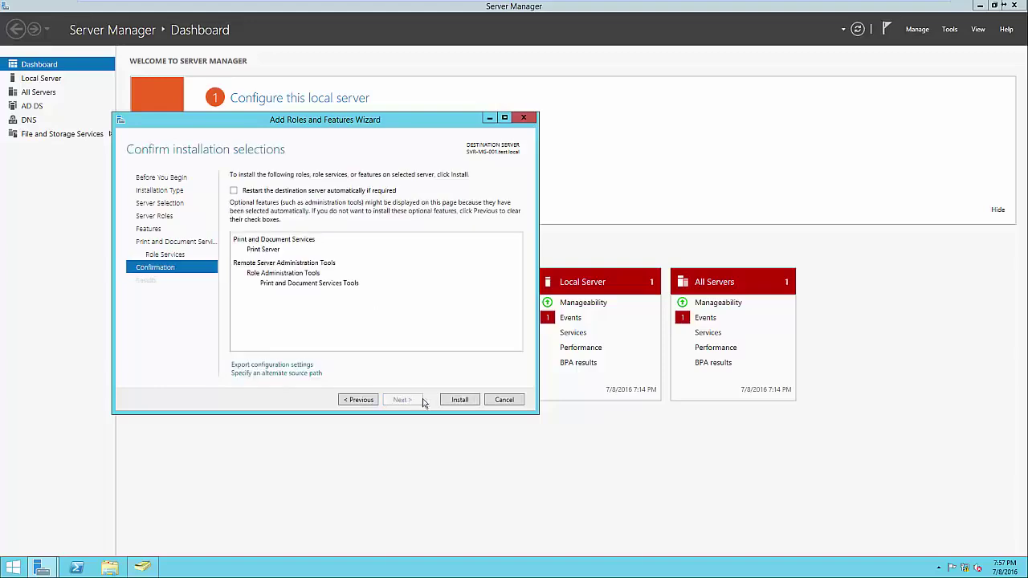
left_click(459, 401)
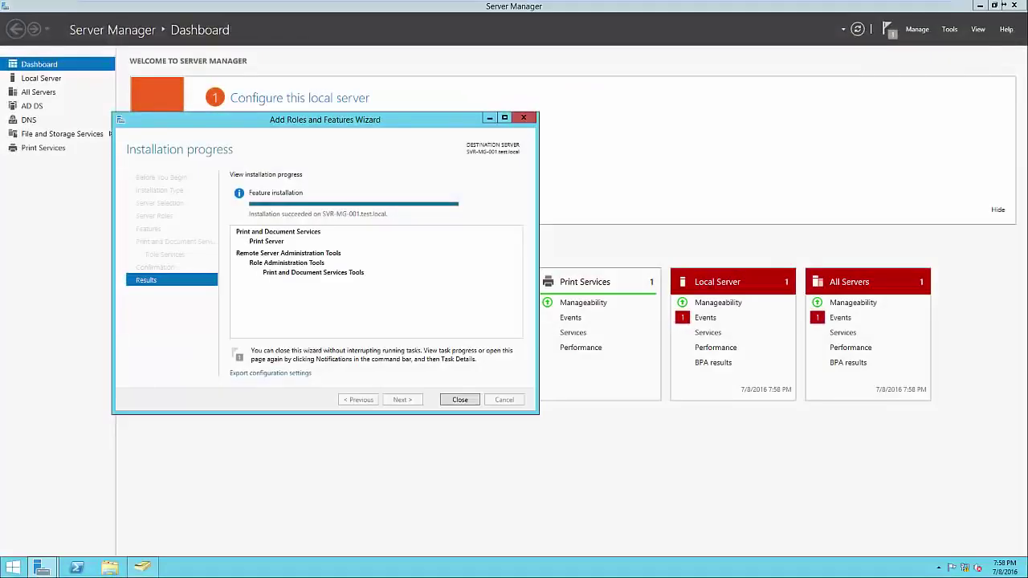
left_click(996, 431)
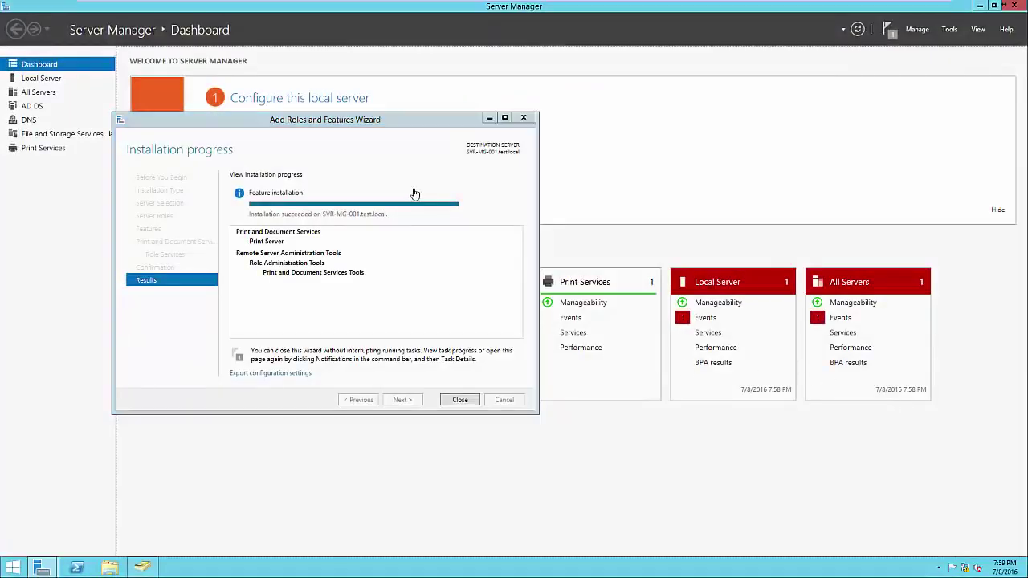
left_click(460, 399)
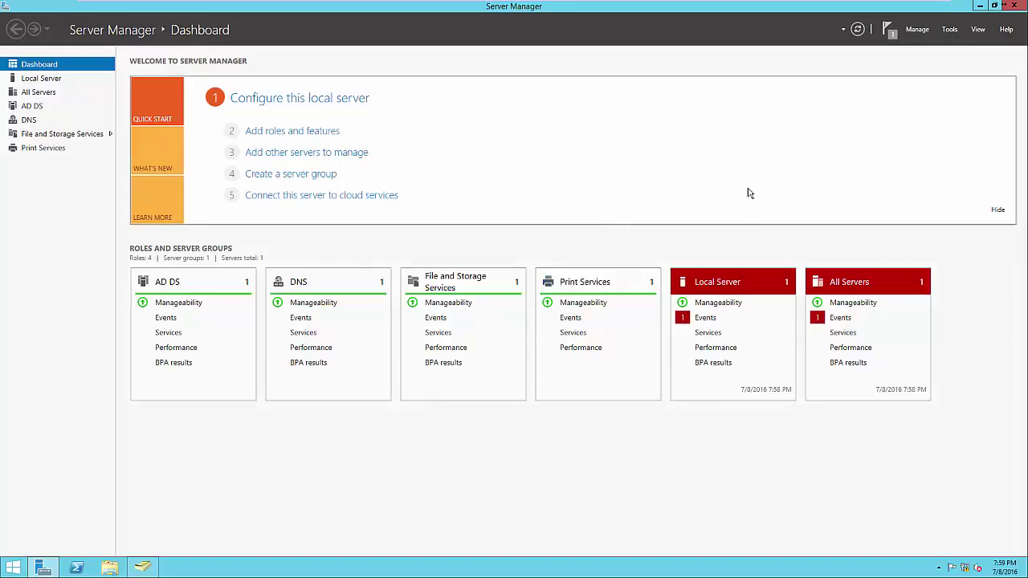
left_click(950, 33)
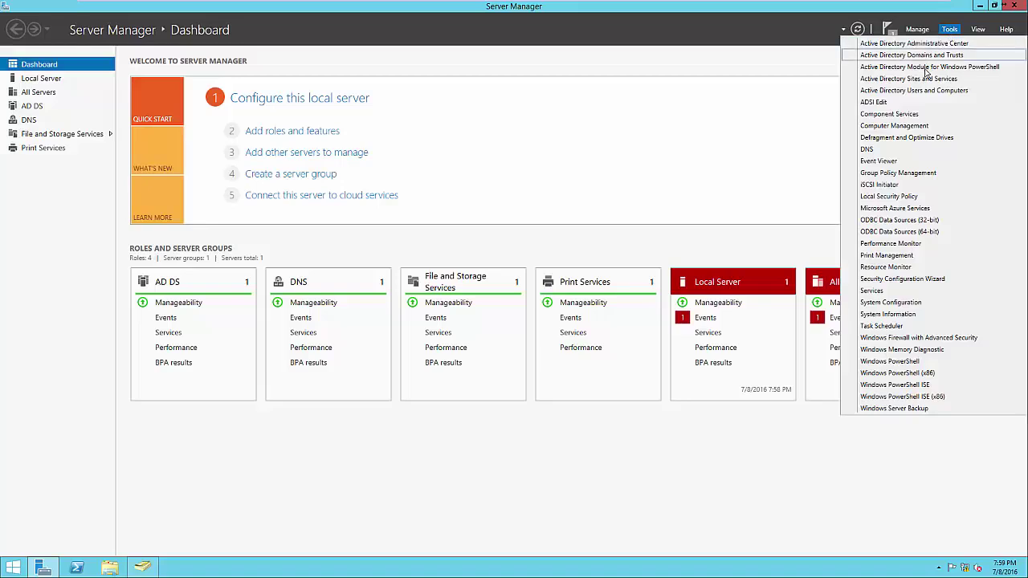
Step: Open Print Management and list the printers on local server SVR-MG-001, showing Microsoft XPS Document Writer
left_click(913, 256)
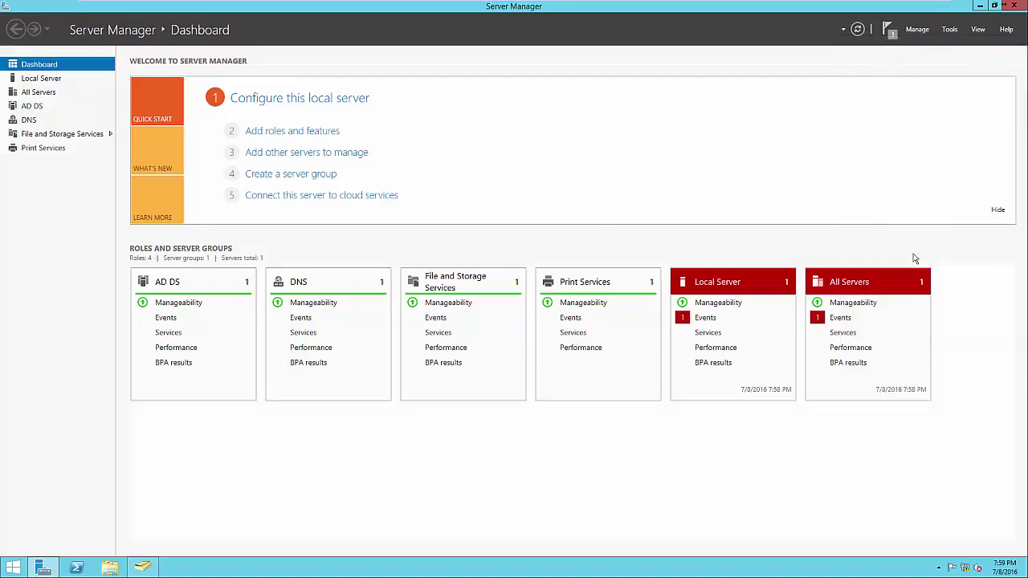
left_click_drag(364, 103, 602, 107)
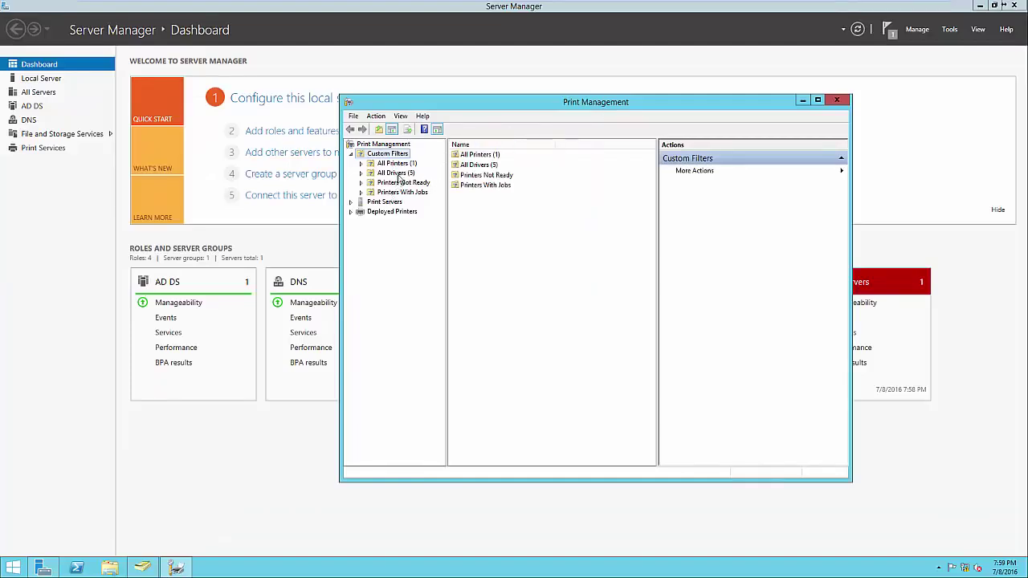
double_click(475, 155)
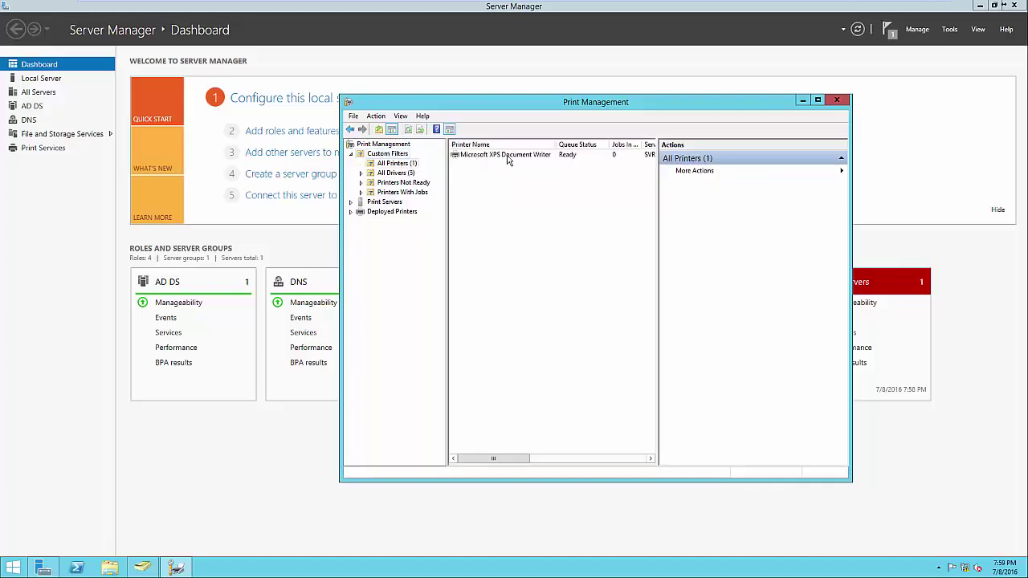
left_click(398, 173)
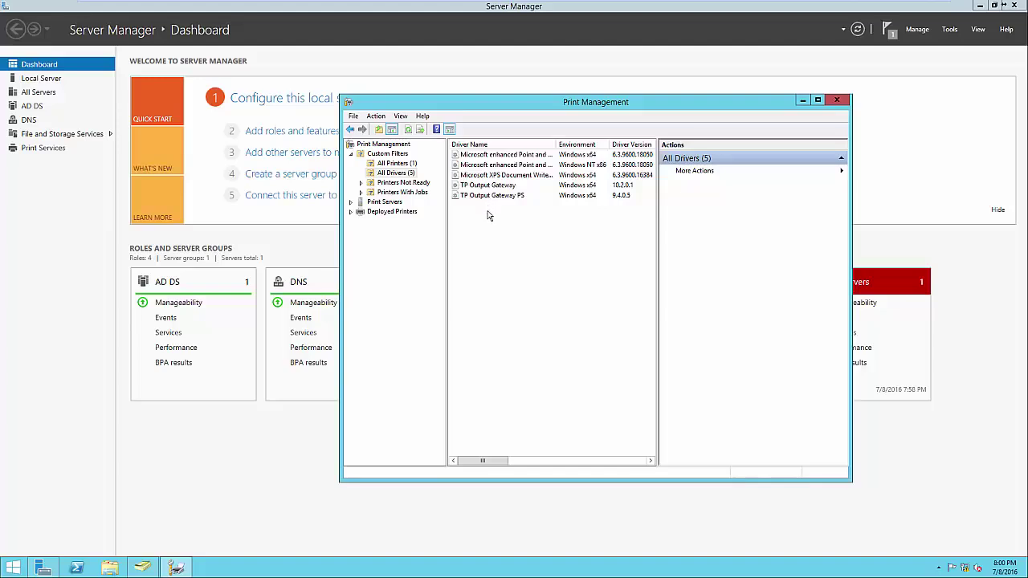
key("Down")
key("Down")
key("Down")
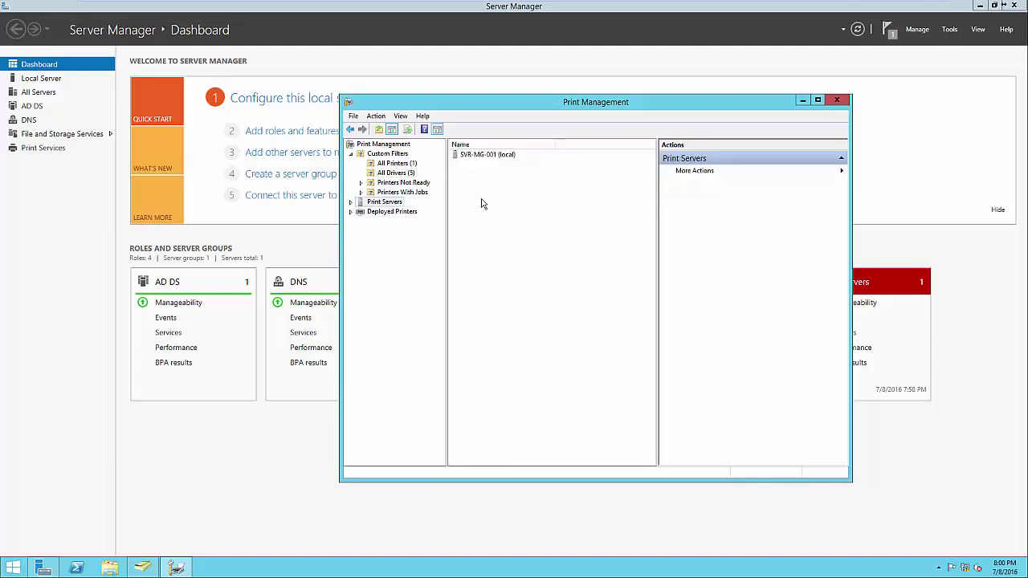
left_click(351, 202)
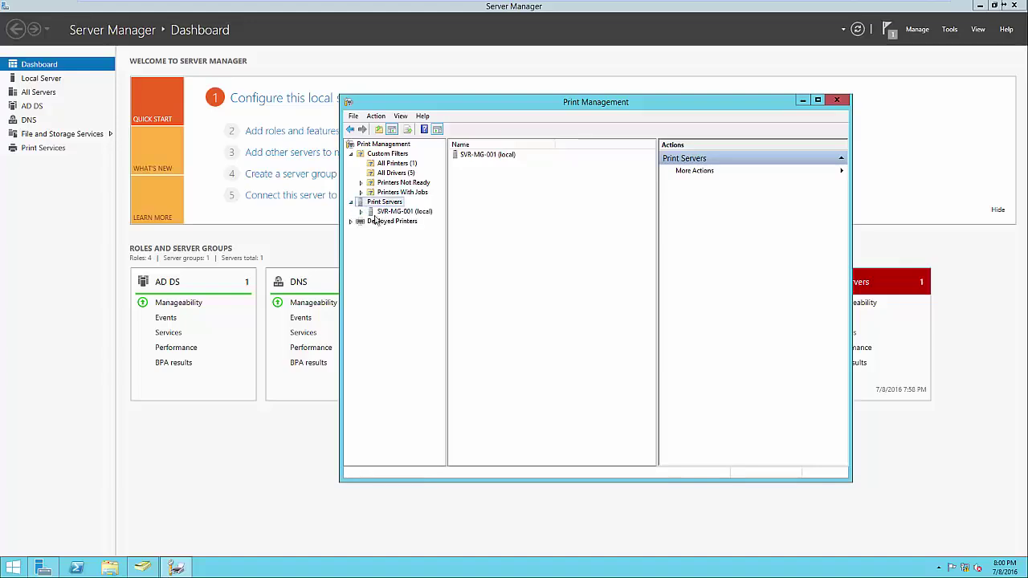
left_click(361, 212)
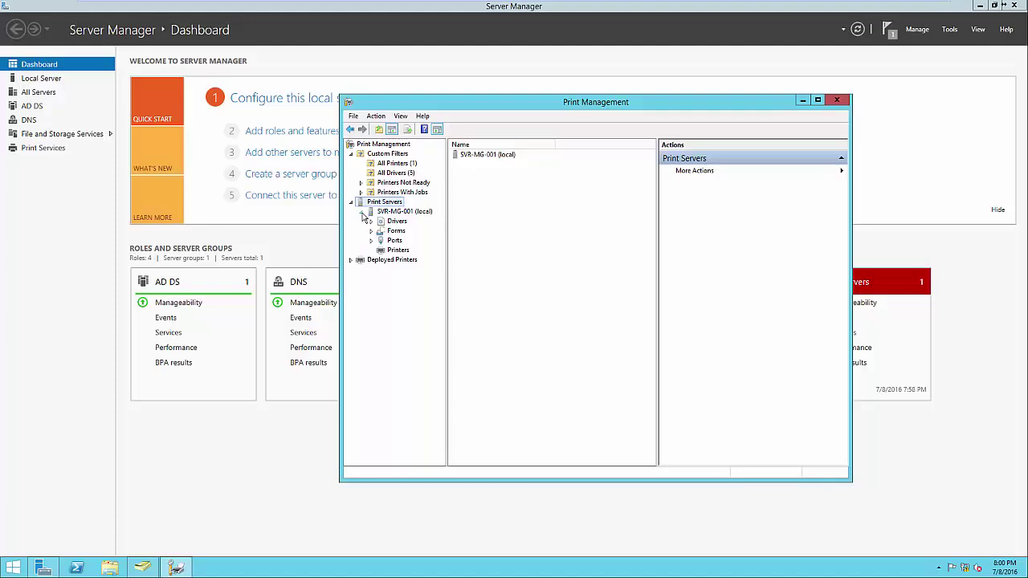
left_click(389, 251)
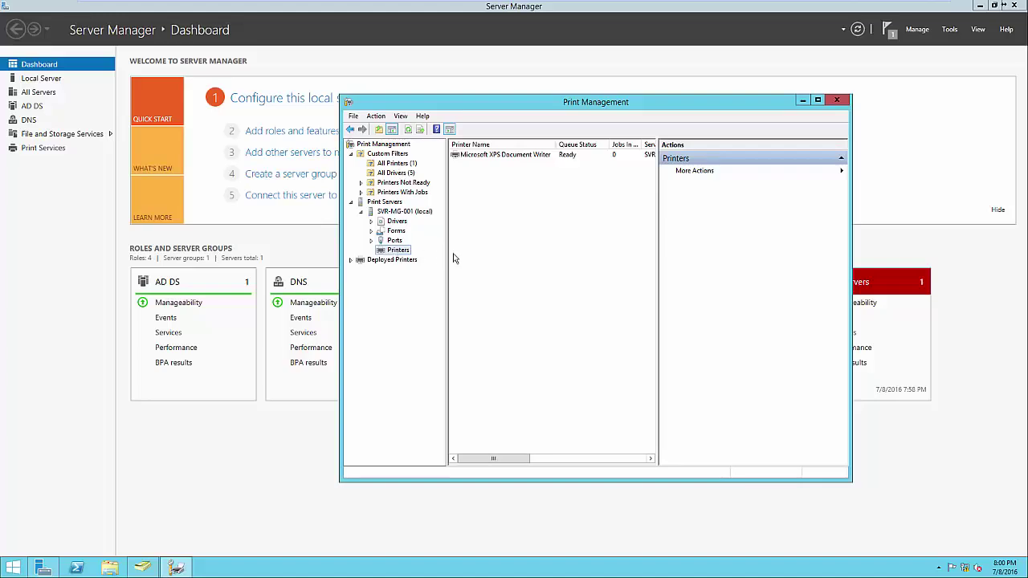
Step: Add a TCP/IP printer at host 192.168.1.60 so the wizard detects the Brother MFC-9130CW
right_click(497, 246)
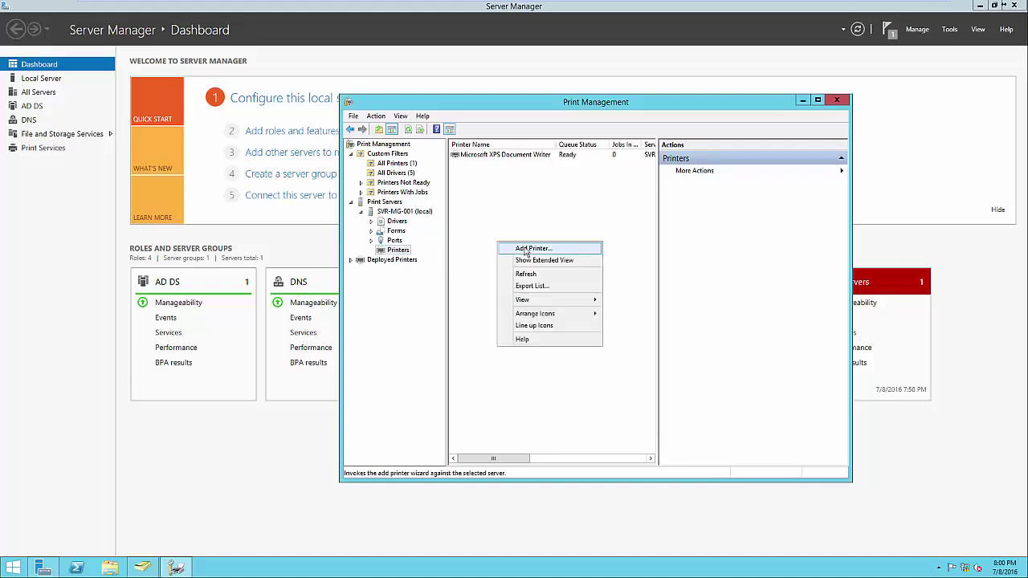
left_click(526, 250)
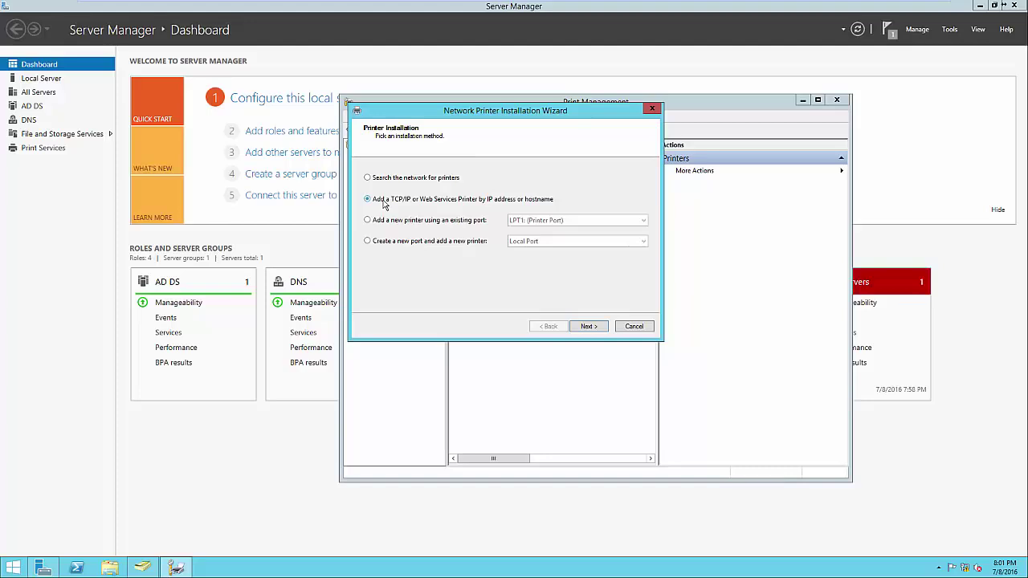
left_click(583, 327)
left_click(489, 199)
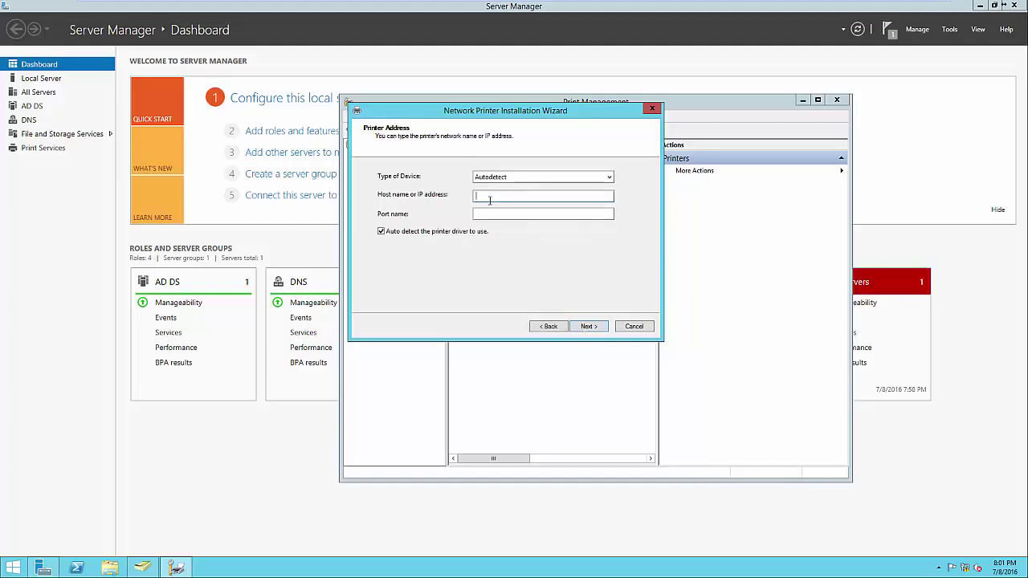
type("192.168.1.60")
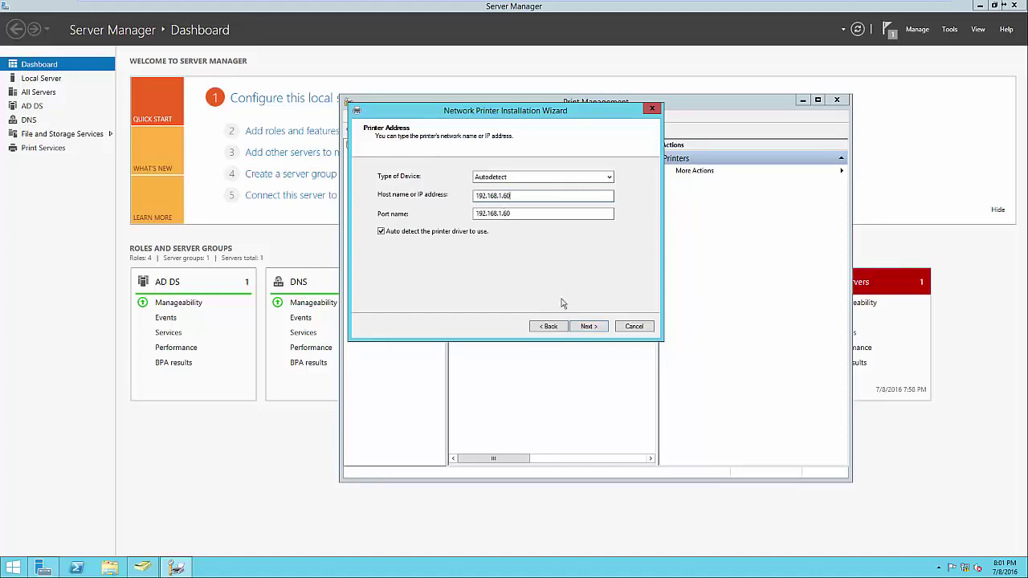
left_click(588, 326)
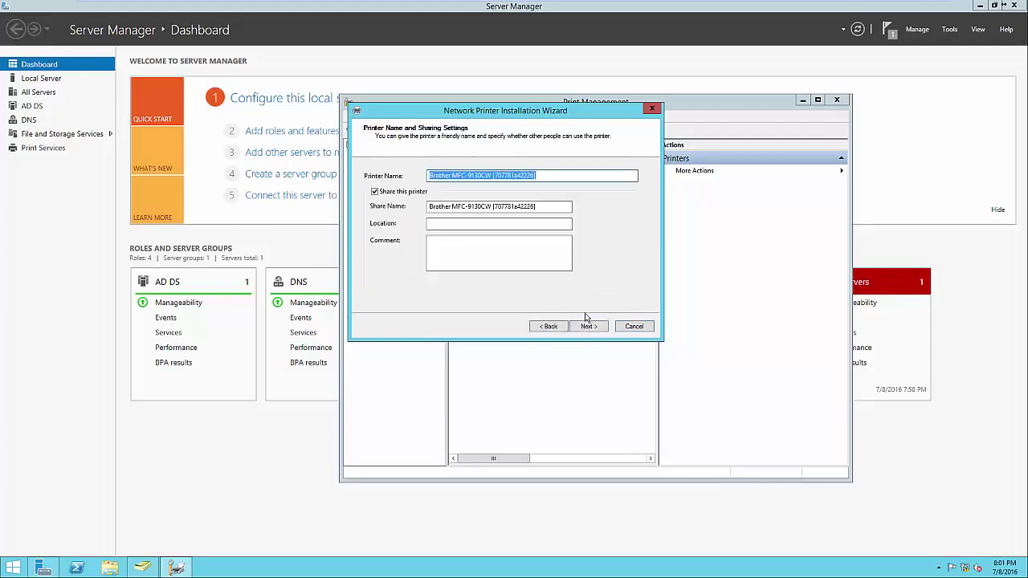
Step: Share the printer as Brother MFC-9130CW, location 'Headquarters - Front Office', and finish installing it
left_click(543, 174)
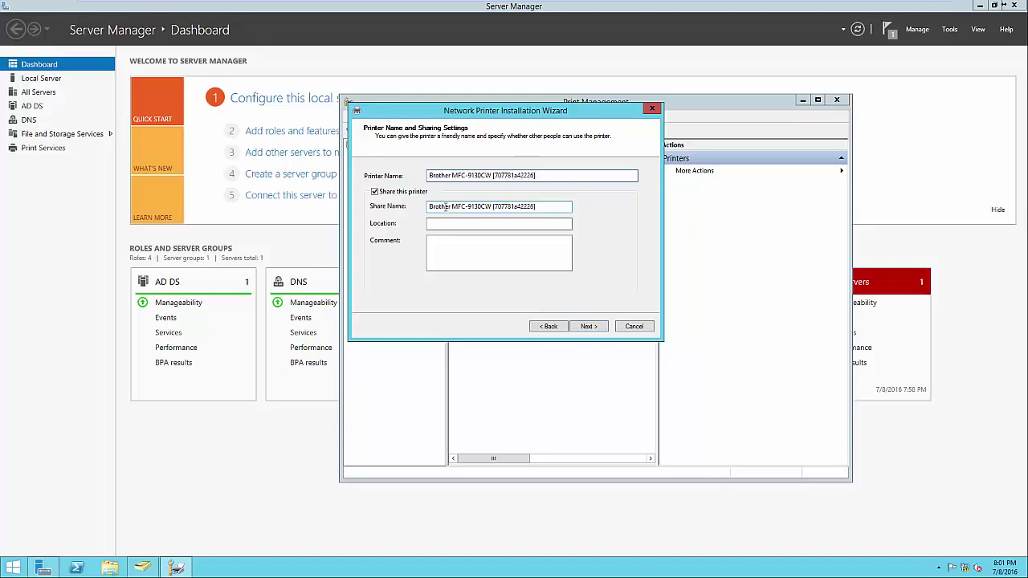
left_click(493, 204)
key("ctrl+a")
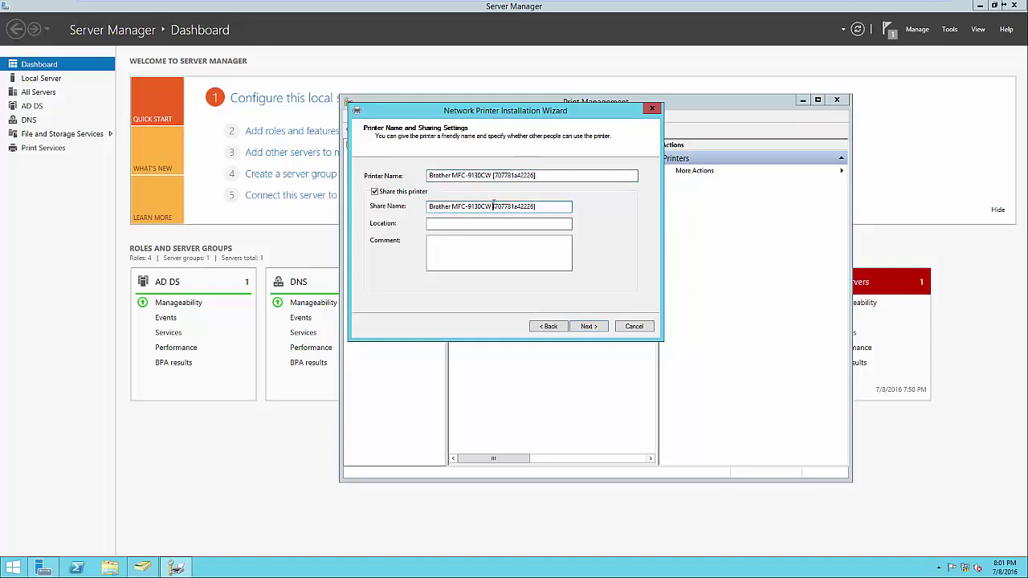
key("BackSpace")
key("BackSpace")
left_click(496, 223)
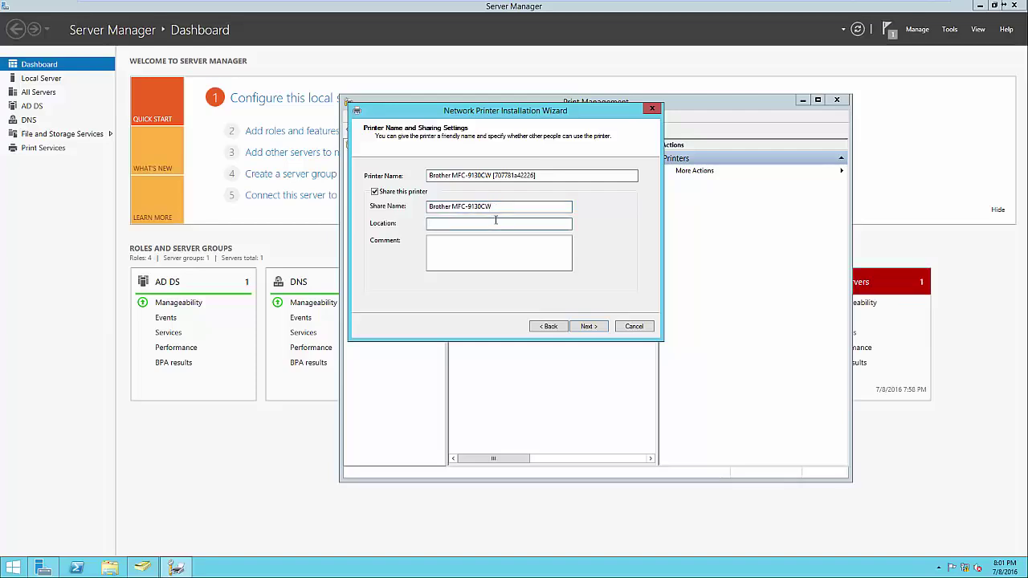
type("Headquarters - Front Office")
left_click(479, 265)
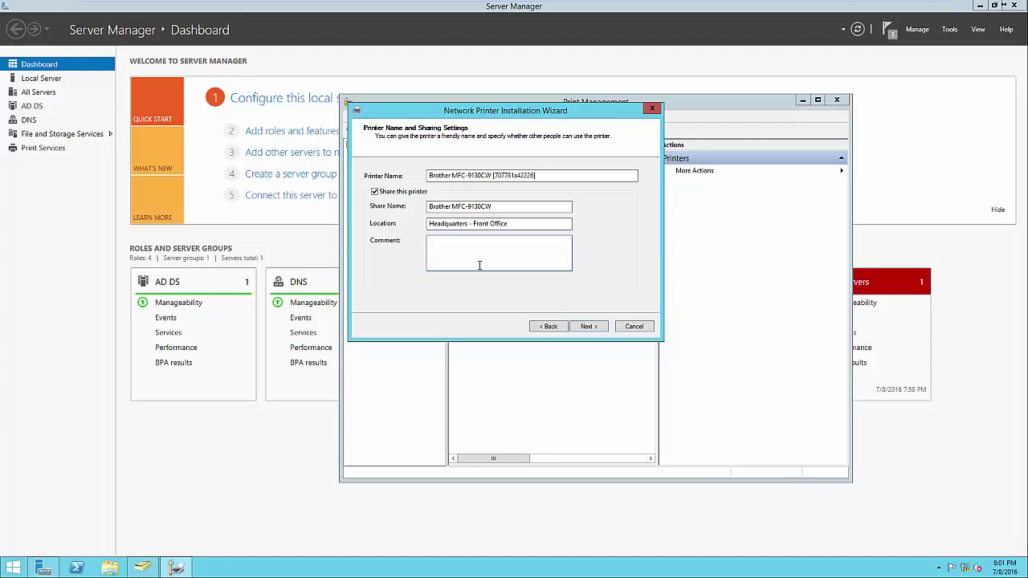
left_click(587, 327)
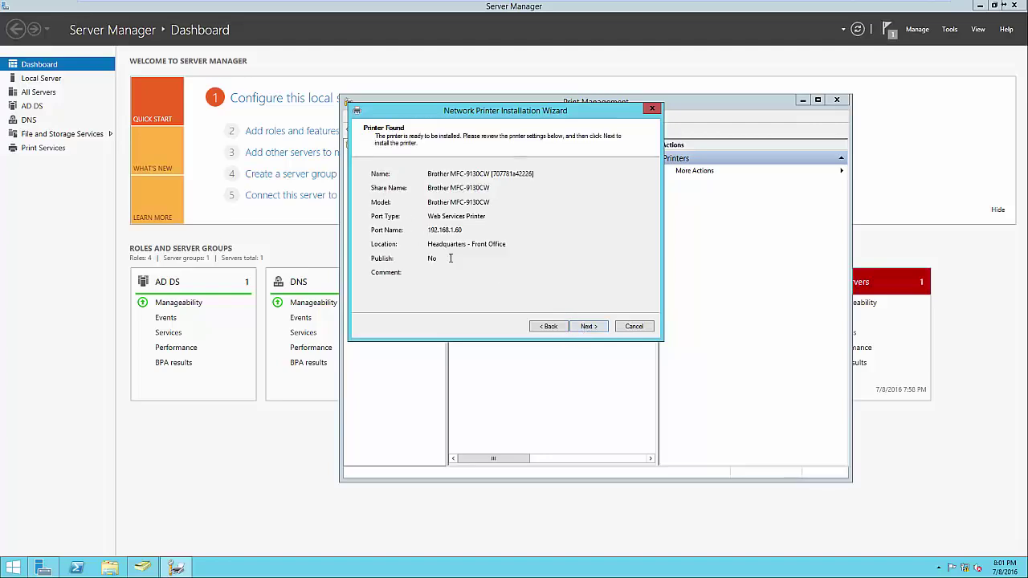
left_click(587, 326)
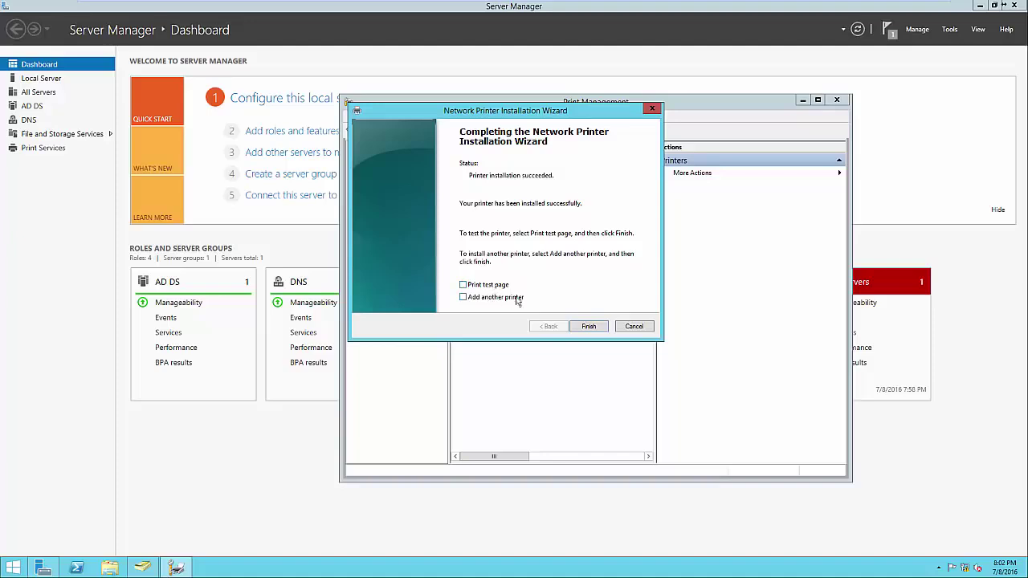
left_click(589, 327)
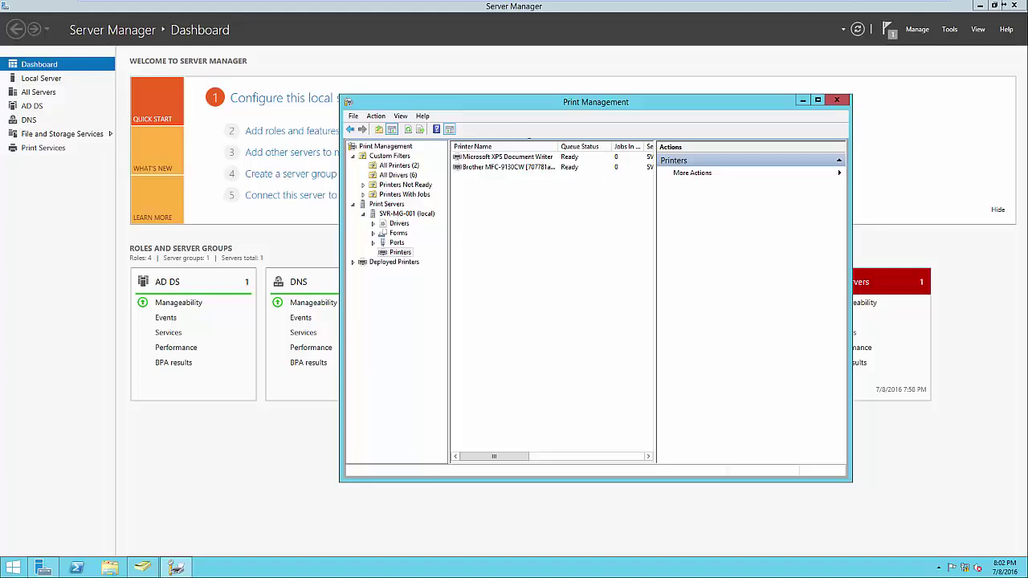
Step: List the Brother MFC-9130CW in the directory, then bring up the Start screen
left_click_drag(656, 326, 677, 333)
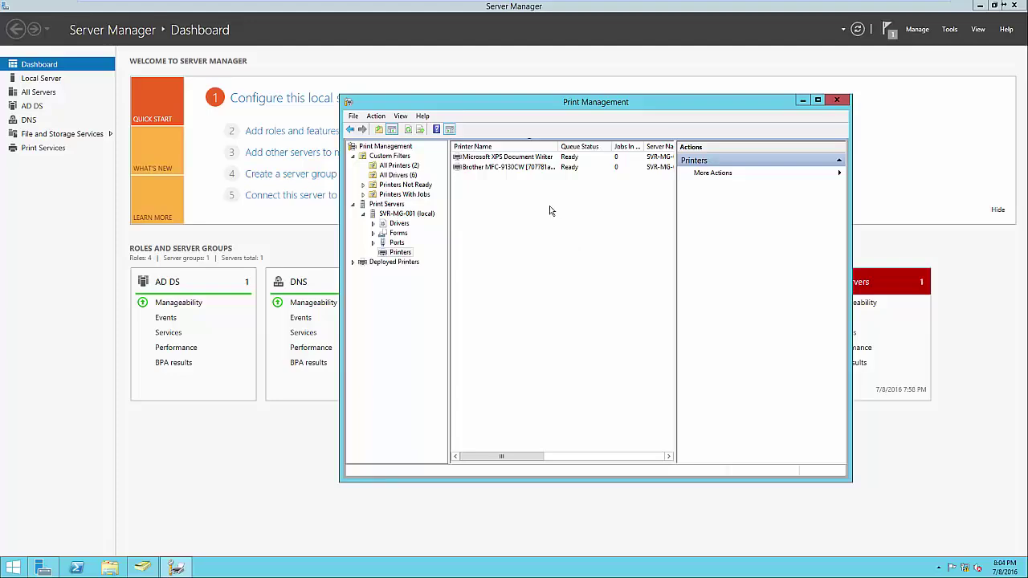
right_click(530, 168)
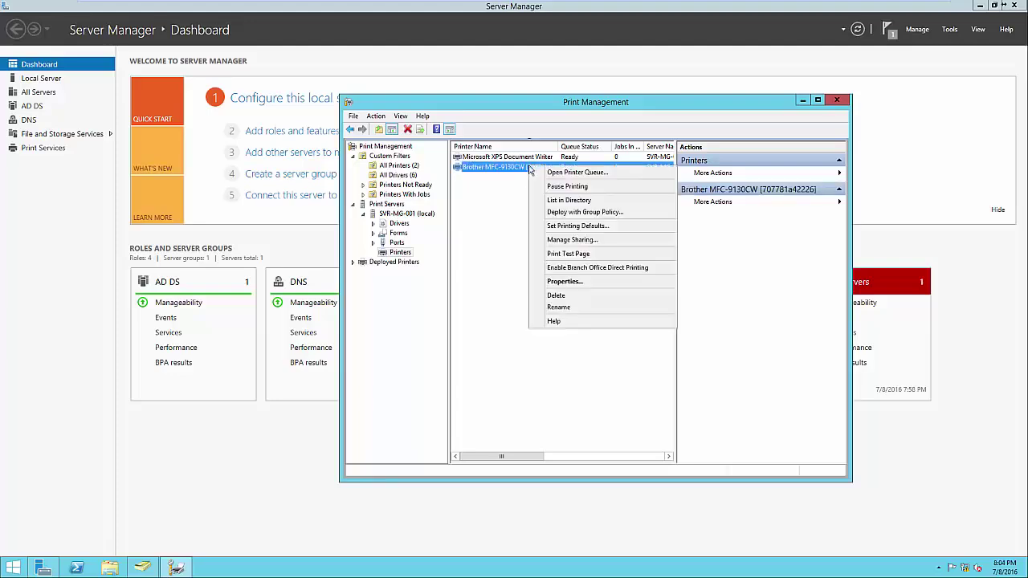
left_click(566, 200)
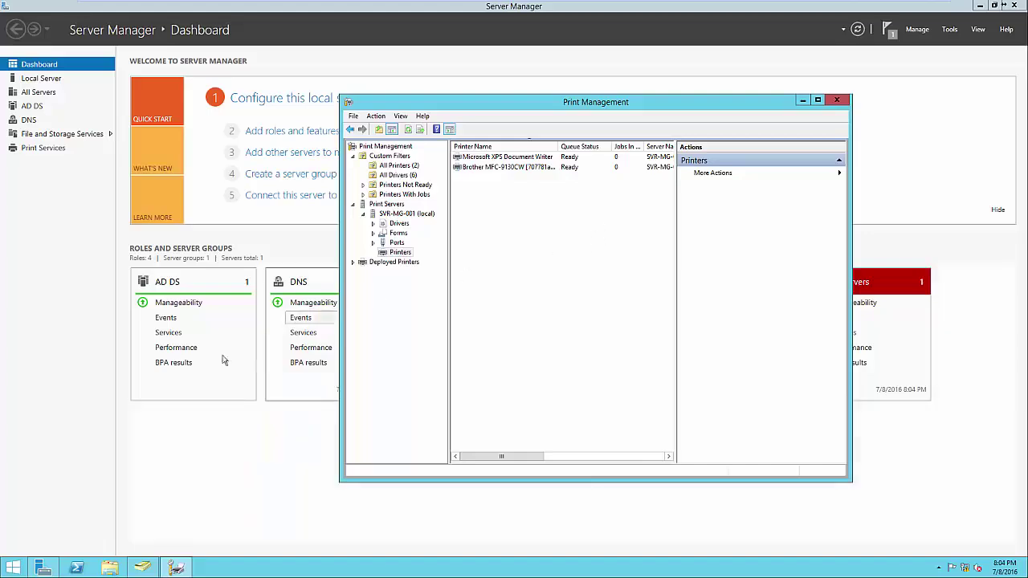
left_click(12, 568)
Step: From Devices and Printers, add the Brother MFC-9130CW found by a directory search, then close the window
type("devices")
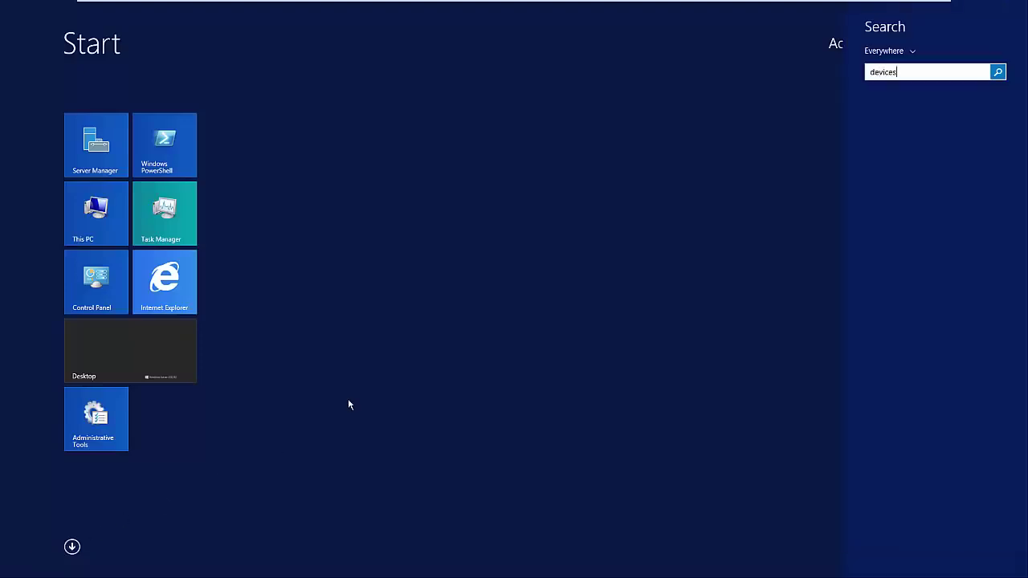
left_click(891, 148)
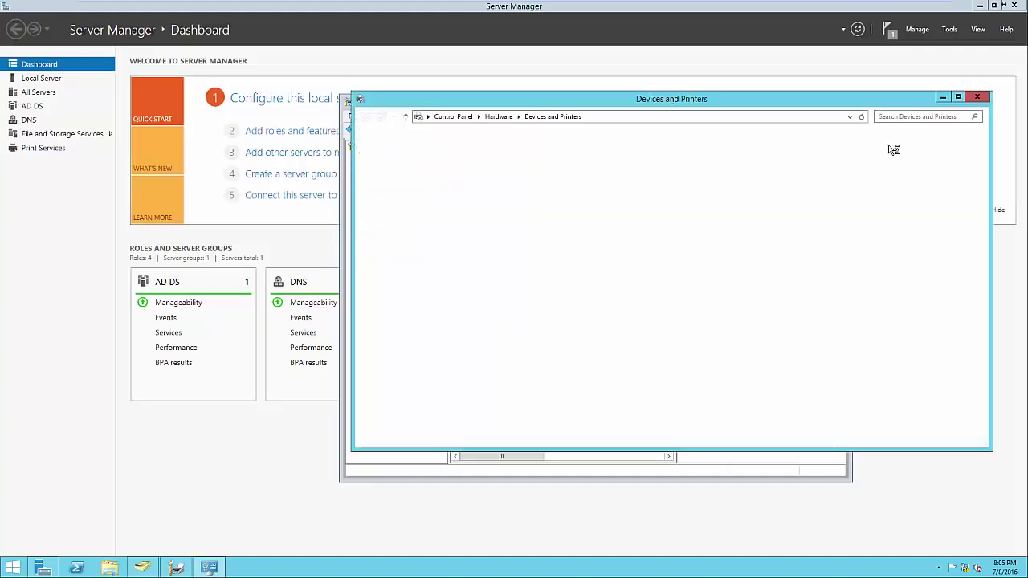
left_click(434, 135)
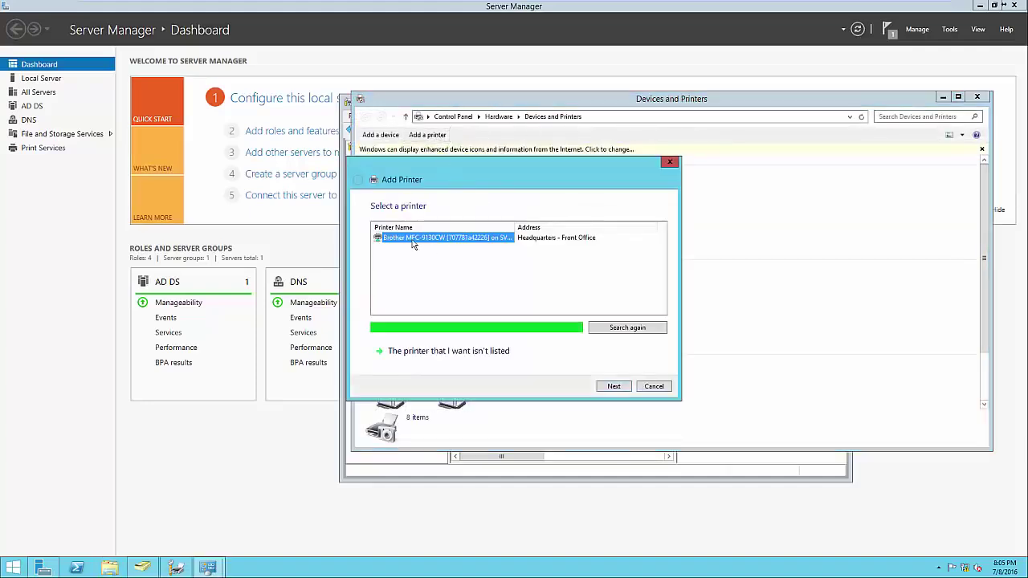
left_click(498, 354)
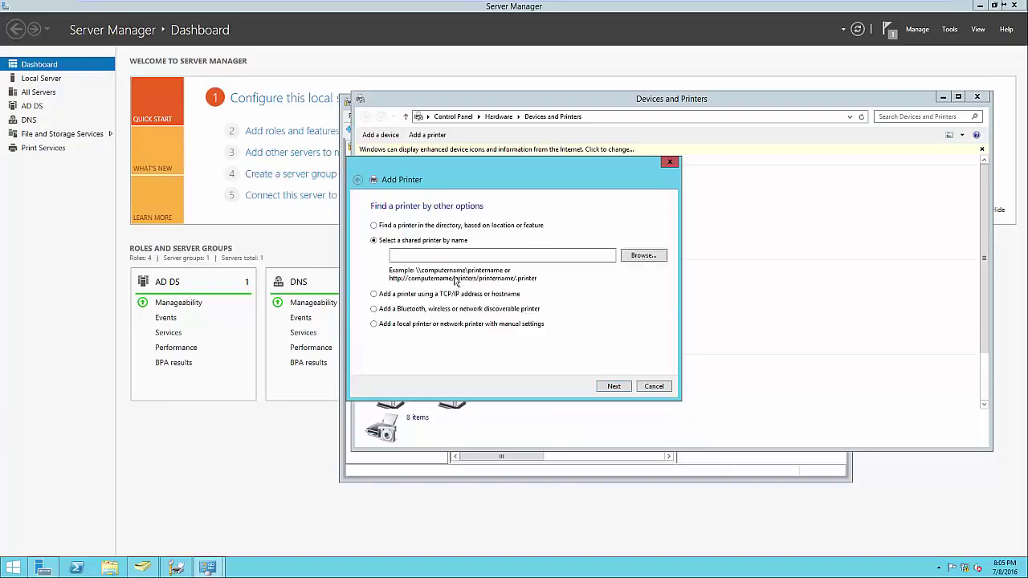
left_click(397, 230)
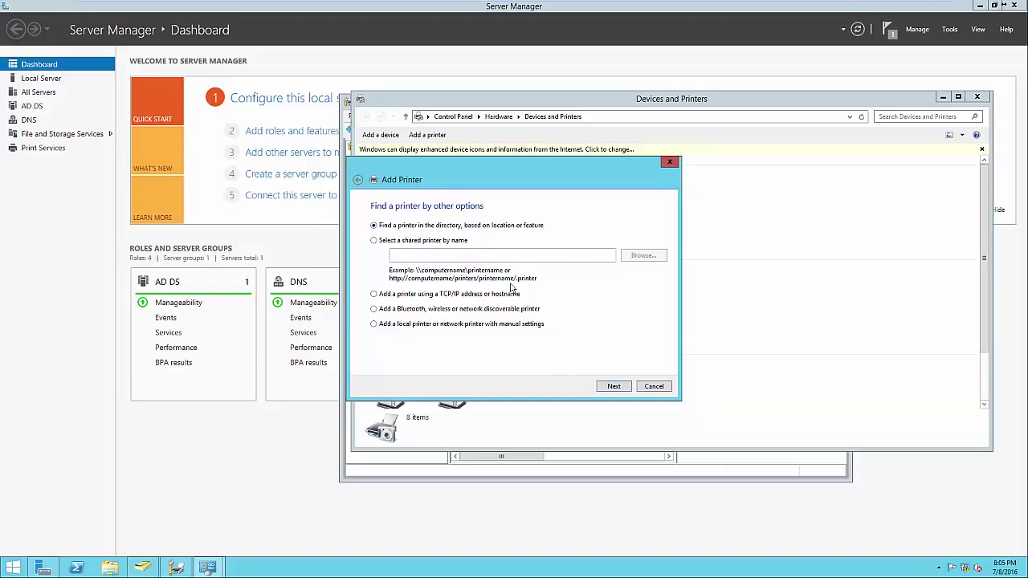
left_click(607, 387)
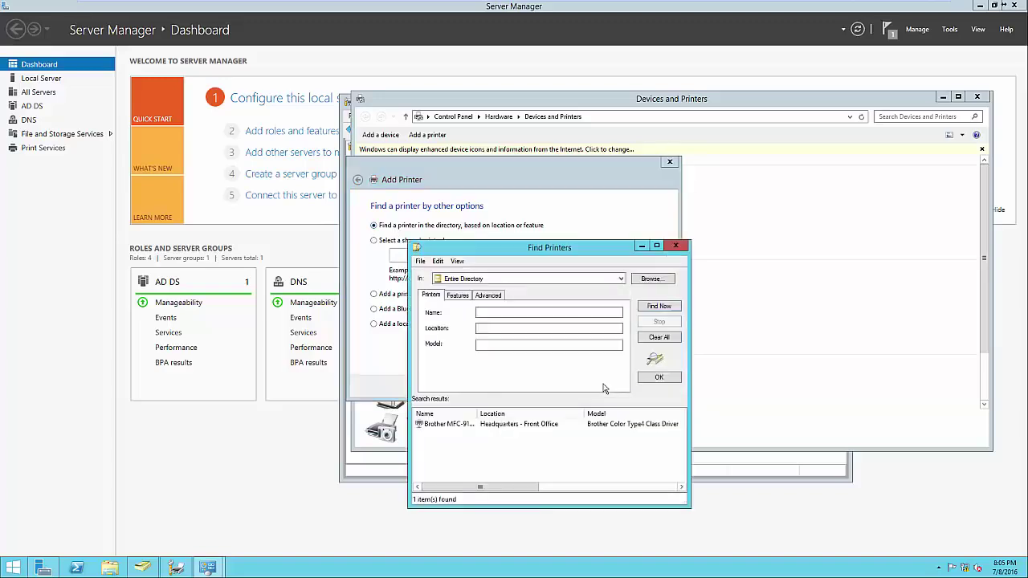
left_click(464, 423)
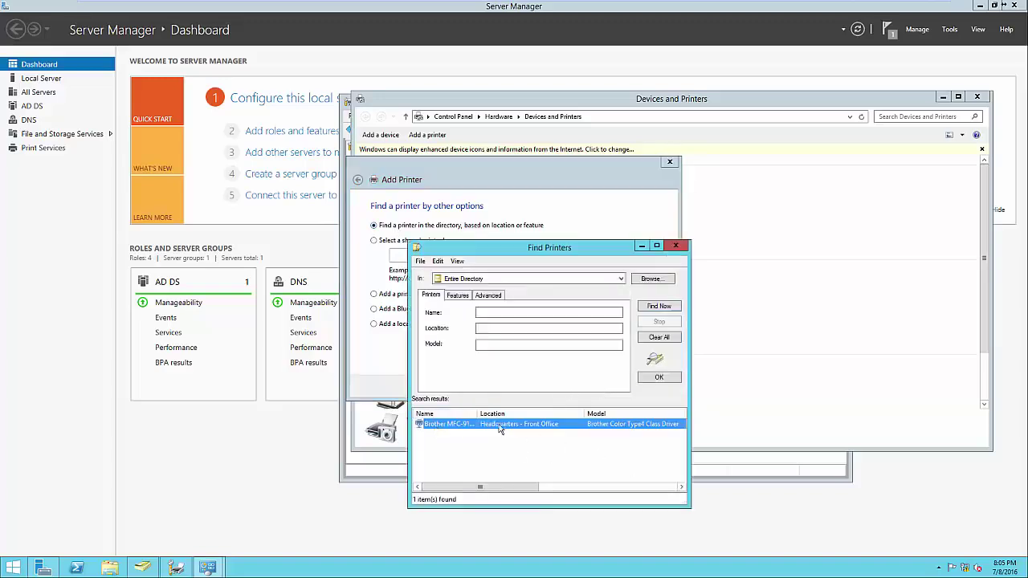
left_click(674, 245)
left_click(670, 162)
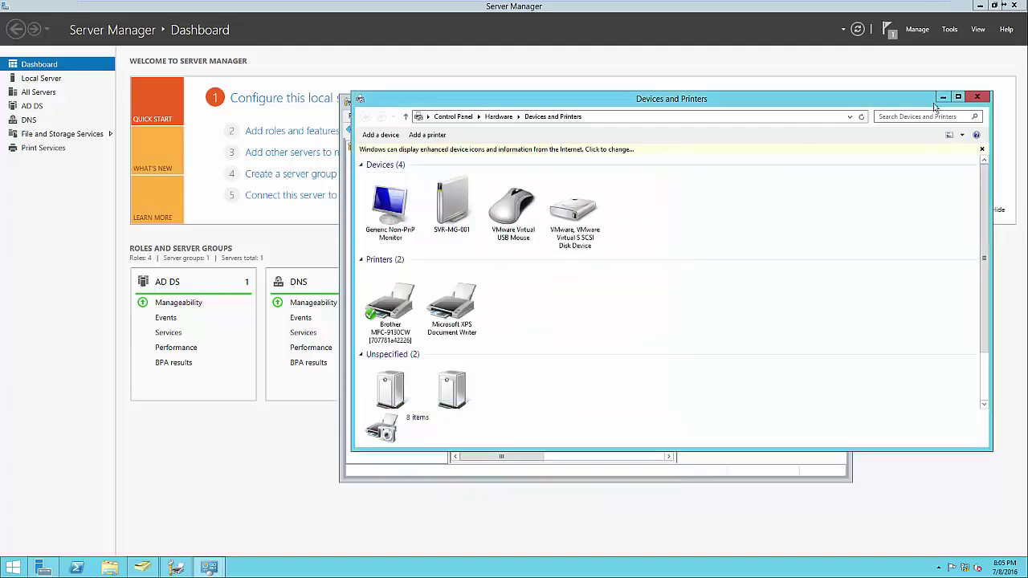
left_click(977, 97)
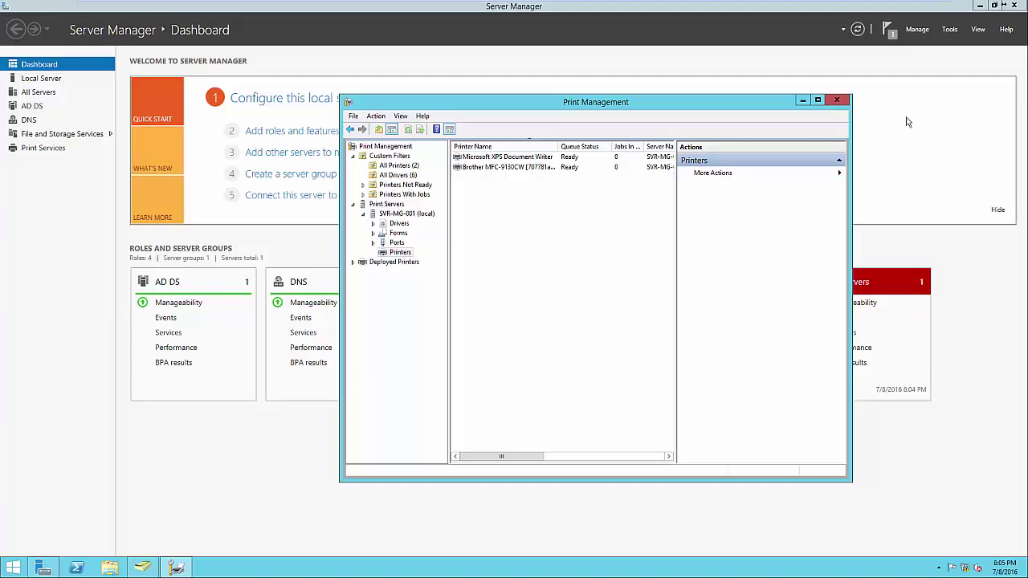
Step: Choose Deploy with Group Policy for the Brother MFC-9130CW printer
right_click(540, 171)
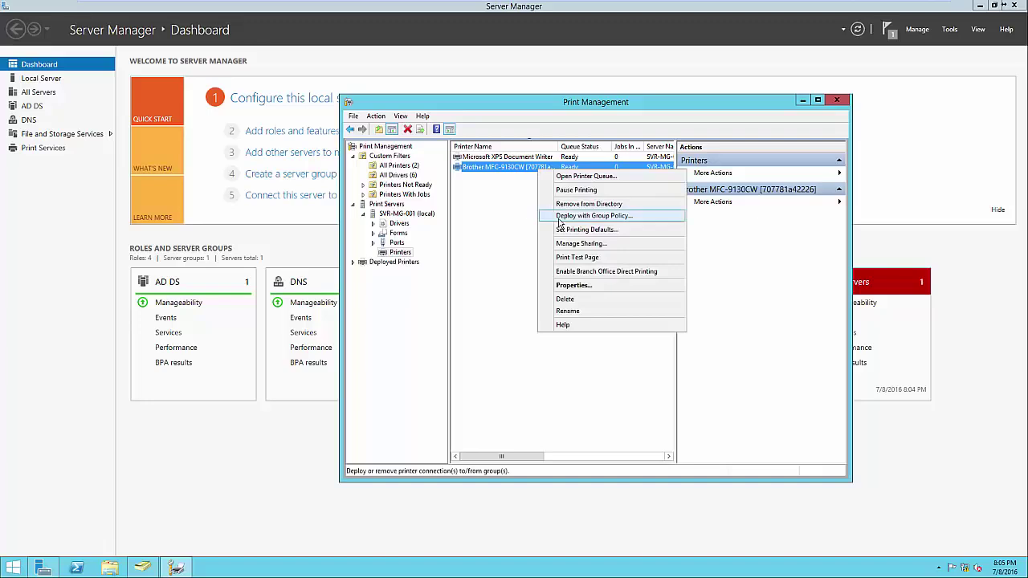
left_click(559, 216)
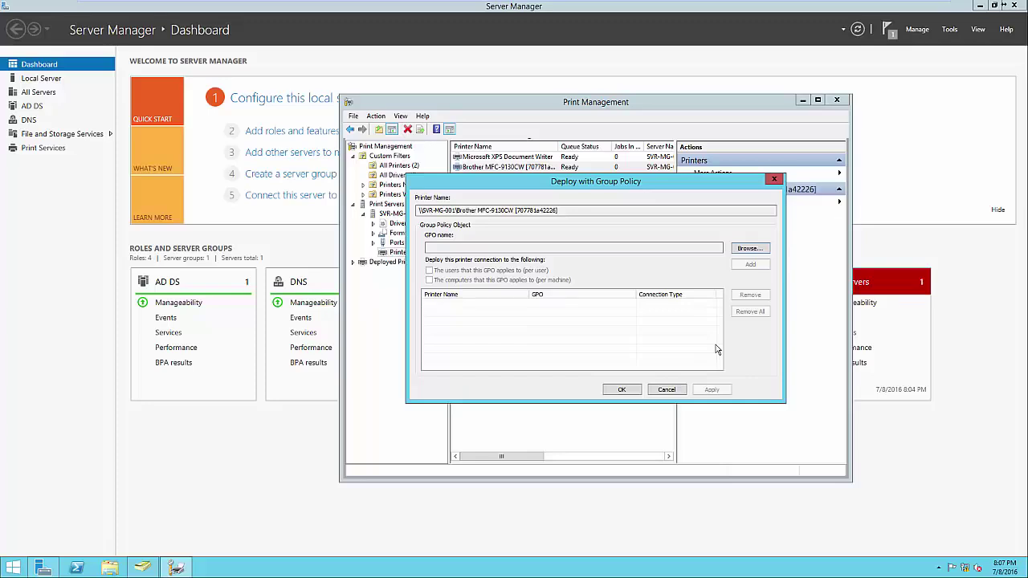
Step: Create GPO 'Printers' under Headquarters.test.local, choose it and deploy to its users per user
left_click(749, 249)
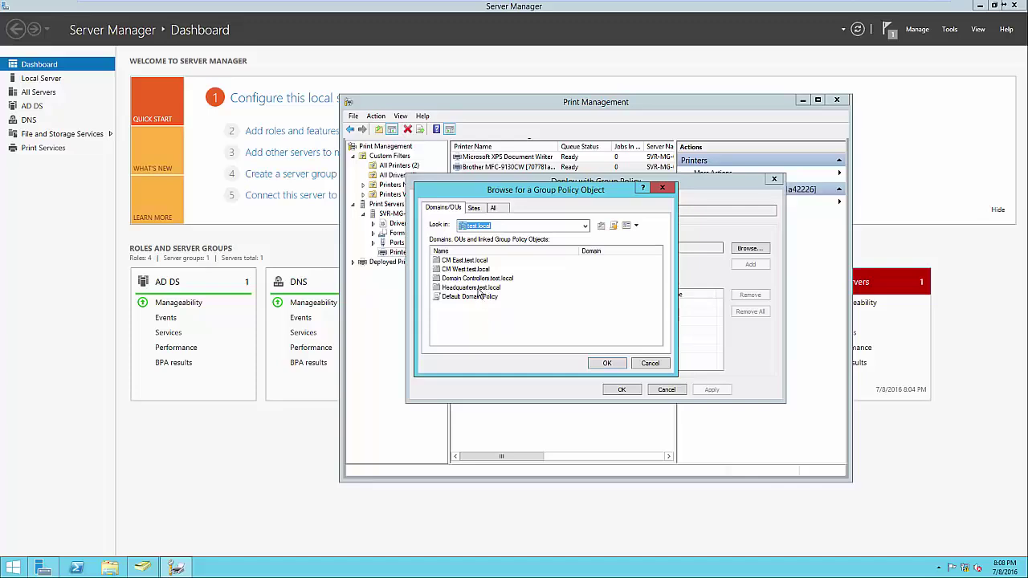
double_click(480, 294)
left_click(475, 291)
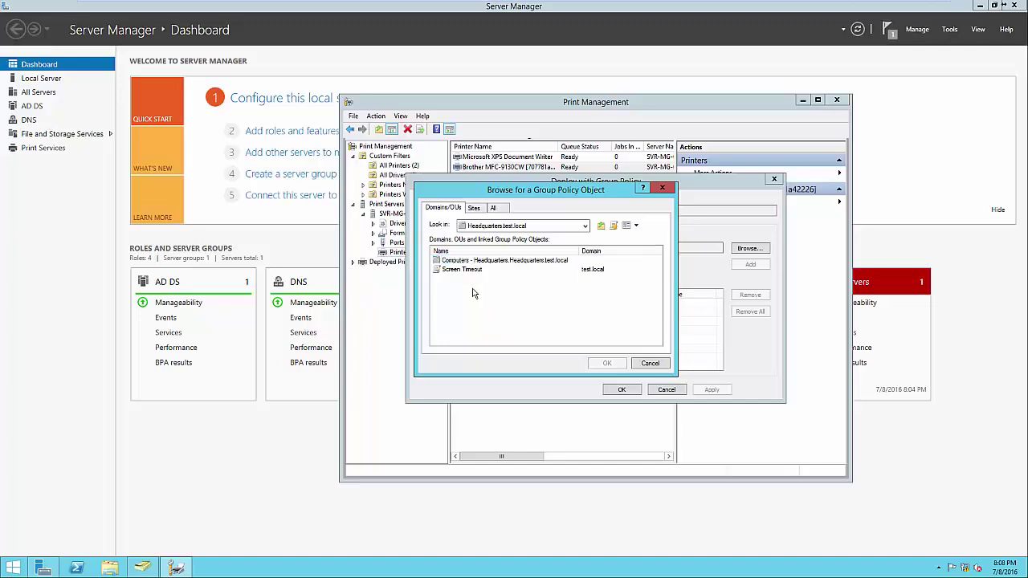
left_click(613, 226)
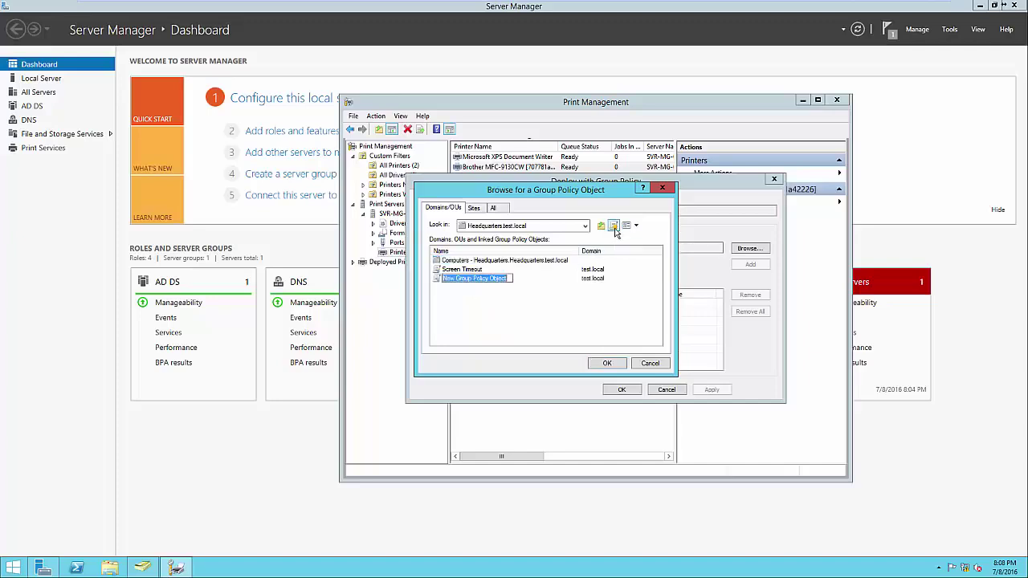
type("Printers")
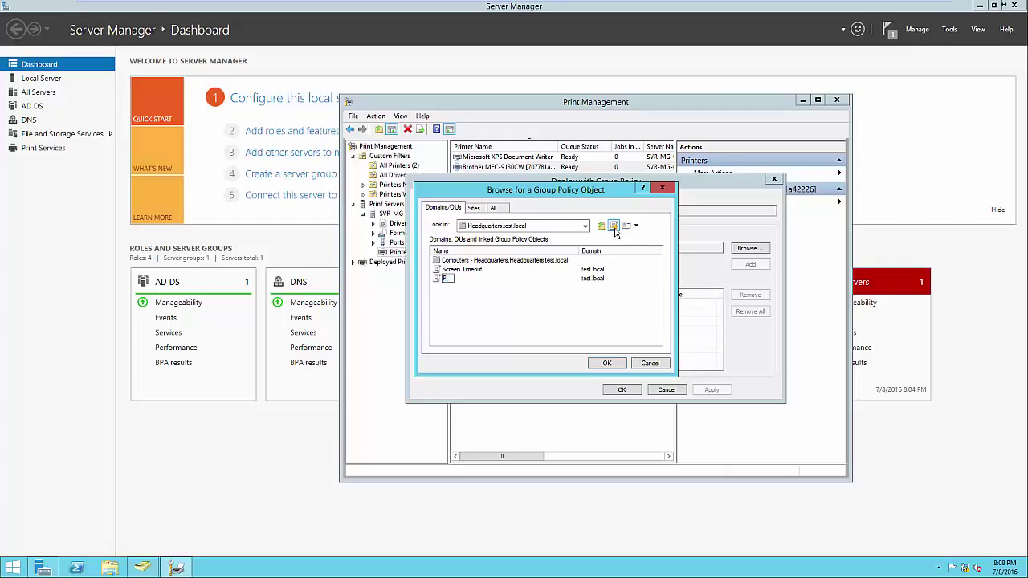
key("Return")
left_click(607, 363)
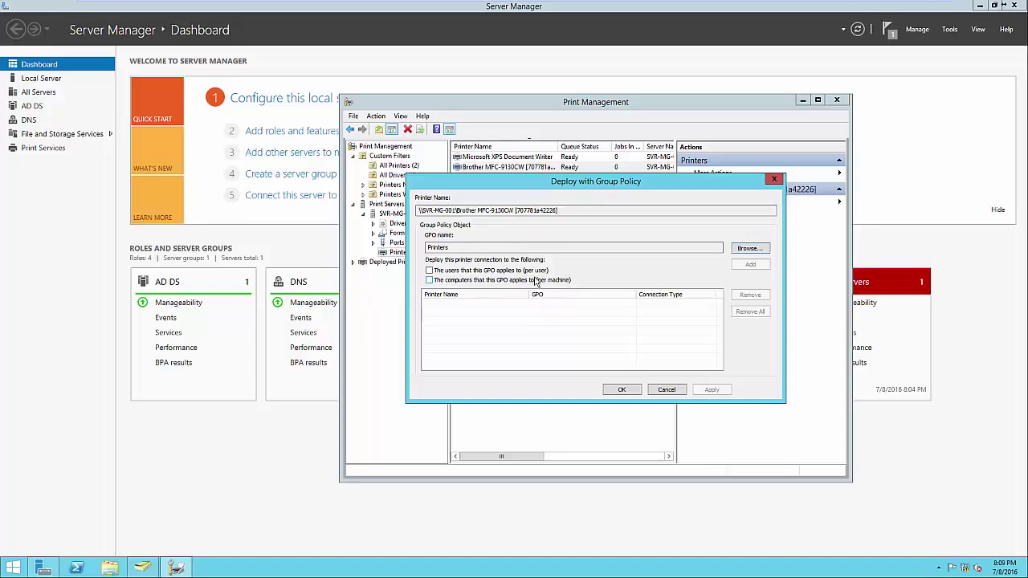
left_click(532, 271)
Step: Add the Printers GPO entry, apply the deployment, confirm its success and close Print Management
left_click(751, 265)
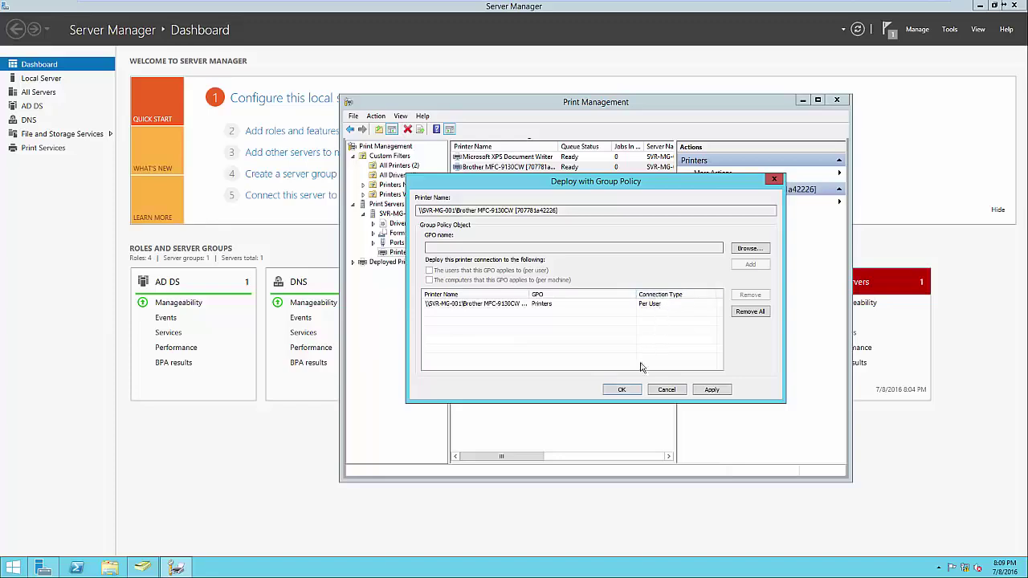
left_click(621, 389)
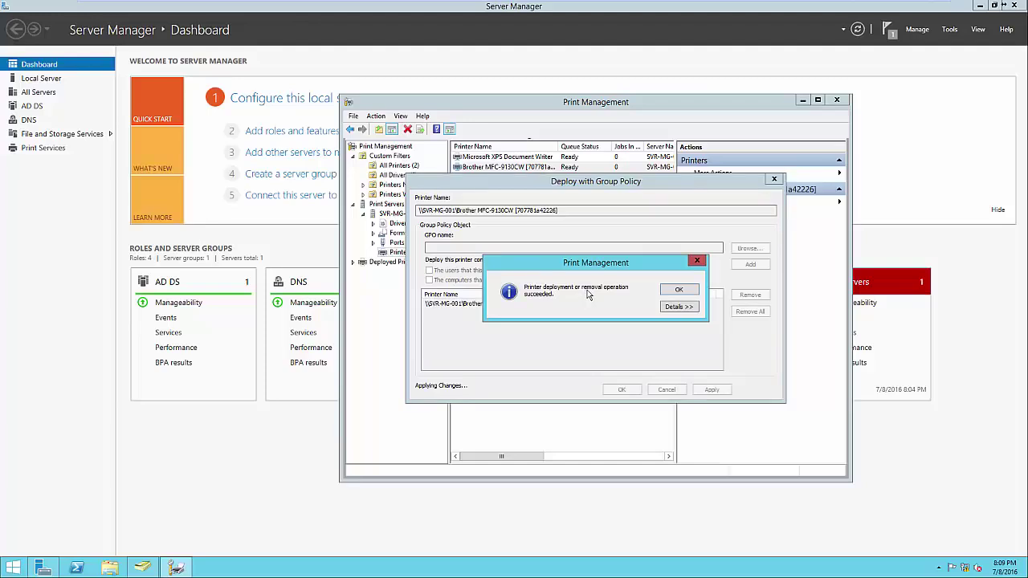
left_click(668, 307)
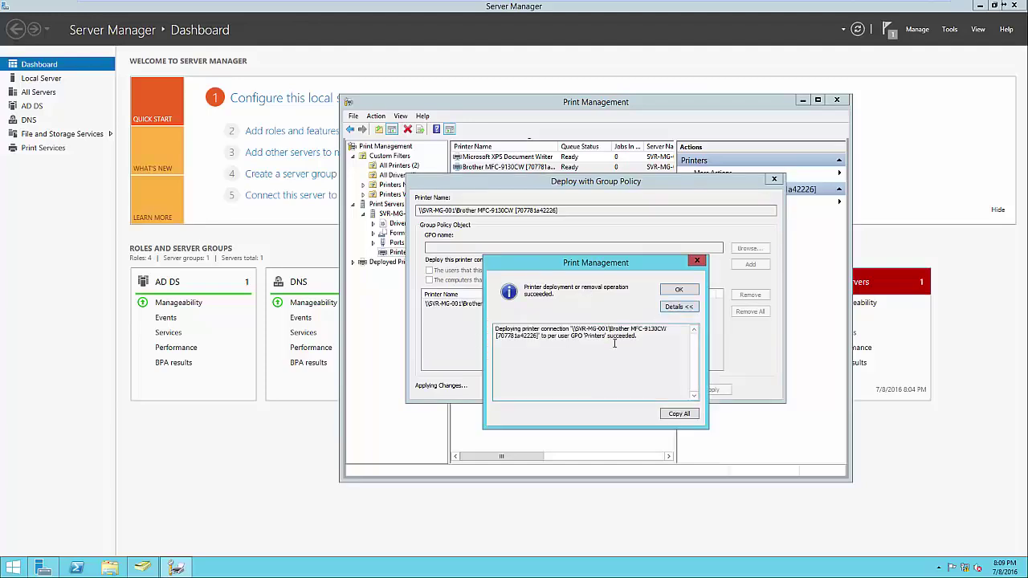
left_click(678, 290)
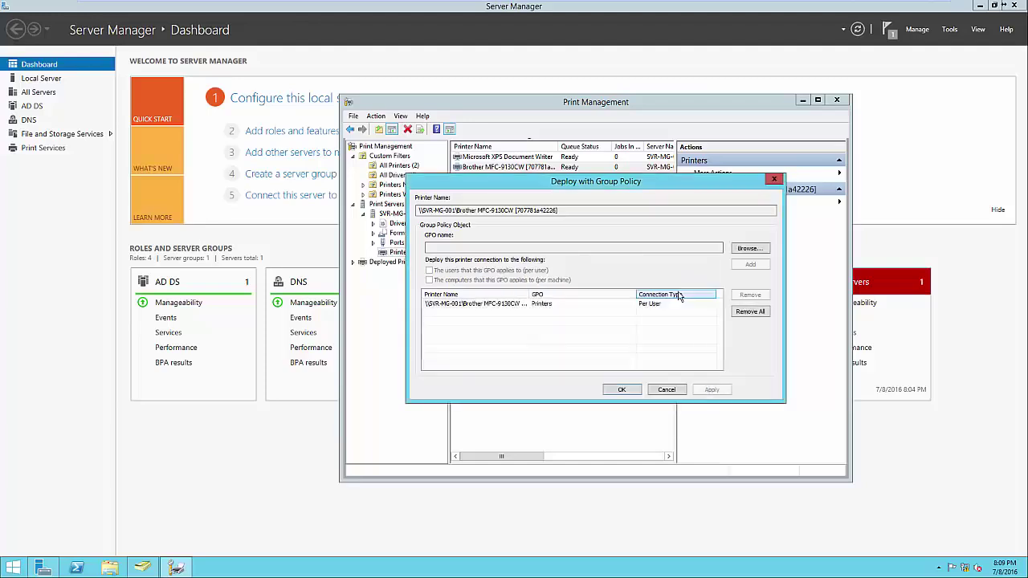
left_click(631, 389)
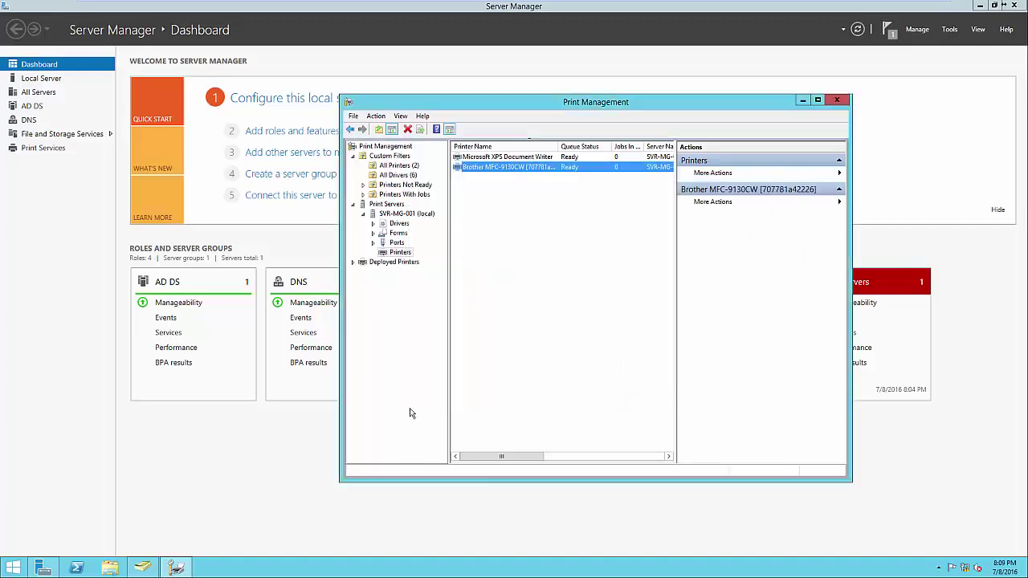
key("alt+F4")
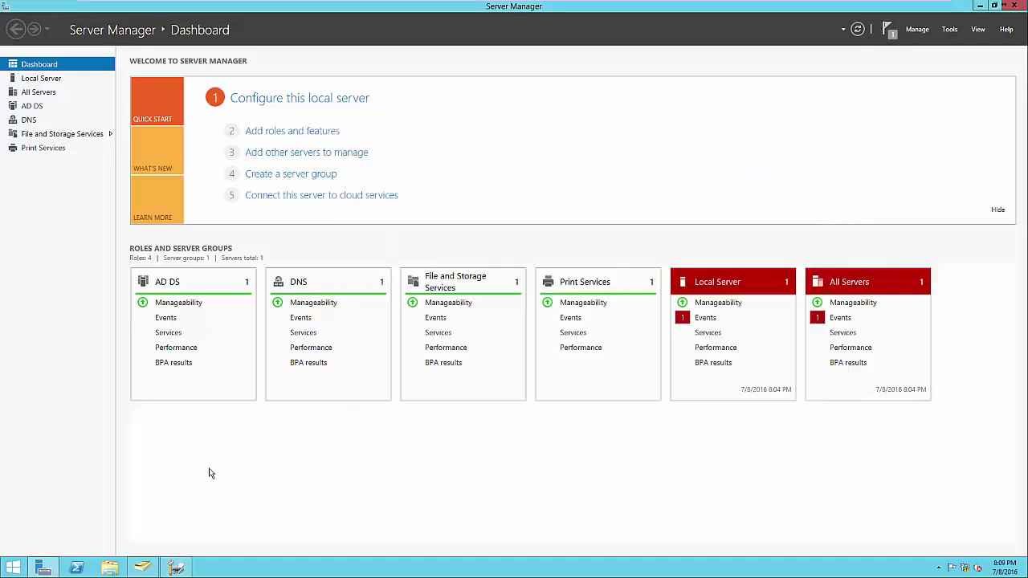
left_click(950, 32)
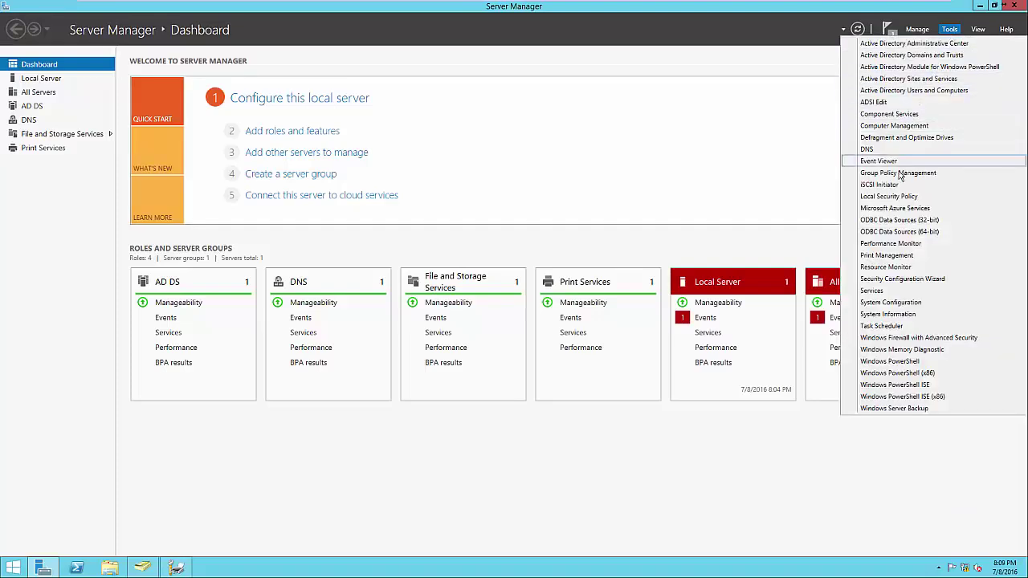
left_click(899, 173)
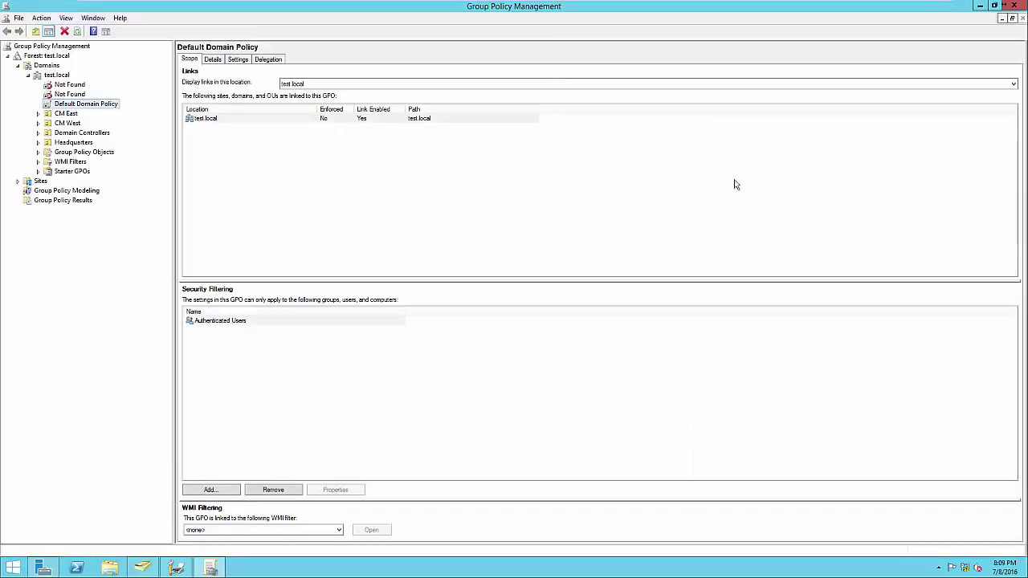
left_click(38, 142)
left_click(69, 153)
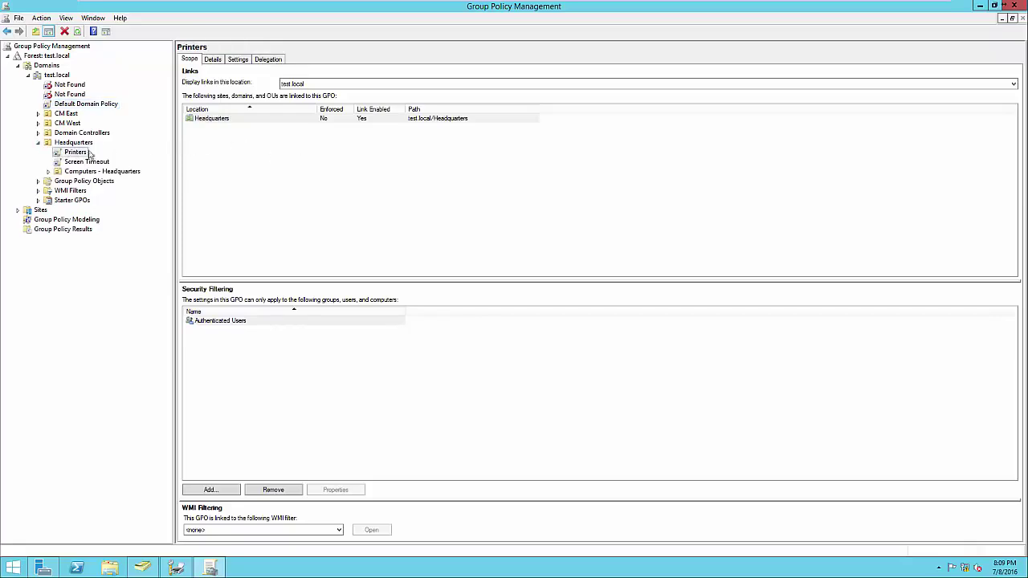
left_click(239, 61)
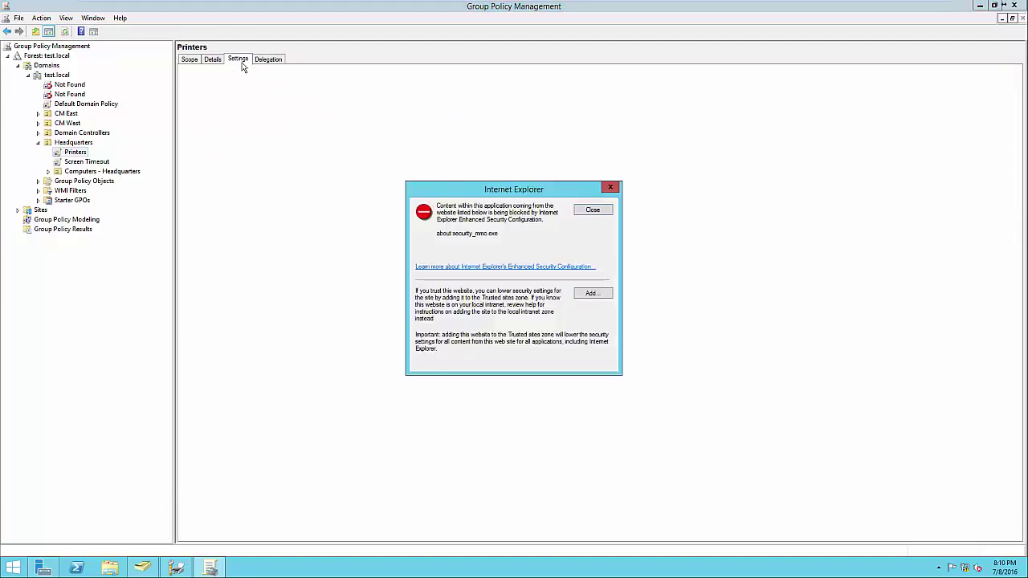
left_click(590, 210)
left_click_drag(372, 180, 227, 181)
left_click(241, 199)
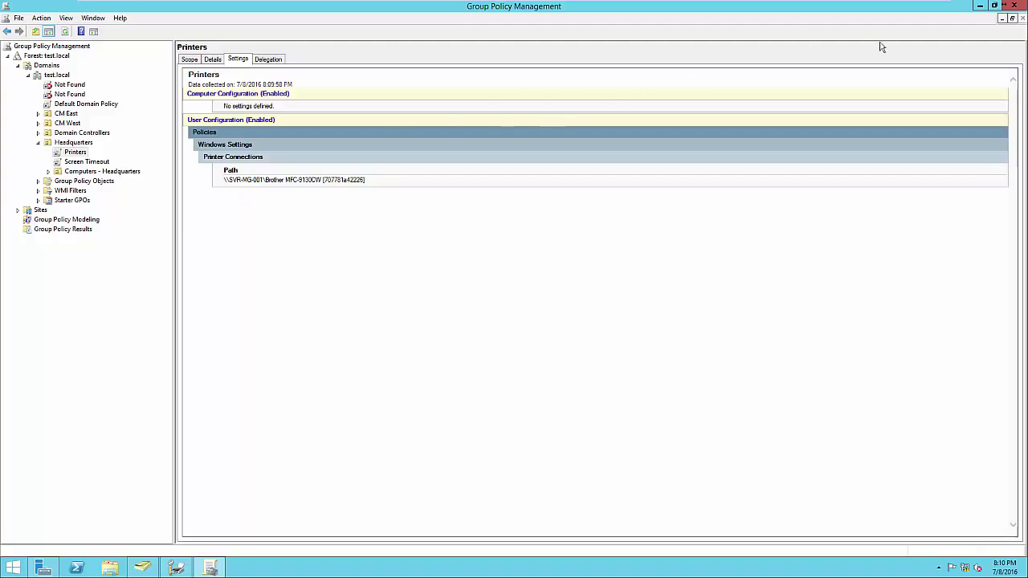
left_click(1015, 7)
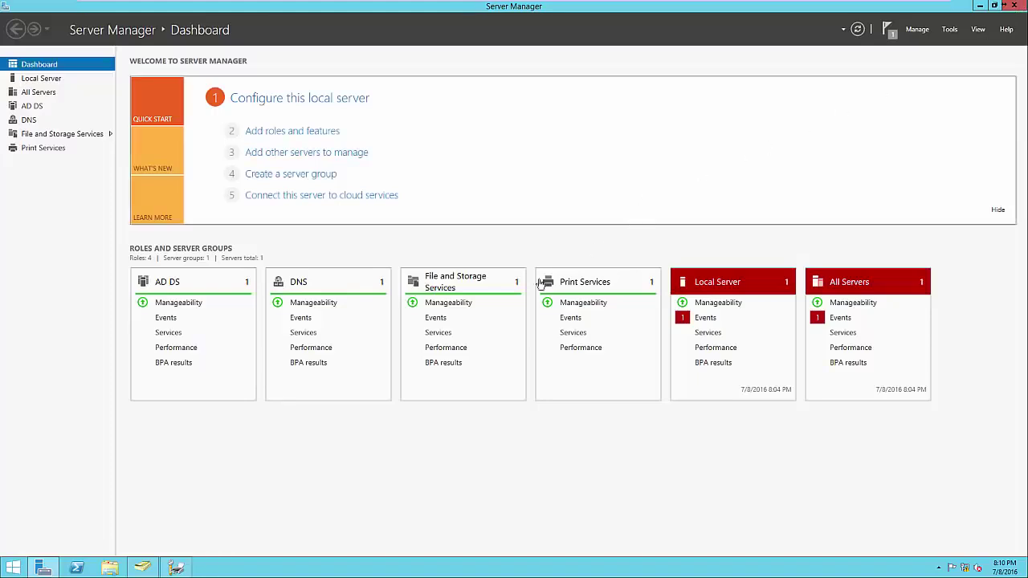
left_click(176, 568)
left_click(470, 442)
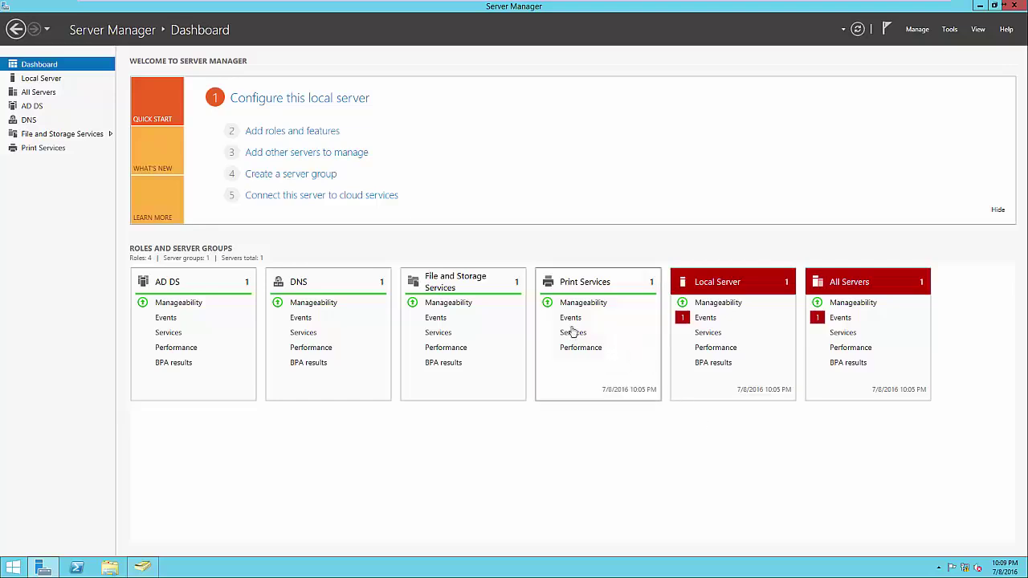
left_click(306, 138)
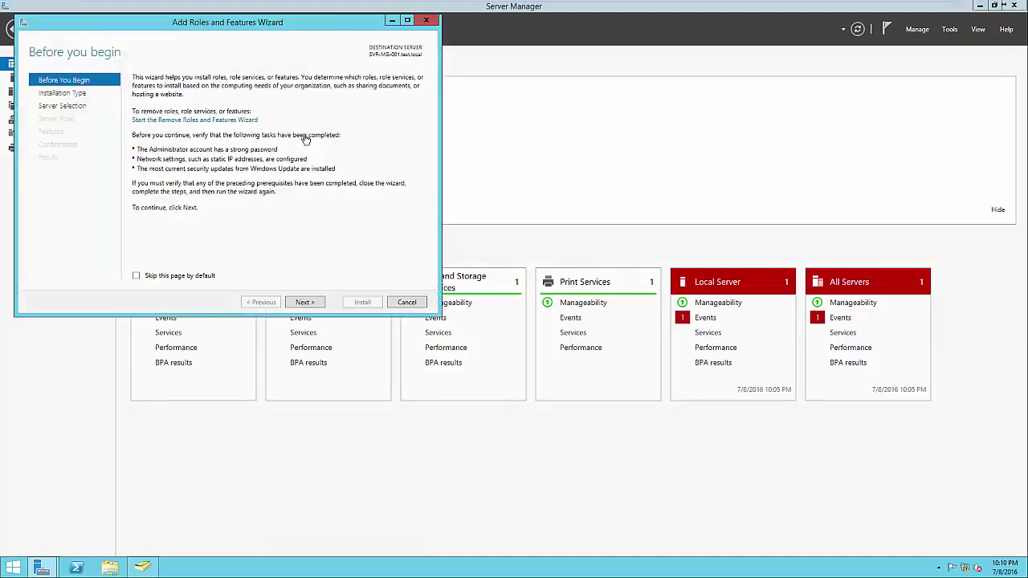
left_click(305, 303)
left_click(305, 303)
left_click(305, 302)
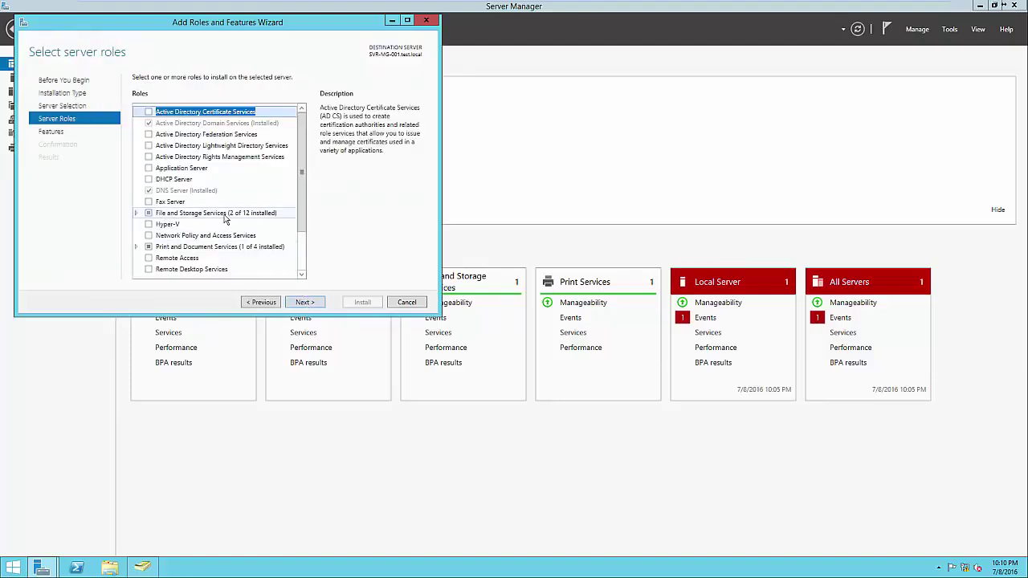
left_click(404, 304)
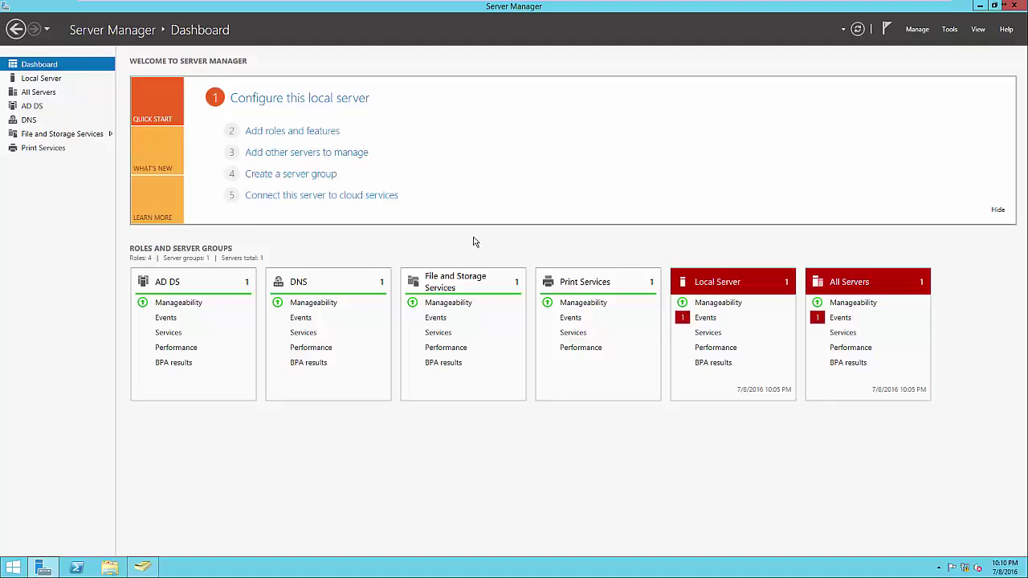
left_click(950, 31)
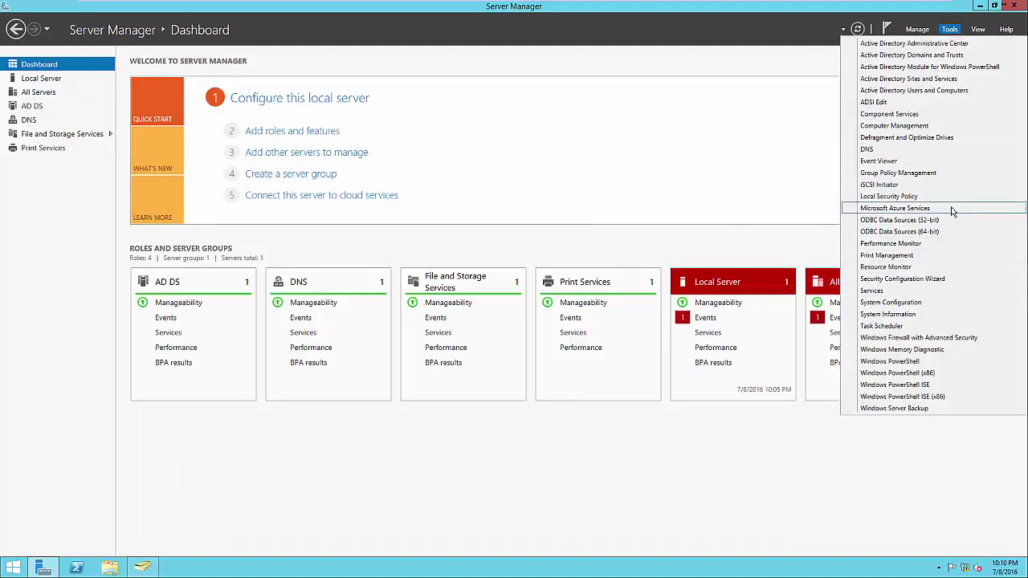
left_click(512, 256)
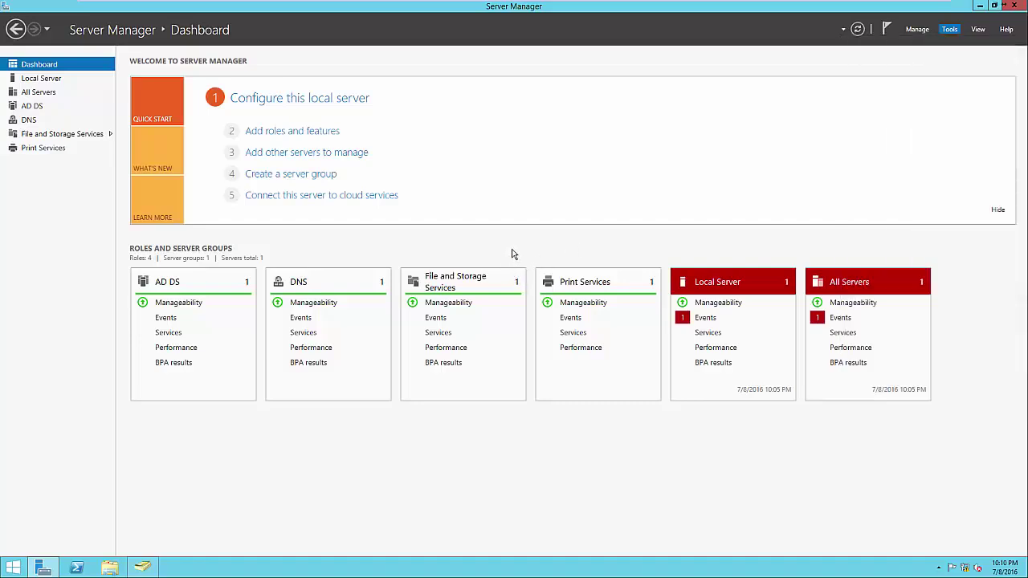
Step: Go from File and Storage Services through Disks and Volumes to Shares, listing NETLOGON, print$ and SYSVOL
left_click(462, 282)
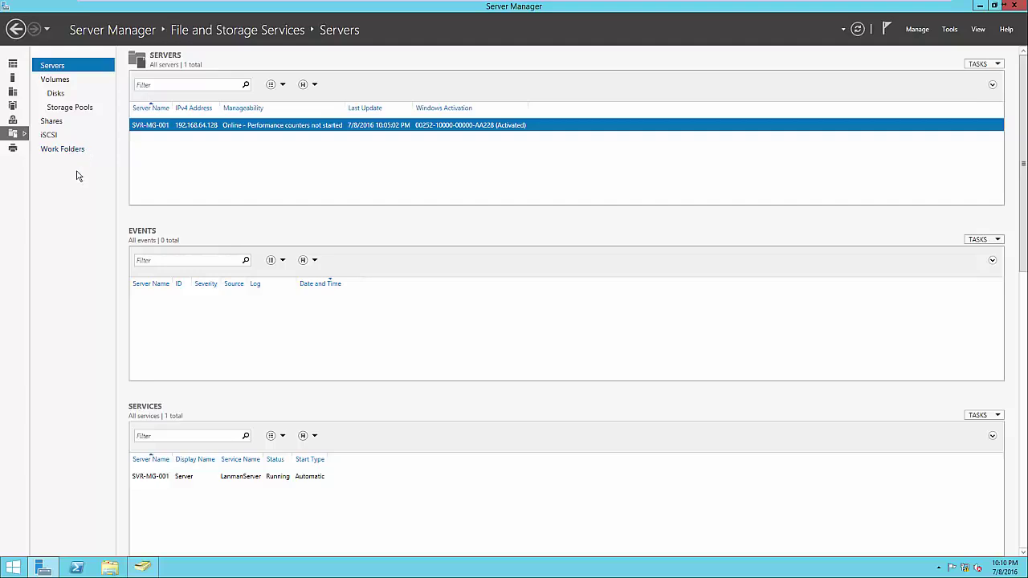
left_click(69, 98)
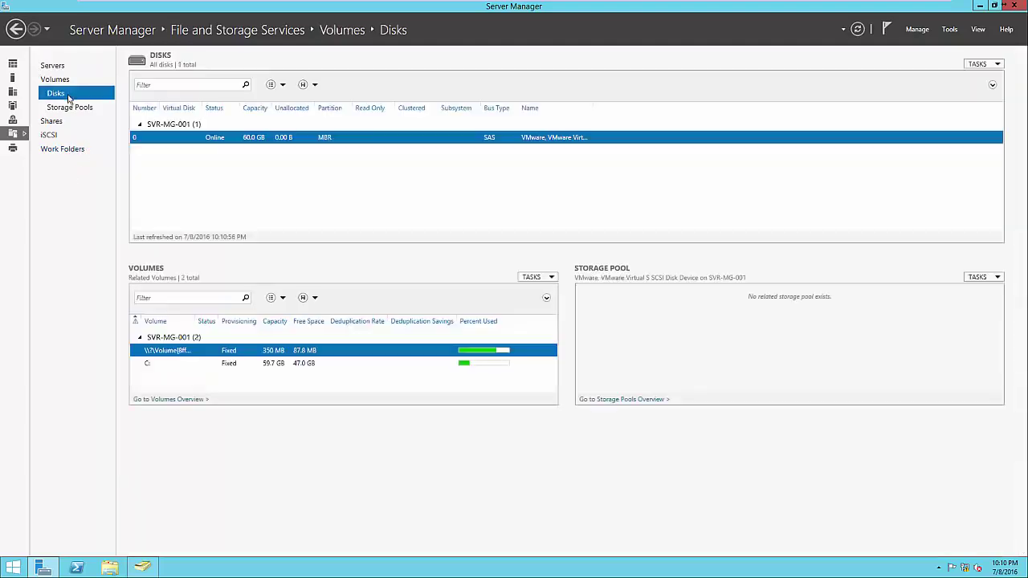
left_click(56, 80)
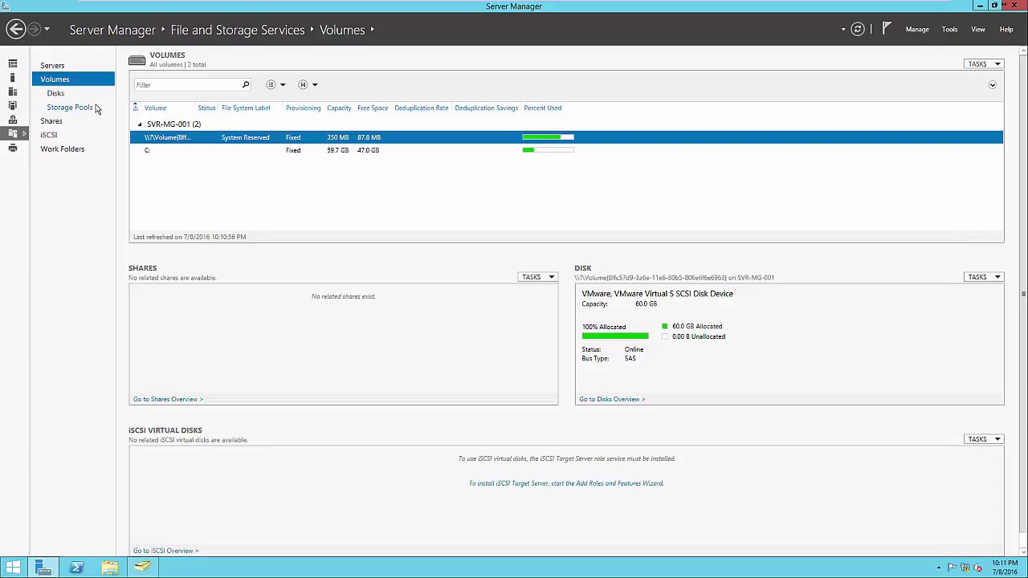
left_click(54, 123)
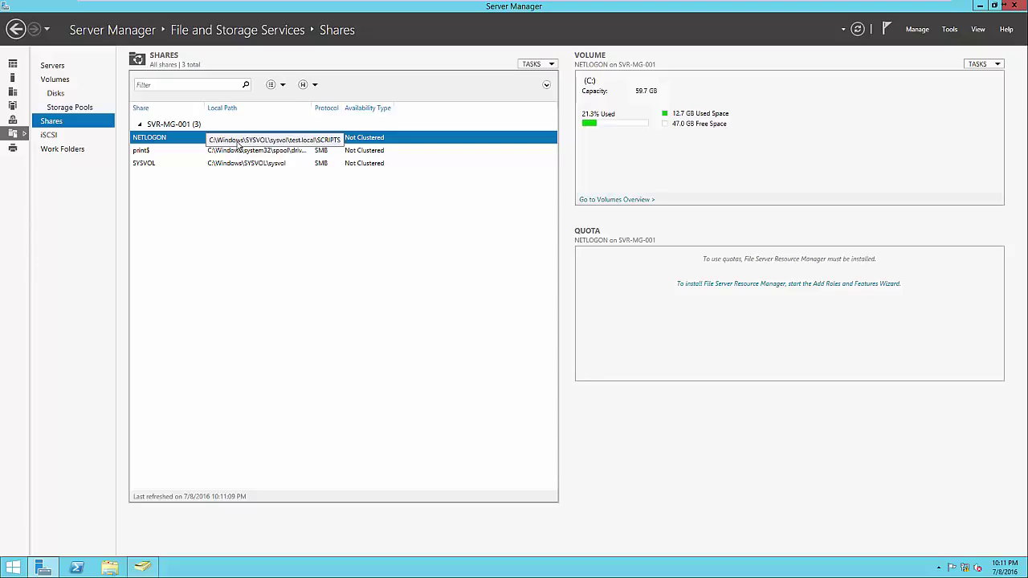
Step: Start a new share, choose the SMB Share - Quick profile, and continue to the location step
right_click(236, 204)
left_click(246, 207)
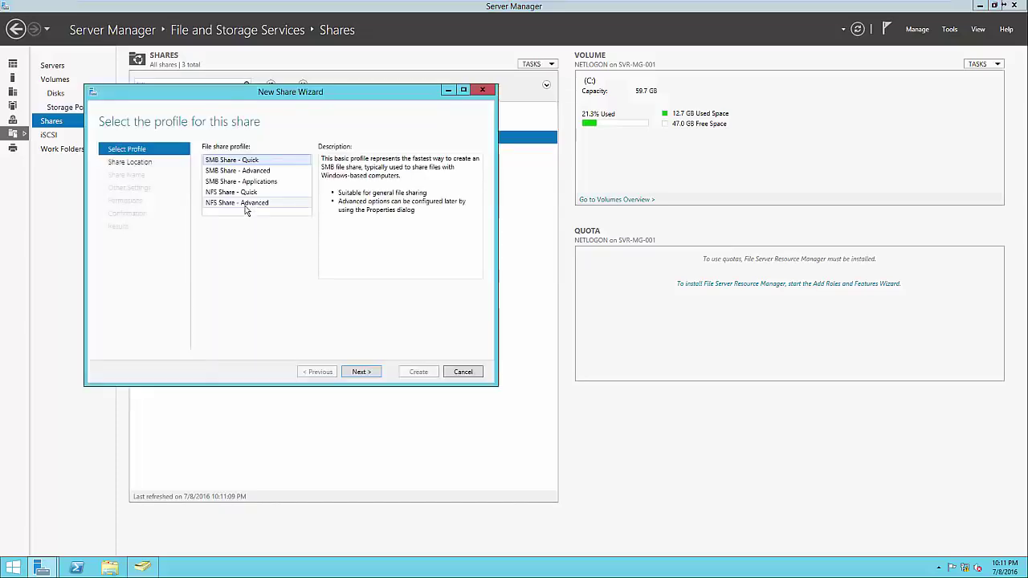
left_click_drag(288, 98, 585, 152)
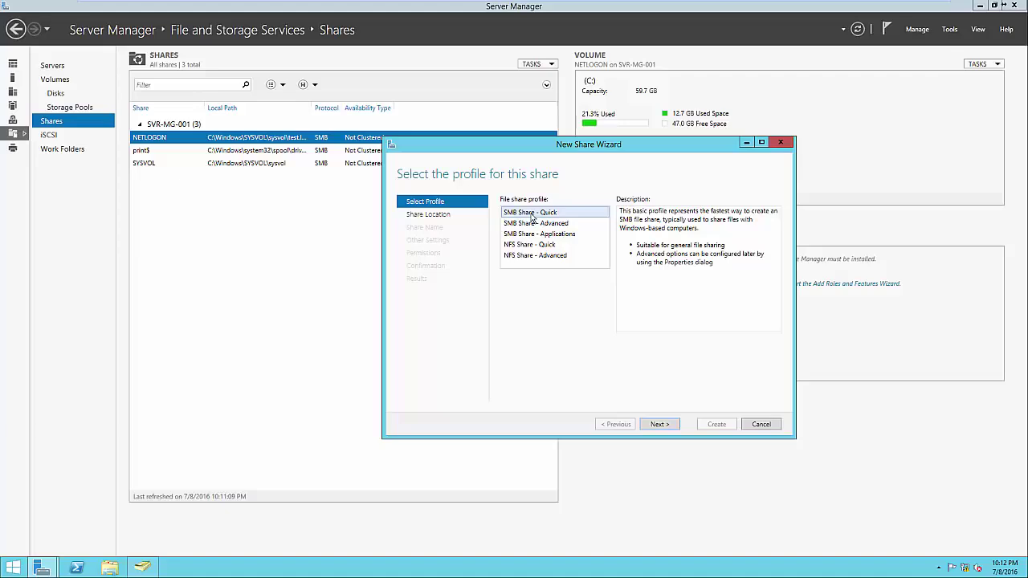
left_click(540, 245)
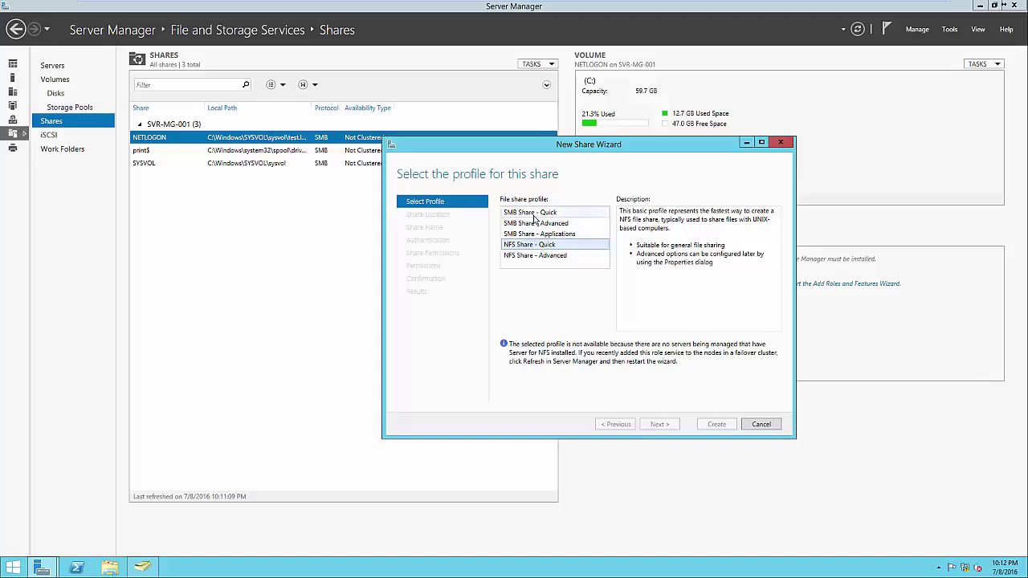
left_click(534, 215)
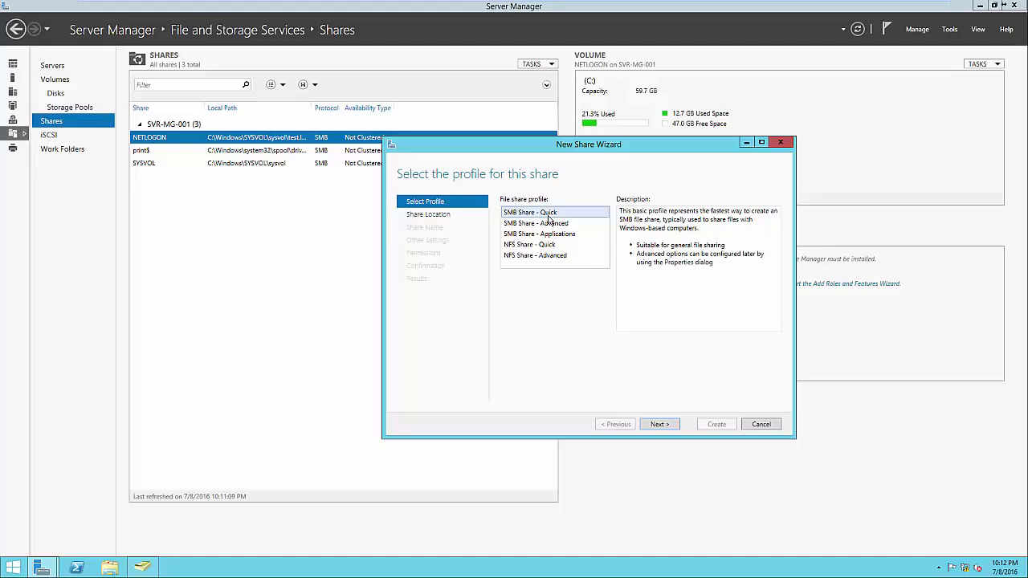
left_click(664, 424)
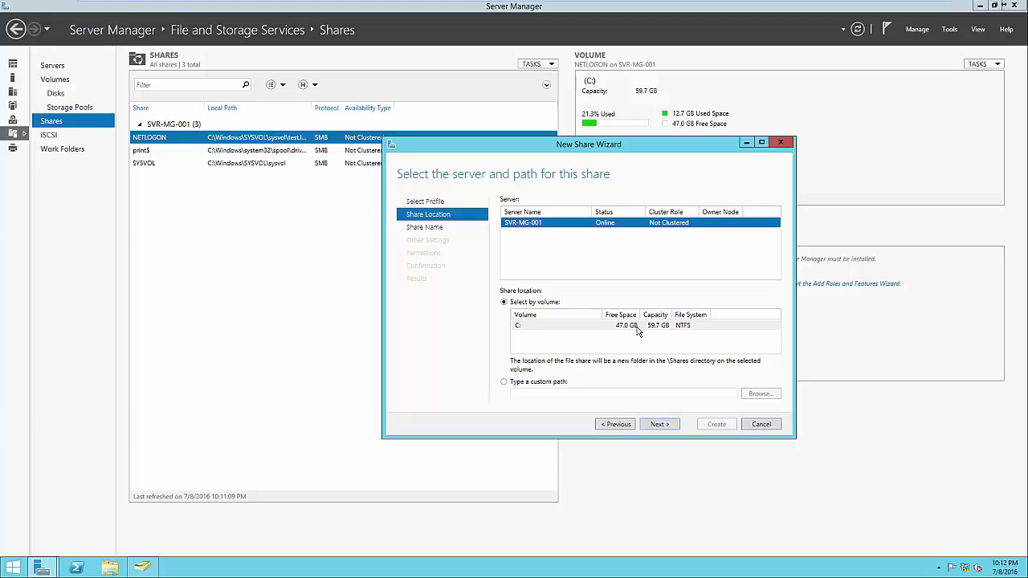
Step: Name the share 'Public', confirm its local path C:\Shares\Public, and continue to settings
left_click(657, 424)
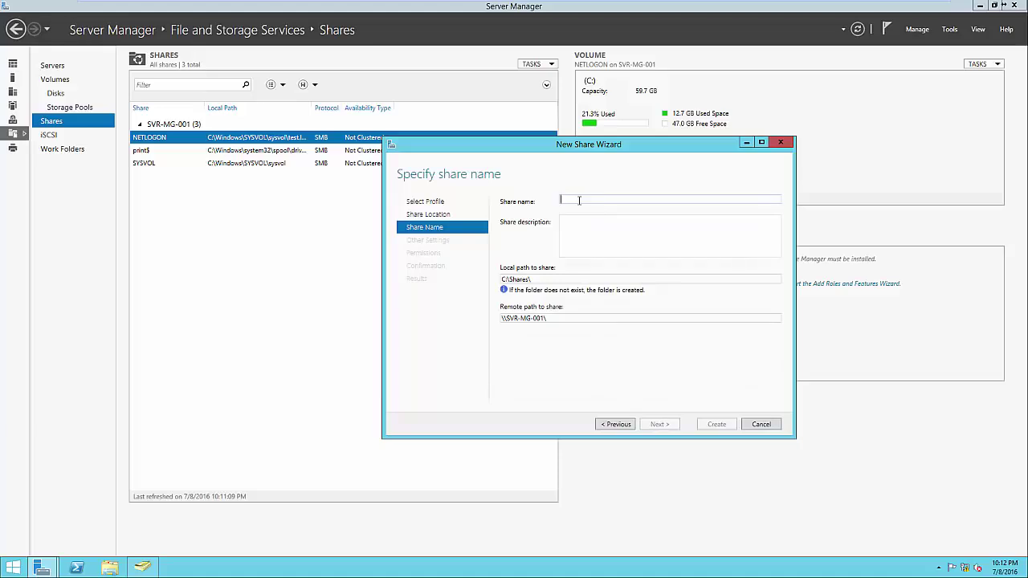
left_click(579, 201)
type("Public")
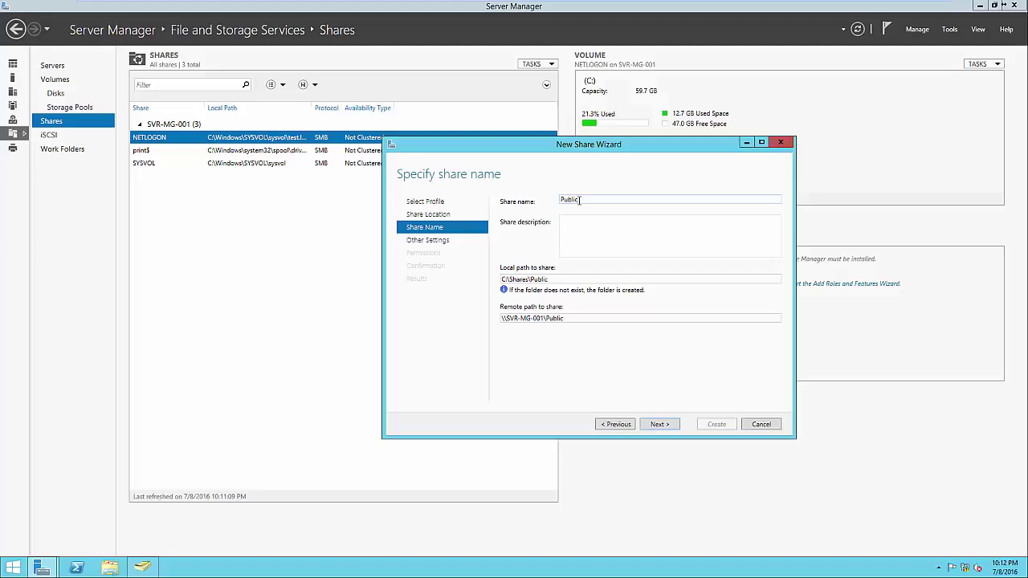
left_click(596, 235)
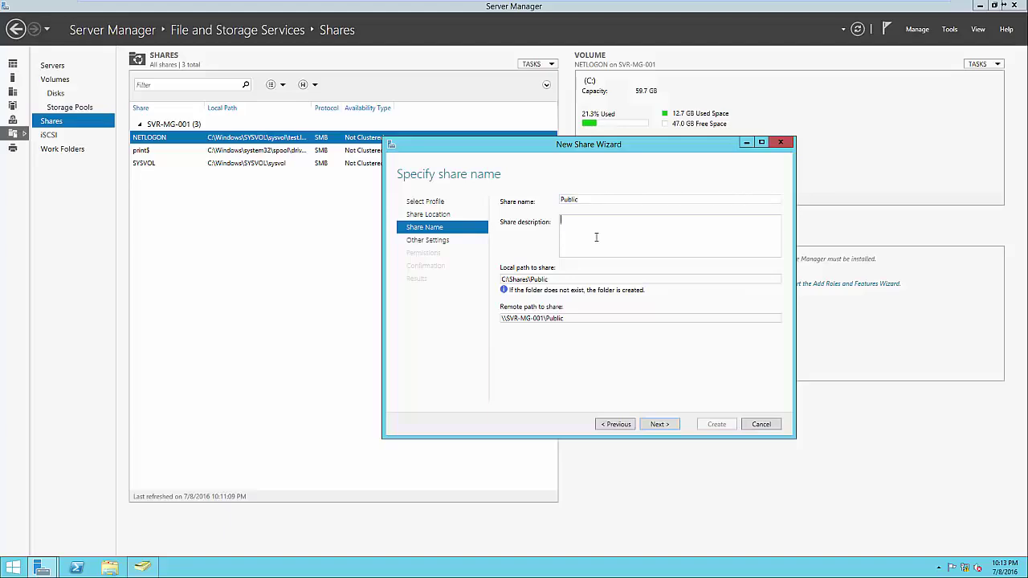
double_click(562, 279)
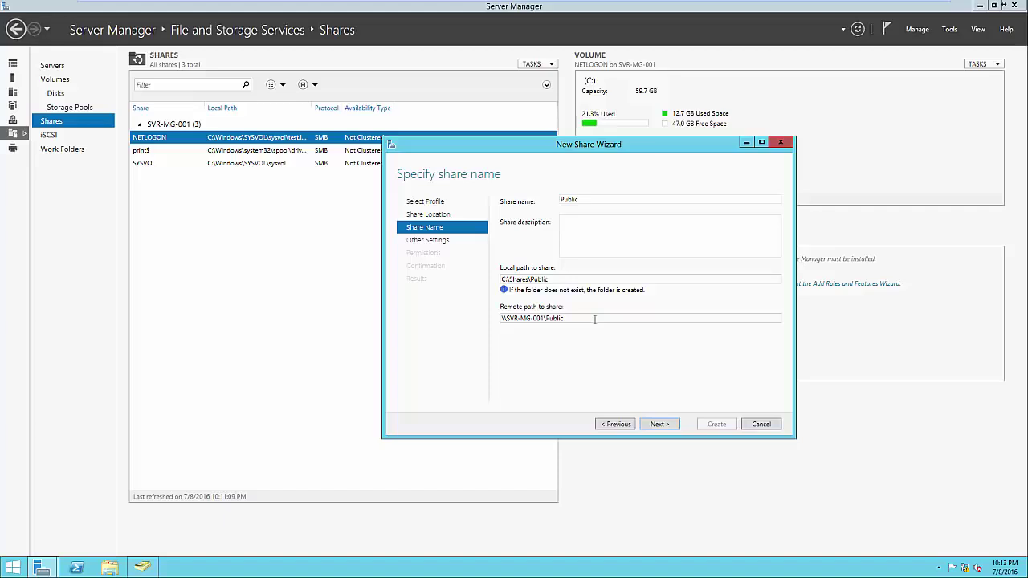
left_click(656, 426)
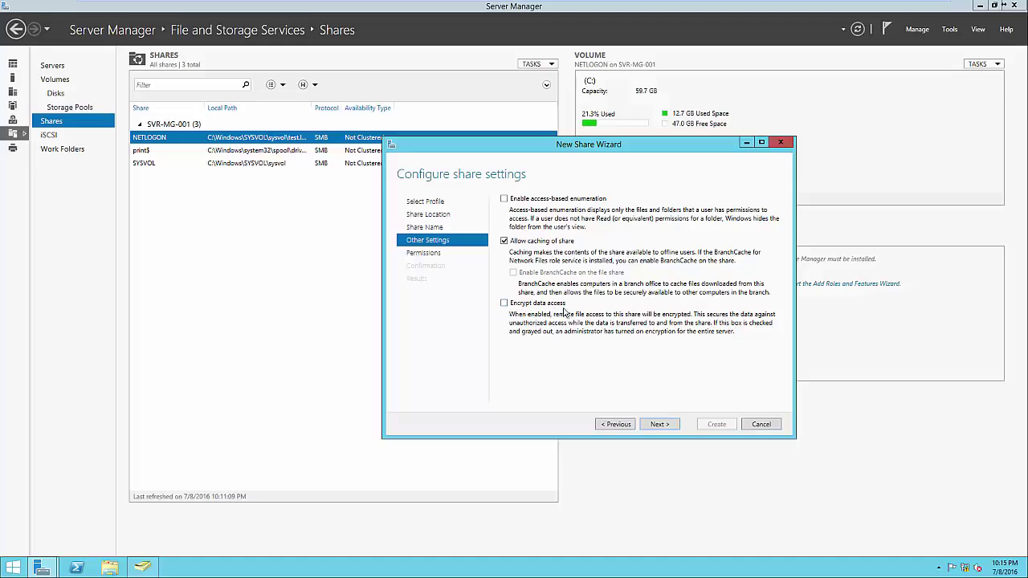
Step: Keep the default permissions for Public, reviewing the Administrators and SYSTEM entries
left_click(656, 426)
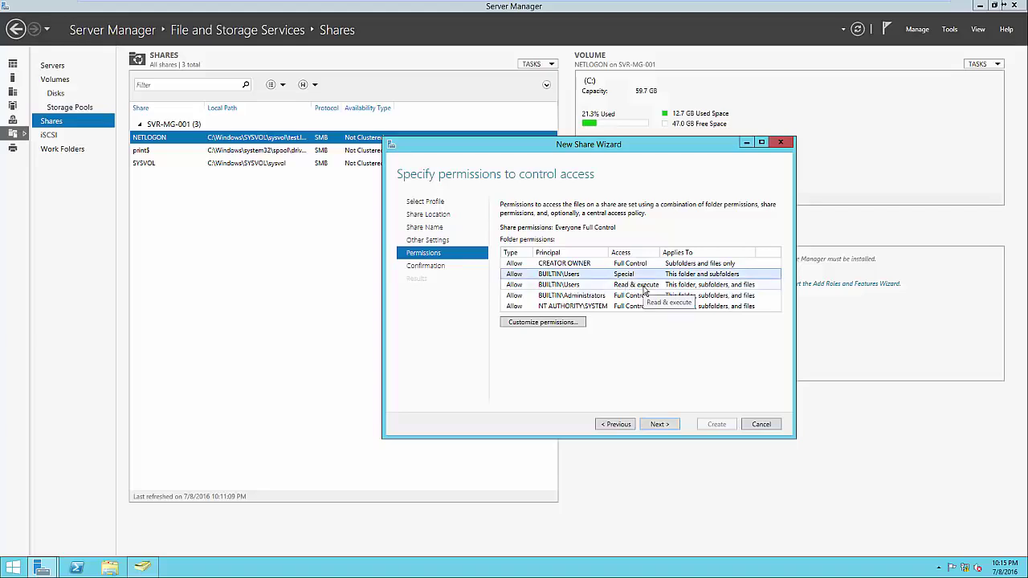
left_click(596, 297)
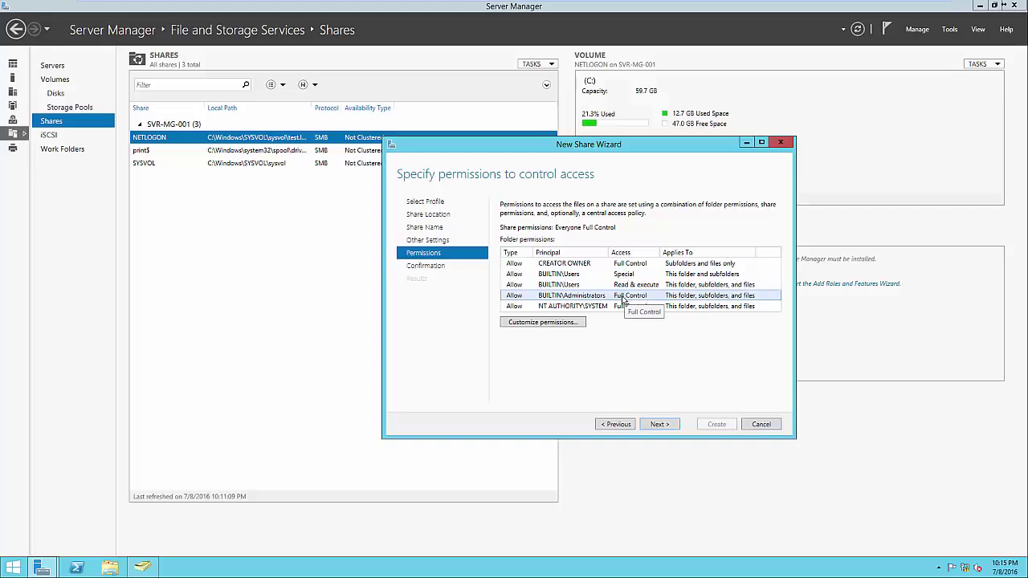
left_click(604, 306)
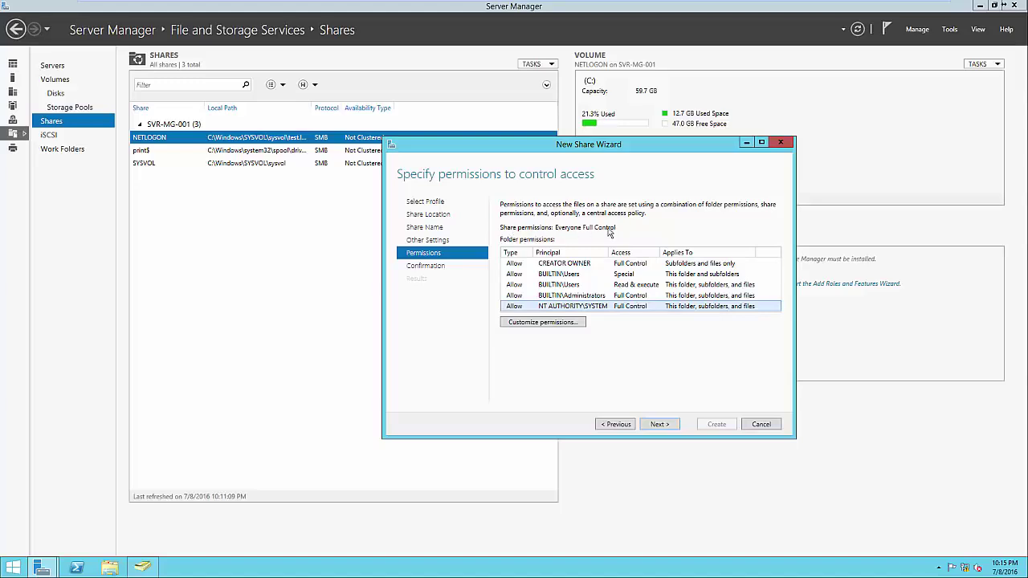
left_click(658, 424)
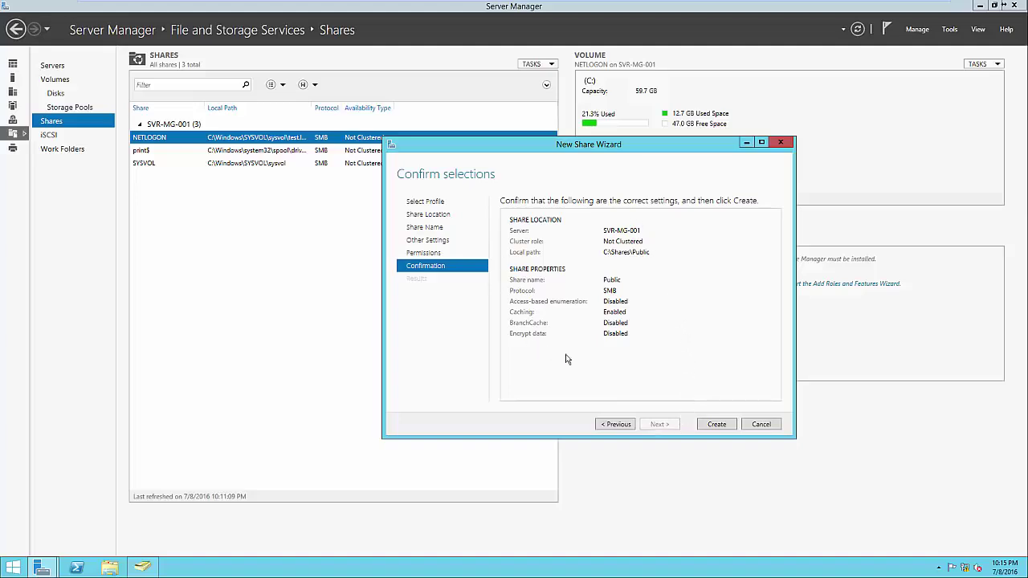
Step: Create the Public share, select it in the shares list, and launch File Explorer
left_click(714, 424)
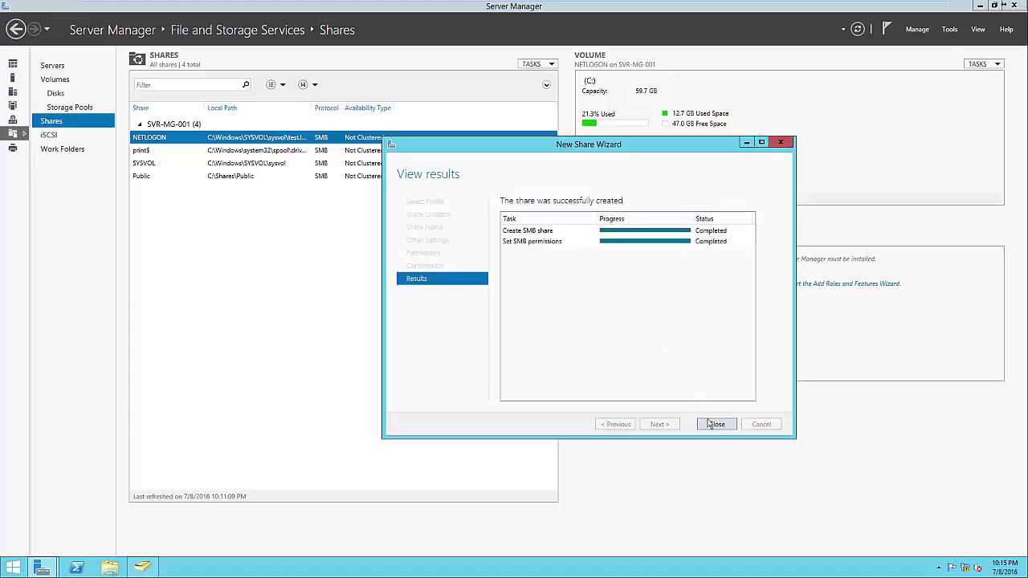
left_click(711, 425)
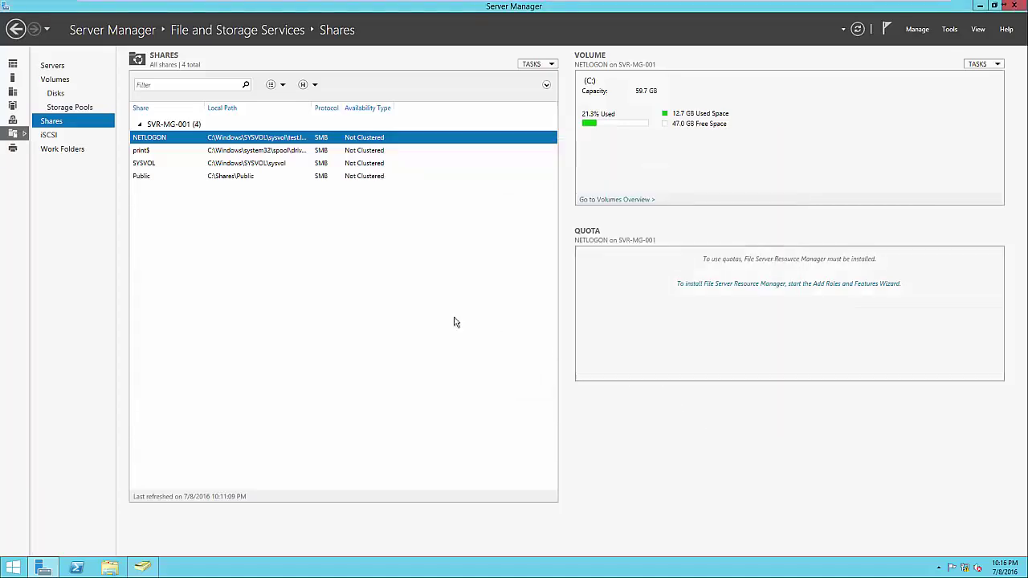
left_click(332, 180)
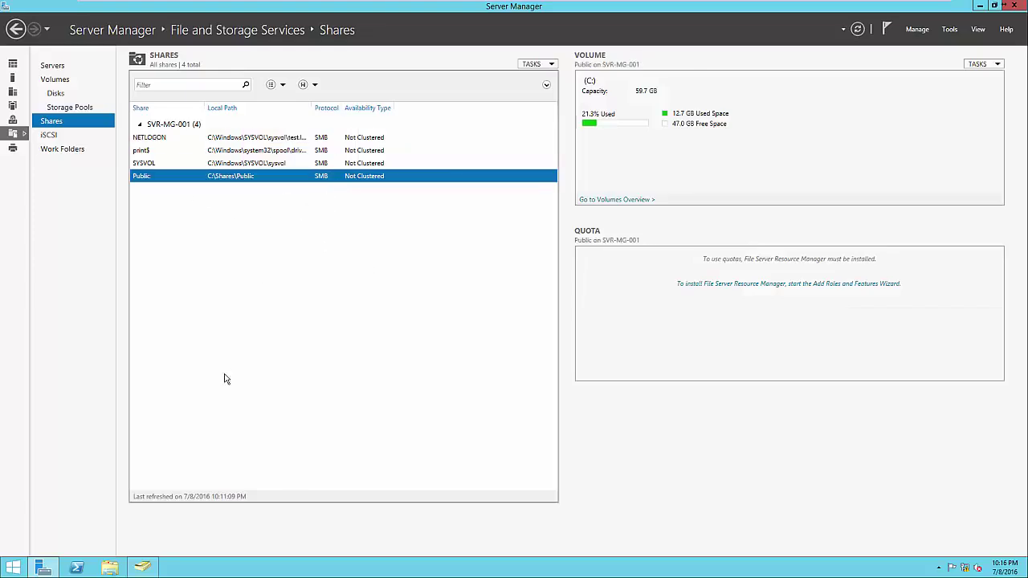
left_click(112, 568)
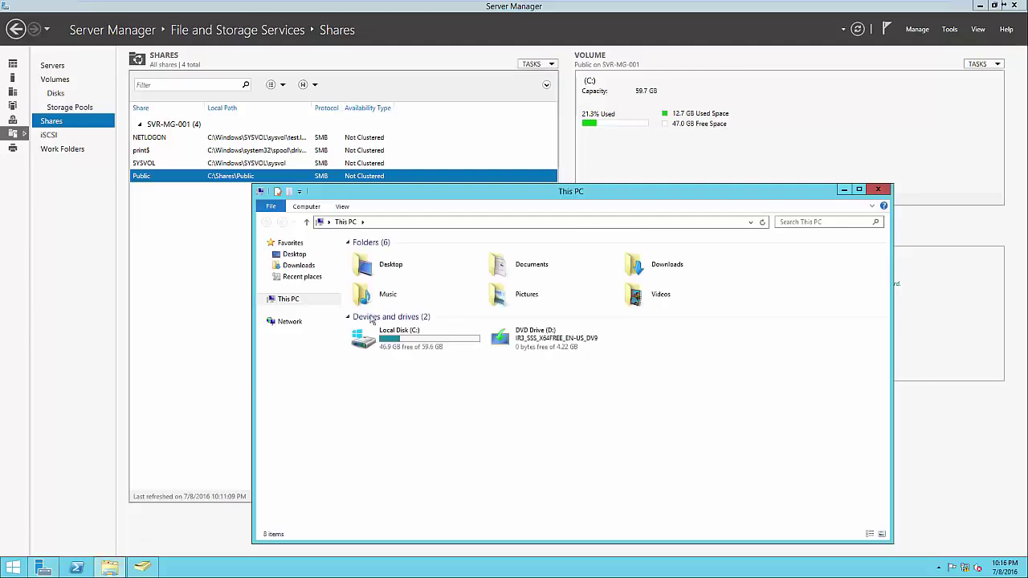
Step: Browse to \\SVR-MG-001\Public, confirm the share is empty, and close the window
left_click(388, 224)
type("\\SVR-0M")
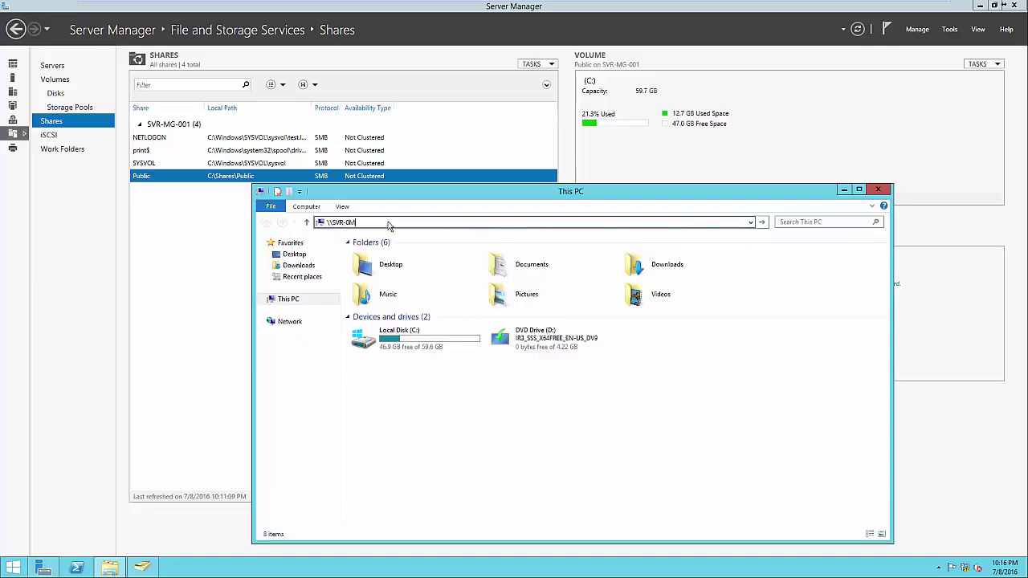
key("BackSpace")
key("BackSpace")
type("MG-001\\")
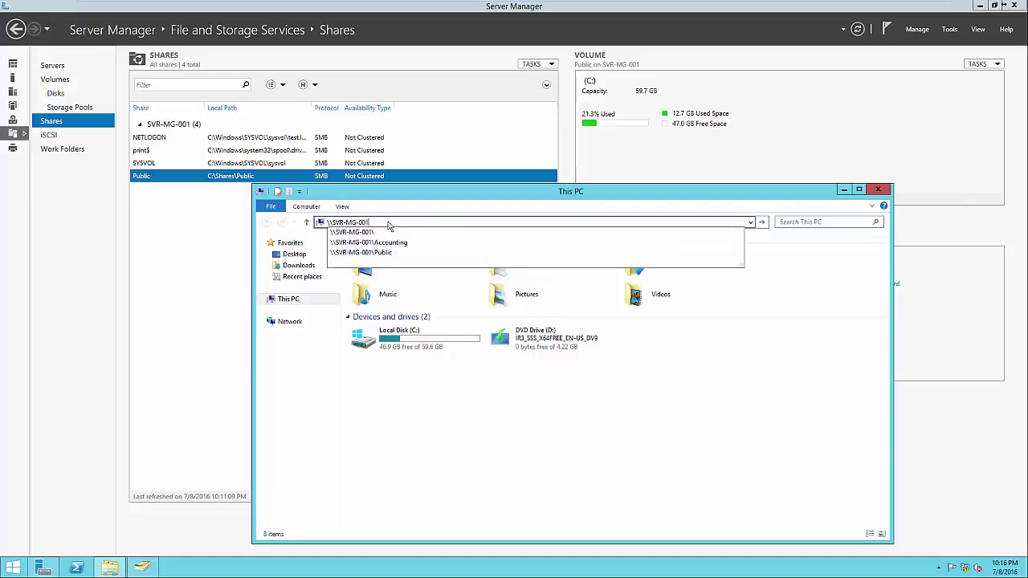
type("Public")
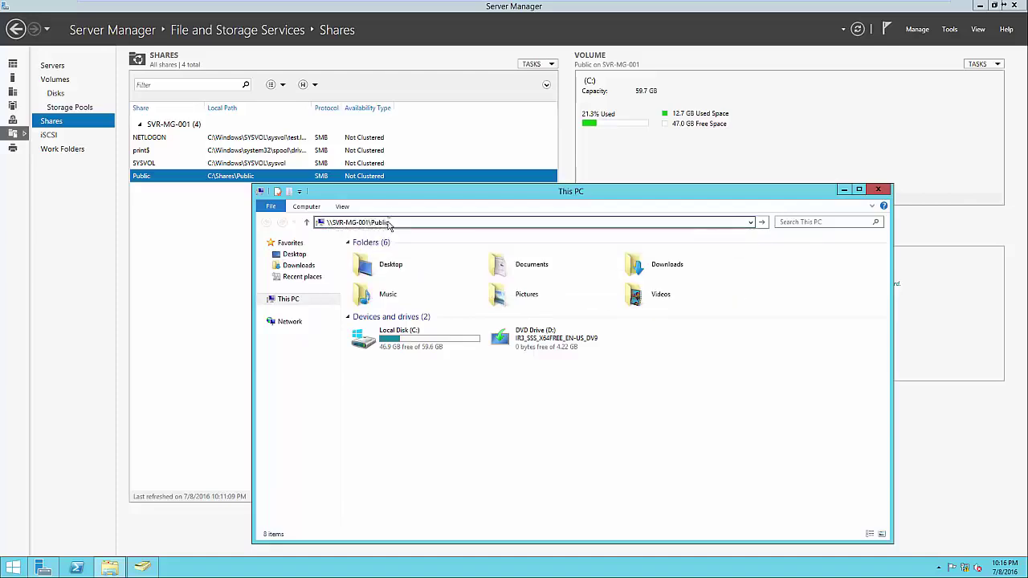
key("Return")
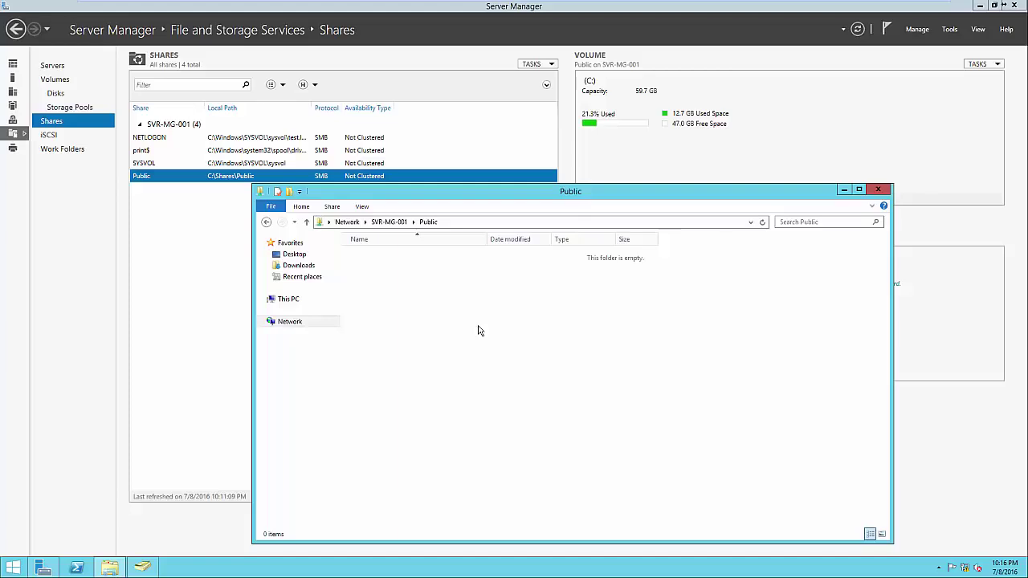
left_click(881, 193)
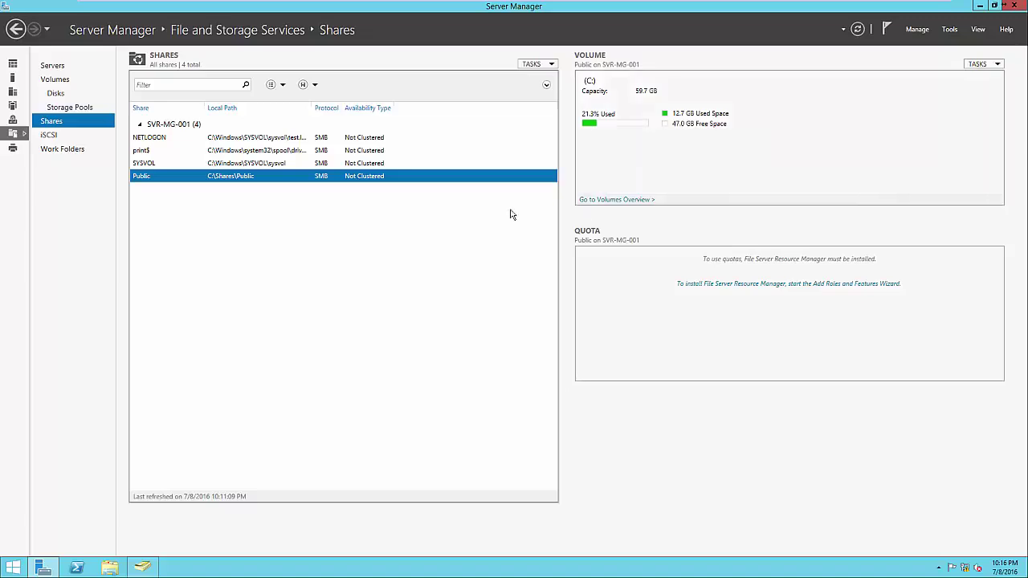
Step: Start another new share, keeping the SMB Share - Quick profile and default server and volume
right_click(455, 215)
left_click(470, 221)
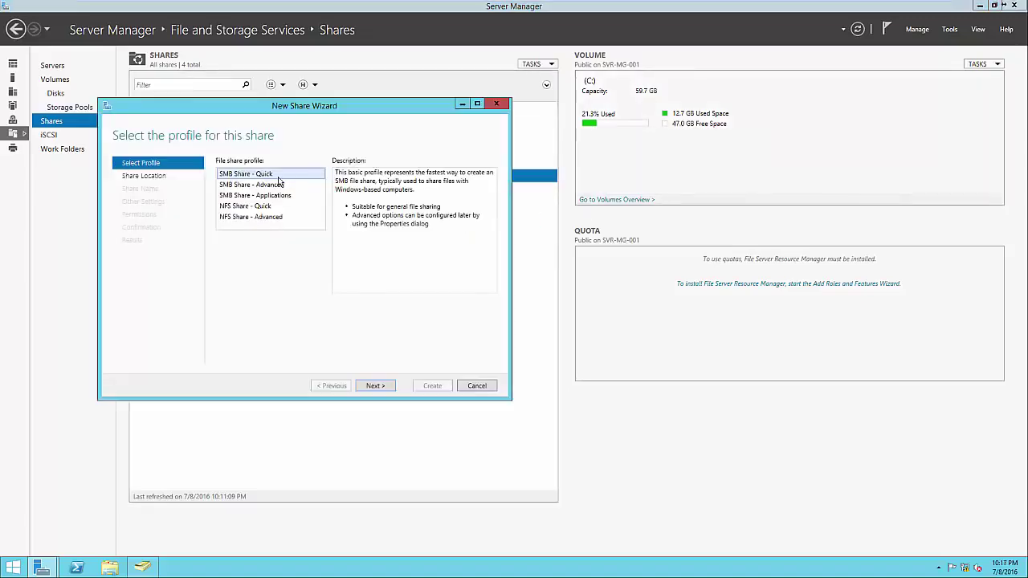
left_click(375, 386)
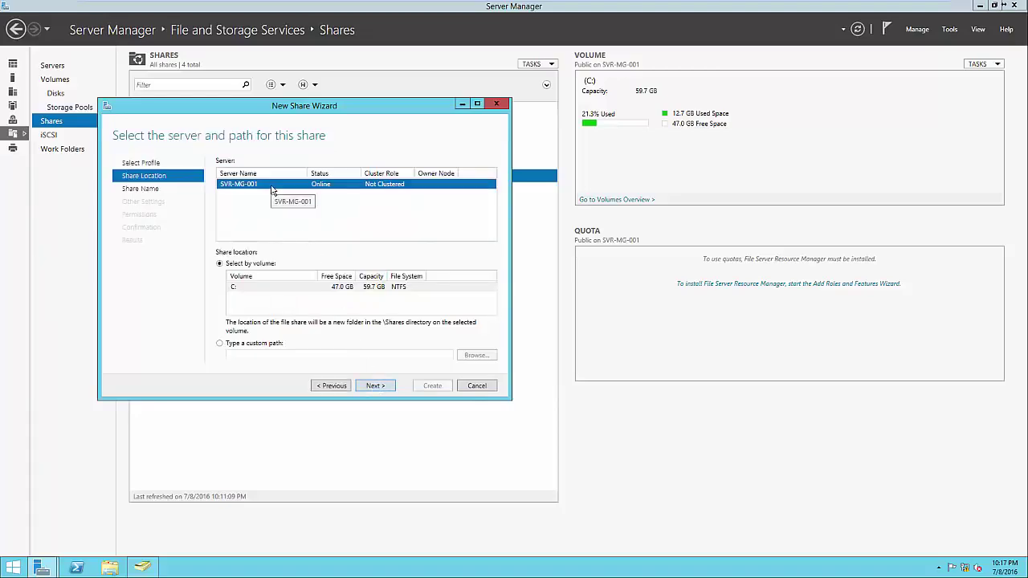
left_click(379, 386)
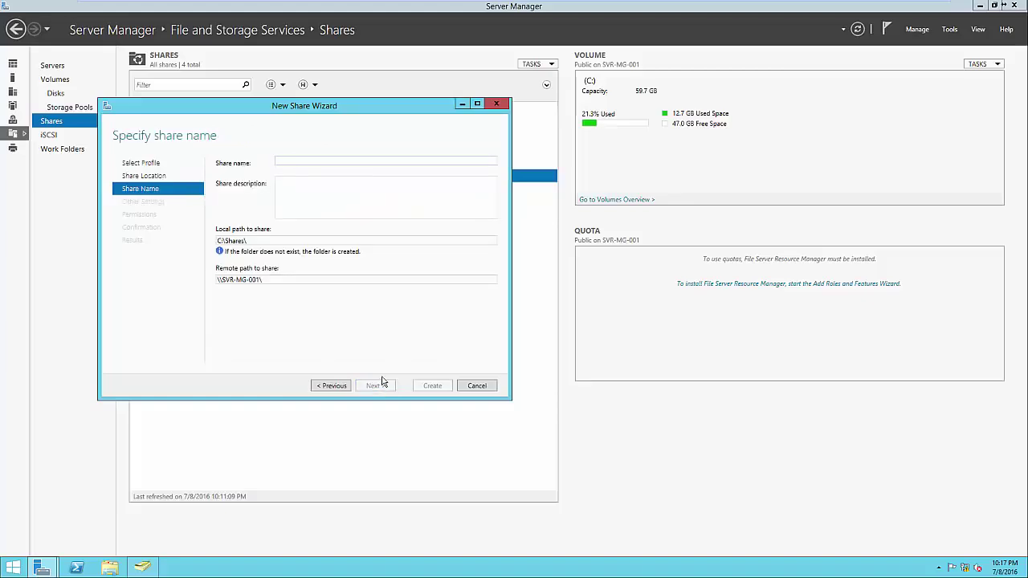
Step: Name the share 'Accounting', check its C:\Shares\Accounting paths, and advance to permissions
type("Accounting")
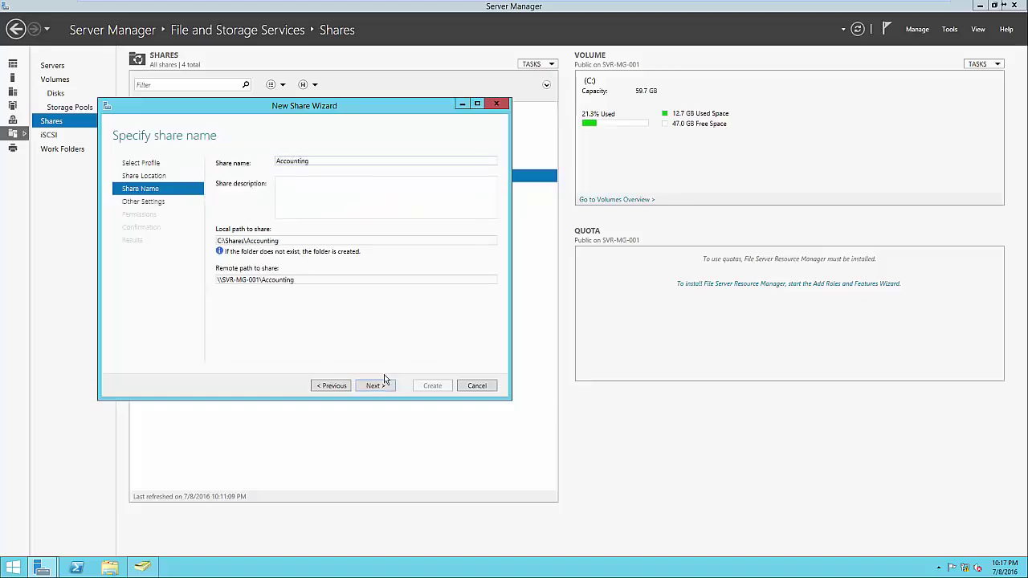
double_click(289, 241)
left_click(297, 241)
double_click(306, 280)
left_click(310, 281)
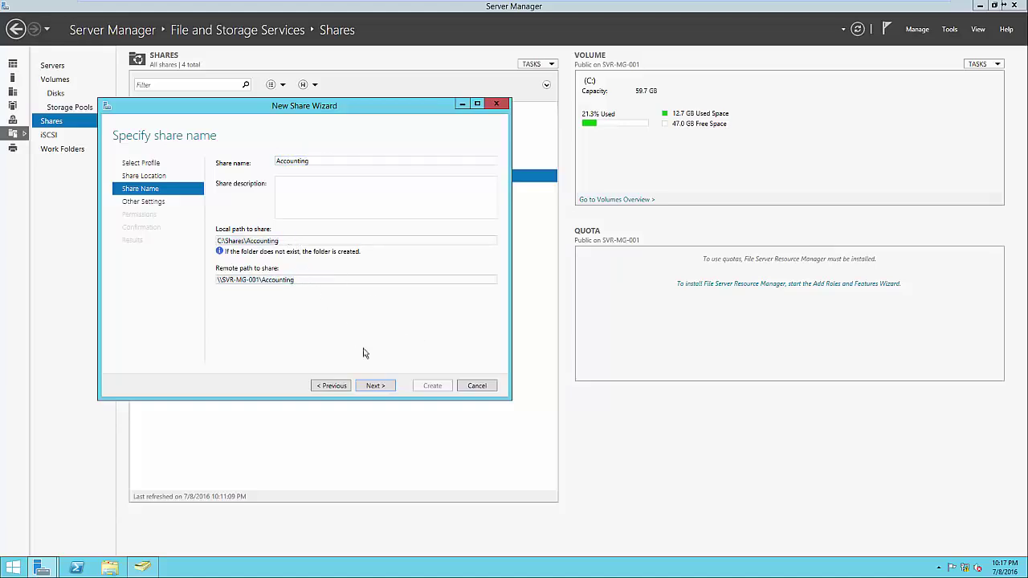
left_click(376, 385)
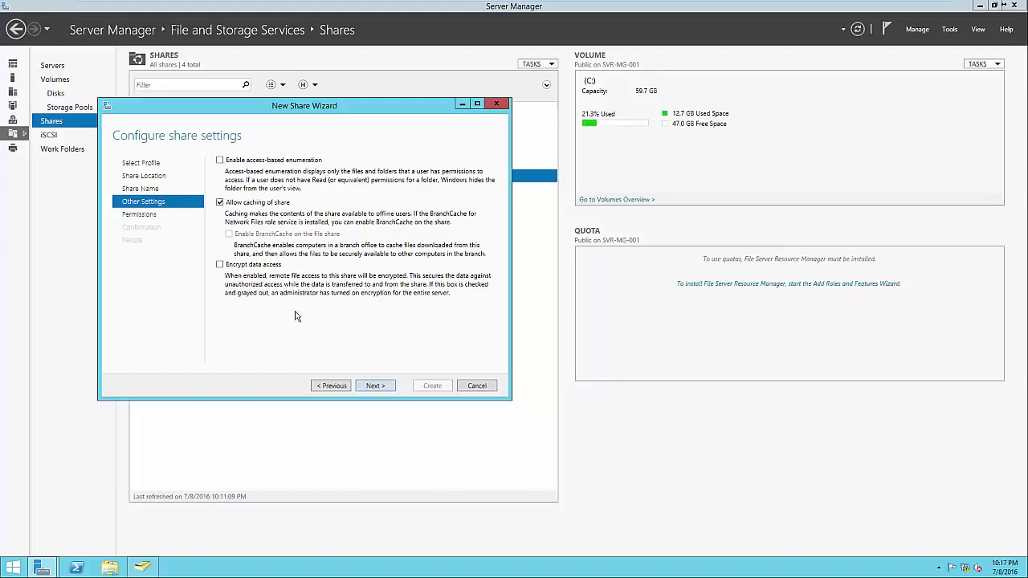
left_click(375, 386)
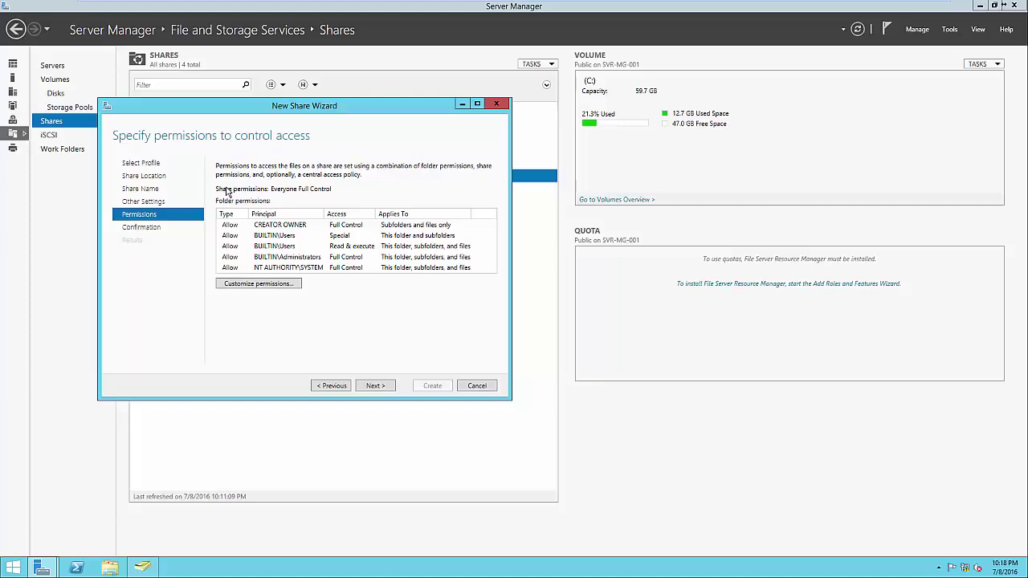
Step: Disable inheritance on the Accounting folder, converting inherited permissions to explicit ones
left_click(286, 286)
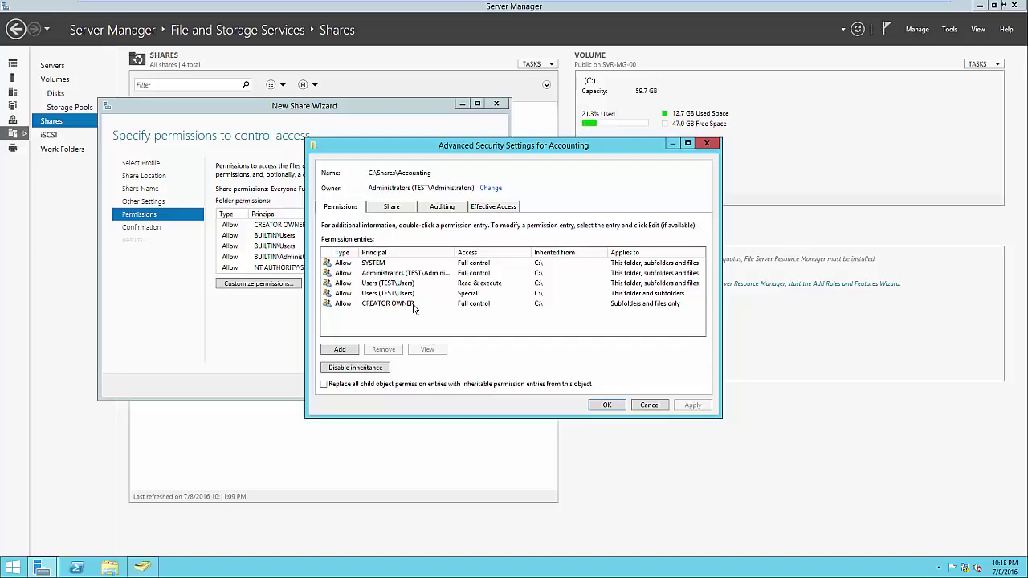
left_click(370, 372)
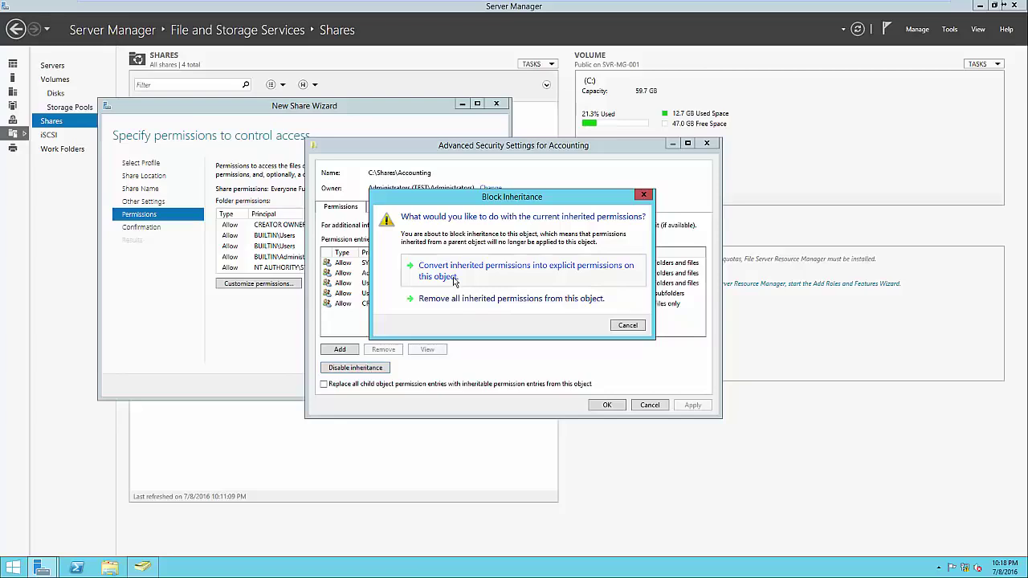
left_click(454, 278)
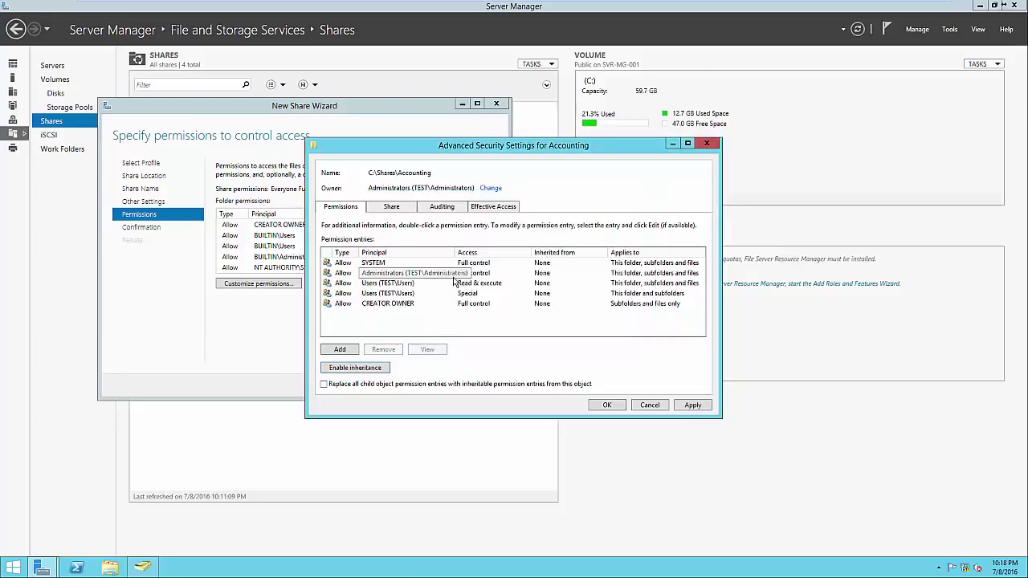
Step: Remove both Users permission entries (Read & execute and Special) and begin a new entry
left_click(385, 285)
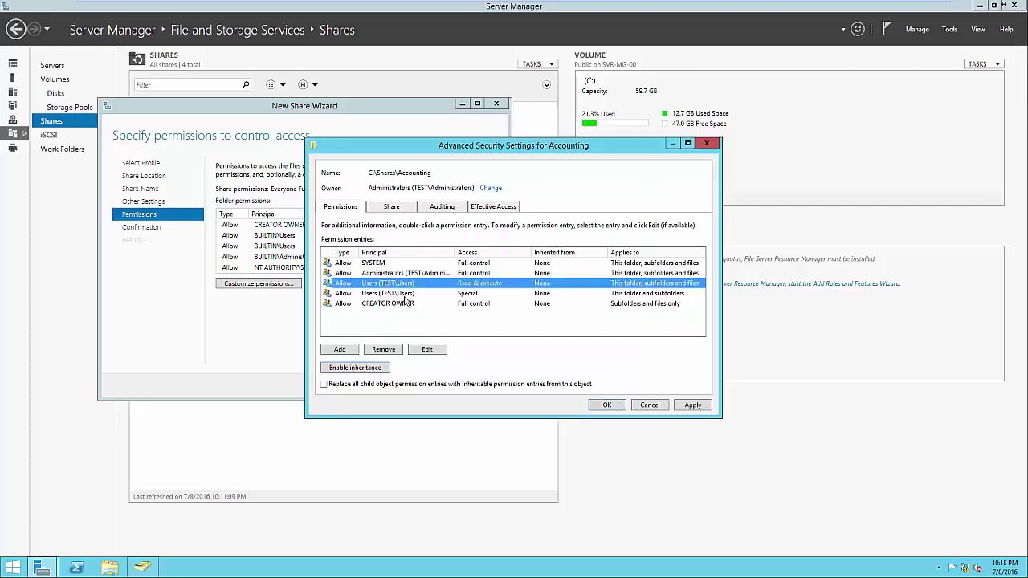
left_click(393, 348)
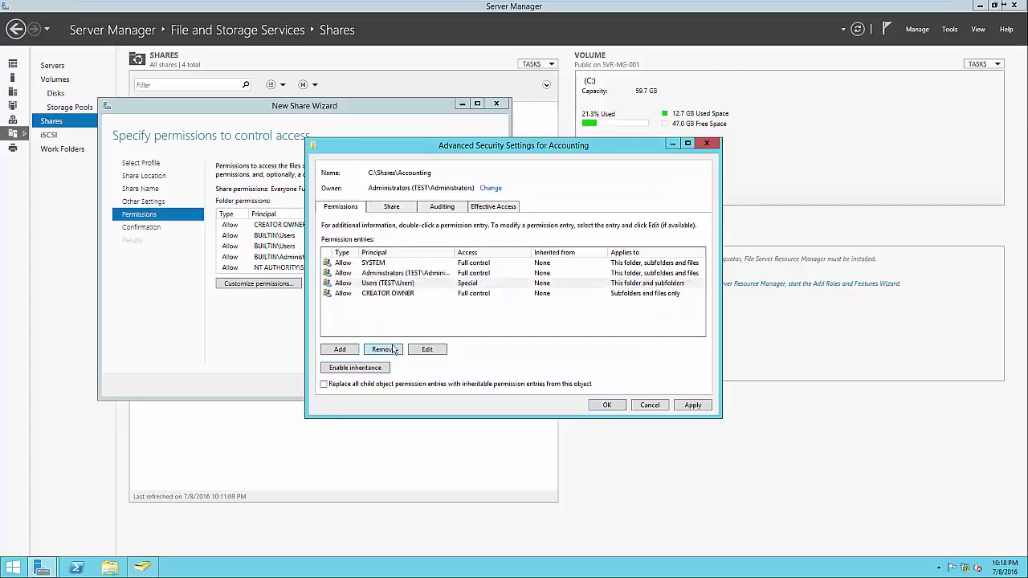
left_click(395, 284)
left_click(391, 348)
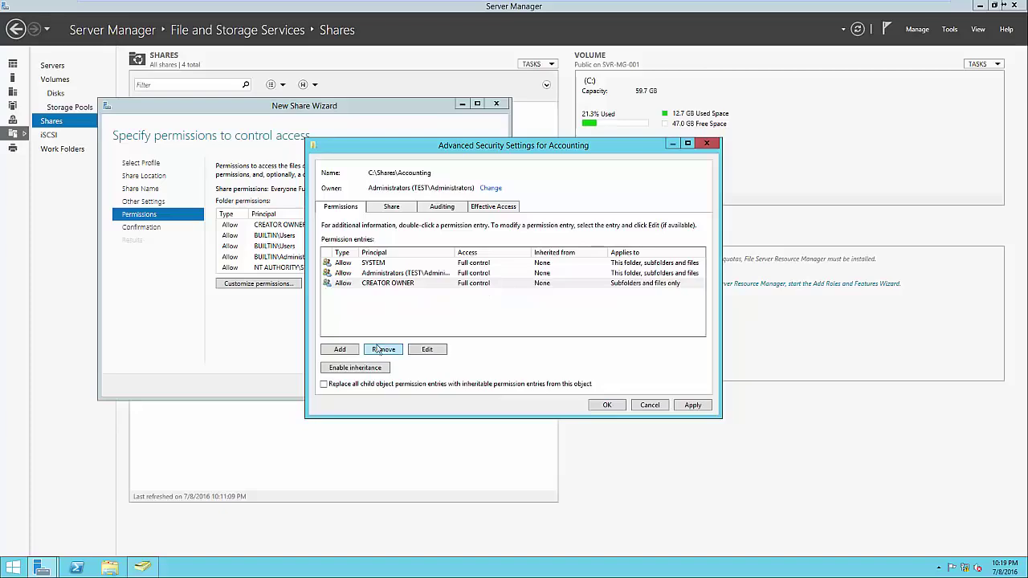
left_click(353, 353)
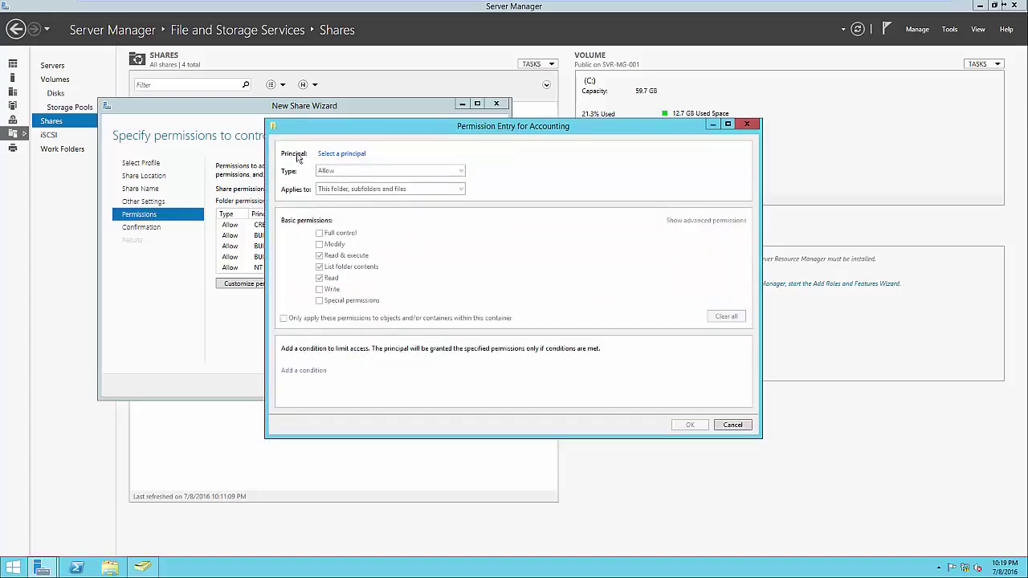
Step: Grant the Accounting group Full control on this folder, subfolders and files
left_click(330, 155)
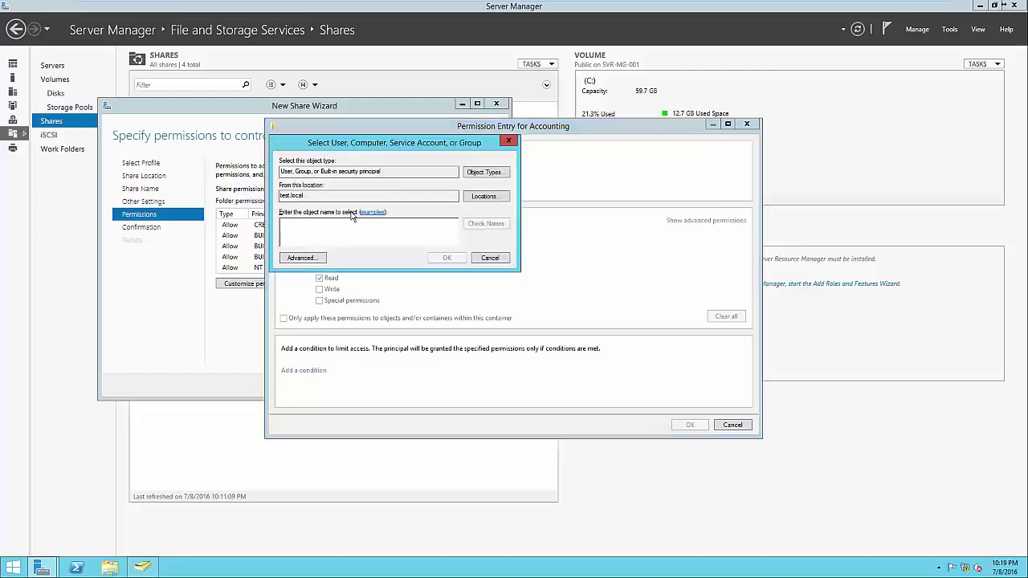
type("Accounting")
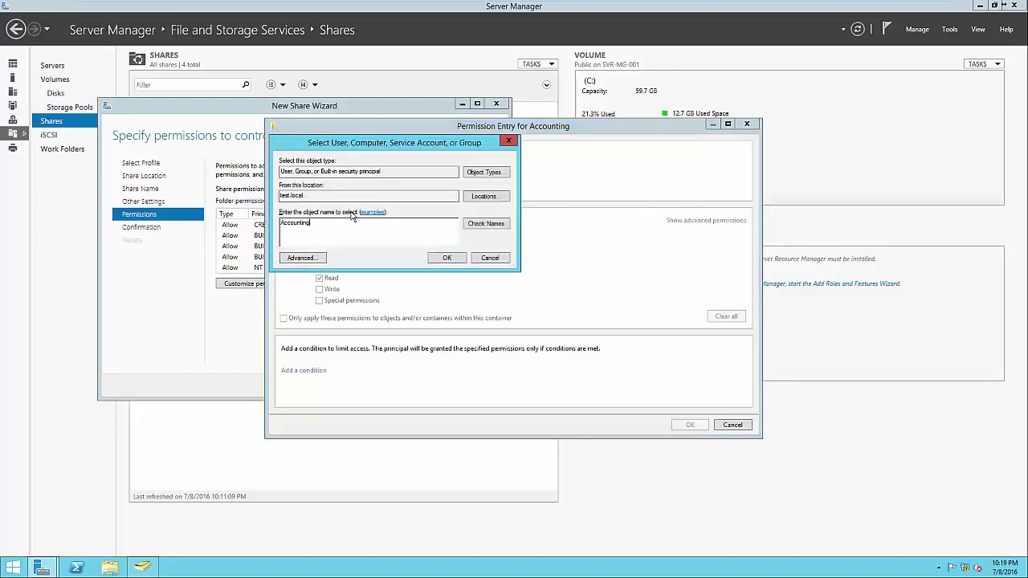
left_click(446, 259)
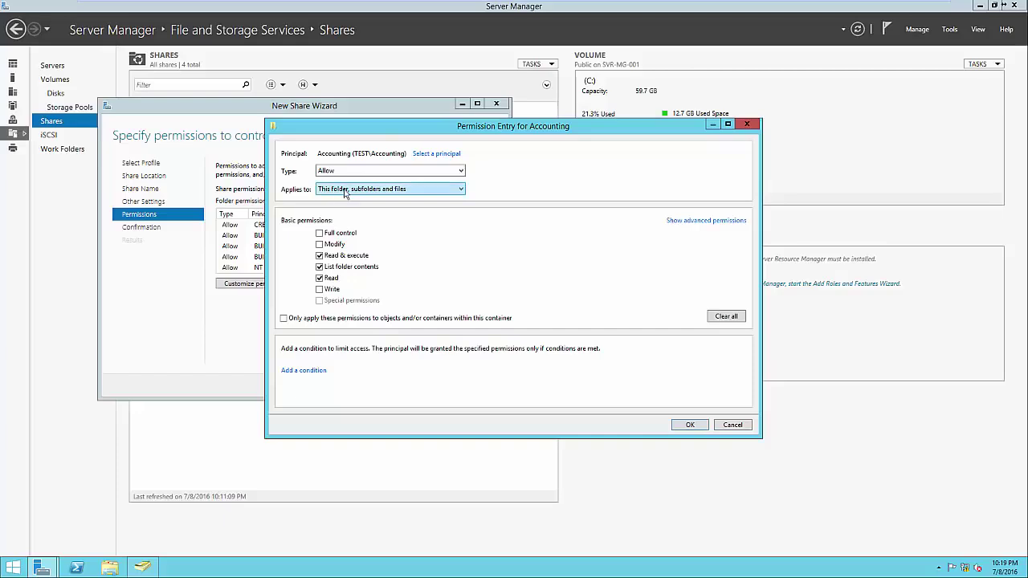
left_click(324, 236)
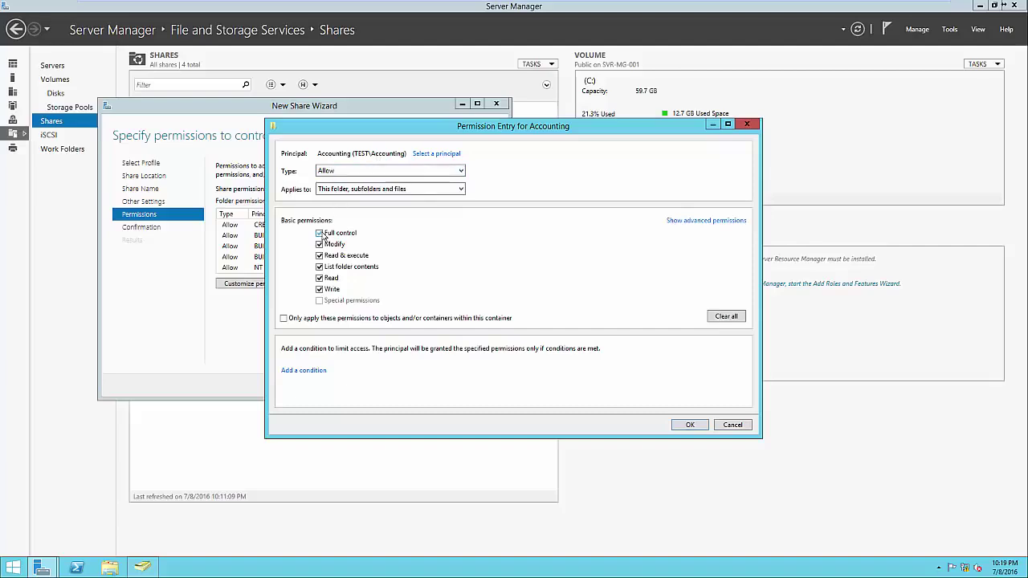
left_click(687, 430)
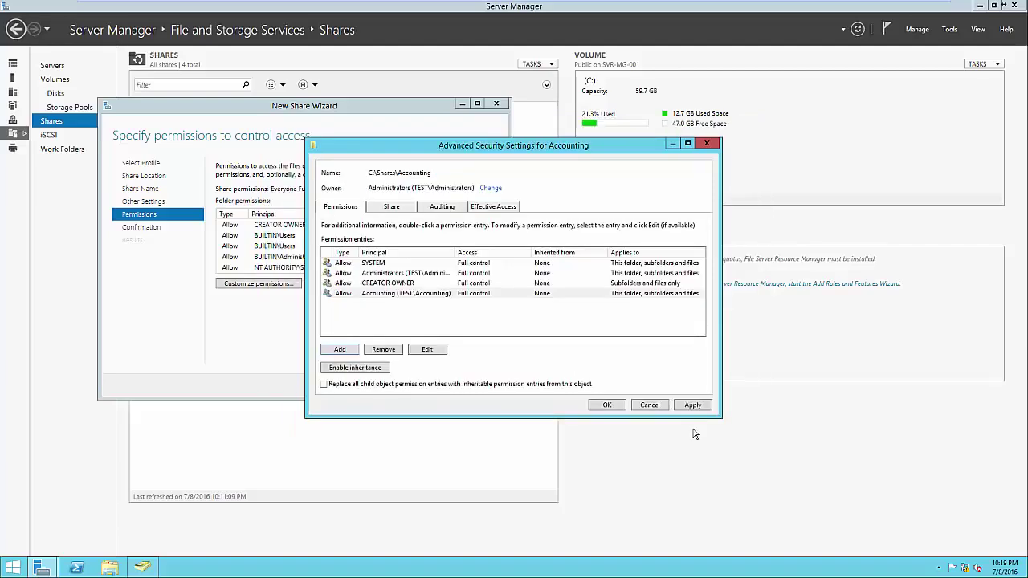
Step: Apply the folder permissions and create the Accounting share at C:\Shares\Accounting
left_click(447, 292)
left_click_drag(454, 252, 504, 254)
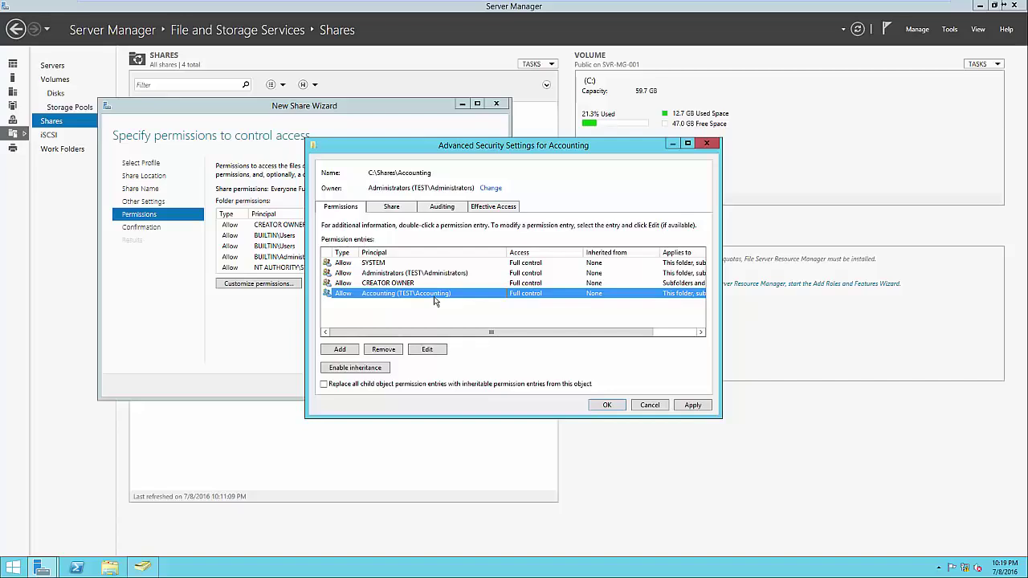
left_click(438, 274)
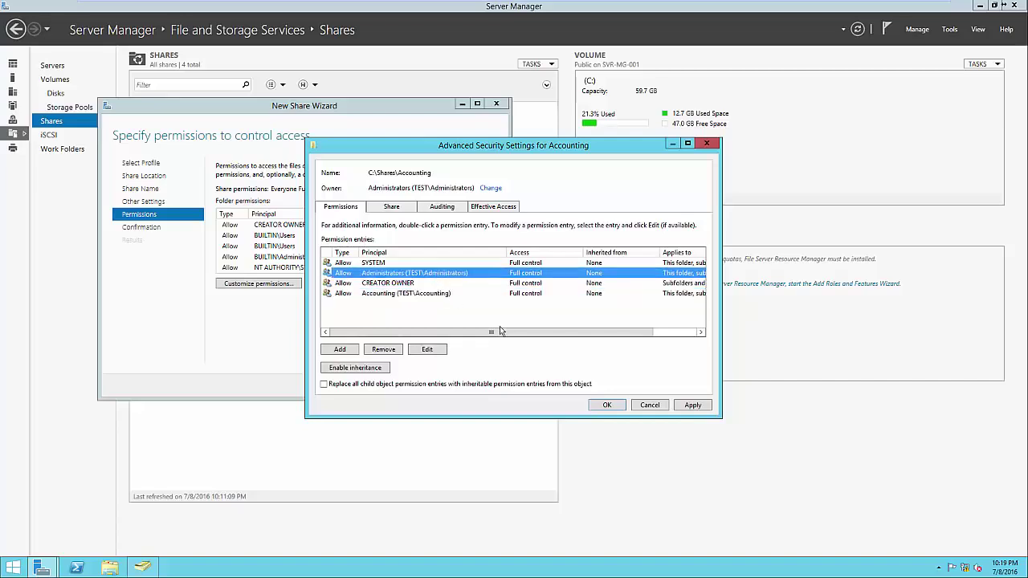
left_click(606, 405)
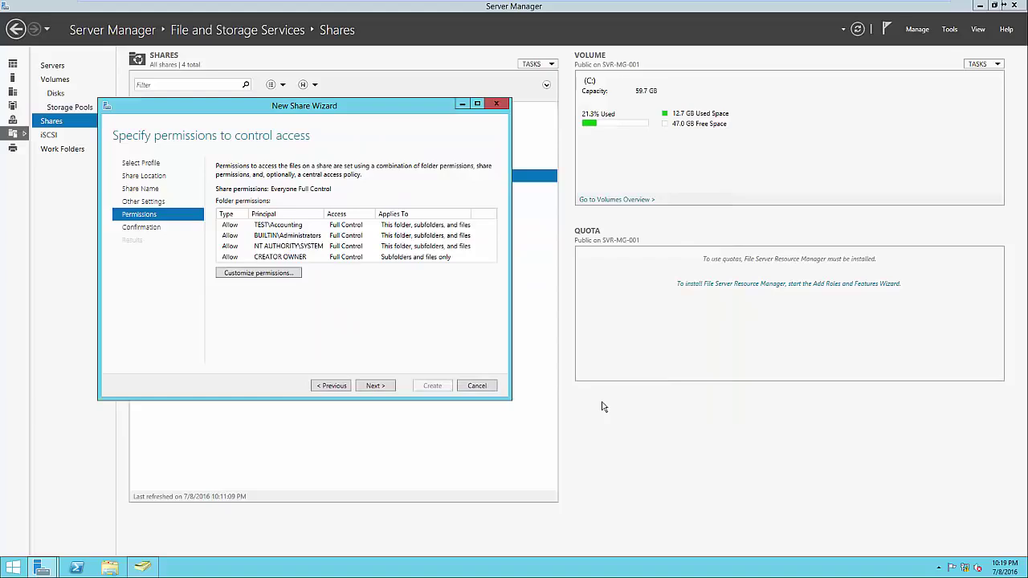
left_click(390, 385)
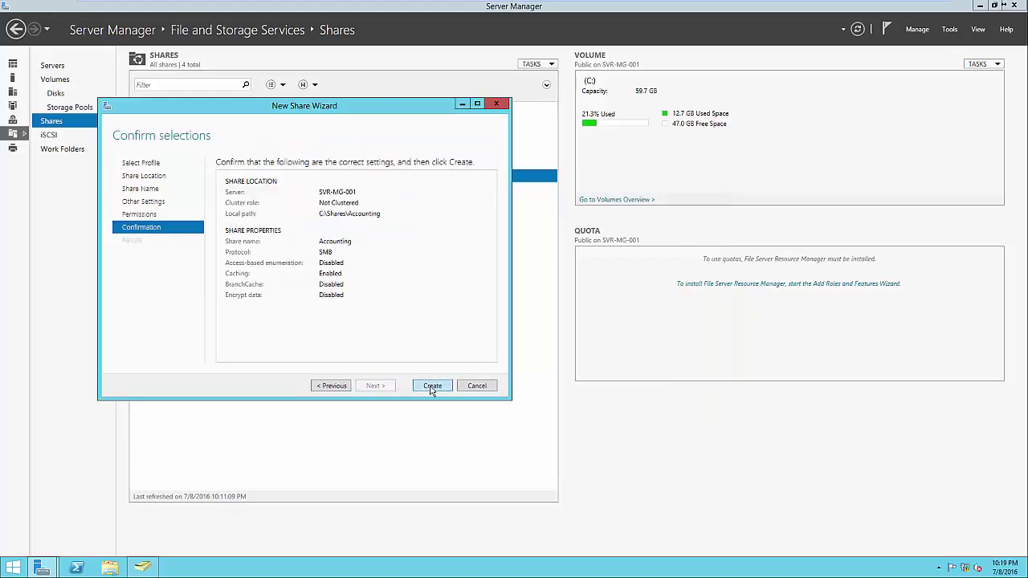
left_click(432, 387)
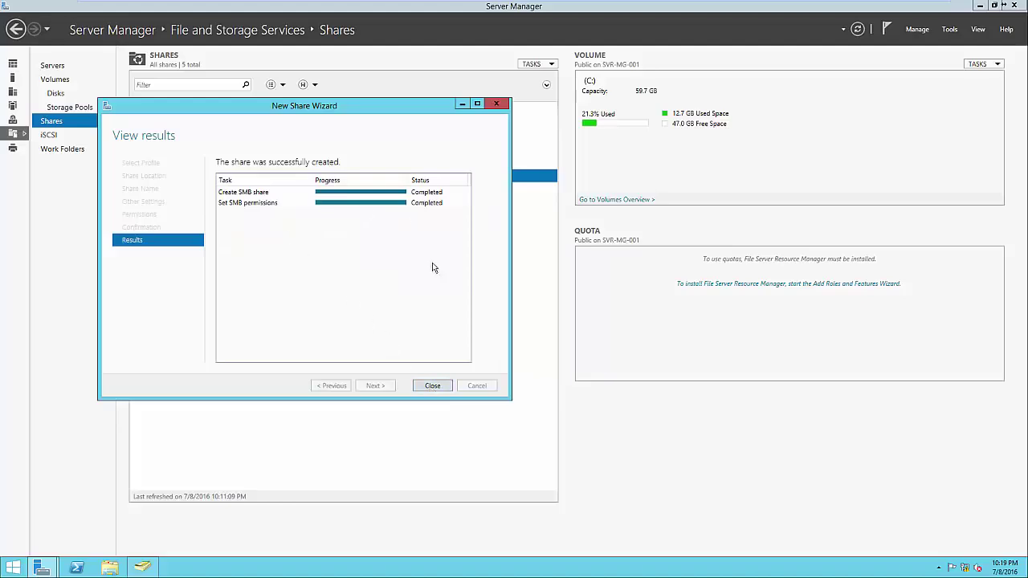
left_click(436, 385)
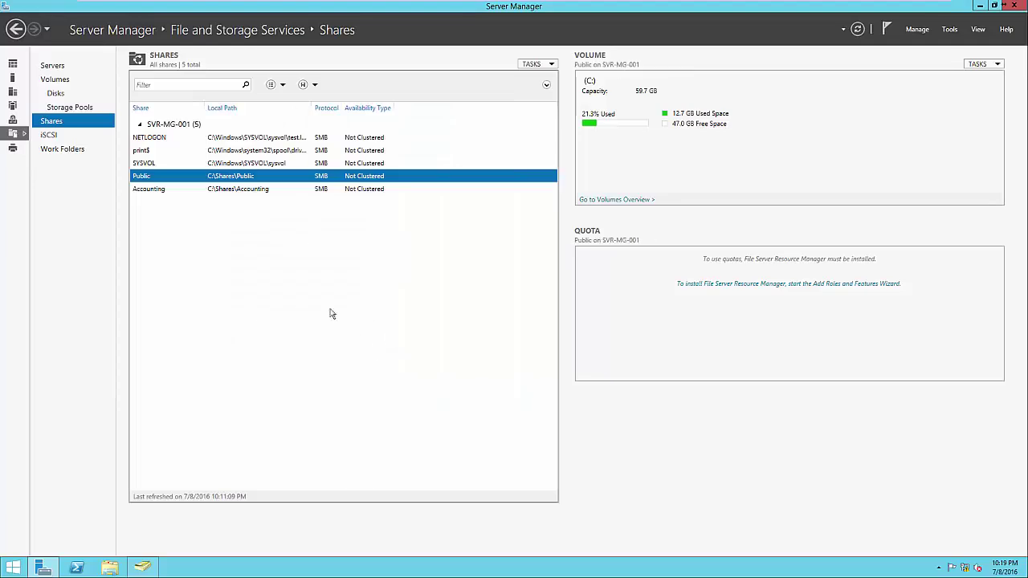
left_click(267, 190)
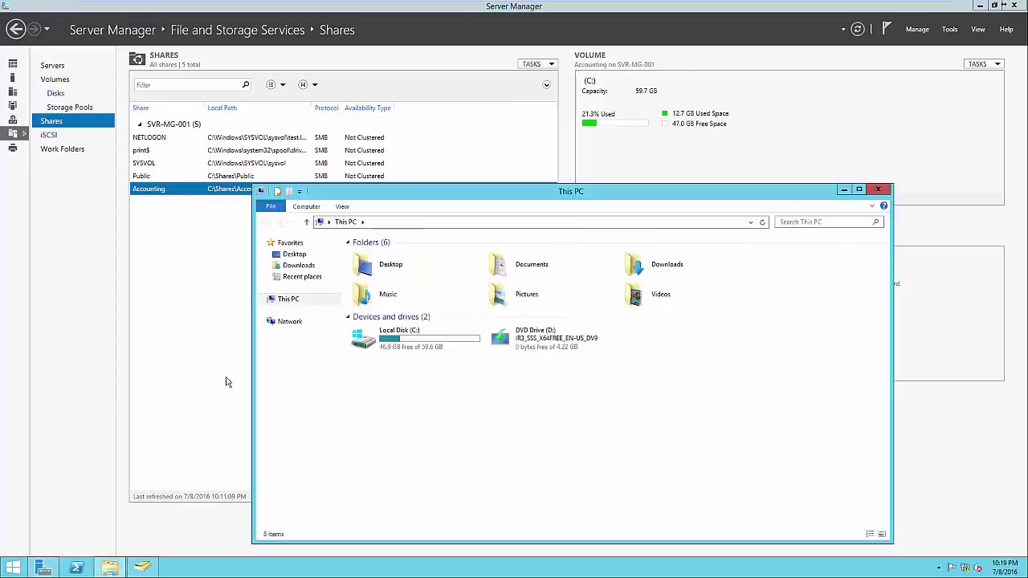
left_click(381, 224)
type("\\SVR")
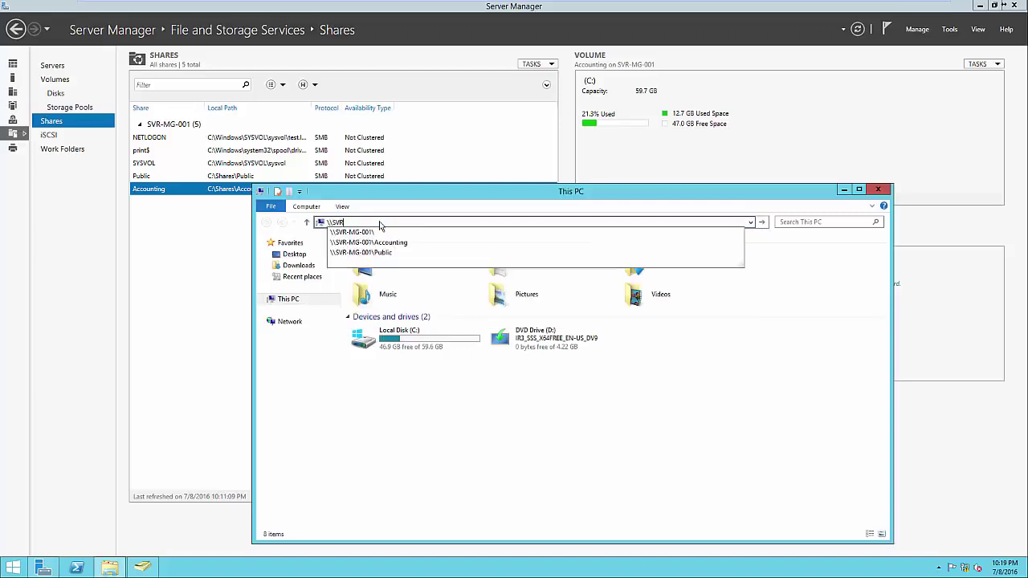
key("Down")
key("Down")
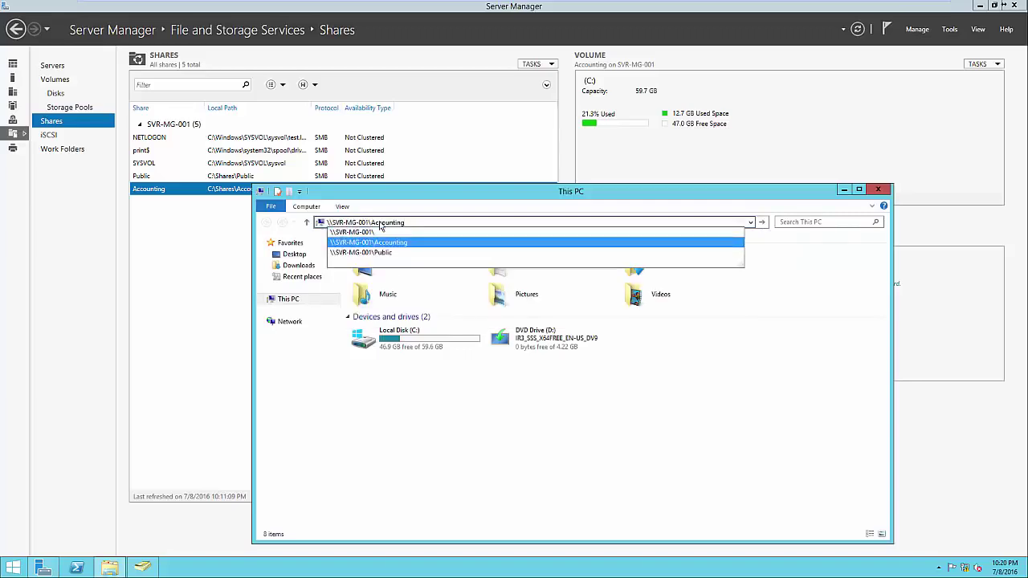
key("Return")
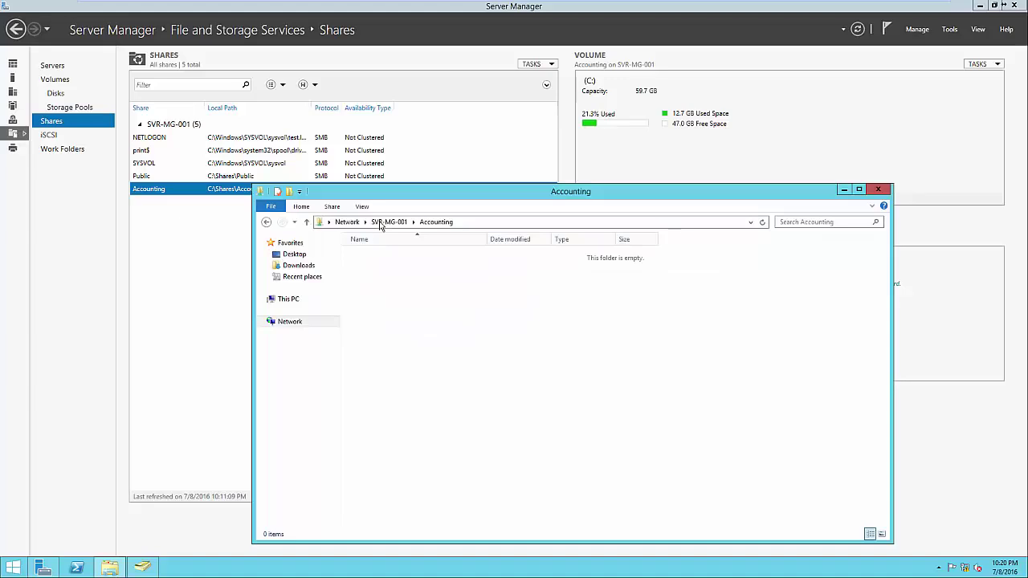
left_click(400, 225)
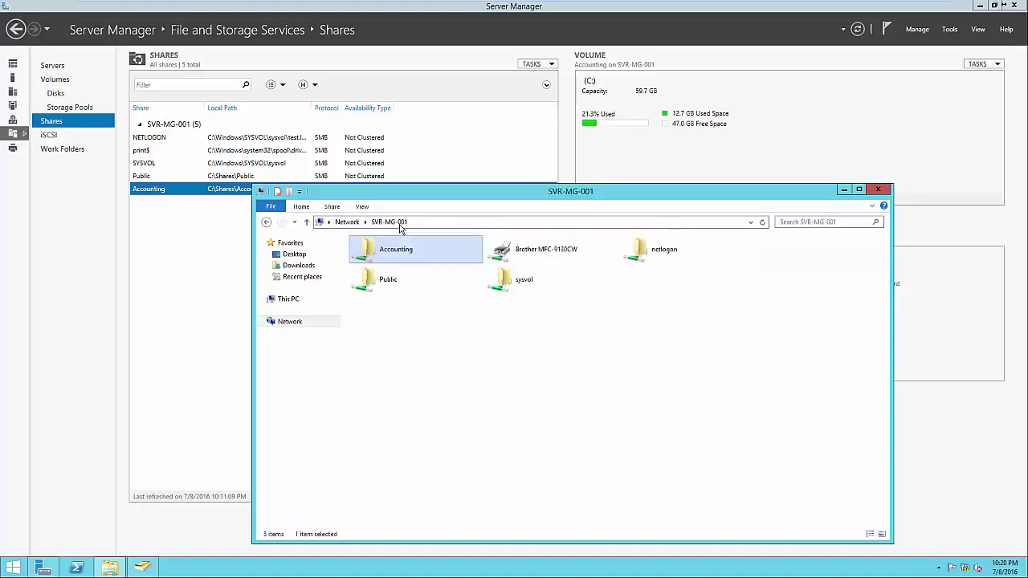
right_click(401, 253)
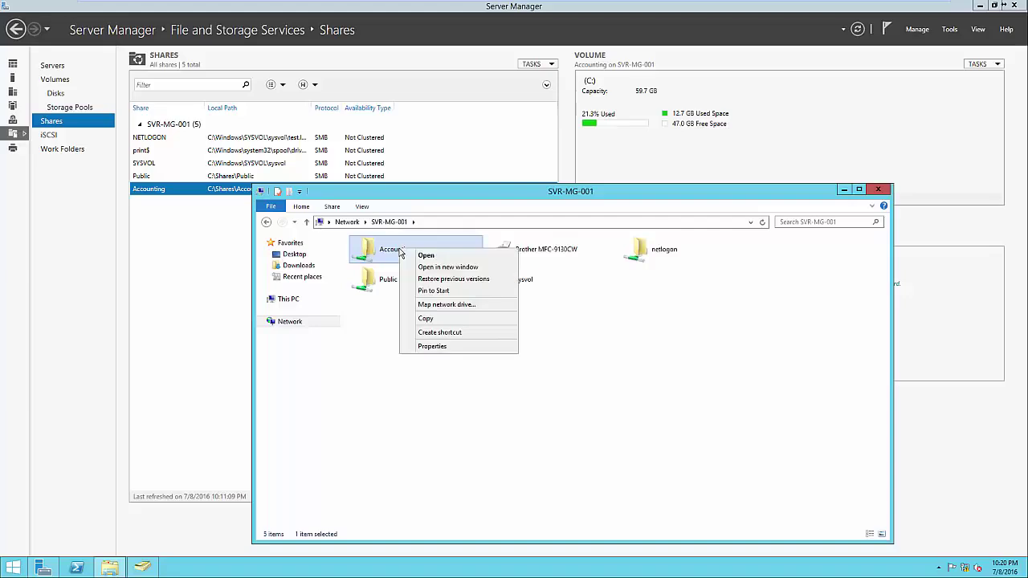
left_click(431, 348)
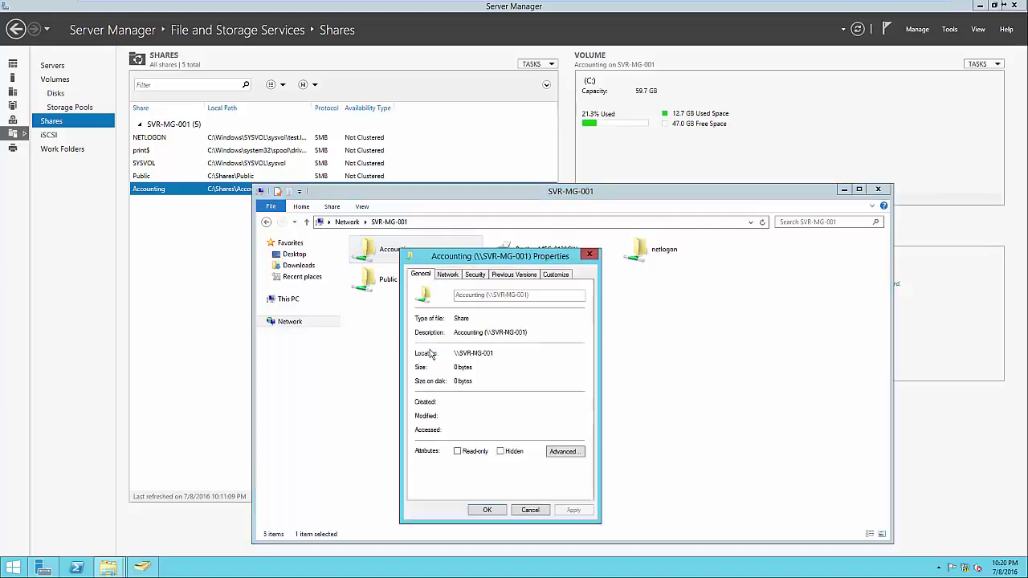
left_click(474, 275)
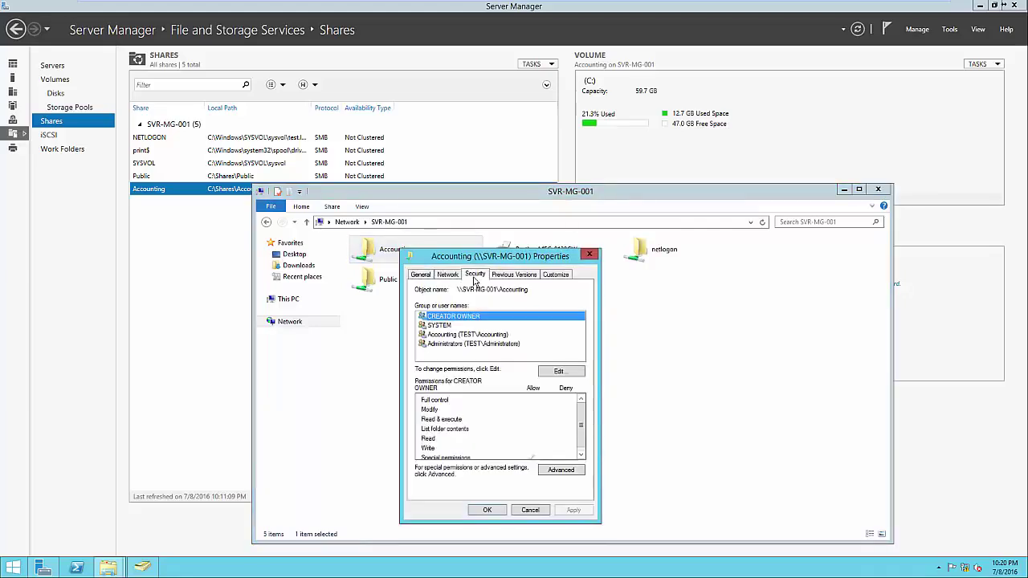
left_click(461, 334)
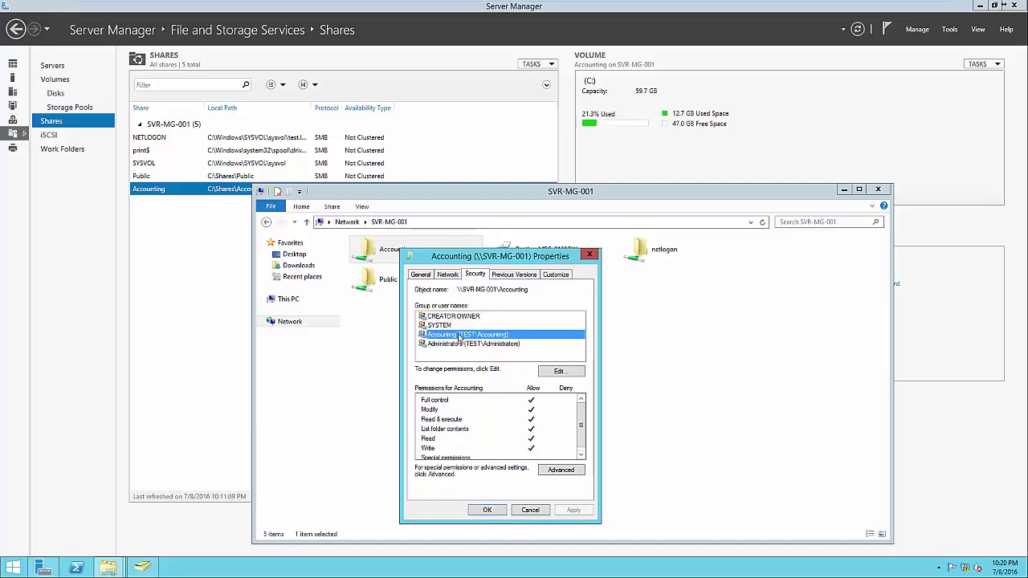
left_click(460, 345)
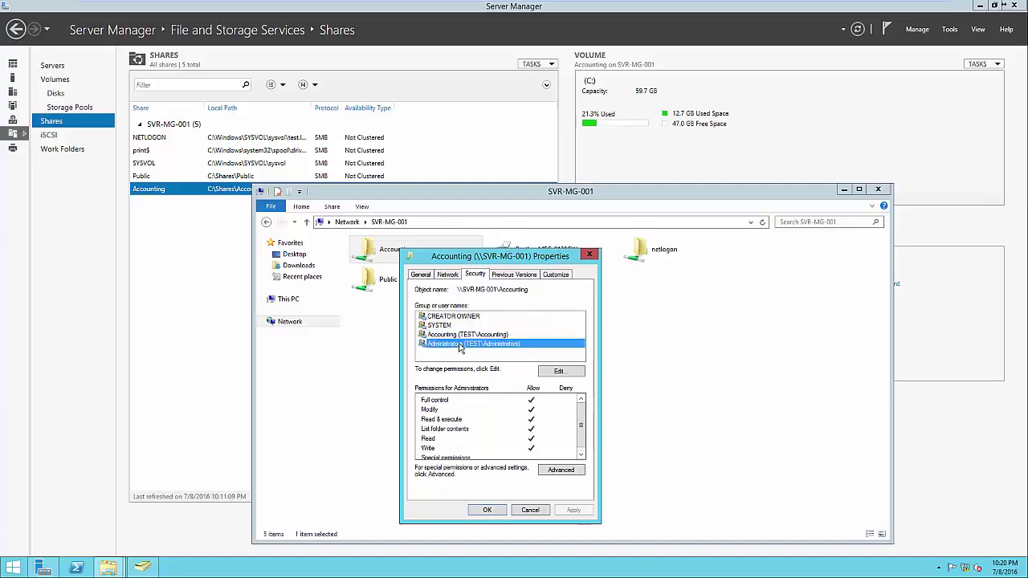
left_click(463, 358)
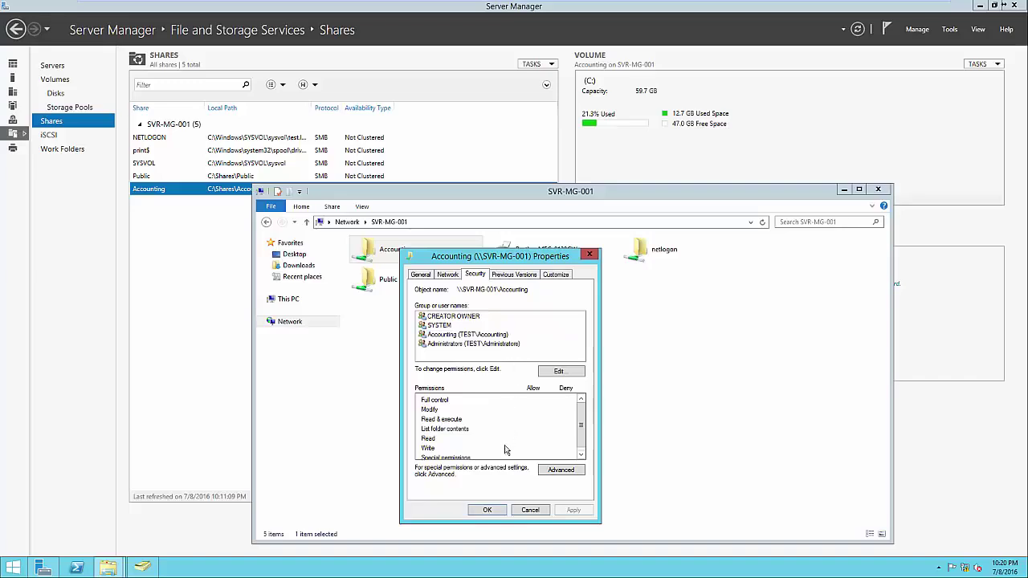
left_click(494, 511)
key("alt+F4")
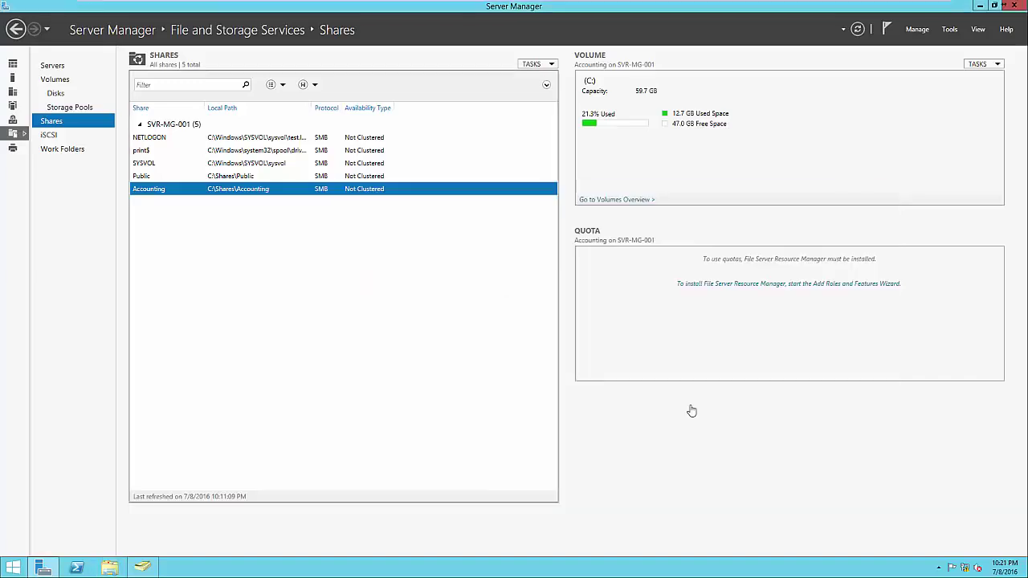